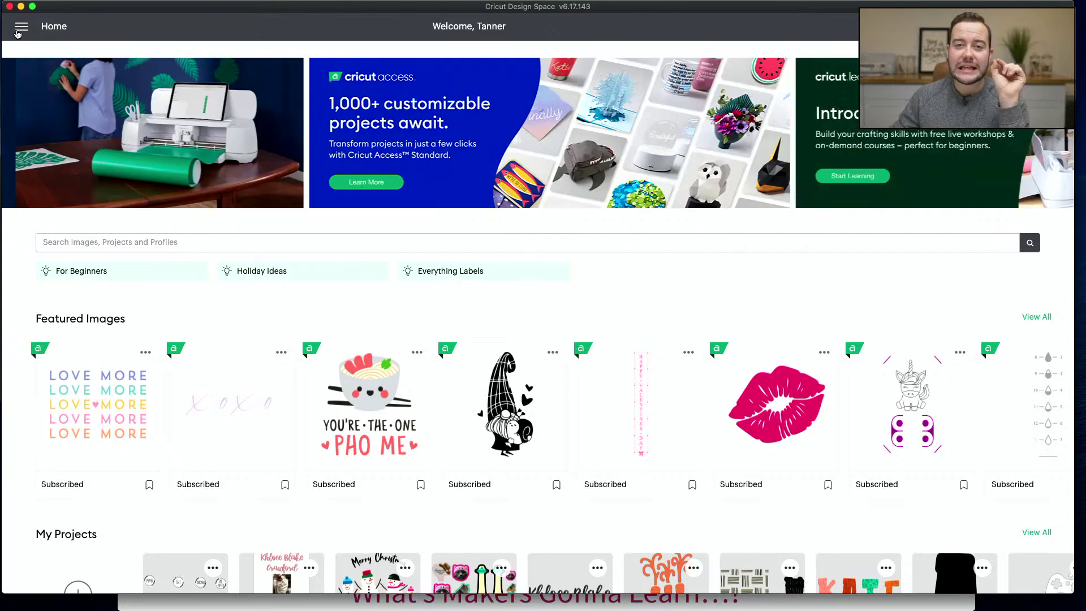
- Review the settings for language, offline saving, canvas grid and units, leaving the current choices in place
click(21, 27)
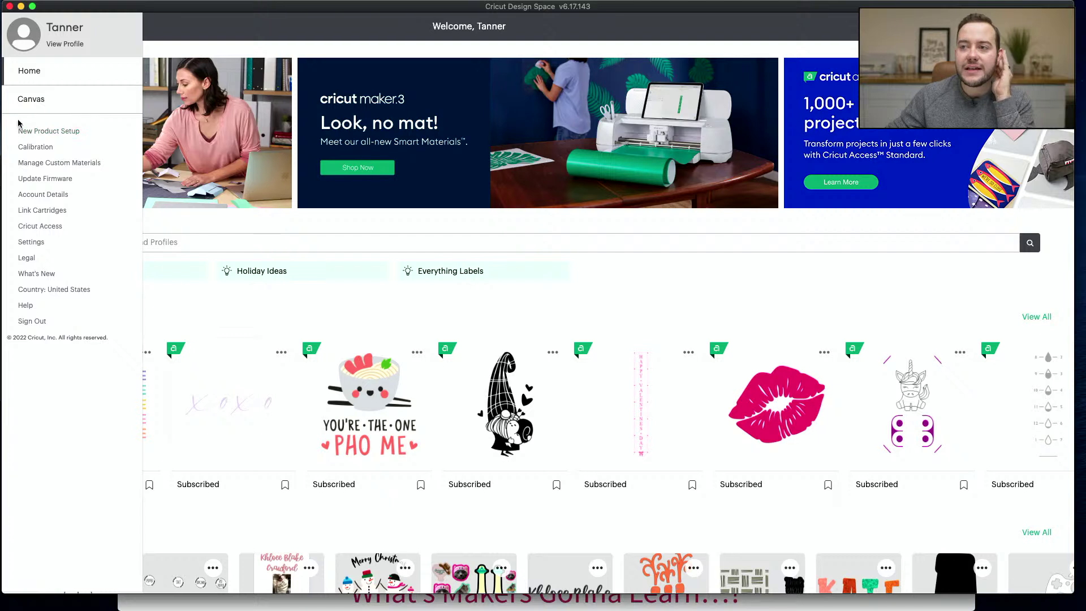
drag(16, 125, 115, 335)
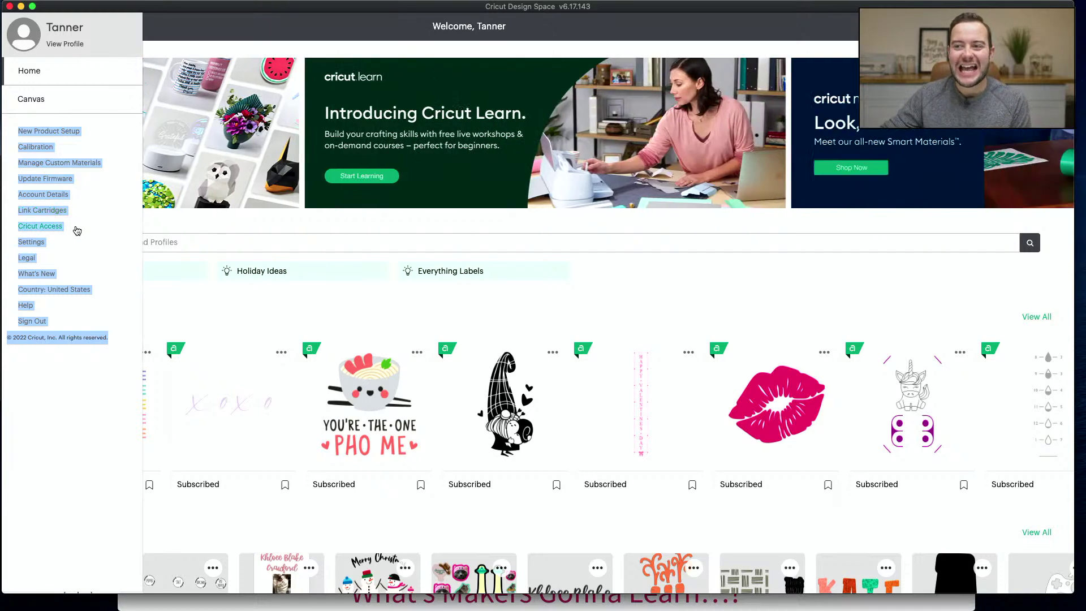
click(31, 242)
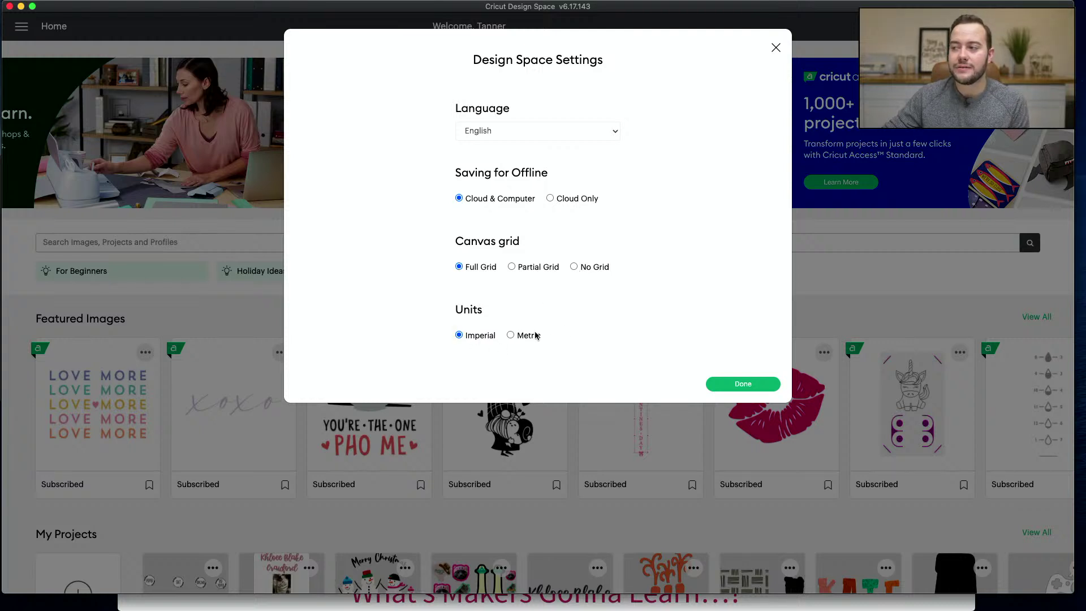
click(744, 383)
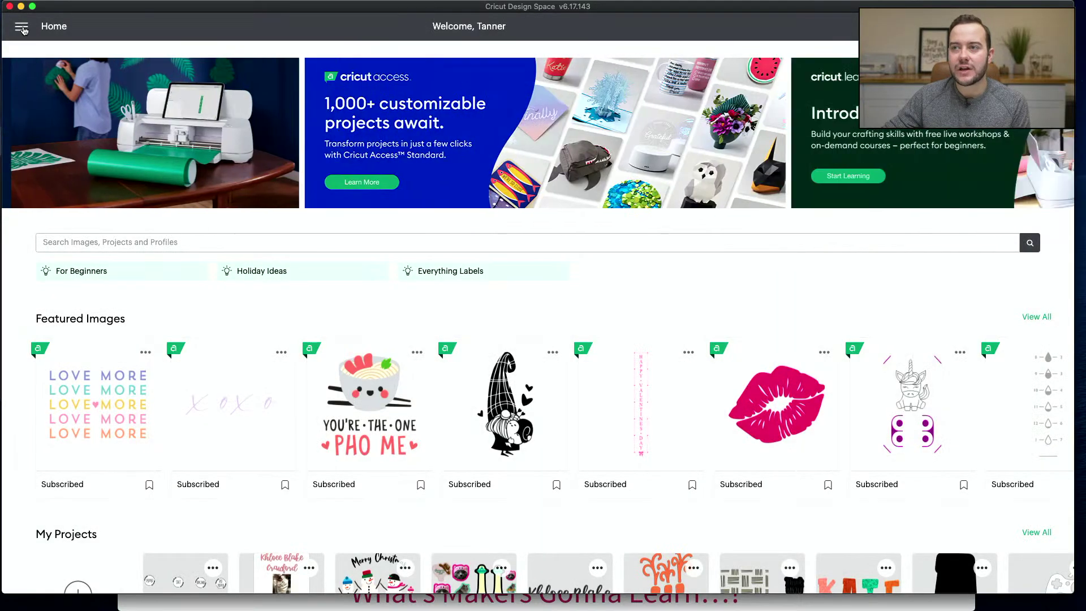
- Go to the canvas and save its unsaved welcome design as "Welcome - Mat" in the live collection, clearing it for a new project
click(22, 28)
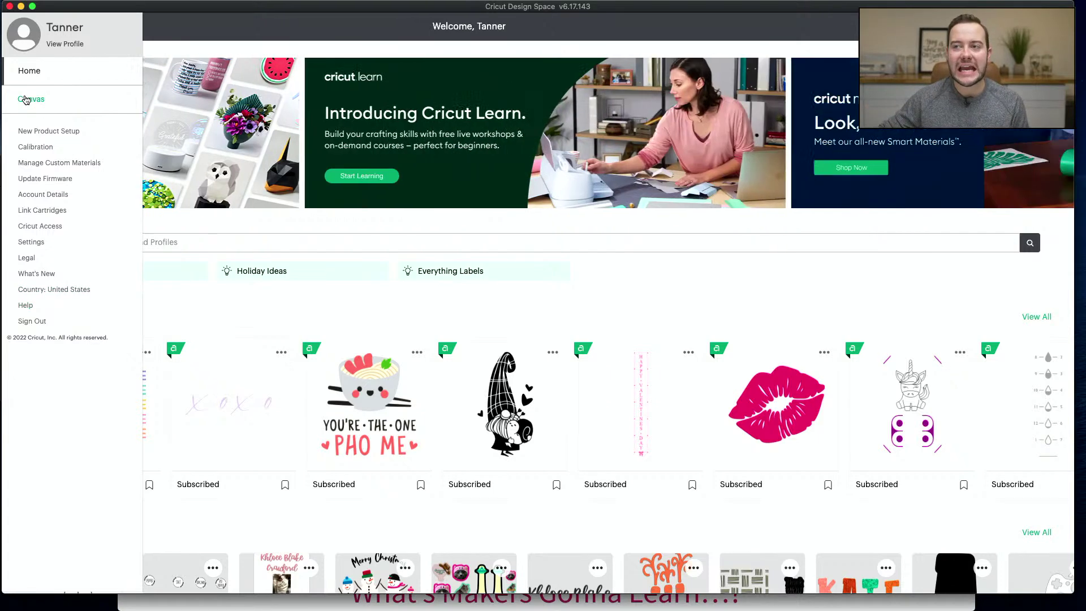
click(26, 100)
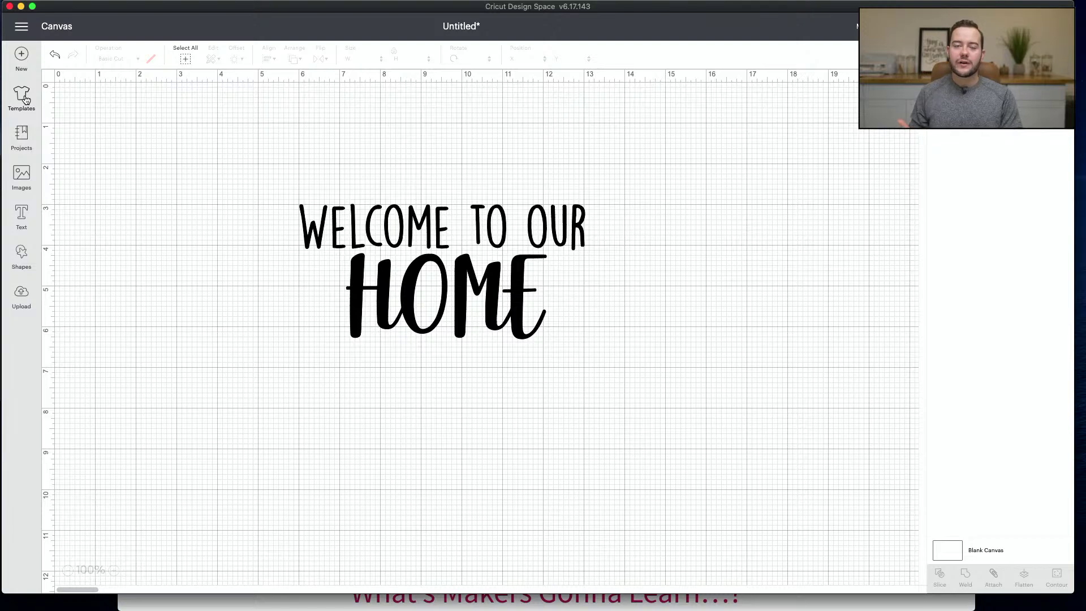
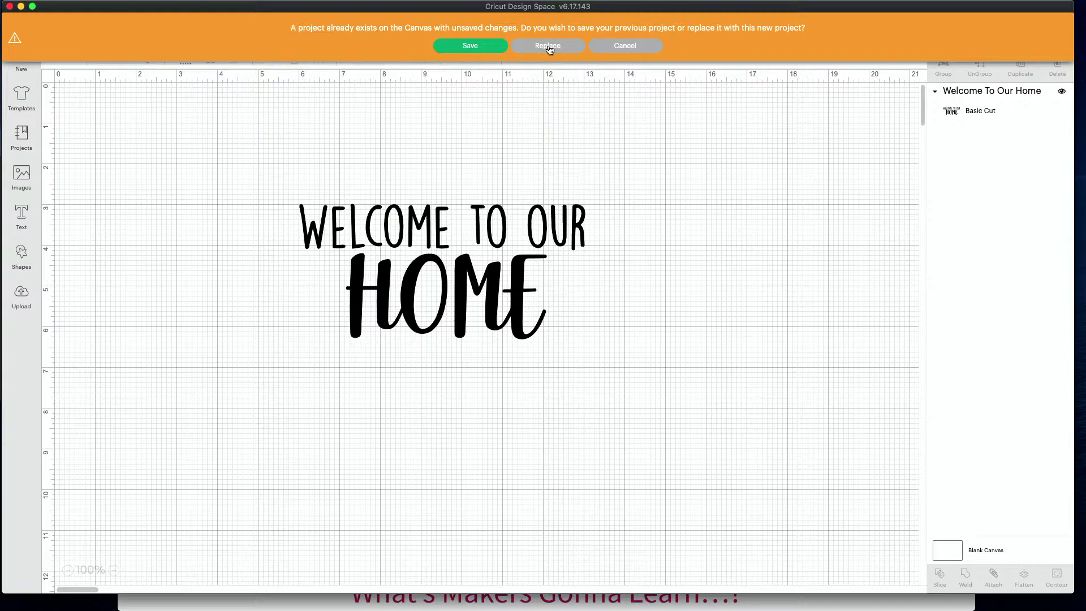
click(471, 46)
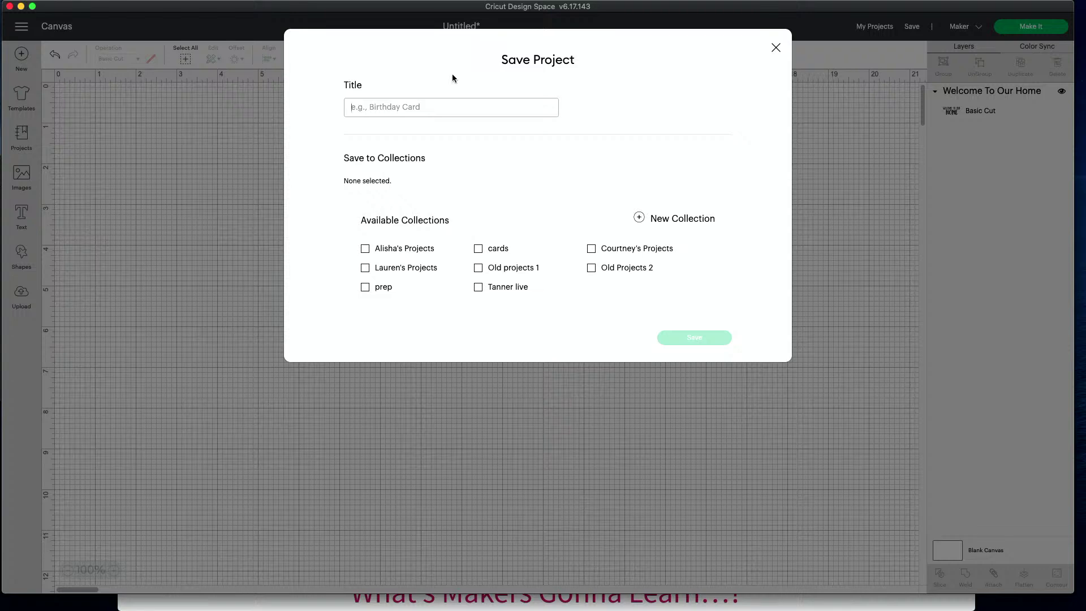
text(Welcome - Mat)
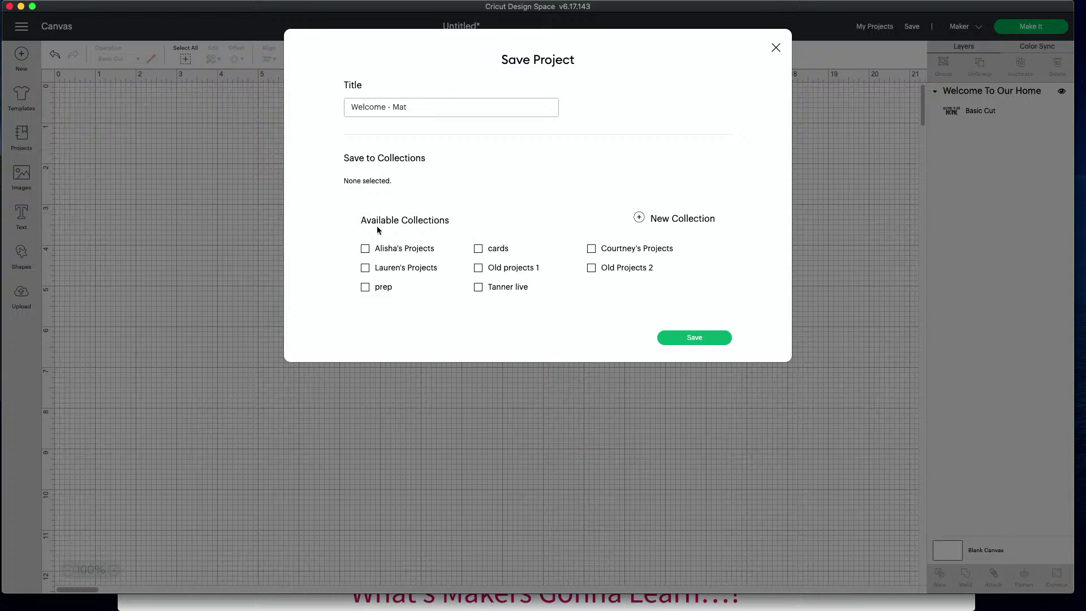
click(479, 288)
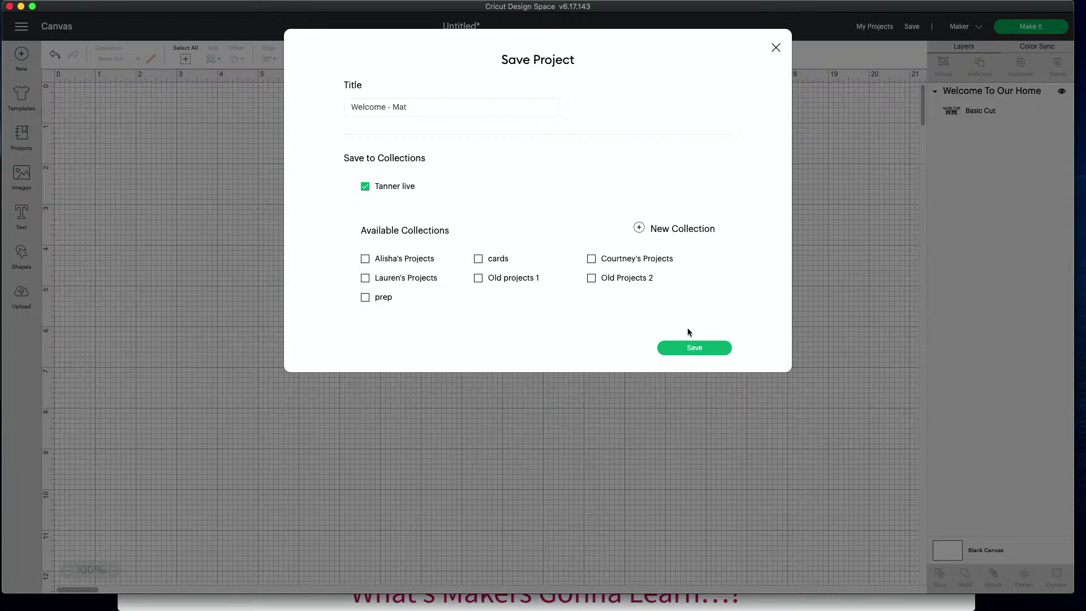
click(723, 350)
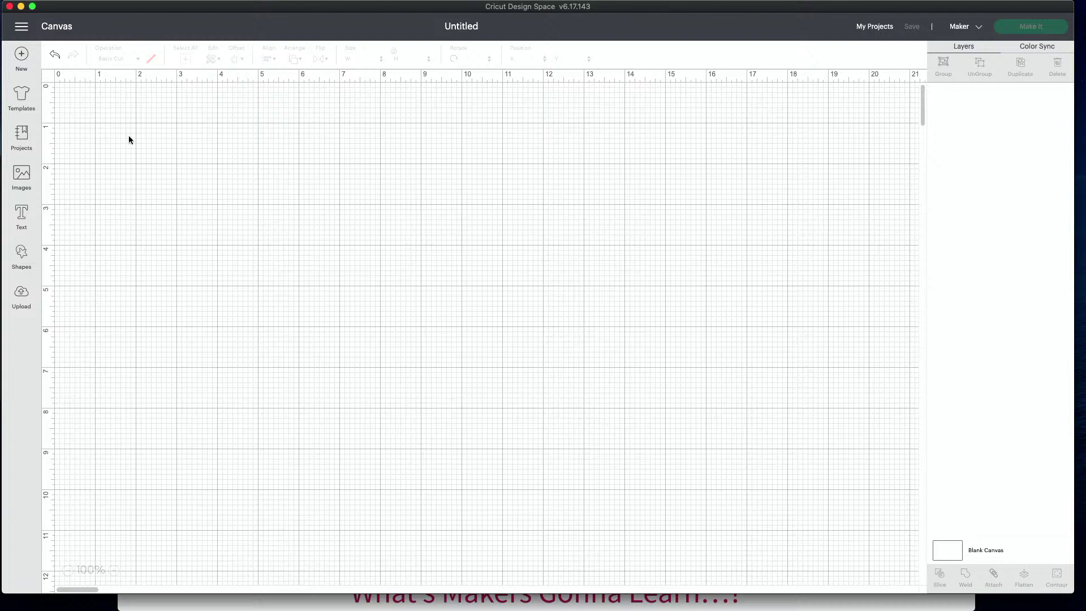
- Browse the template library and place the Baseball t-shirts template on the blank canvas
click(21, 97)
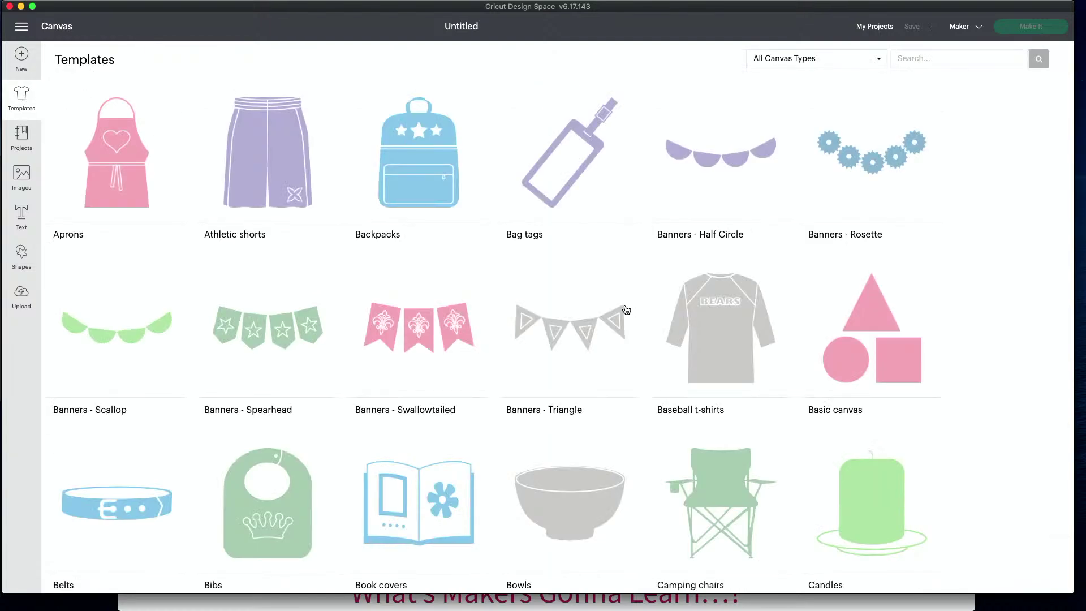
scroll(625, 310, down, 3)
scroll(625, 311, down, 9)
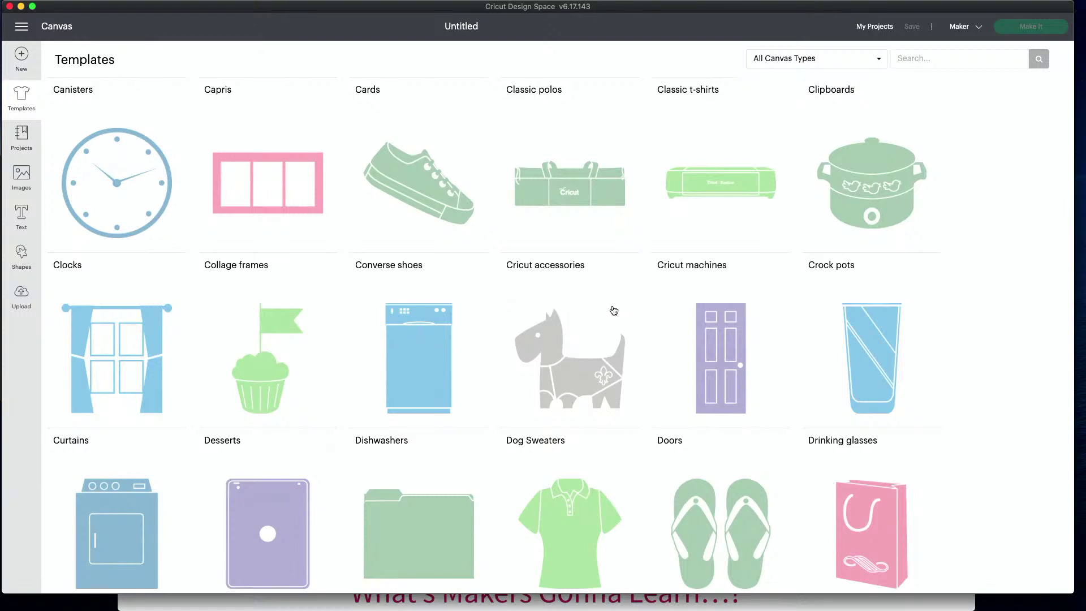
scroll(614, 311, down, 2)
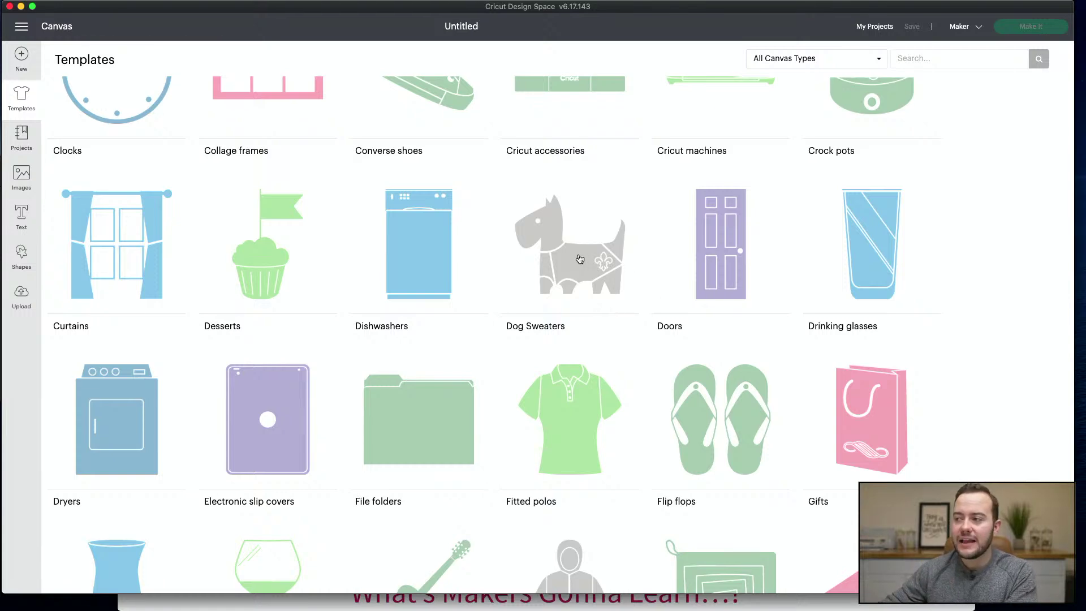
scroll(580, 259, up, 10)
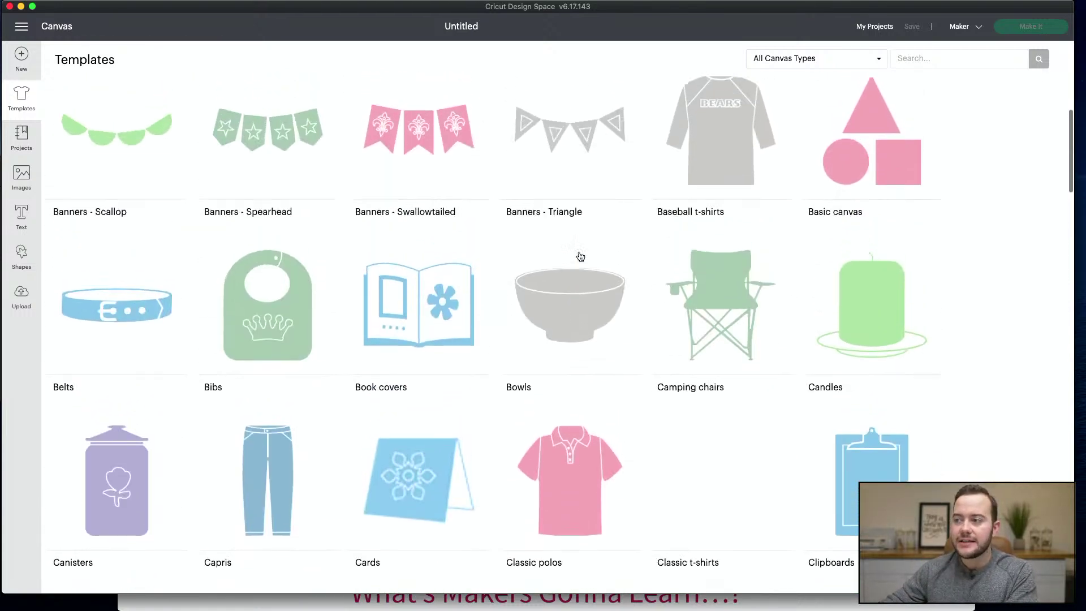
scroll(580, 257, up, 3)
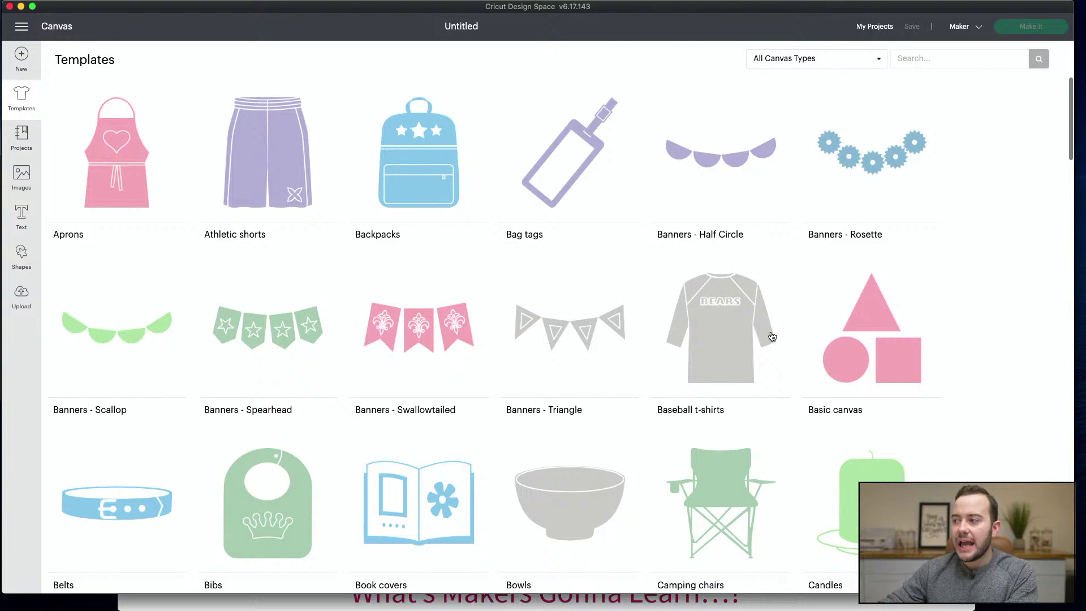
click(701, 307)
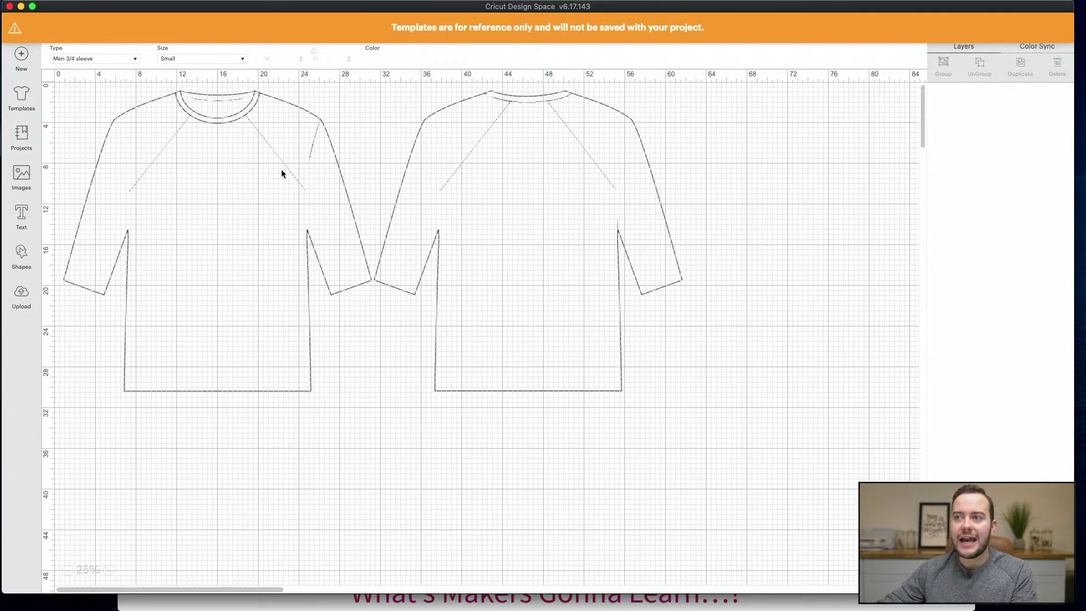
- Check the shirt template's type options and set its size to Medium
click(118, 58)
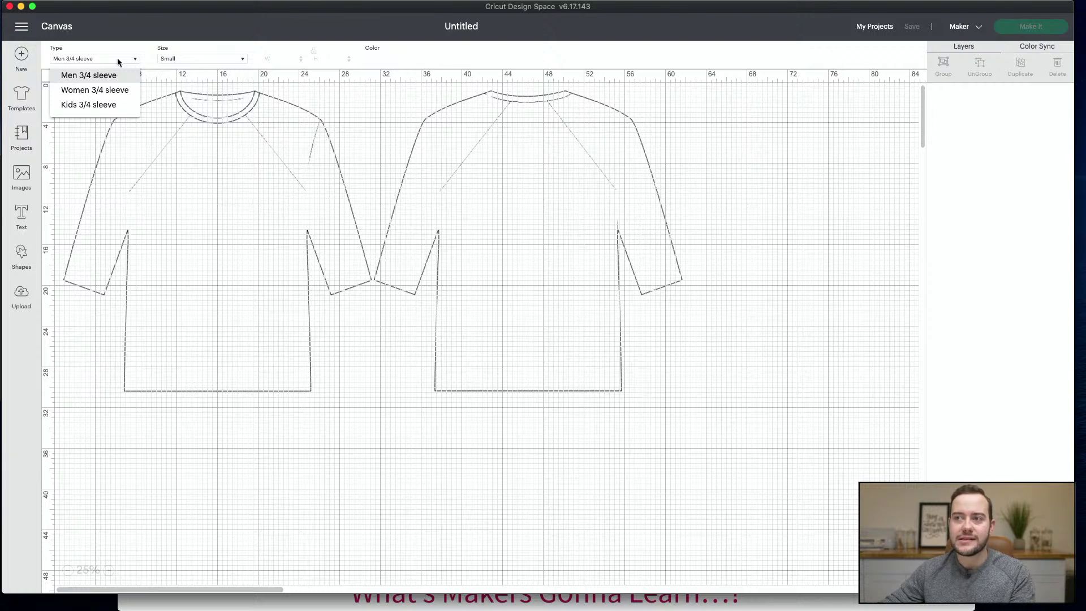
click(193, 59)
click(184, 59)
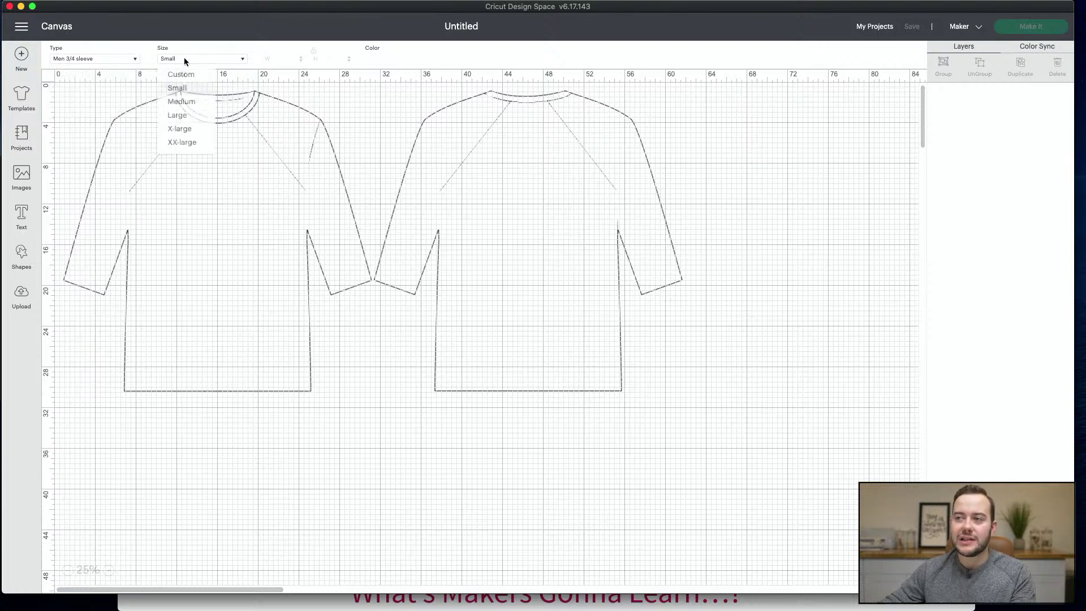
click(193, 106)
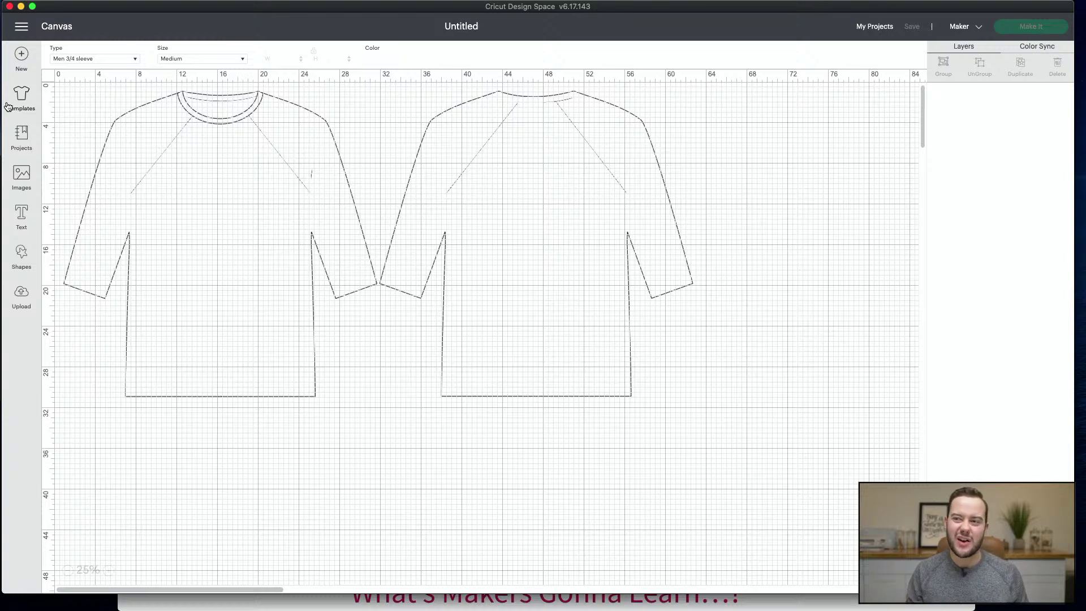
- Filter the ready-made projects to the Free category and look through them
click(20, 143)
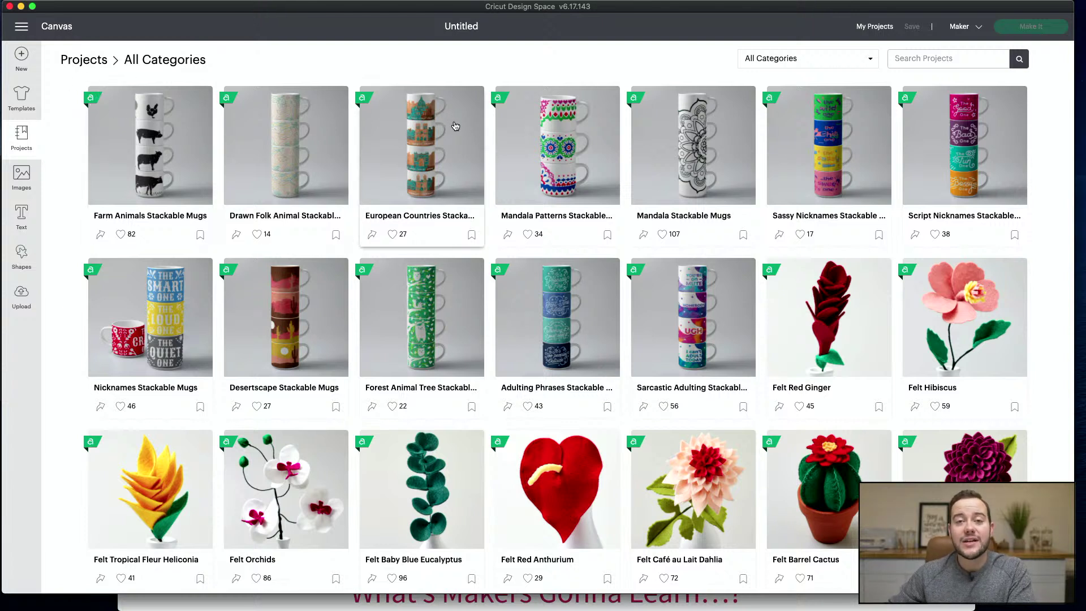
click(849, 62)
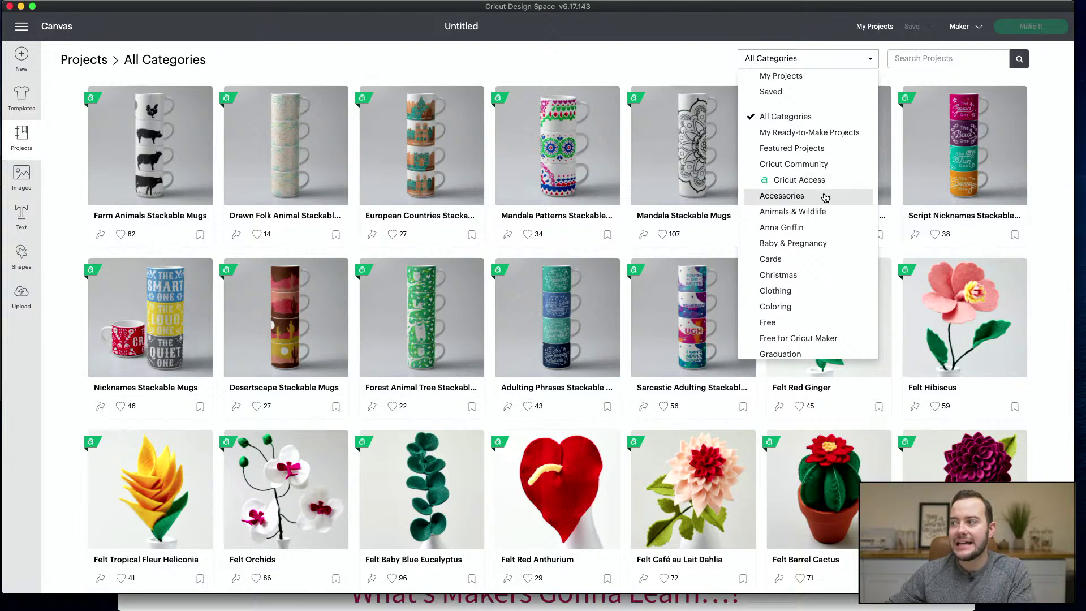
scroll(820, 203, down, 3)
click(781, 231)
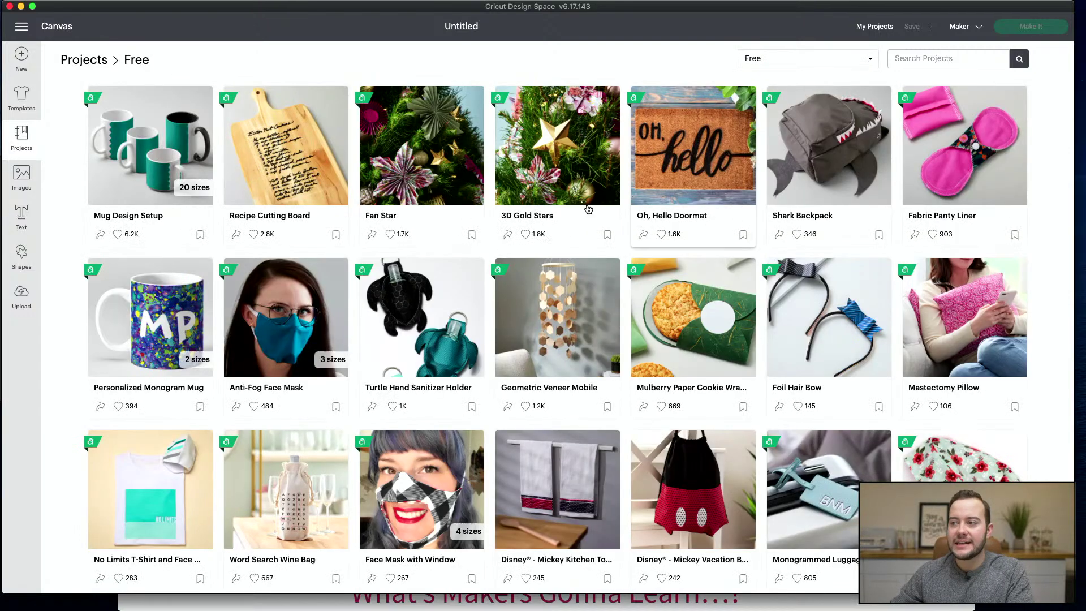
scroll(493, 216, down, 3)
scroll(493, 216, down, 10)
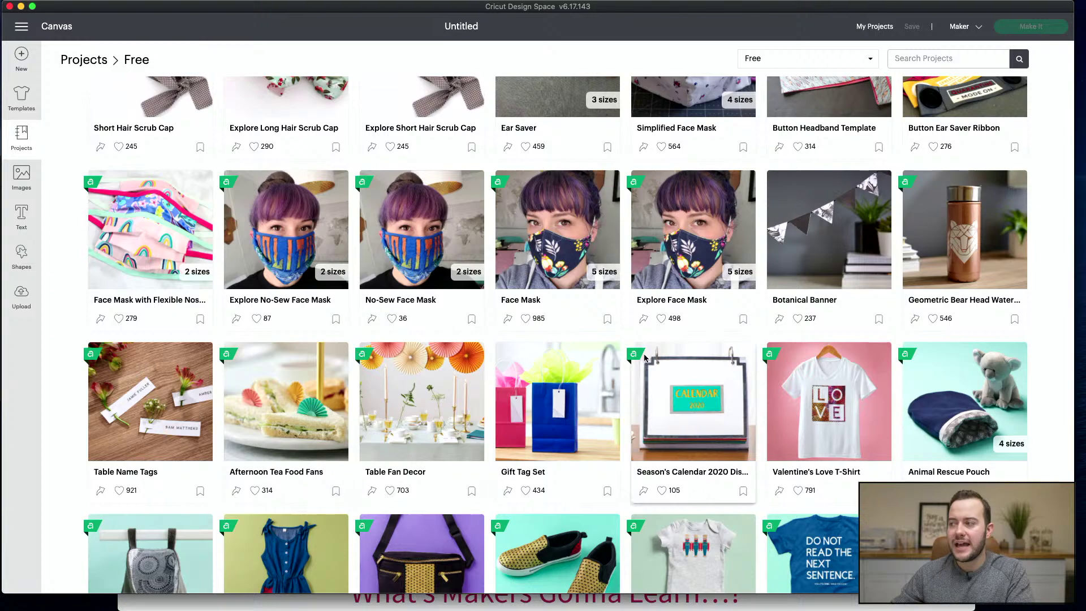
scroll(641, 358, down, 6)
scroll(641, 358, up, 20)
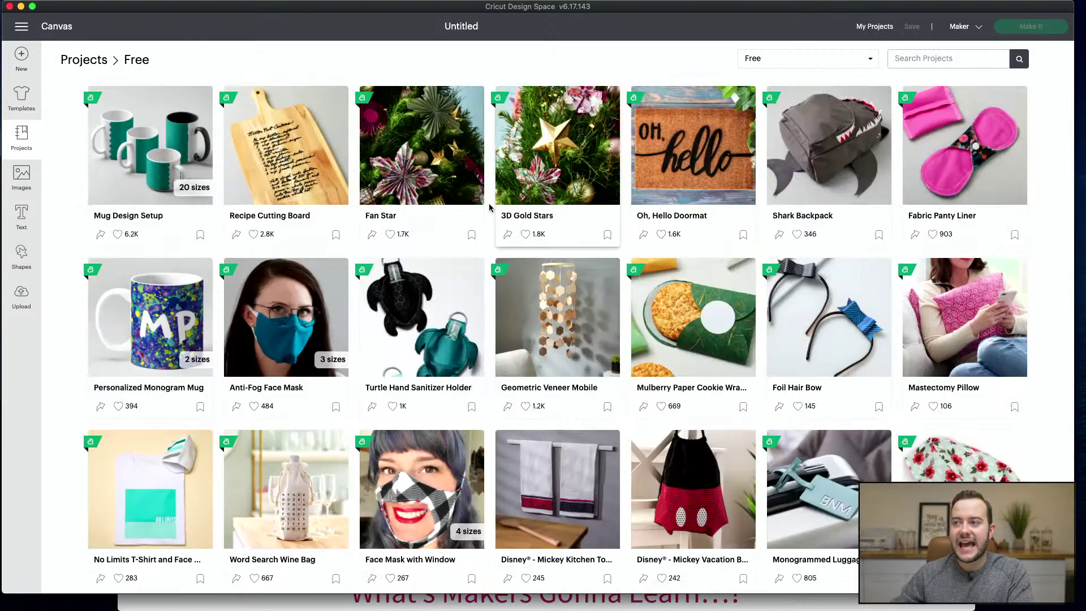
- Switch the project category to My Projects and preview the Penny Stickers project, closing its details again
click(829, 58)
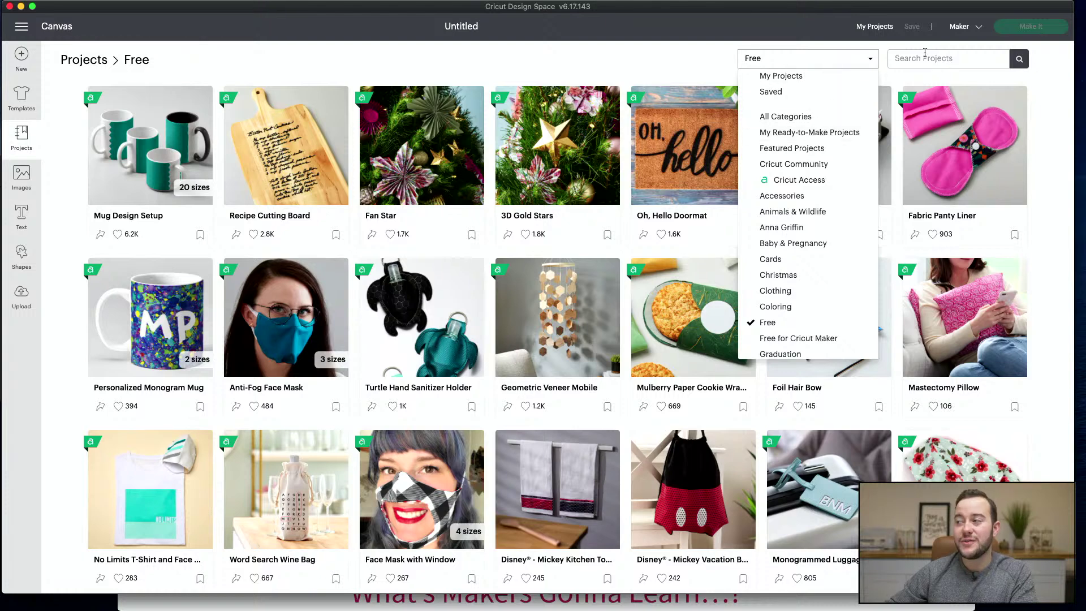
click(798, 83)
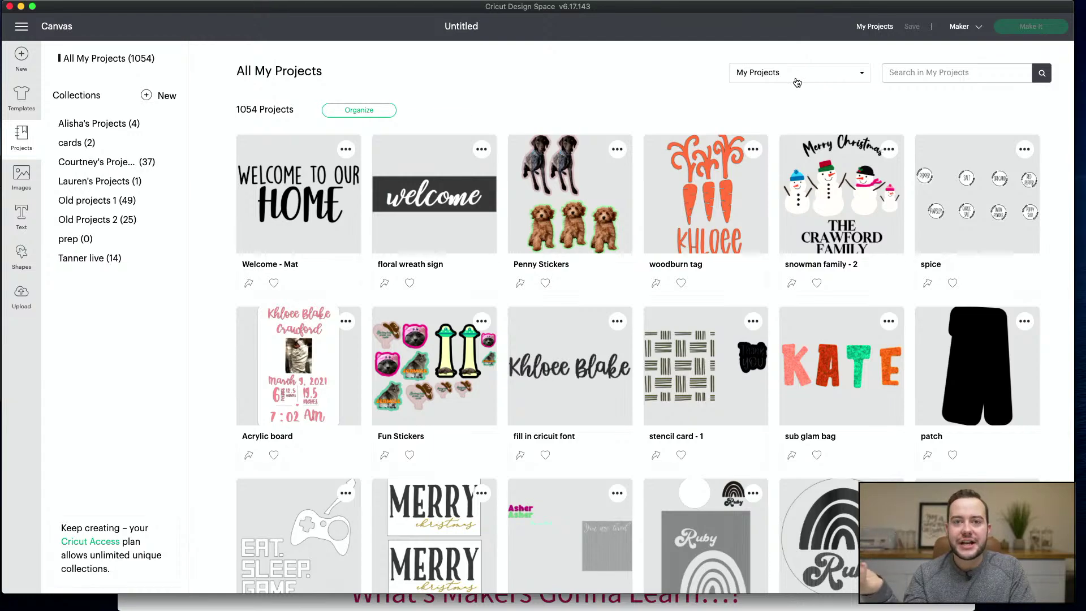
click(576, 222)
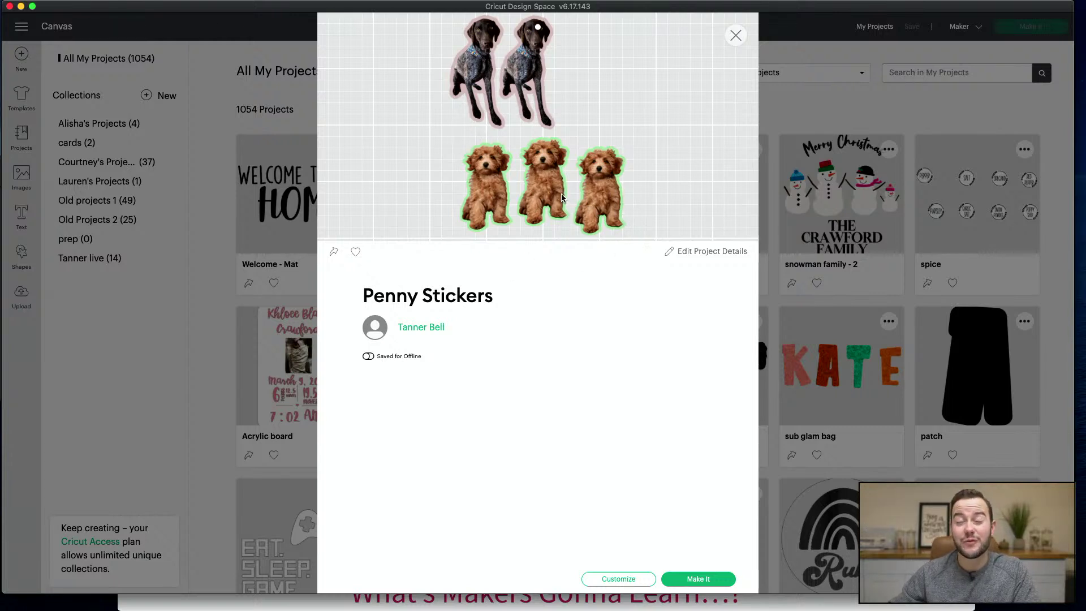
click(735, 35)
- Look through the saved projects and open the details of the Penny Stickers project
scroll(805, 229, down, 3)
scroll(805, 229, down, 3)
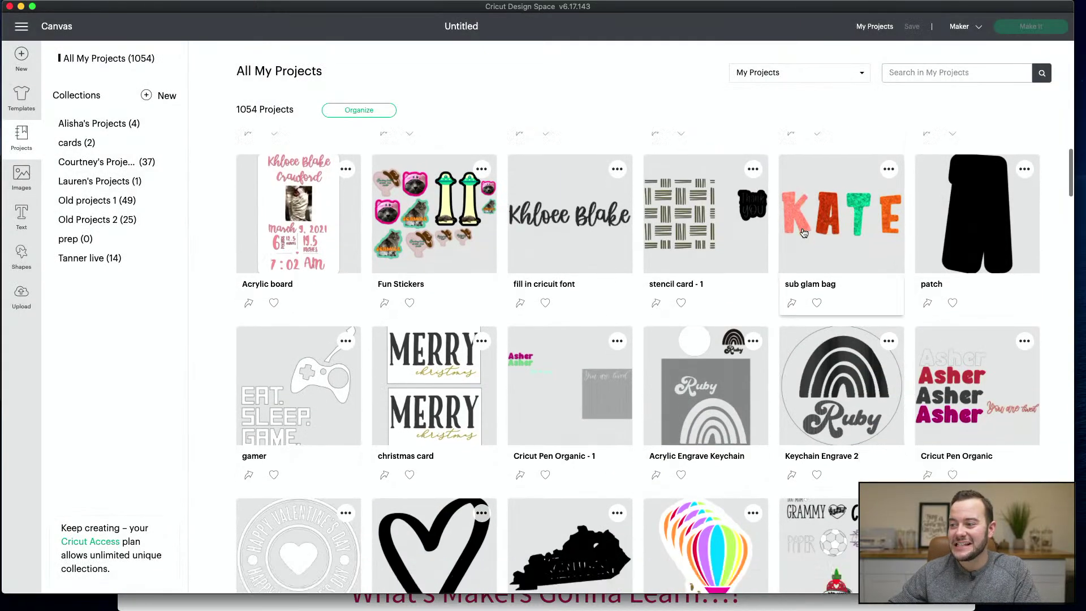
scroll(804, 232, down, 5)
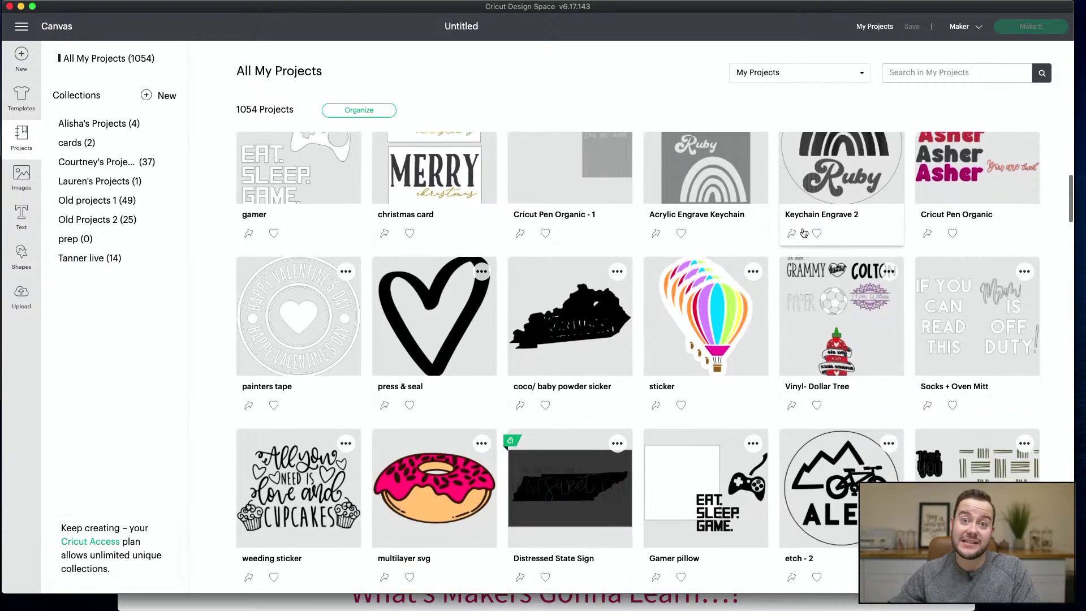
scroll(804, 229, down, 7)
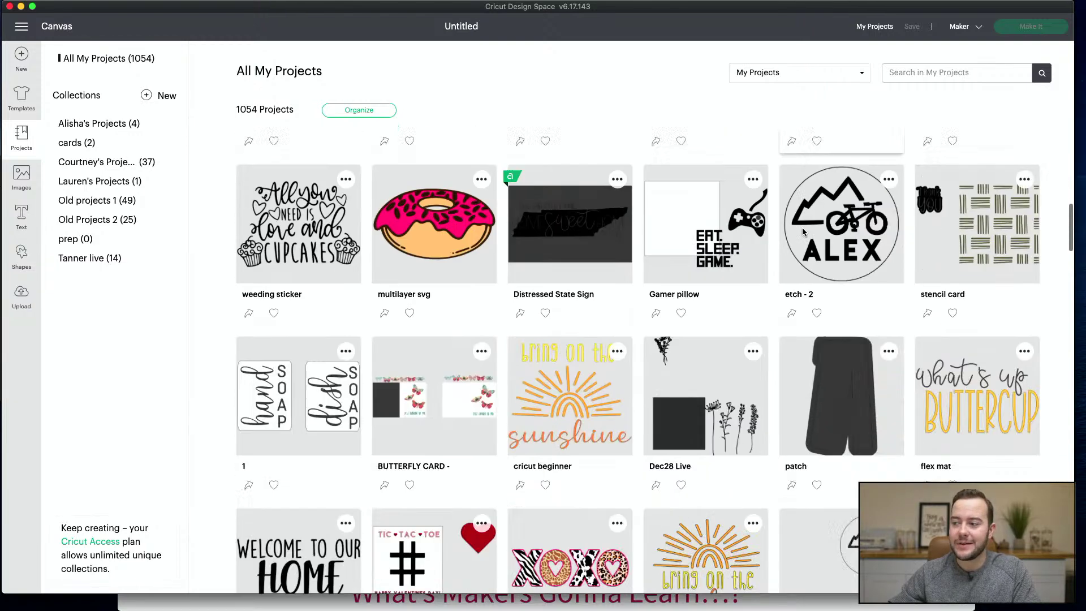
scroll(804, 232, down, 2)
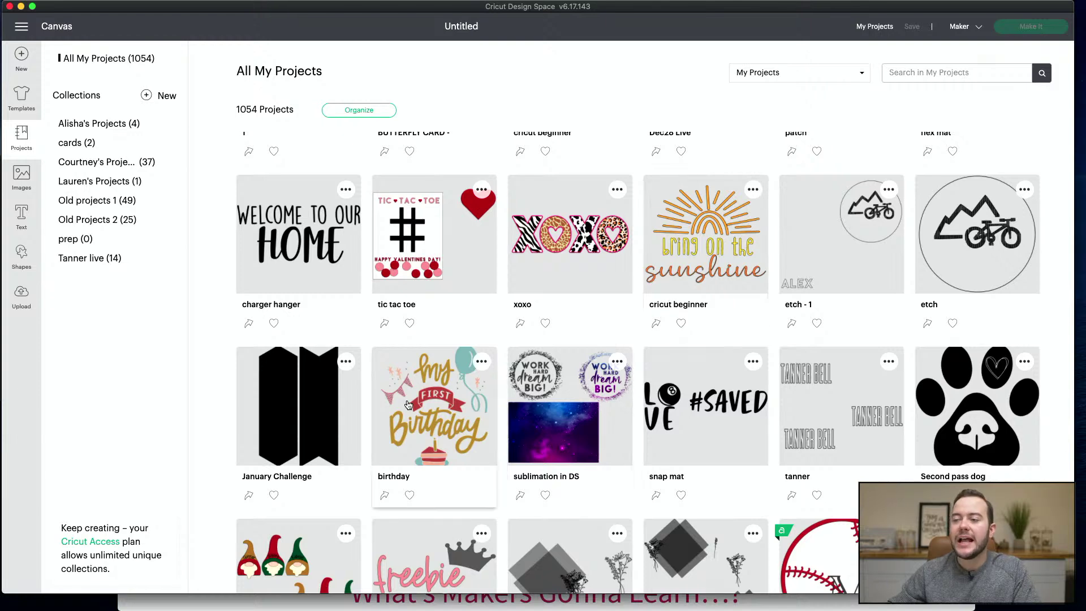
scroll(407, 407, up, 13)
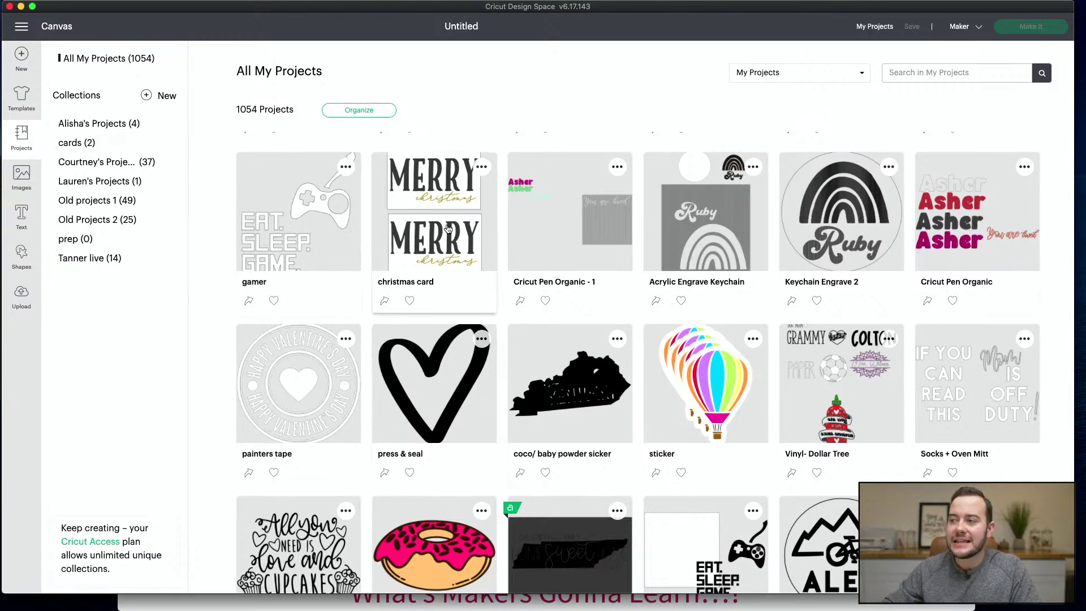
scroll(447, 229, up, 5)
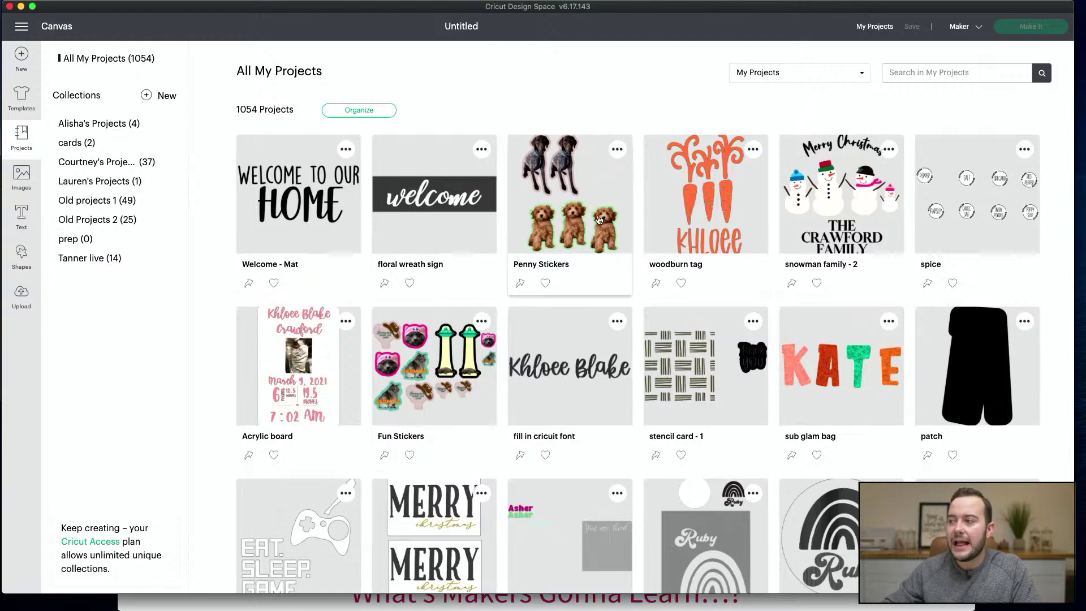
click(580, 225)
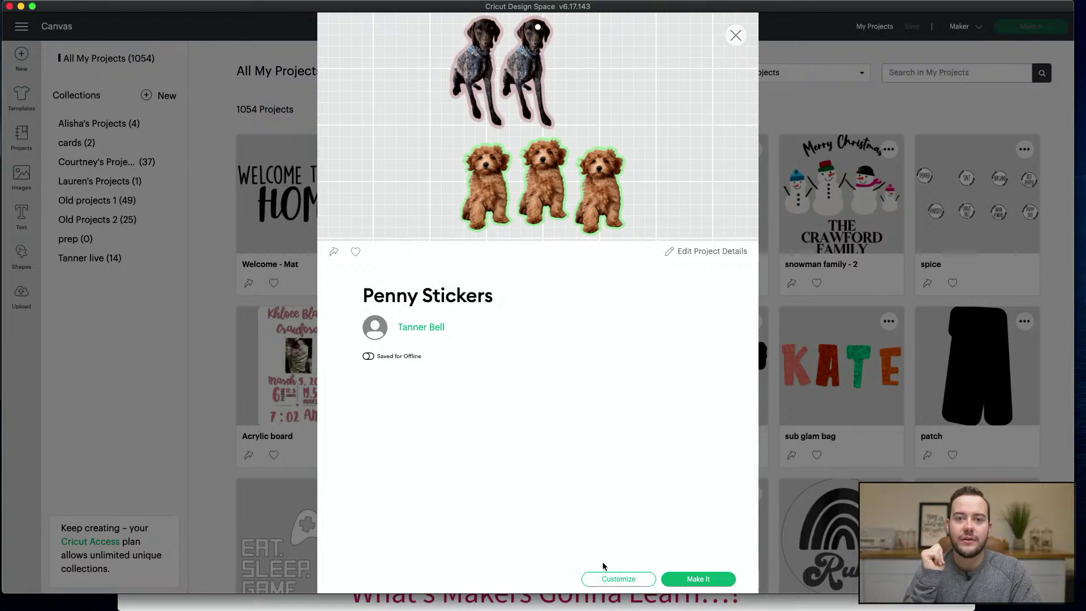
- Preview the Penny Stickers project on the cutting mat, cancelling the preparation and closing the project details
click(688, 577)
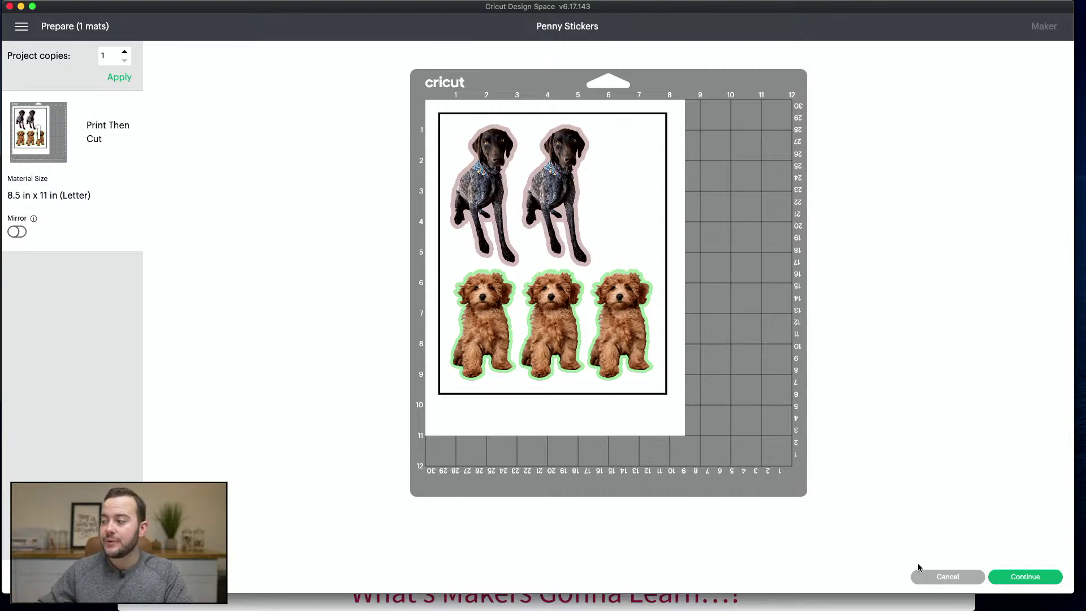
click(936, 578)
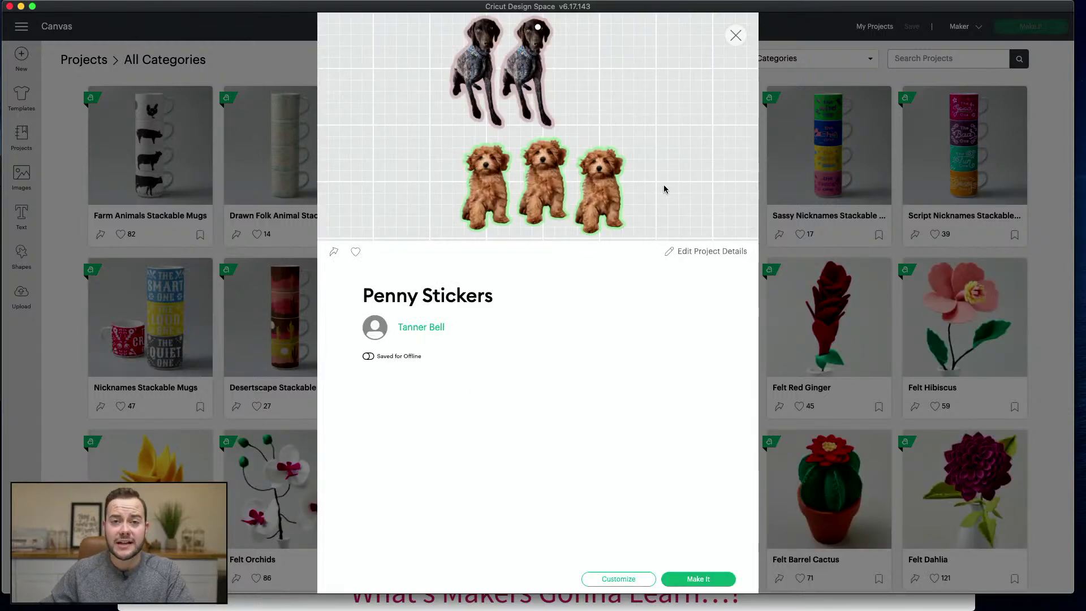
click(735, 35)
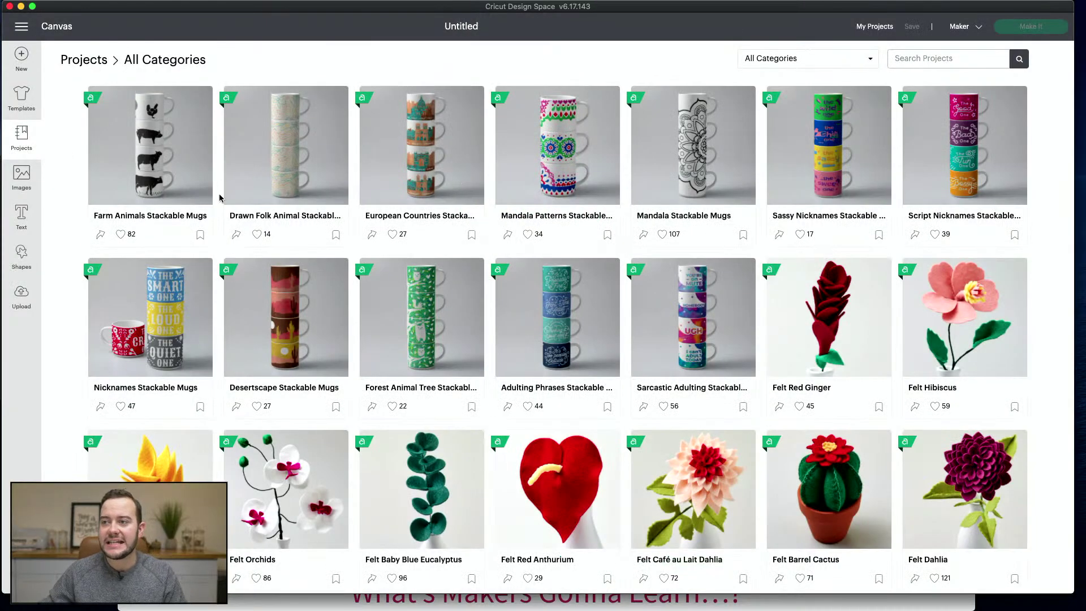
- Switch the project category to My Projects and open the Penny Stickers project on the canvas for customizing
scroll(215, 196, down, 3)
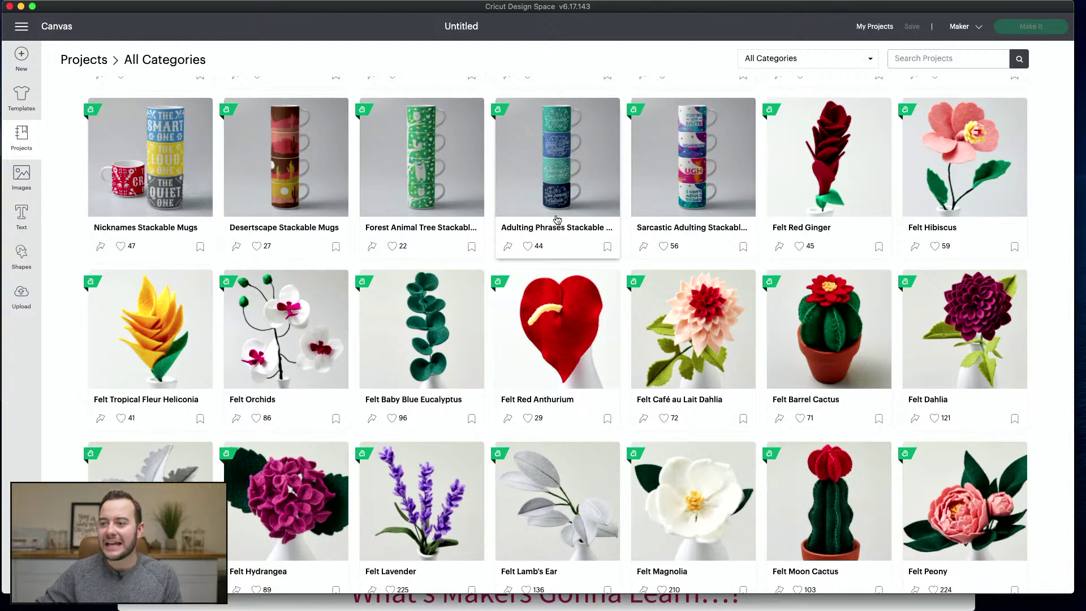
click(807, 63)
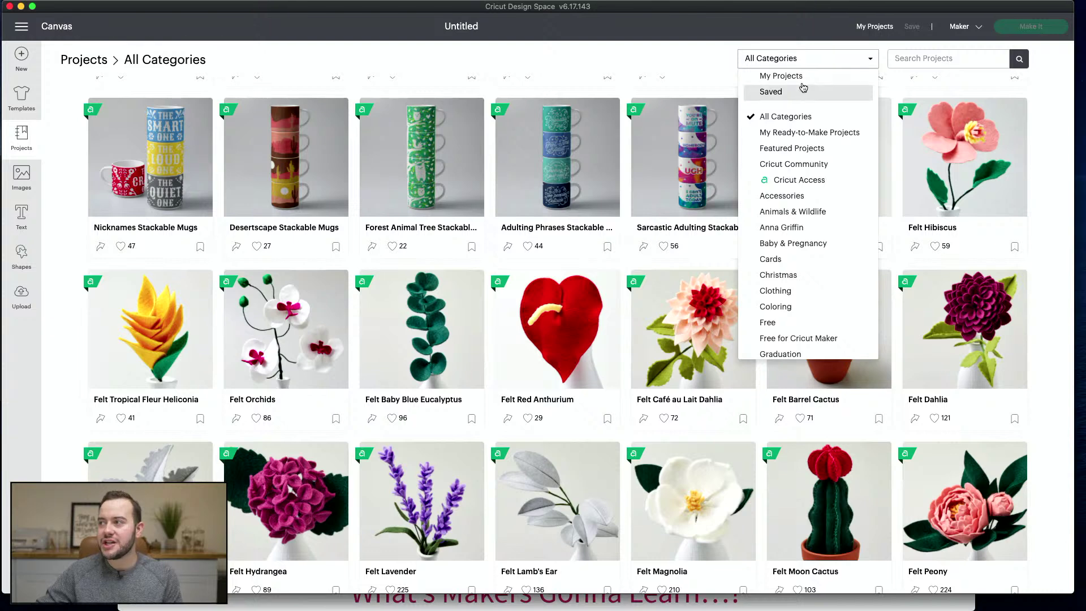
click(805, 78)
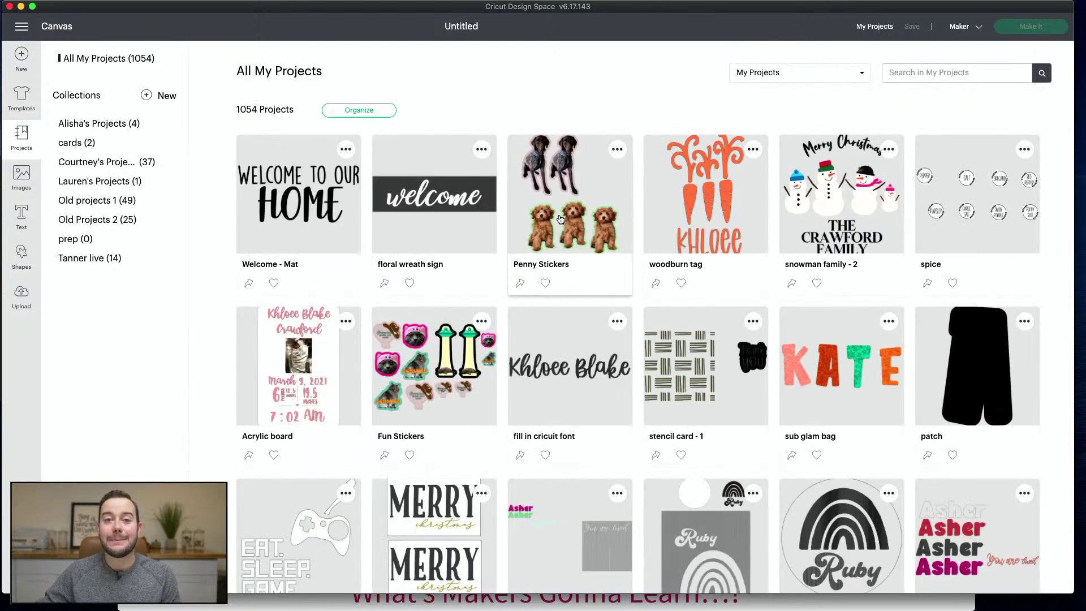
click(560, 218)
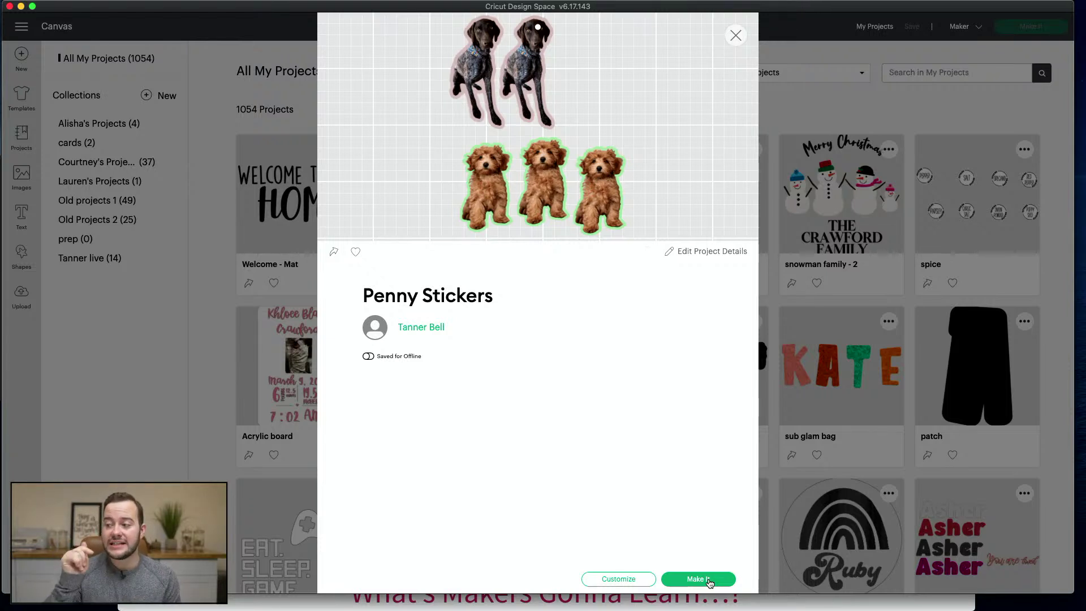
click(619, 579)
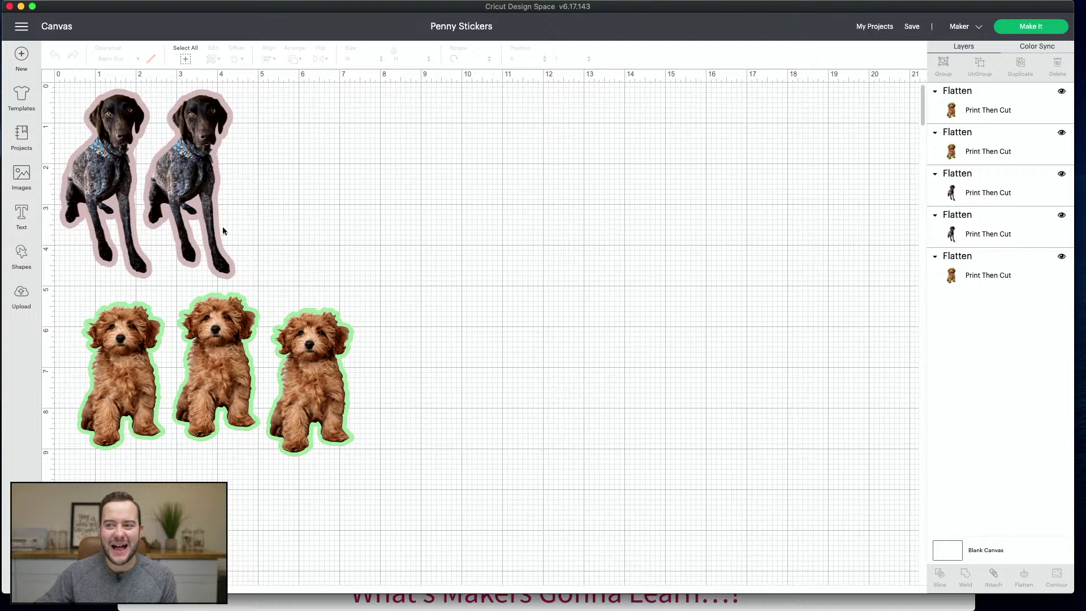
- Enlarge the third brown puppy sticker to about 2.493 by 4.209 inches and undo the resize
click(316, 375)
drag(365, 469, 377, 430)
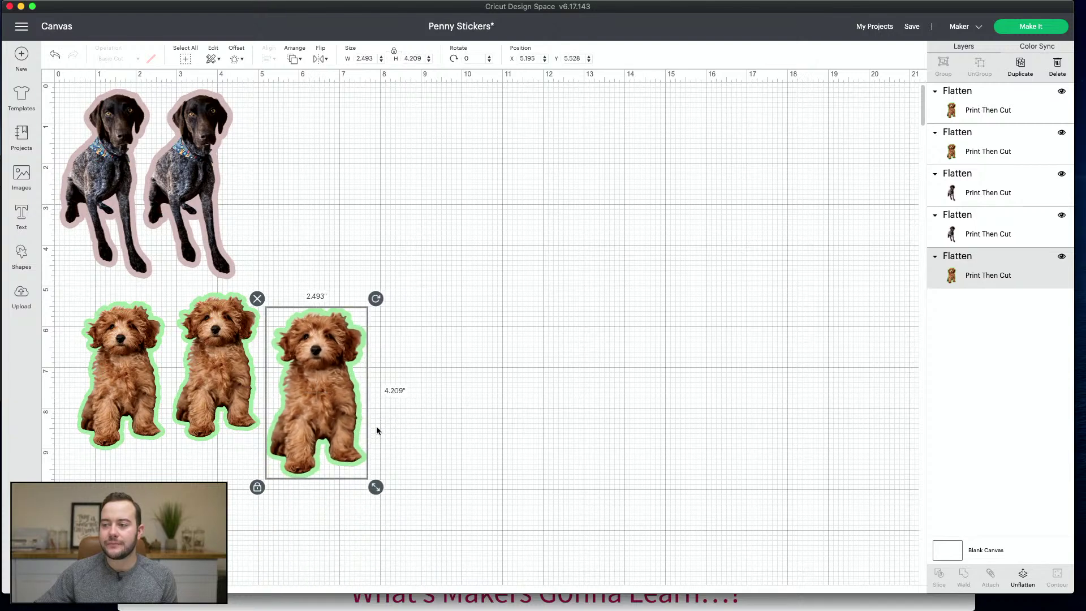
click(55, 58)
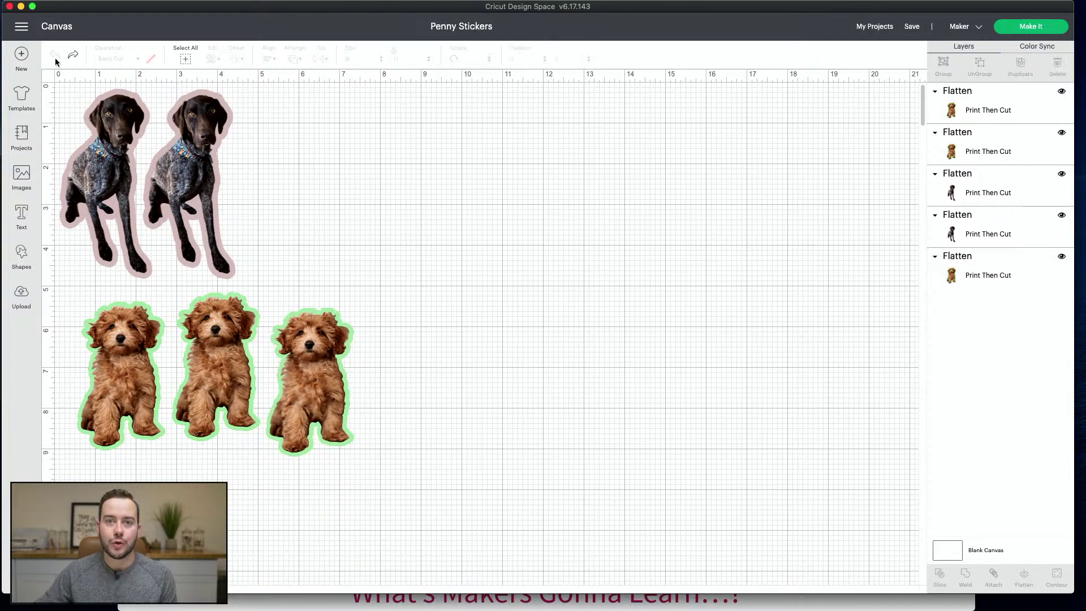
- Start a new blank project and look through the ready-made projects in All Categories
click(22, 57)
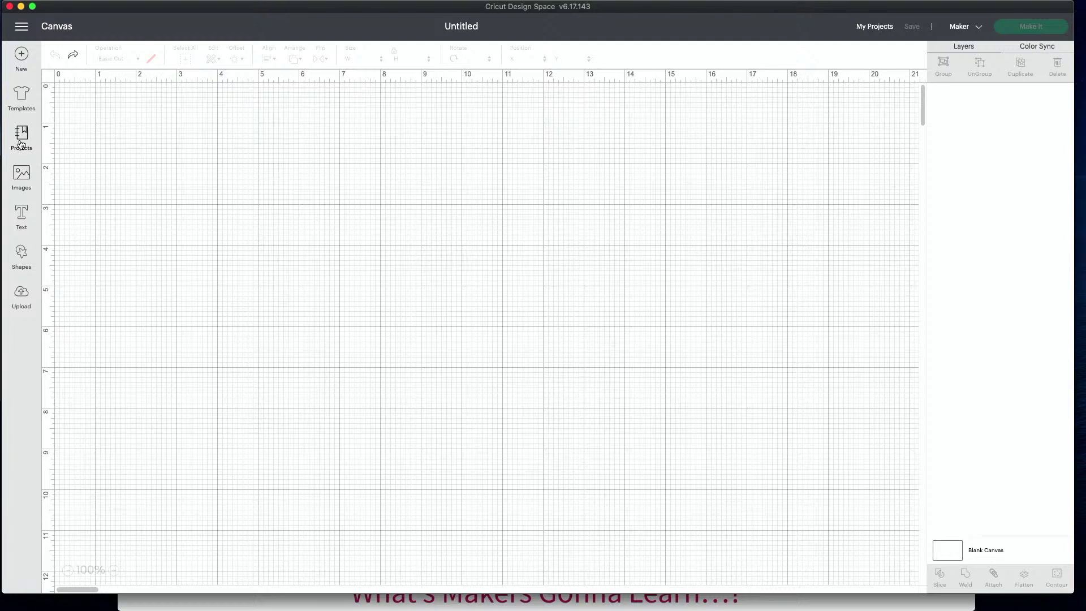
click(21, 144)
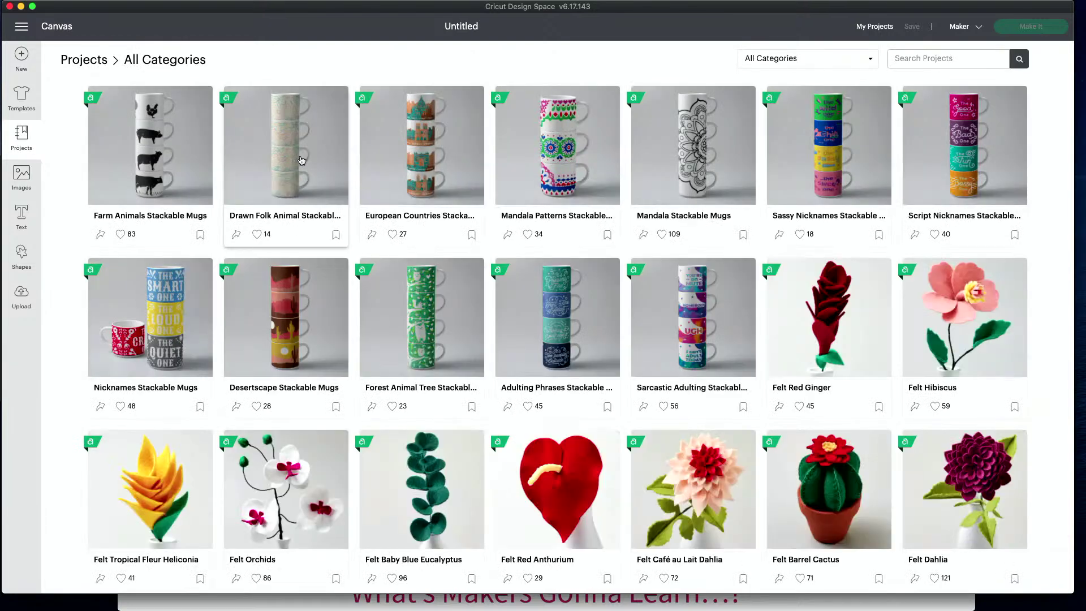
scroll(602, 263, down, 6)
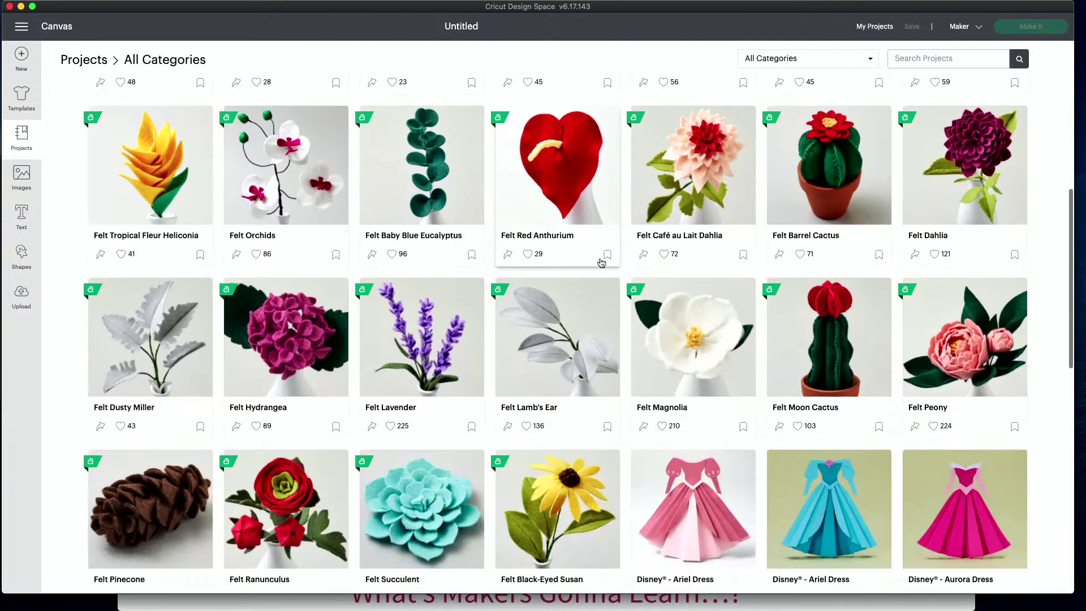
scroll(447, 164, up, 1)
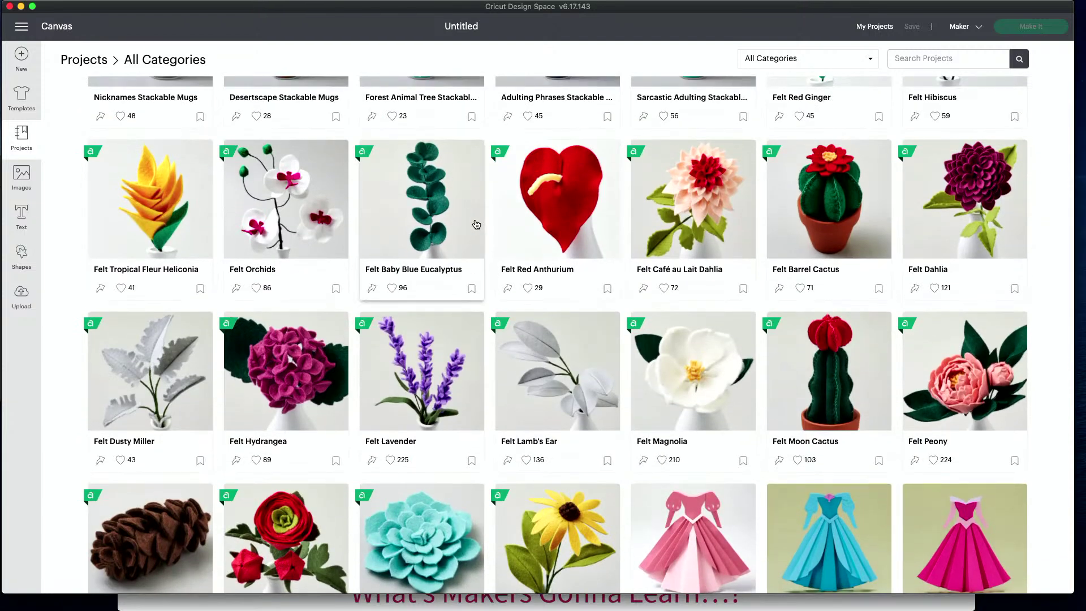
- Examine the image library, including its total image count and the range of designs under All Images
click(27, 183)
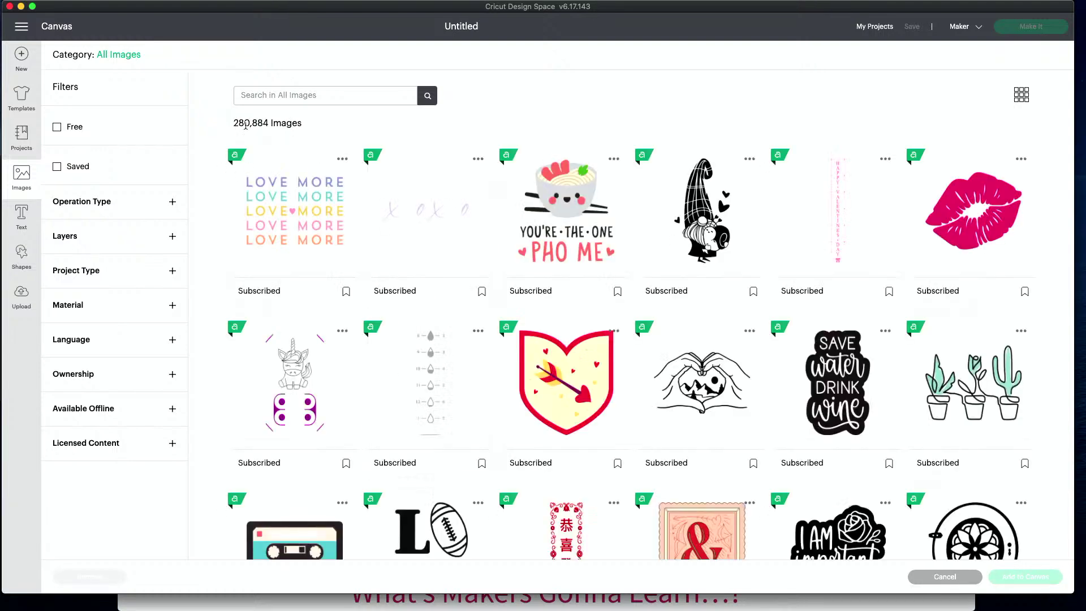
drag(233, 123, 309, 128)
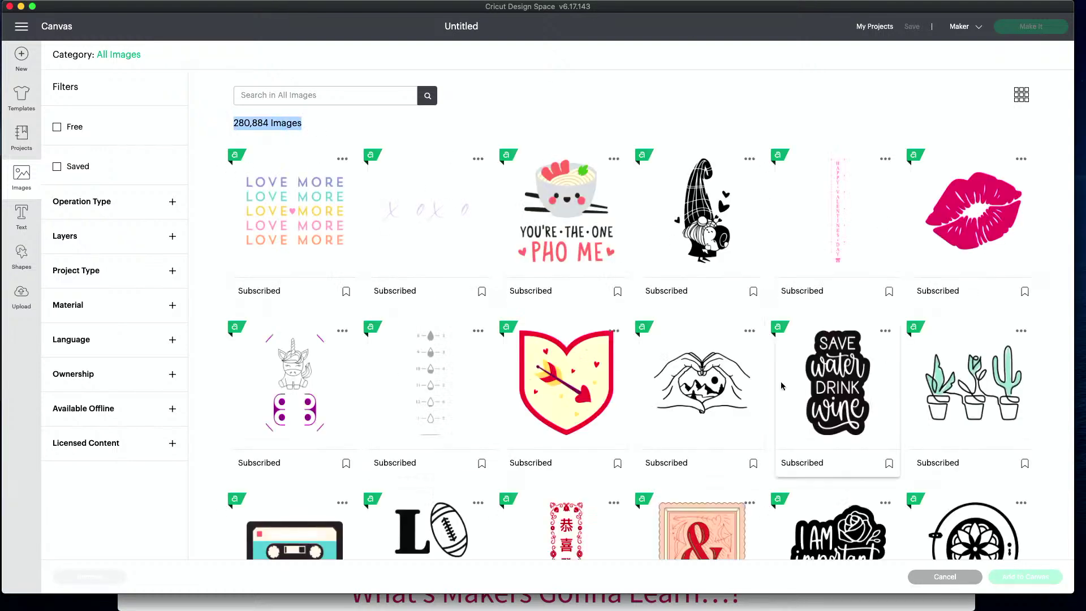
scroll(782, 390, down, 3)
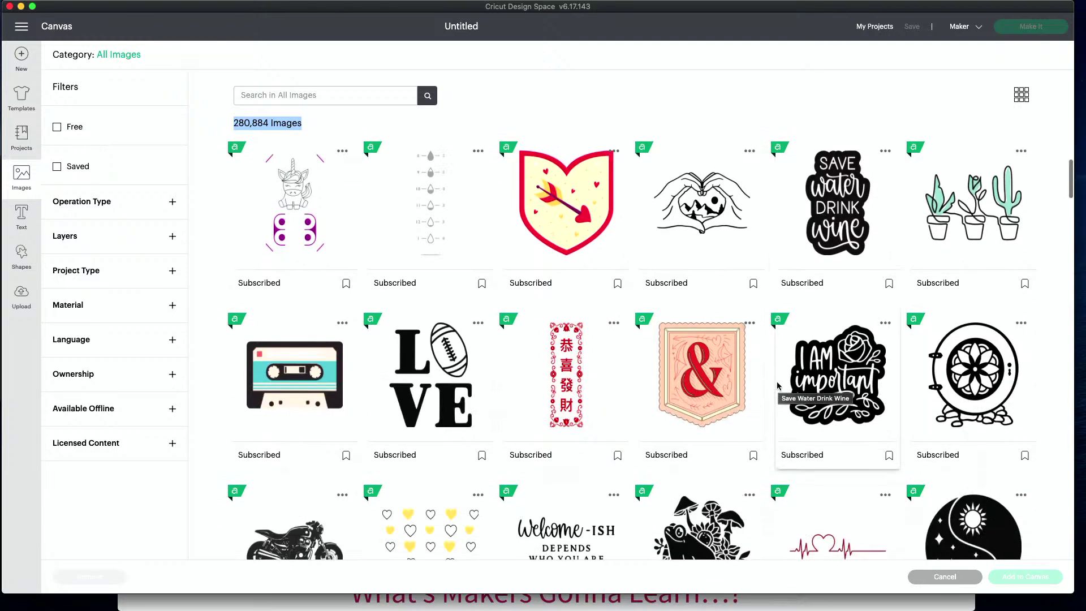
scroll(196, 446, down, 3)
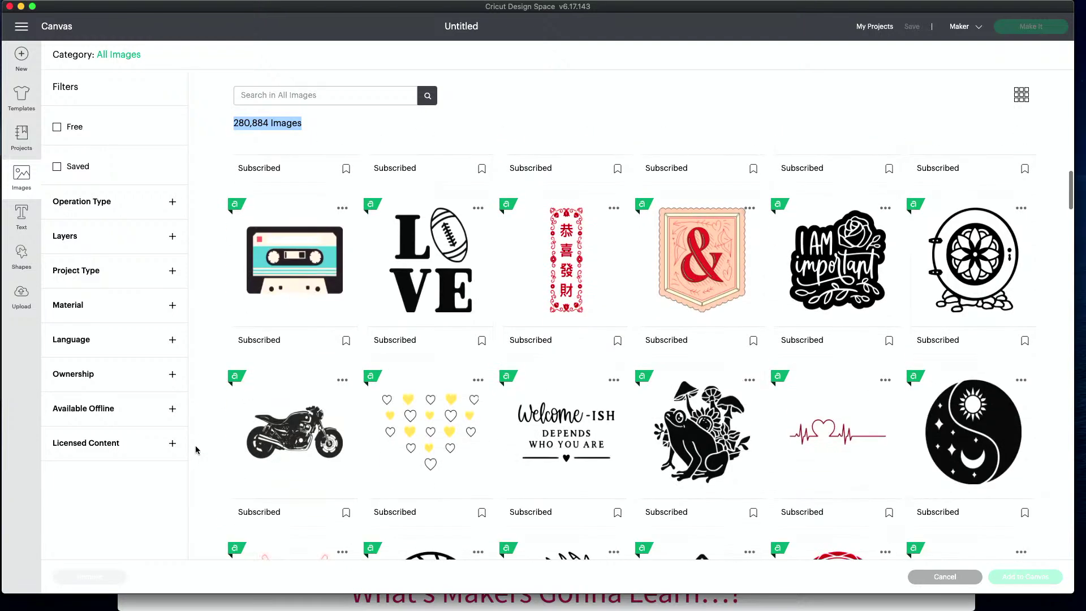
scroll(196, 450, down, 2)
scroll(195, 450, down, 2)
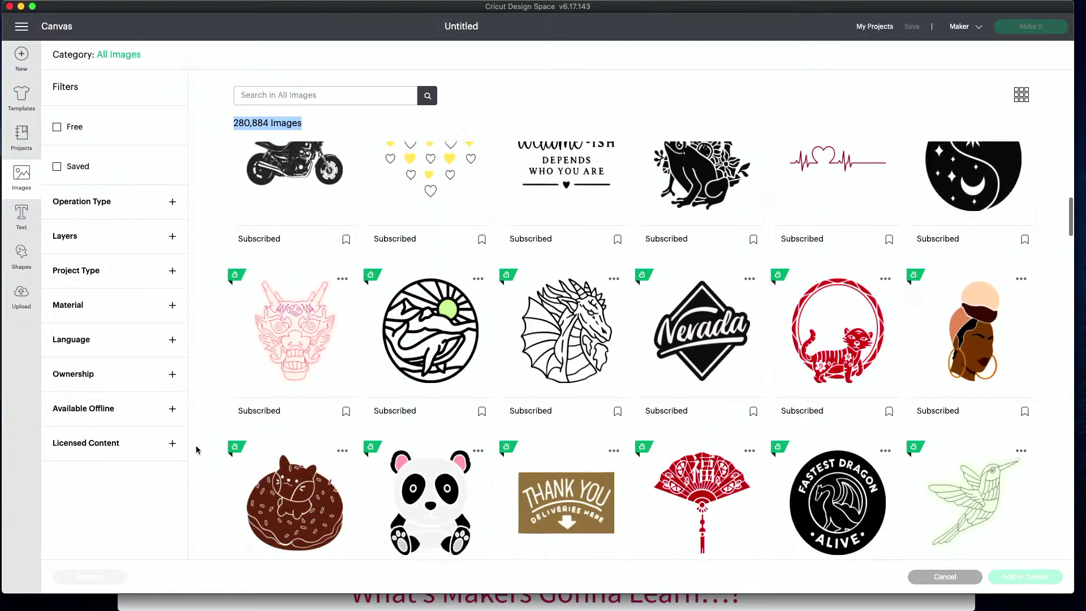
scroll(196, 450, down, 2)
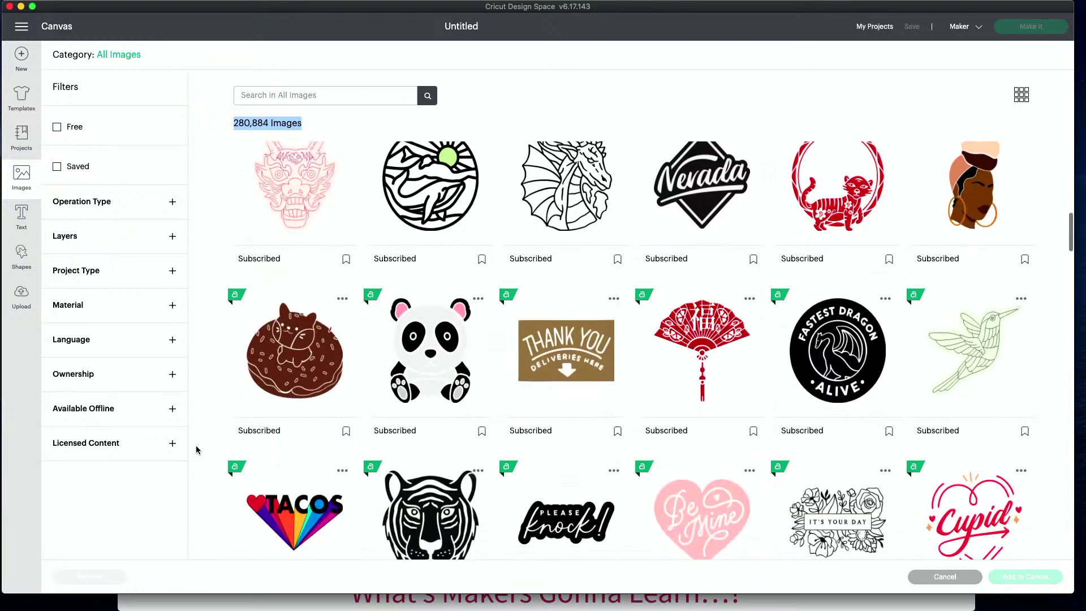
scroll(196, 450, up, 6)
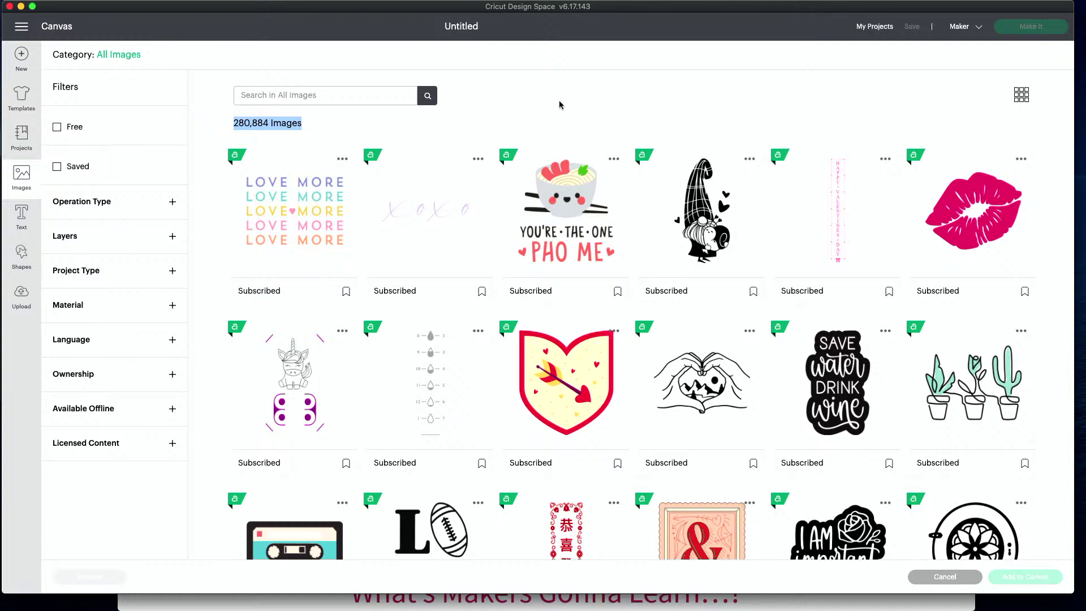
scroll(567, 257, down, 3)
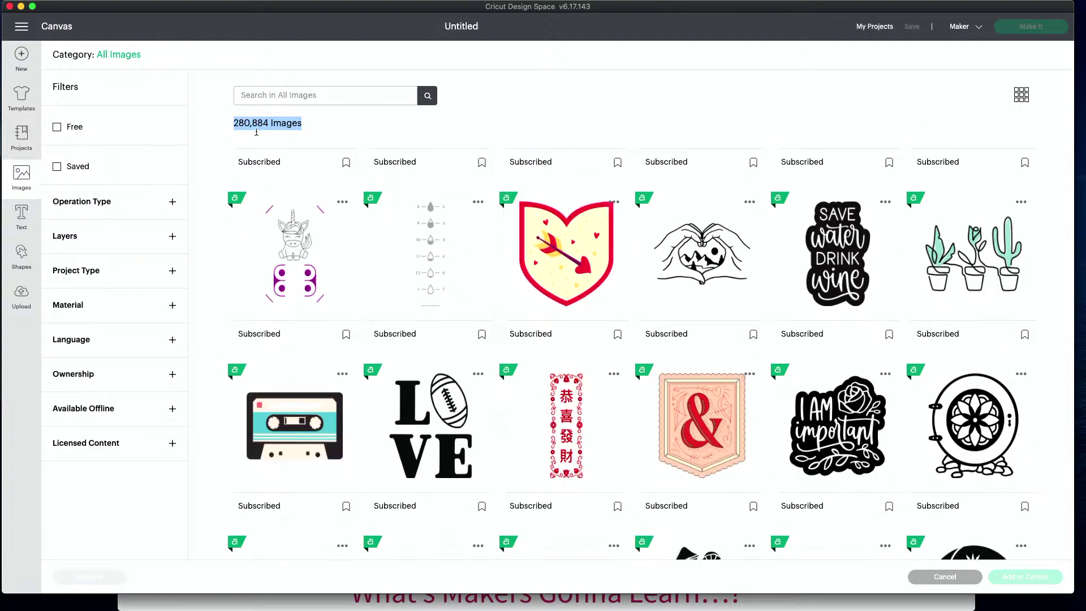
scroll(238, 227, down, 3)
scroll(239, 227, down, 15)
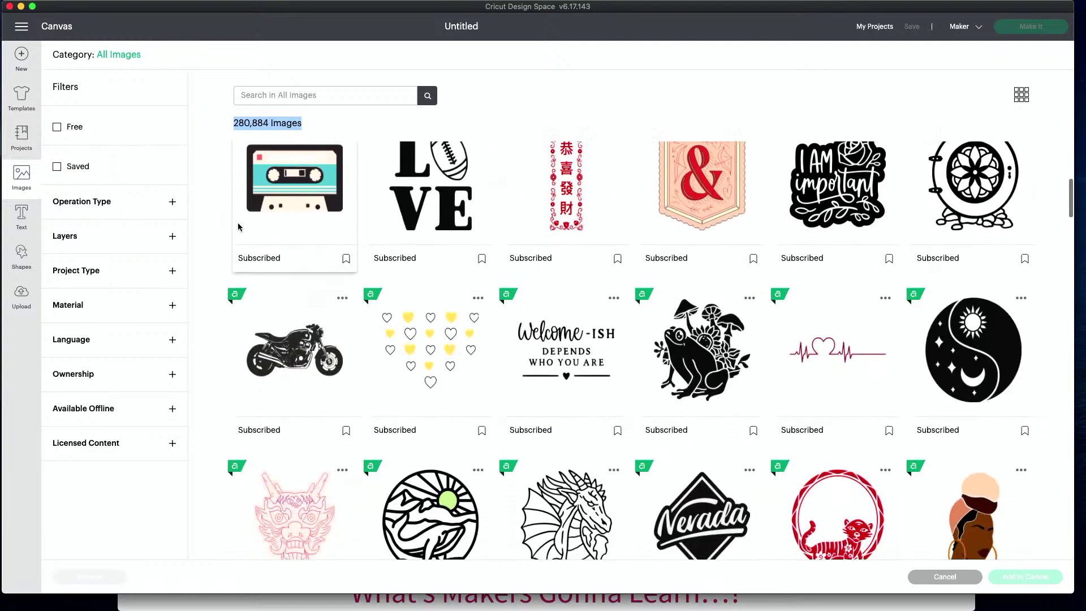
scroll(238, 227, down, 2)
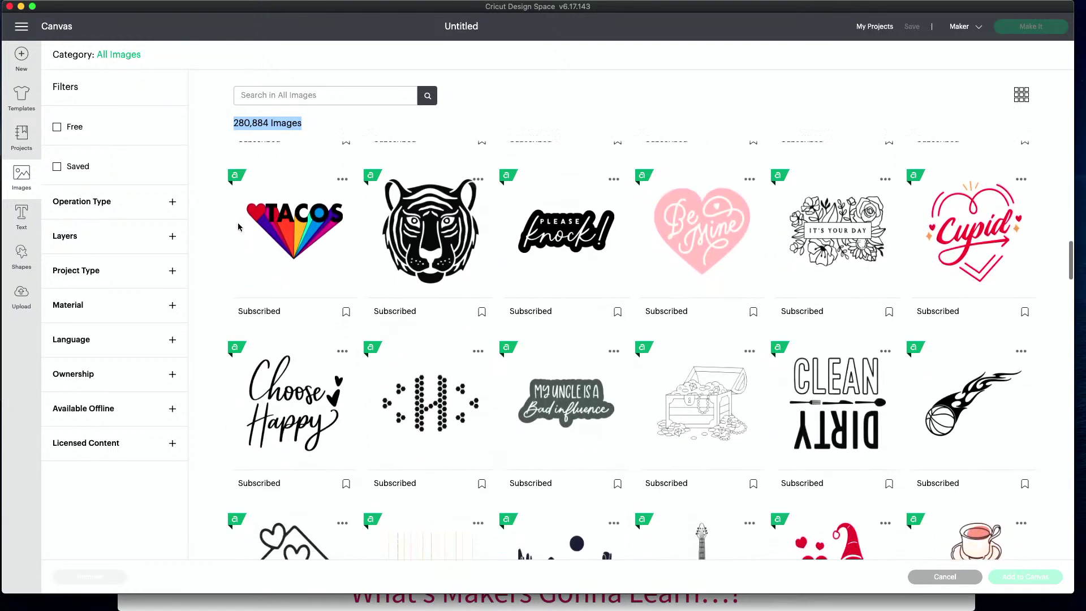
- Search the image library for "dog paw" and look through the matching images, returning to the blank canvas
click(326, 95)
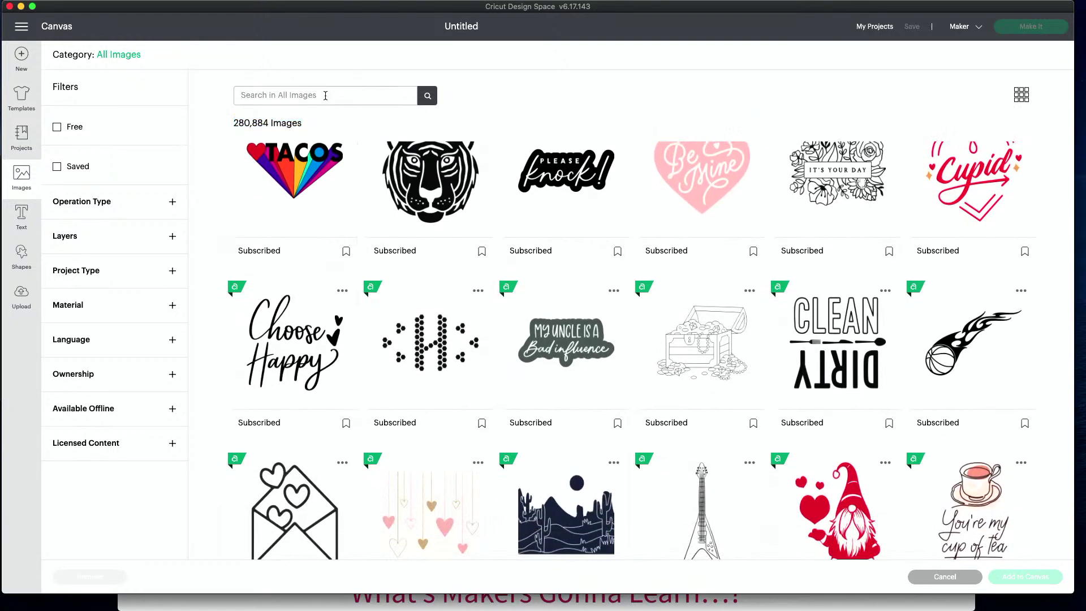
text(dog paw)
key(Return)
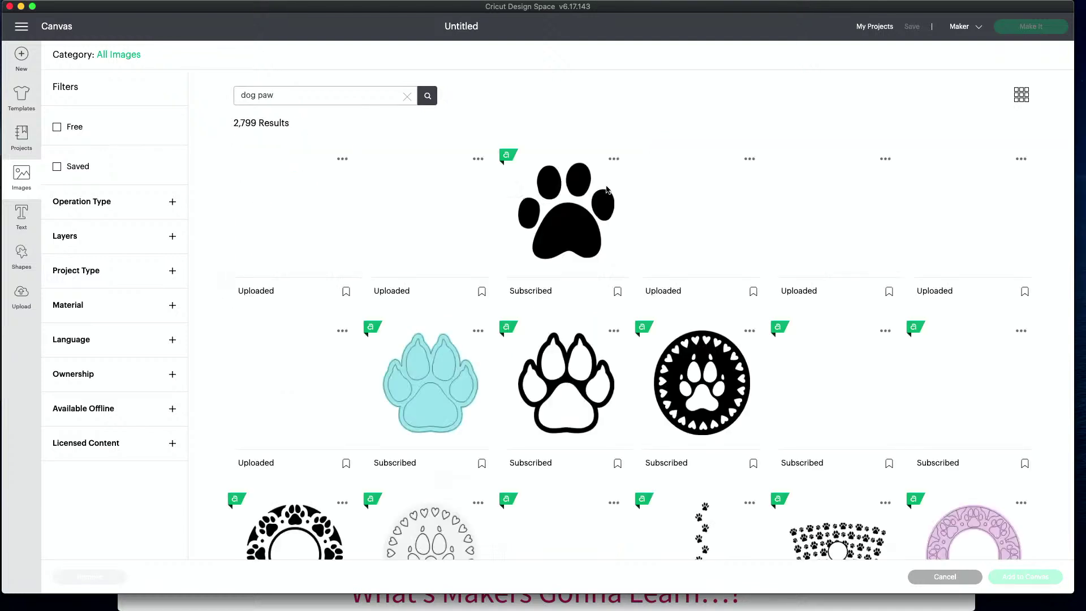
scroll(540, 277, down, 5)
scroll(540, 276, down, 5)
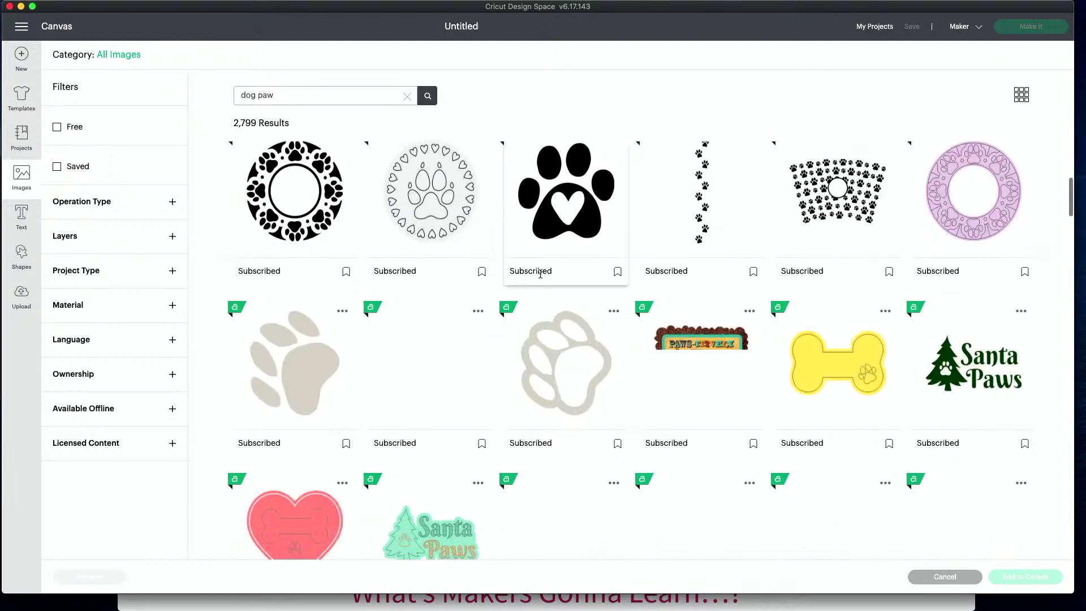
scroll(540, 273, up, 8)
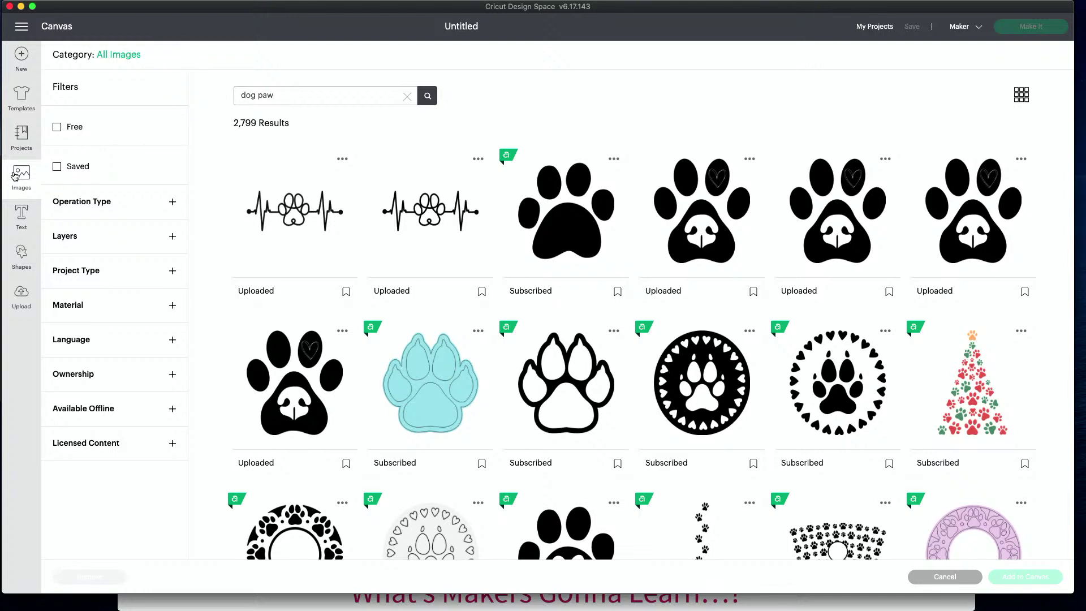
click(22, 179)
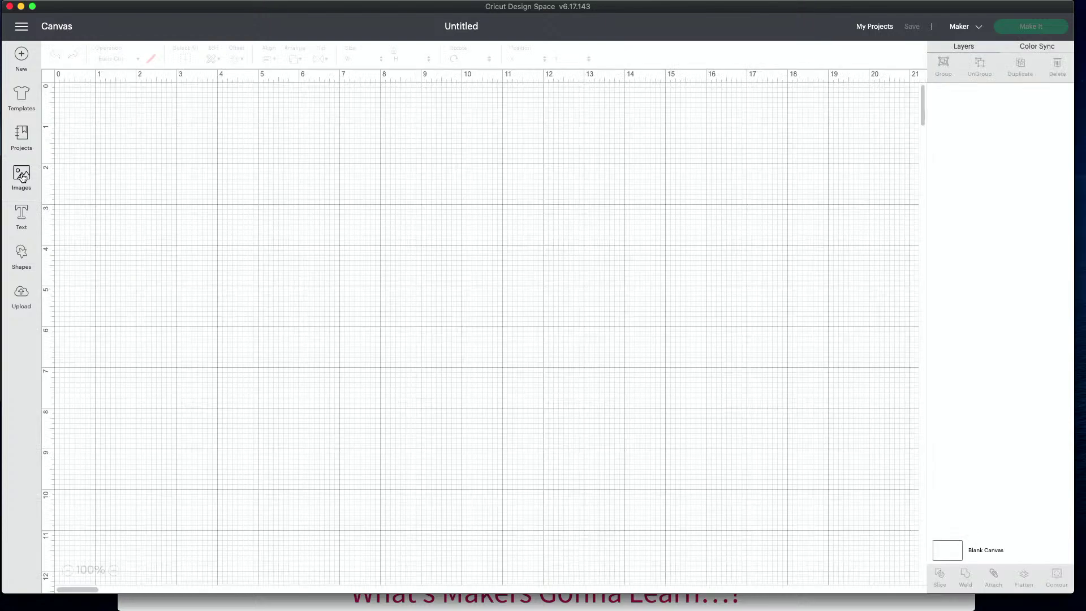
- Add the text "Makers Gonna Learn" and move it to about X 4.16, Y 4.591 on the canvas
click(21, 218)
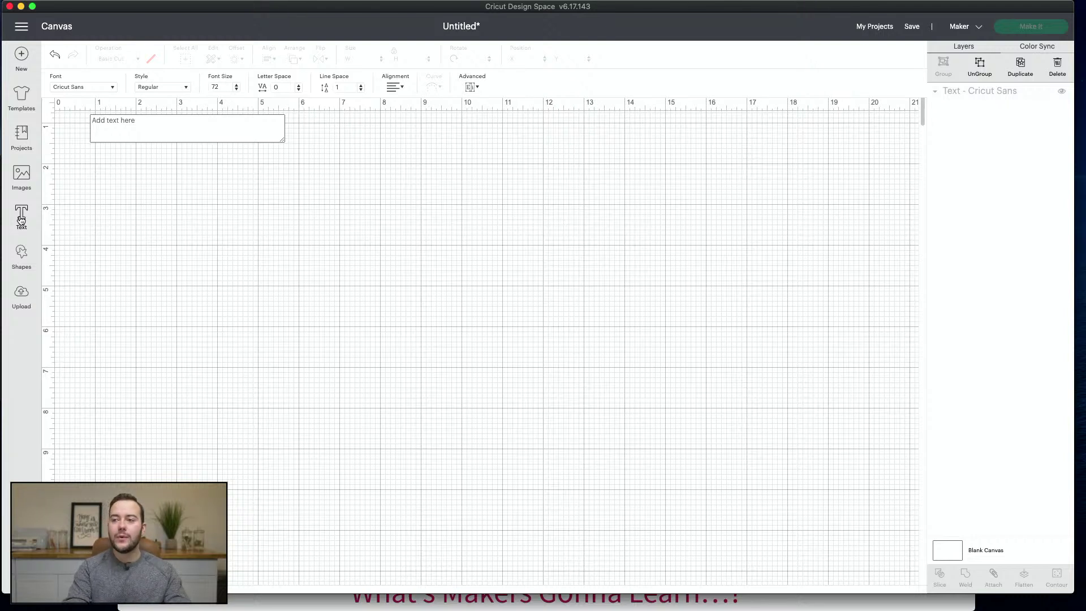
text(Maker)
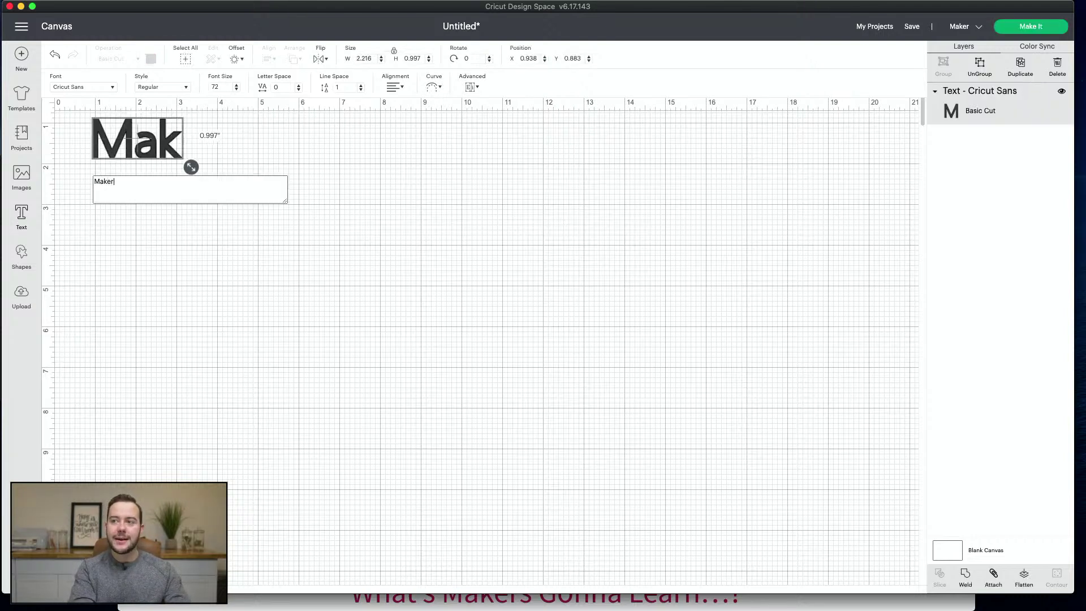
text(s Gonna Learn)
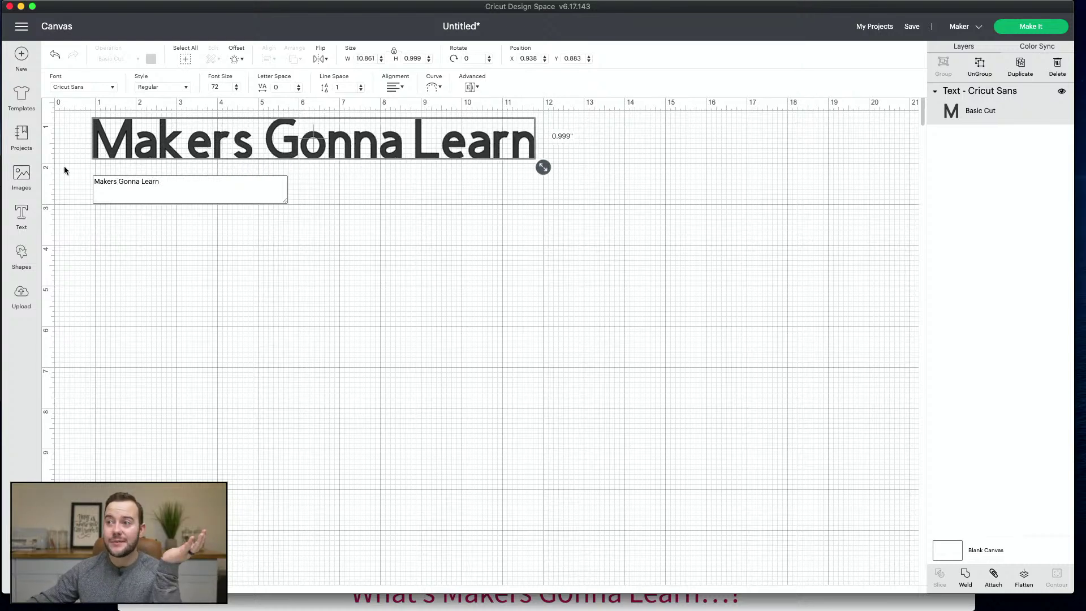
drag(361, 163, 490, 311)
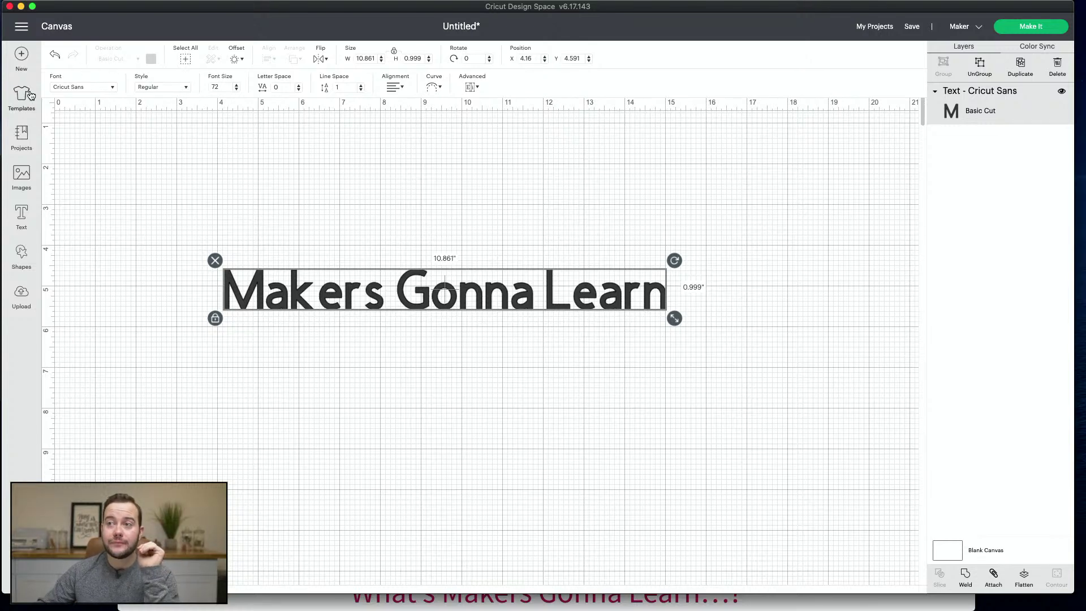
- Look through the full font list for the "Makers Gonna Learn" text and narrow it to System fonts
click(100, 85)
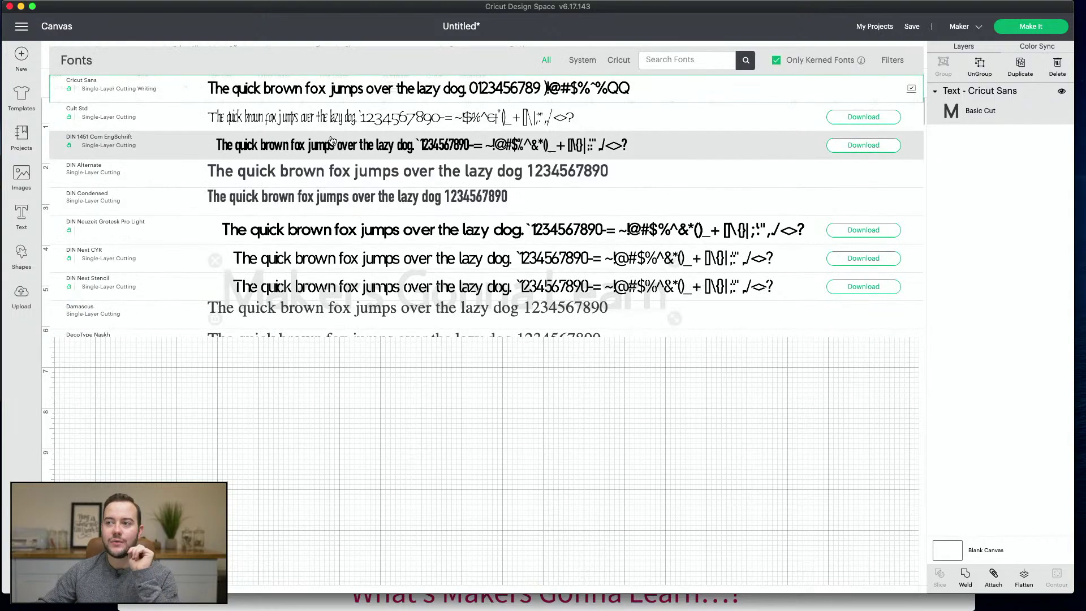
scroll(336, 141, down, 5)
scroll(336, 141, up, 15)
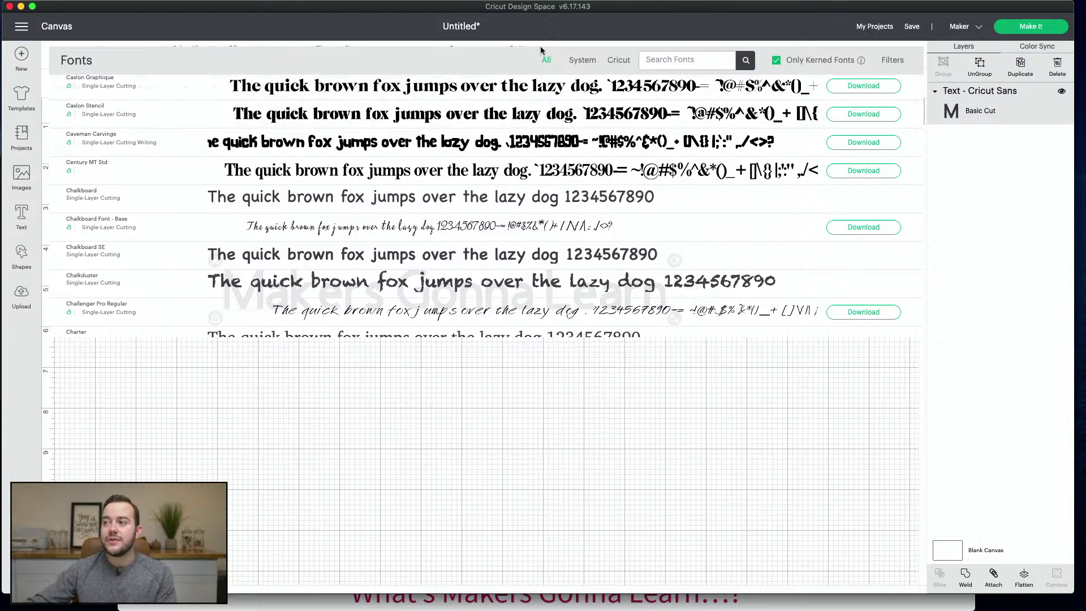
click(586, 62)
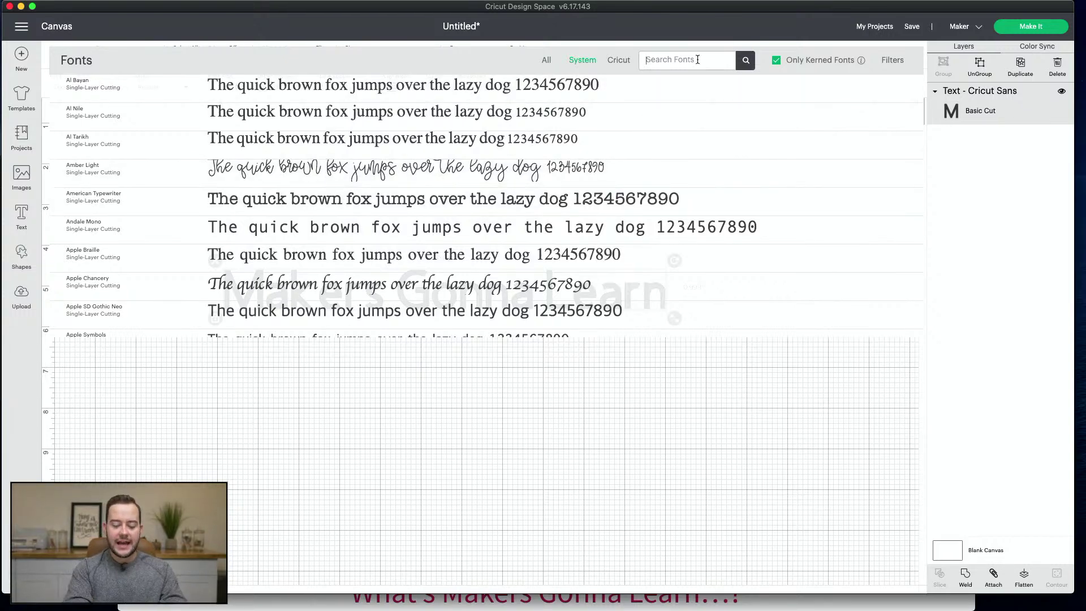
- Search the System fonts for "barefoot" with the Only Kerned Fonts filter turned off, returning to the canvas
text(barefoot)
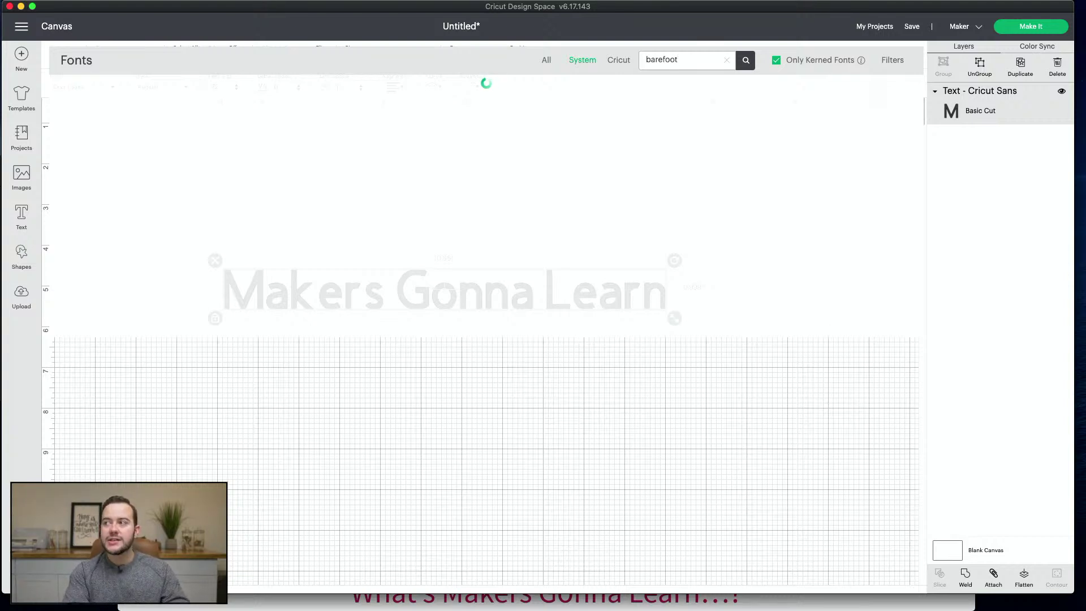
click(777, 60)
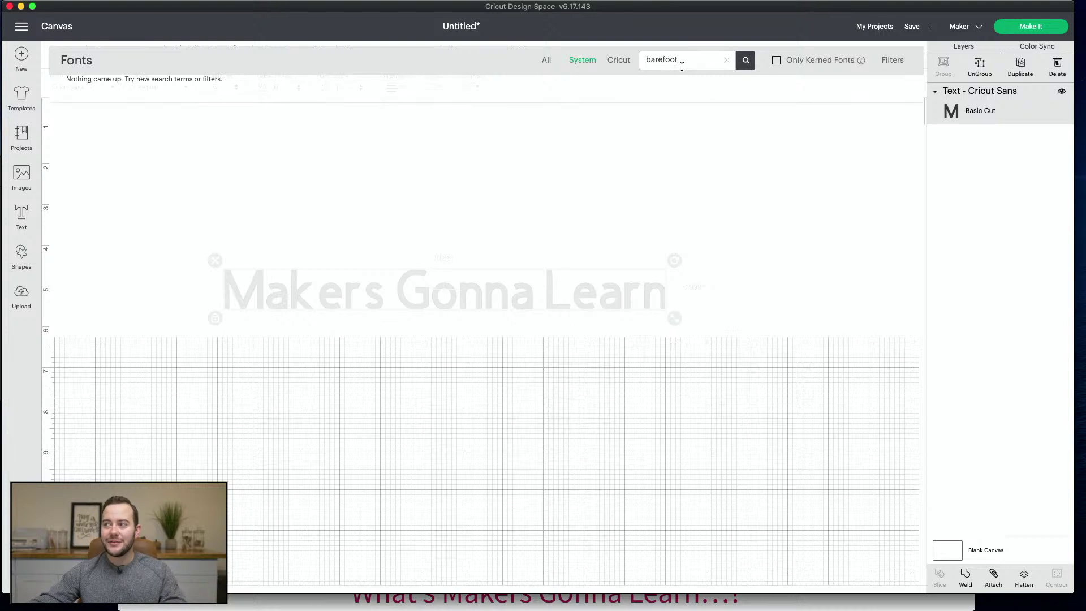
key(Return)
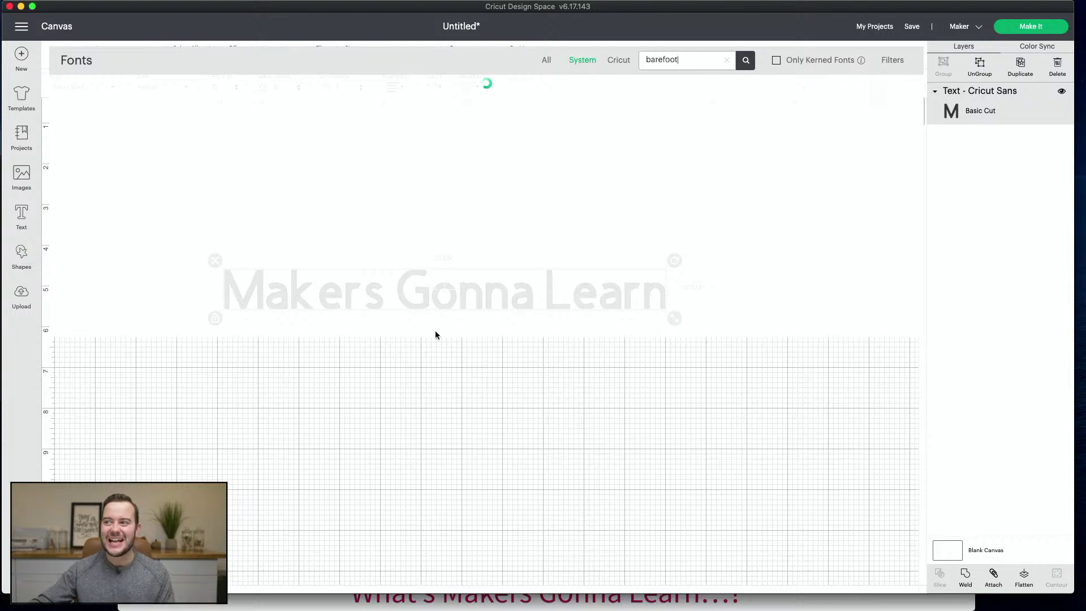
click(491, 439)
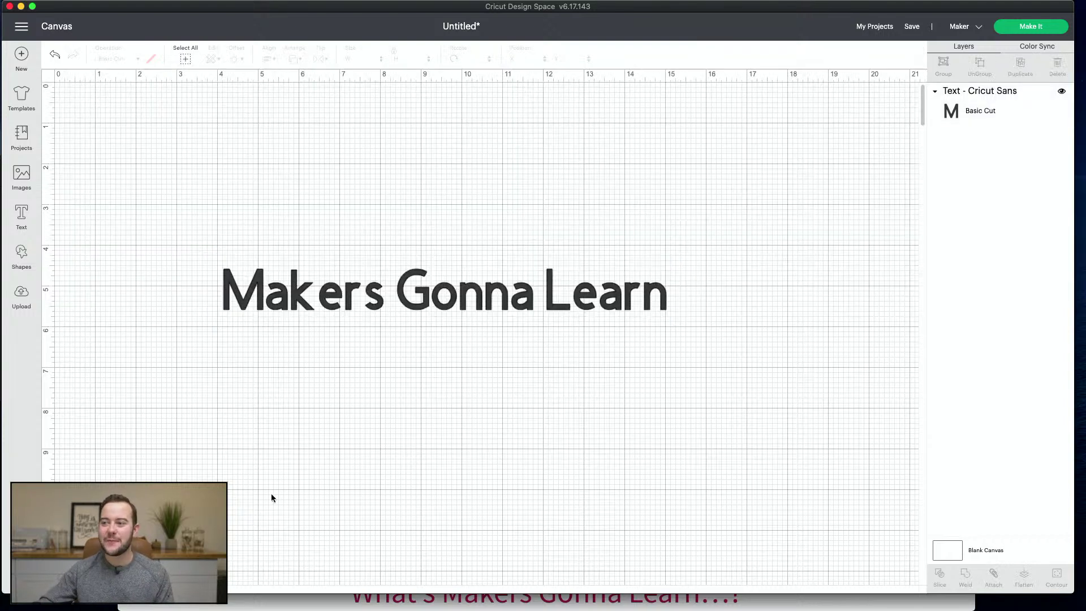
- Switch to the Chrome browser, widen its window to the full screen and open makersgonnalearn.com in a new tab
click(341, 603)
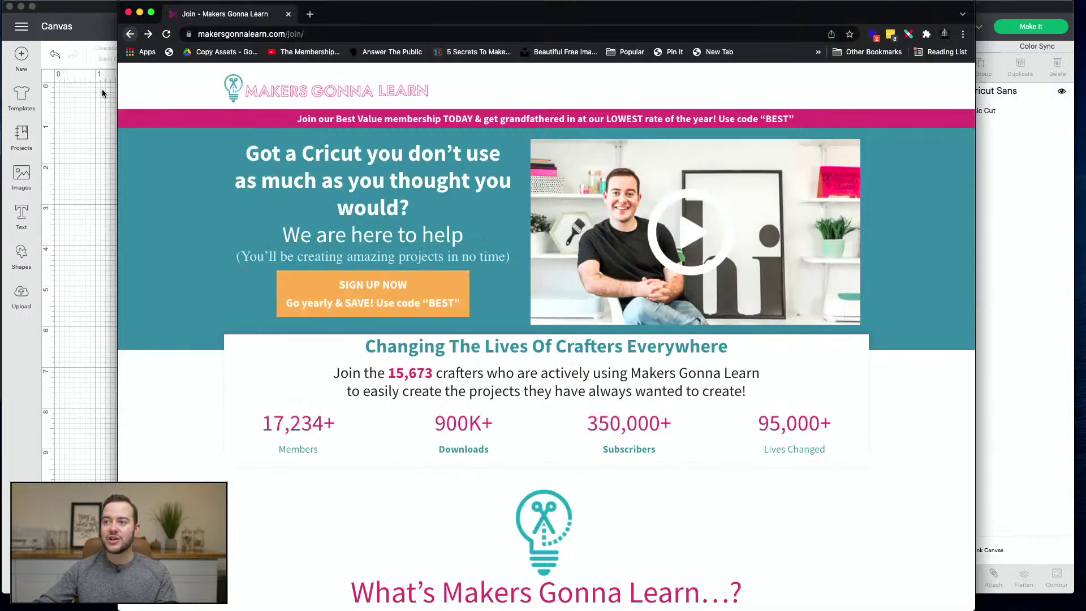
drag(118, 89, 1, 95)
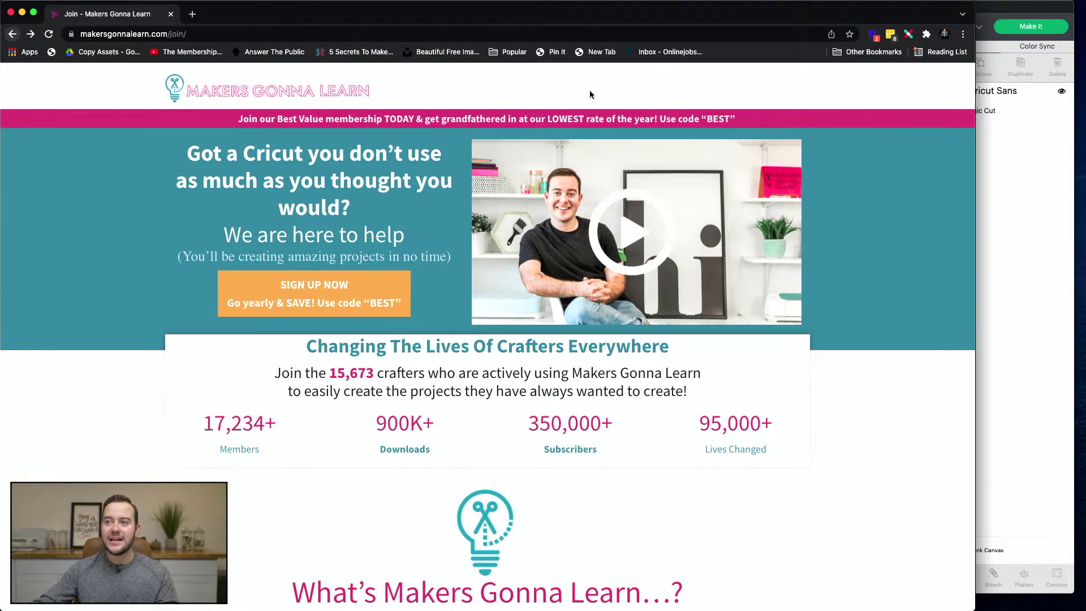
drag(997, 111, 1079, 117)
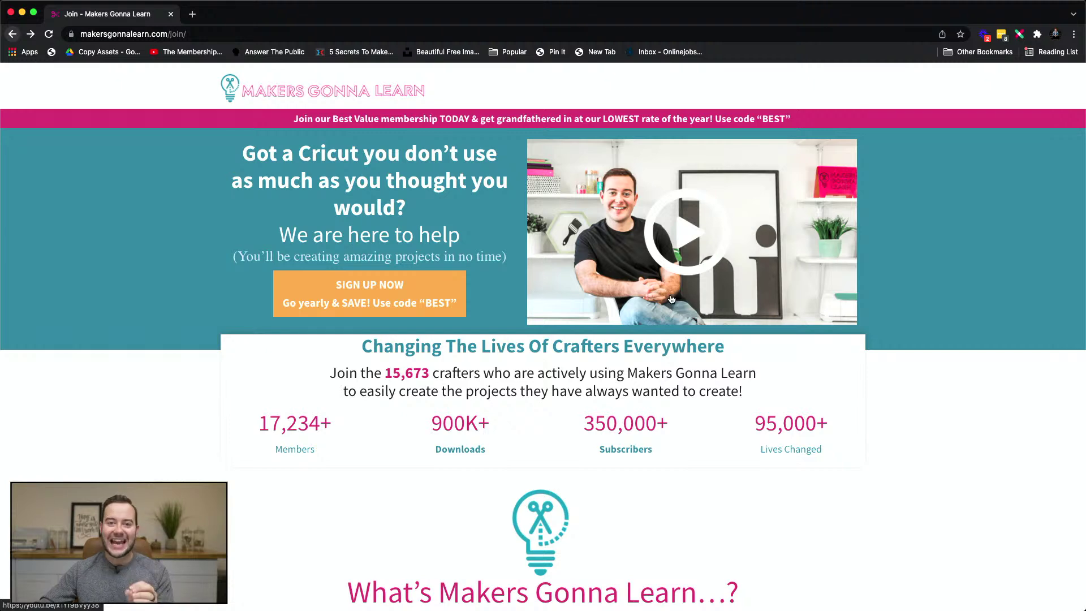
click(192, 14)
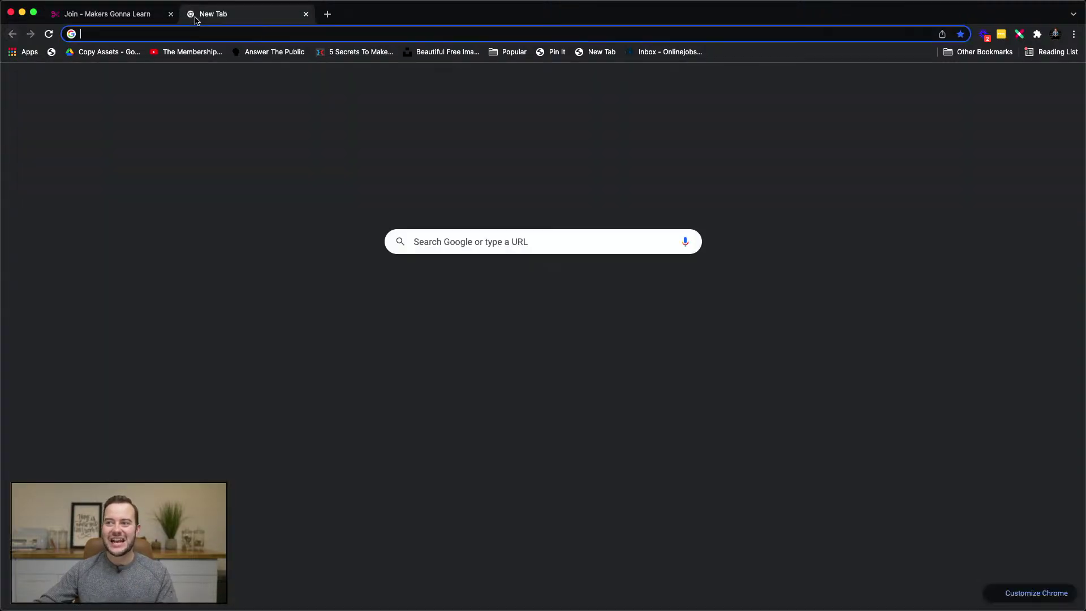
text(mak)
key(Return)
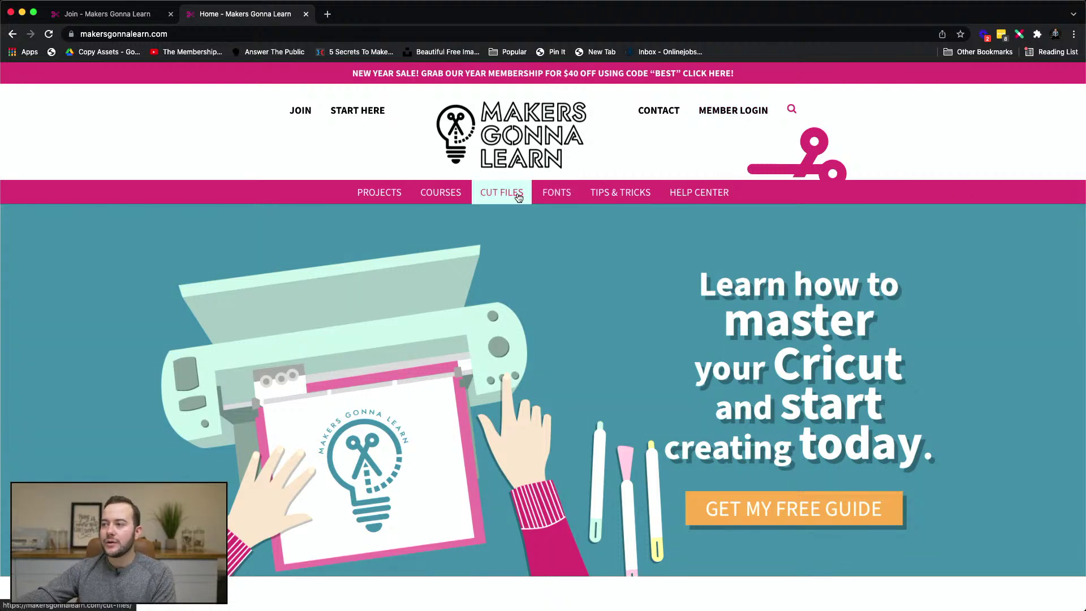
- Look over the Fonts page of the Makers Gonna Learn website
click(555, 193)
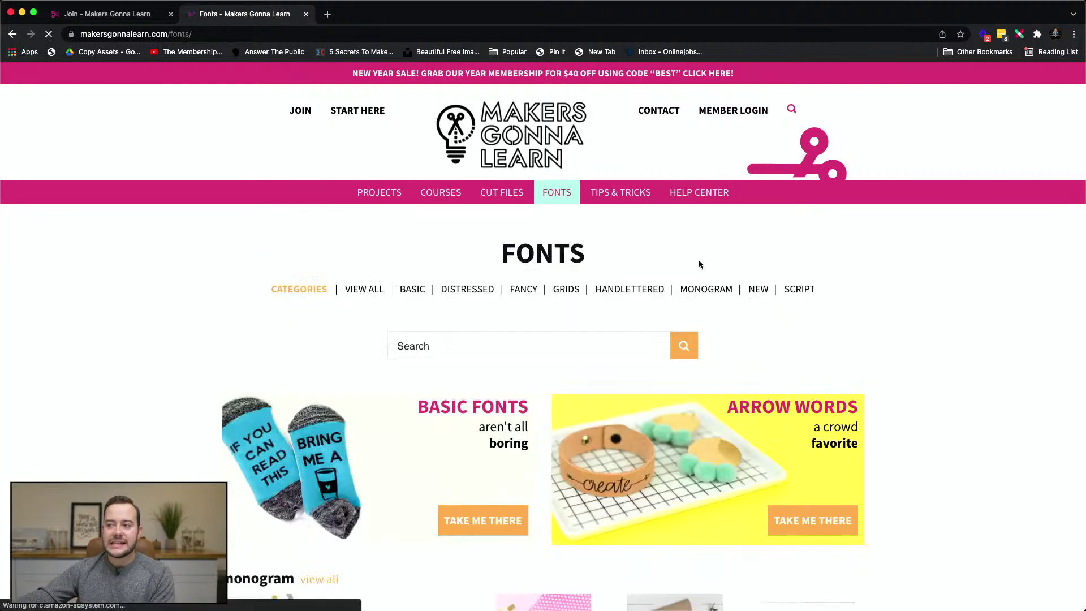
scroll(700, 264, down, 3)
scroll(695, 257, up, 3)
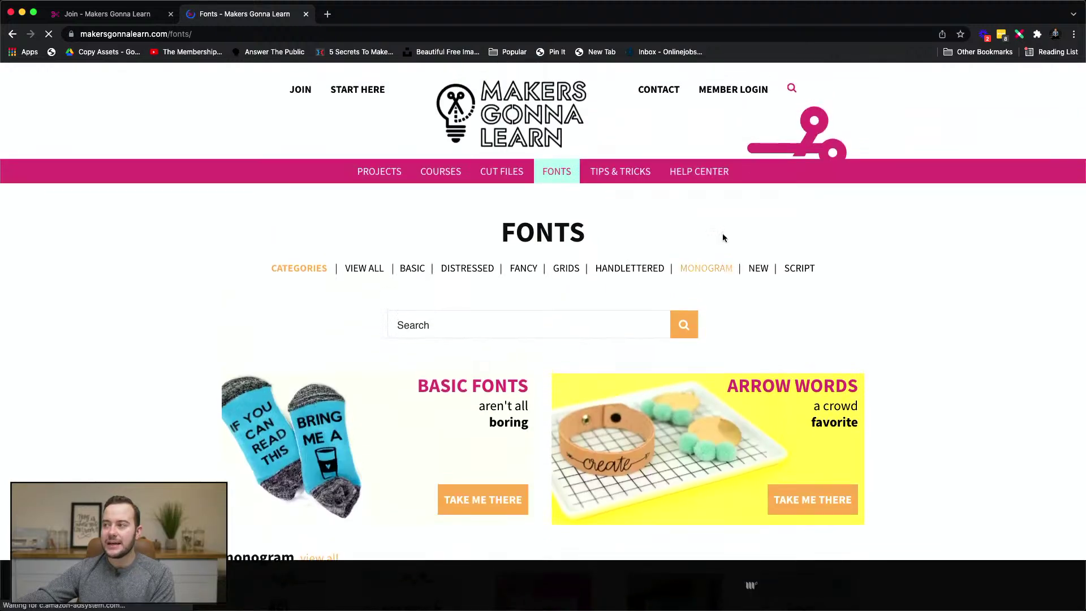
- Log in to the member account with the saved credentials and open the members' Fonts page
click(733, 90)
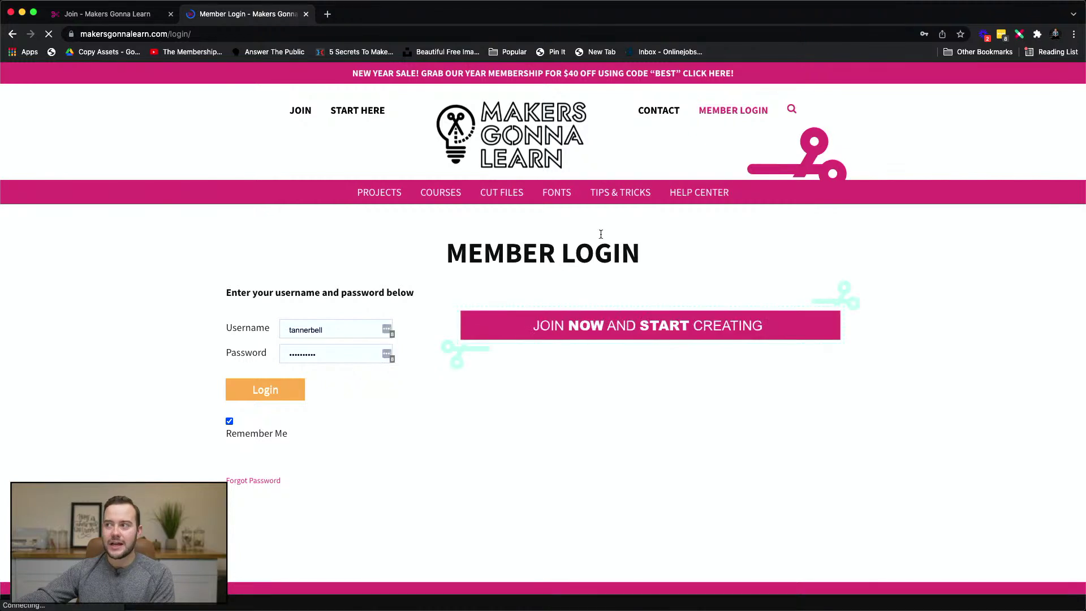
click(272, 388)
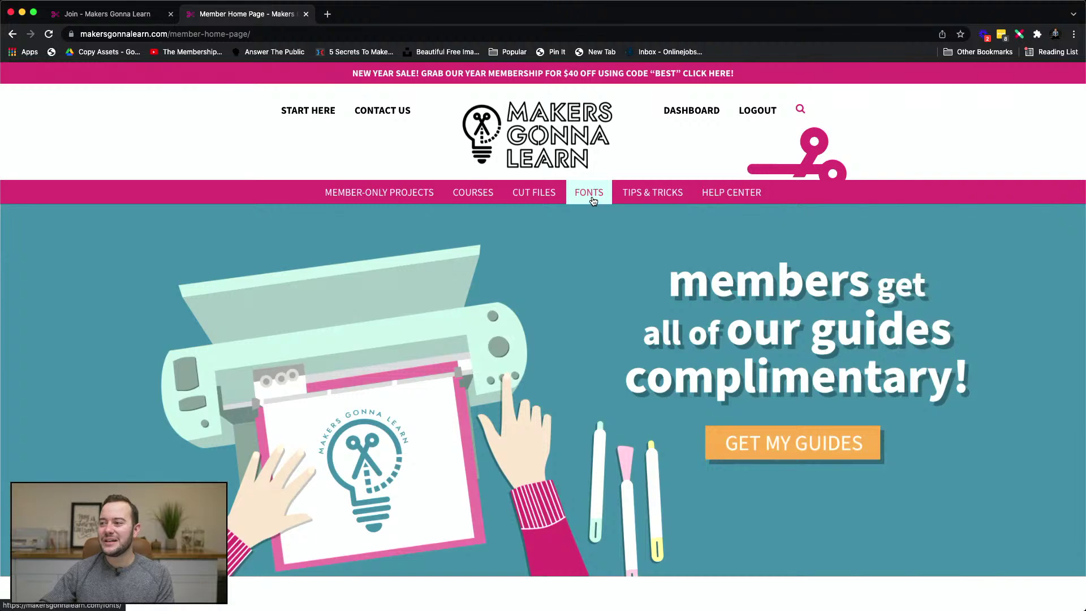
click(593, 202)
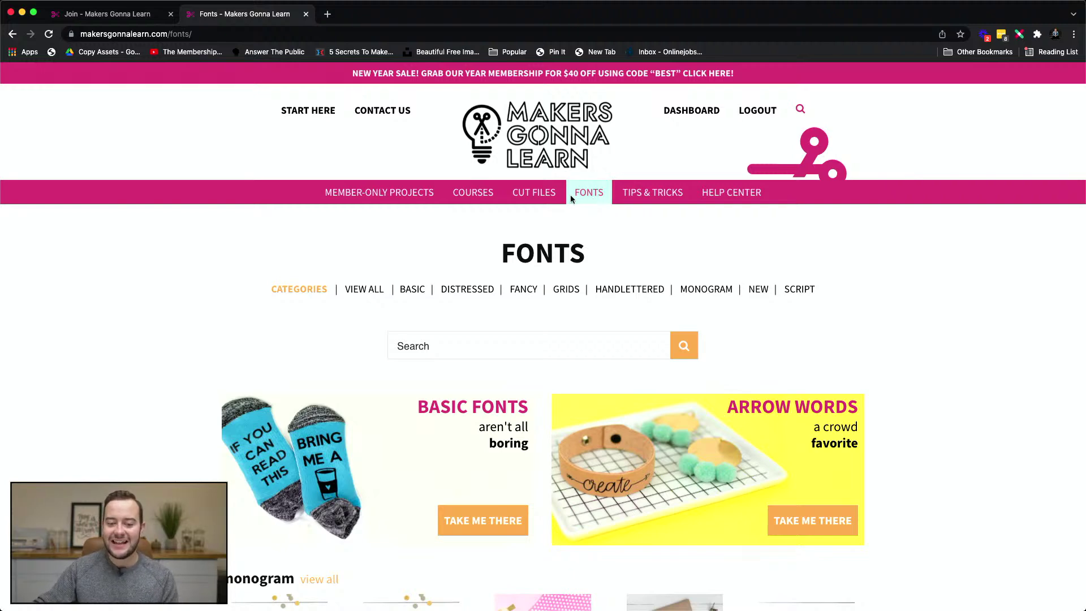
- Search the website's font library for "barefoot"
scroll(571, 197, down, 3)
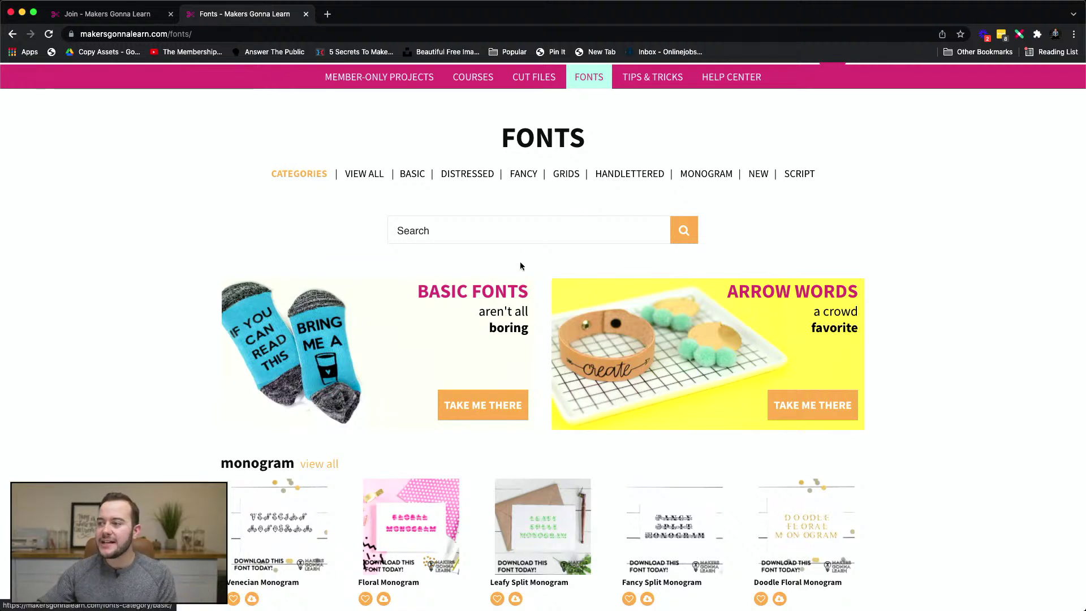
click(516, 225)
text(barefoot)
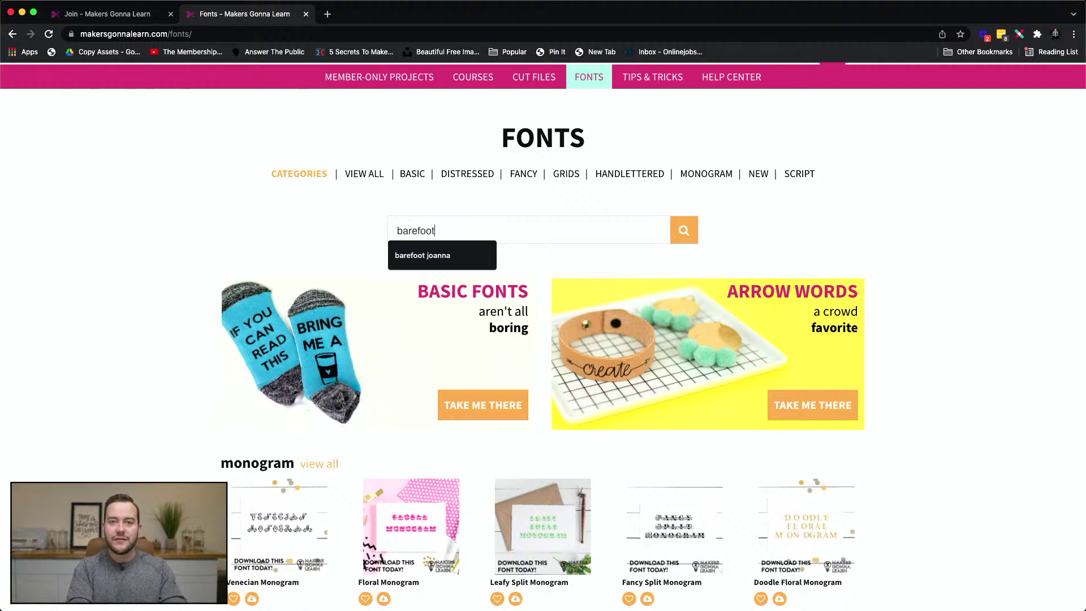
key(Return)
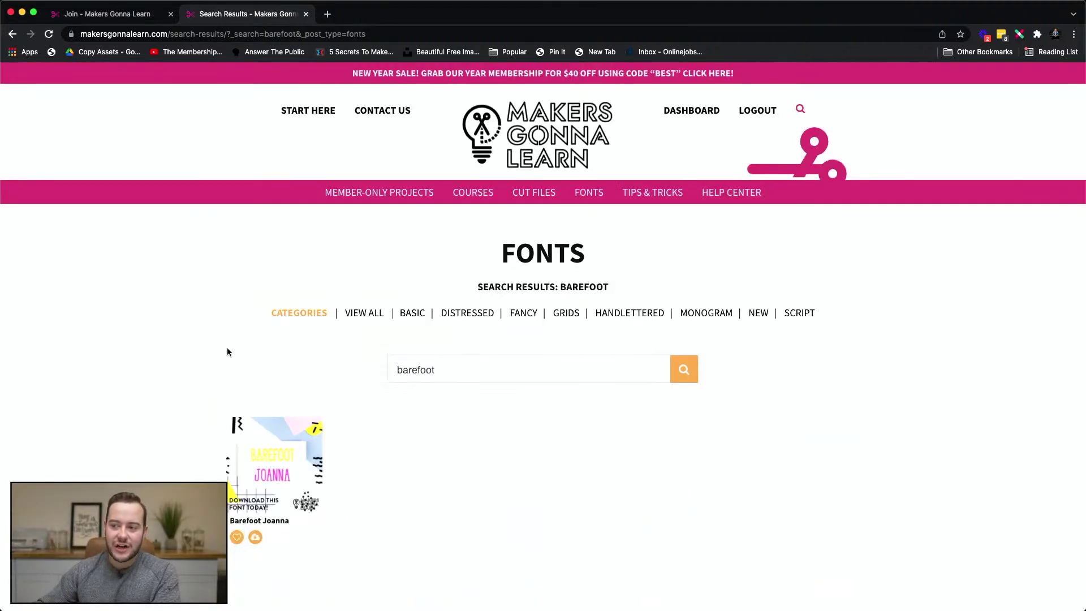
- Download the Barefoot Joanna font from its detail page and once more directly from the search results
click(297, 461)
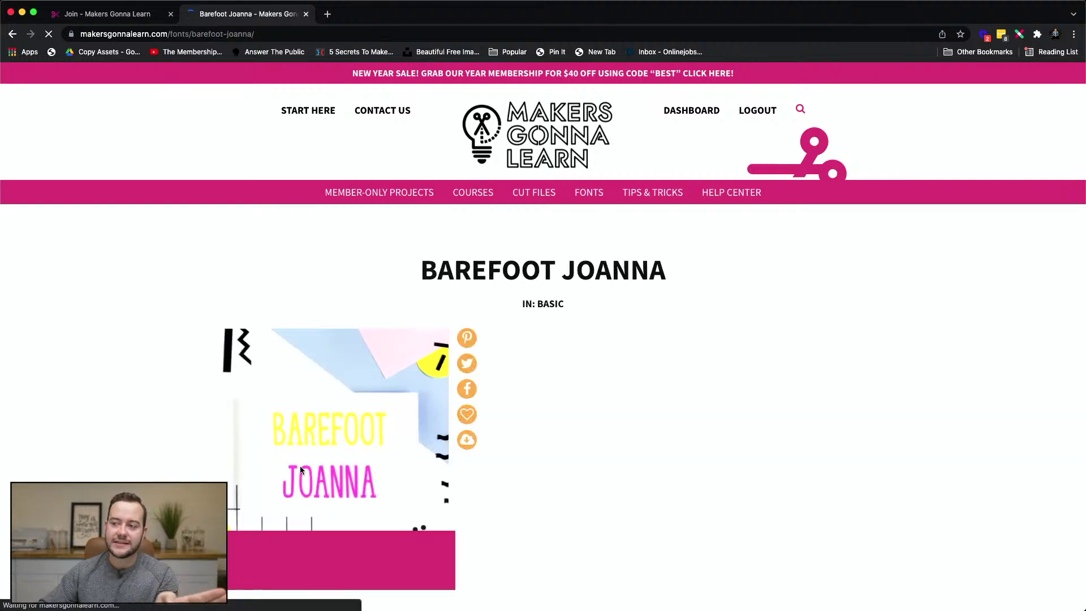
scroll(583, 491, down, 4)
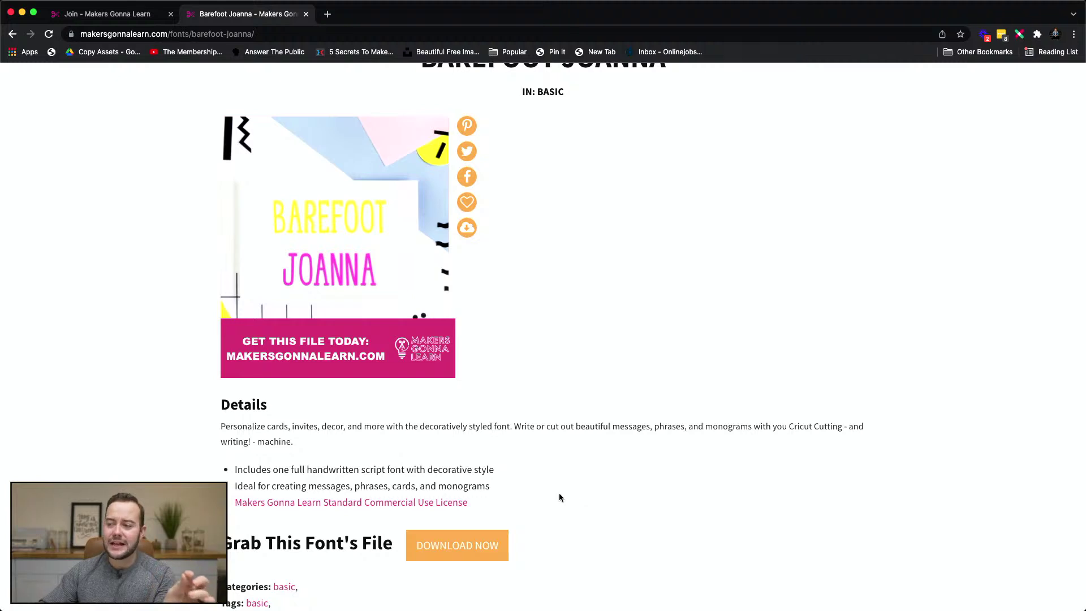
scroll(555, 487, down, 2)
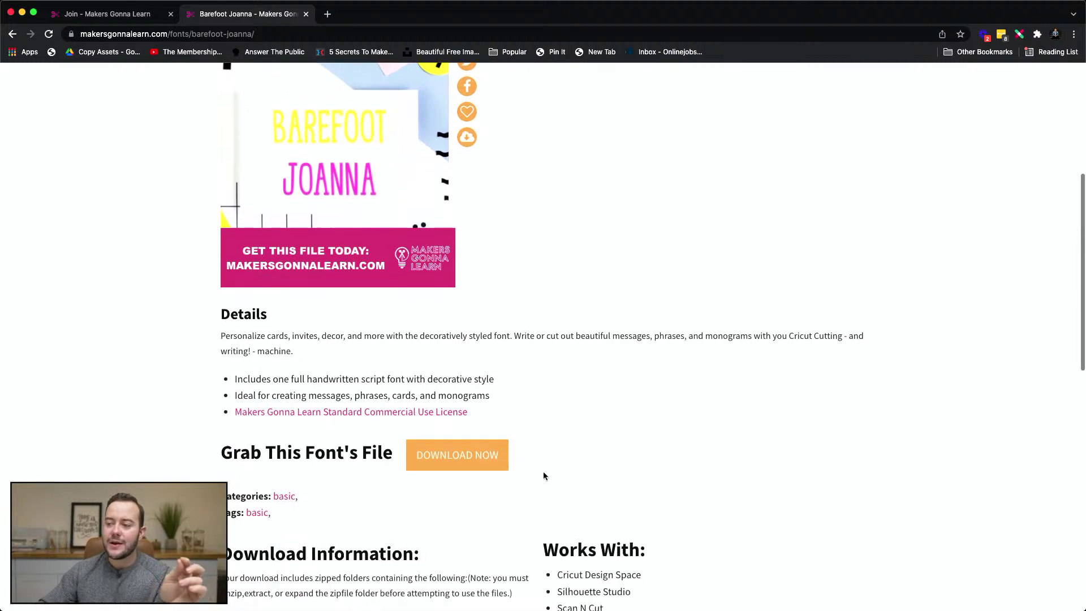
click(452, 458)
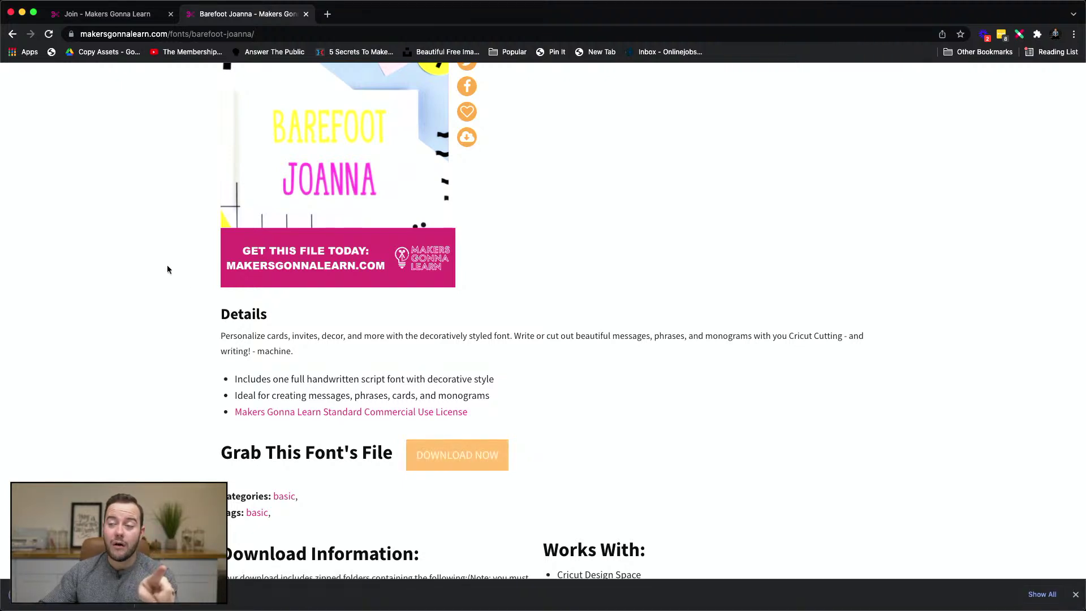
click(13, 34)
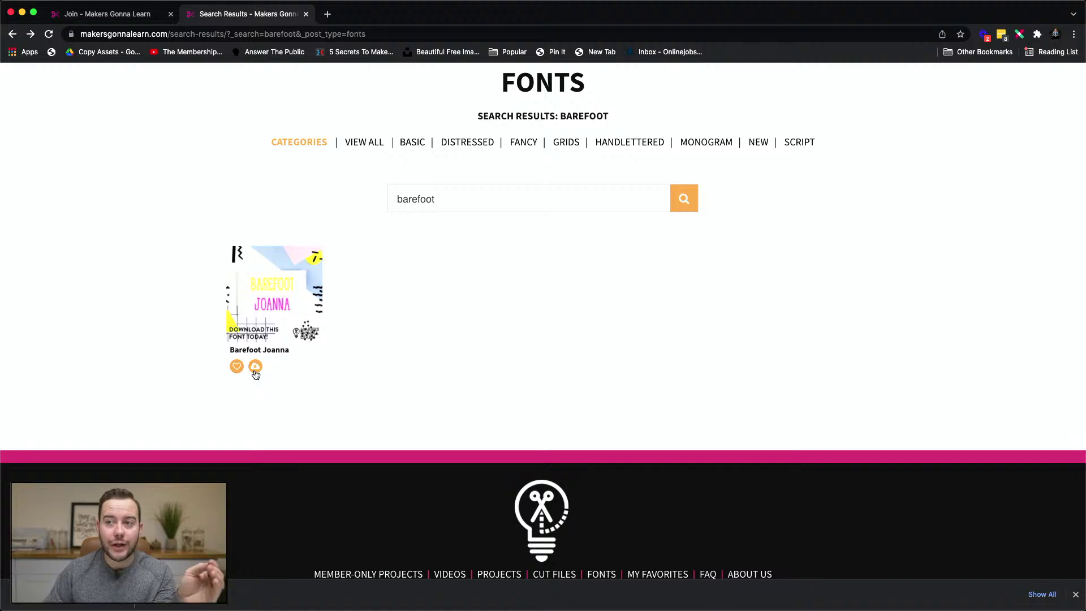
click(256, 368)
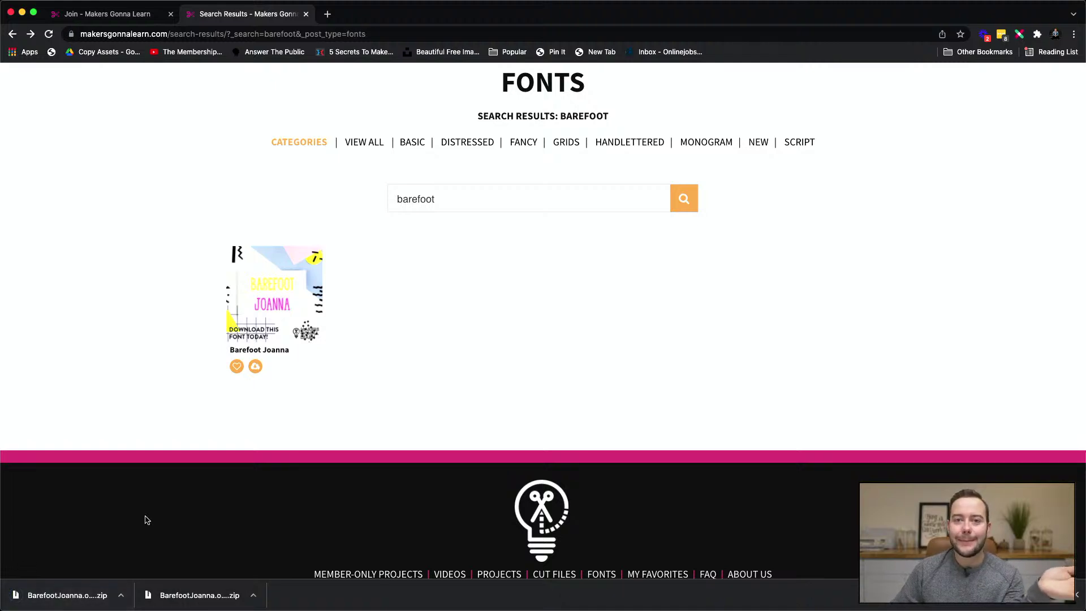
- Show all fonts in the website's library and look through the first page of designs
scroll(432, 356, up, 2)
scroll(432, 357, up, 1)
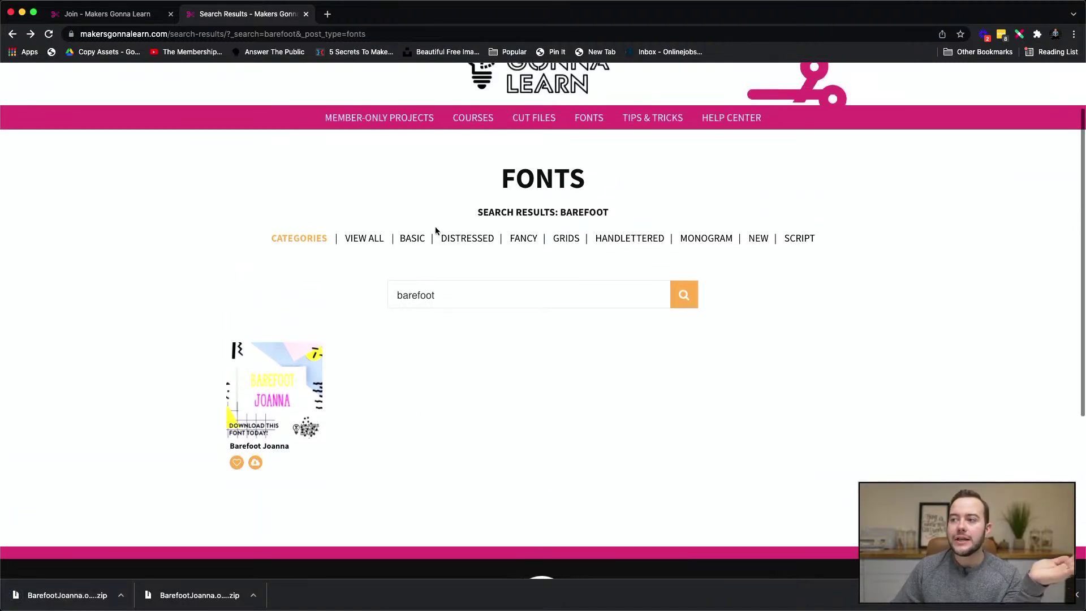
click(372, 244)
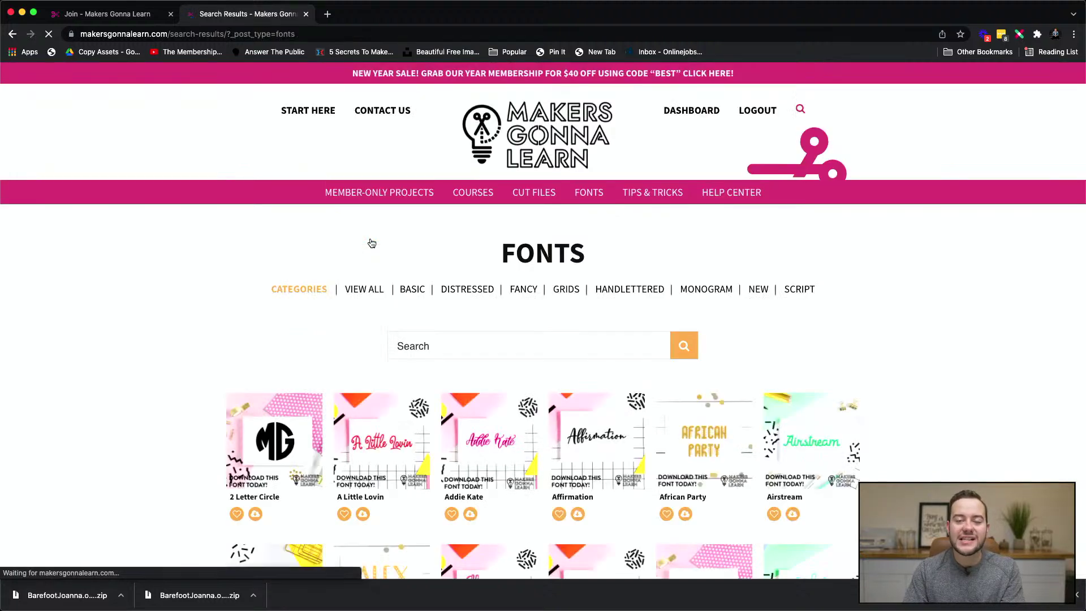
scroll(371, 244, down, 3)
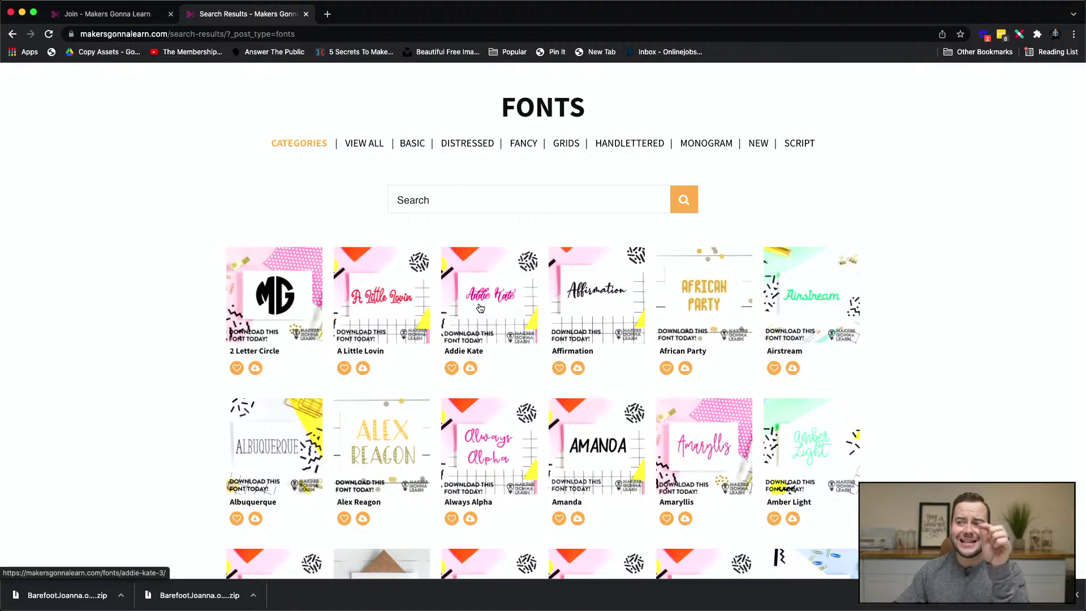
scroll(686, 325, down, 3)
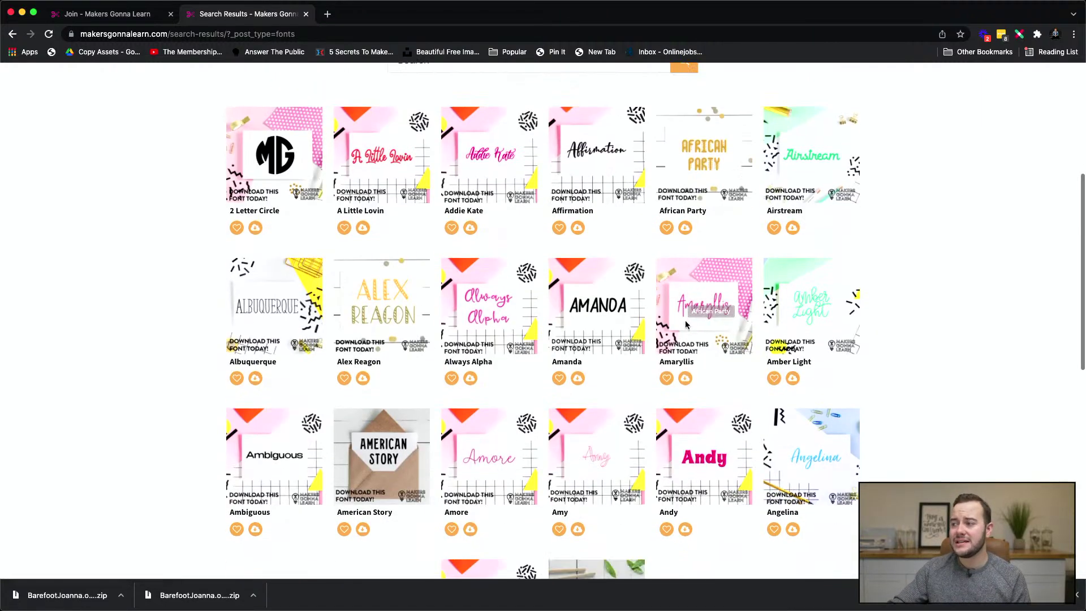
scroll(686, 324, down, 3)
scroll(605, 345, down, 2)
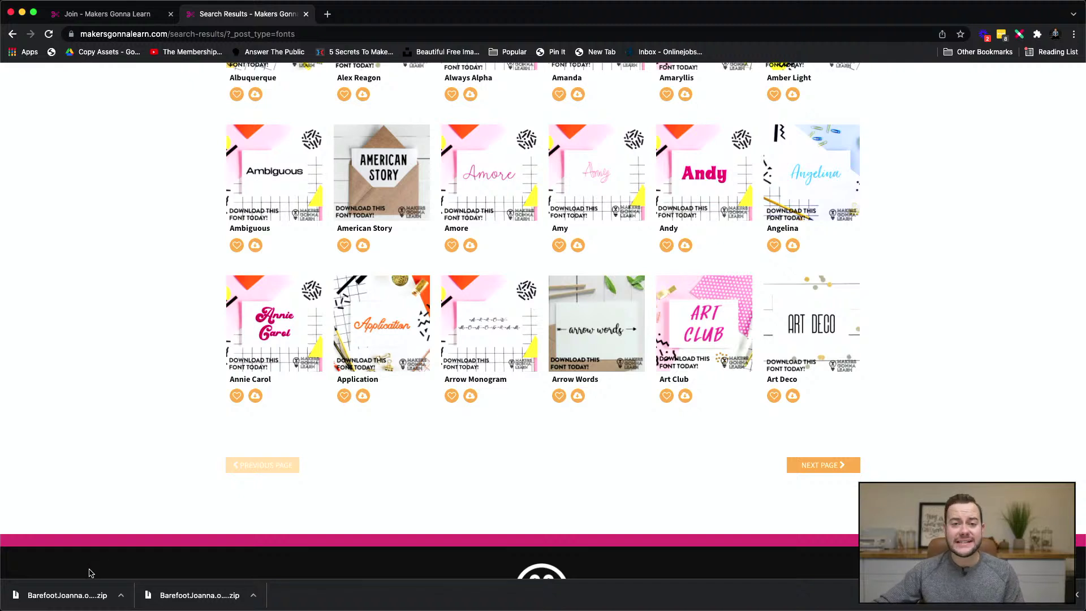
- Open the Downloads folder in Finder and extract the BarefootJoanna.otf_ (1).zip archive
click(67, 596)
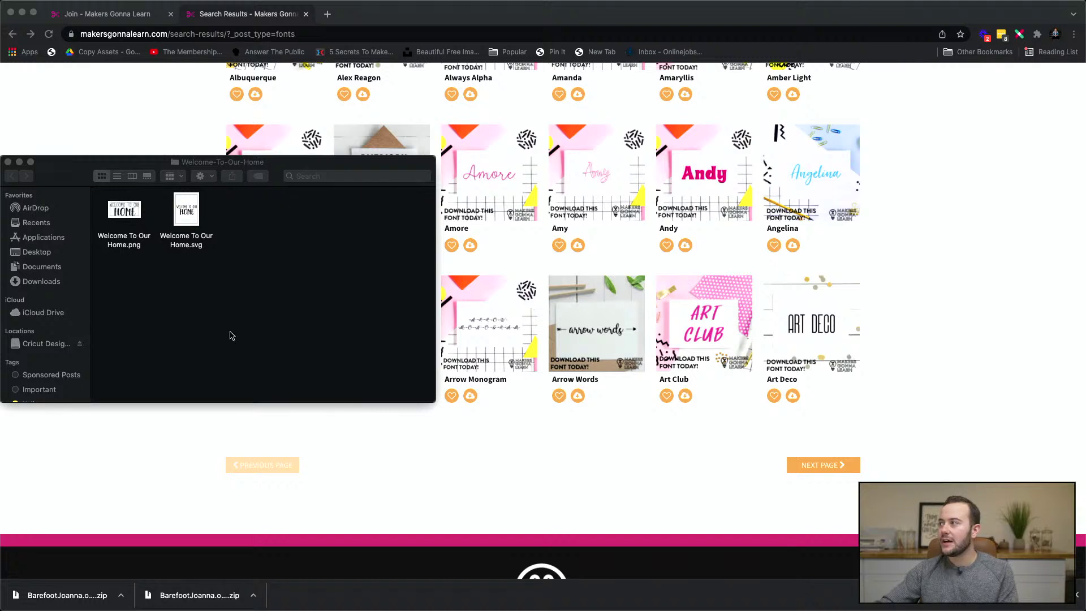
click(57, 285)
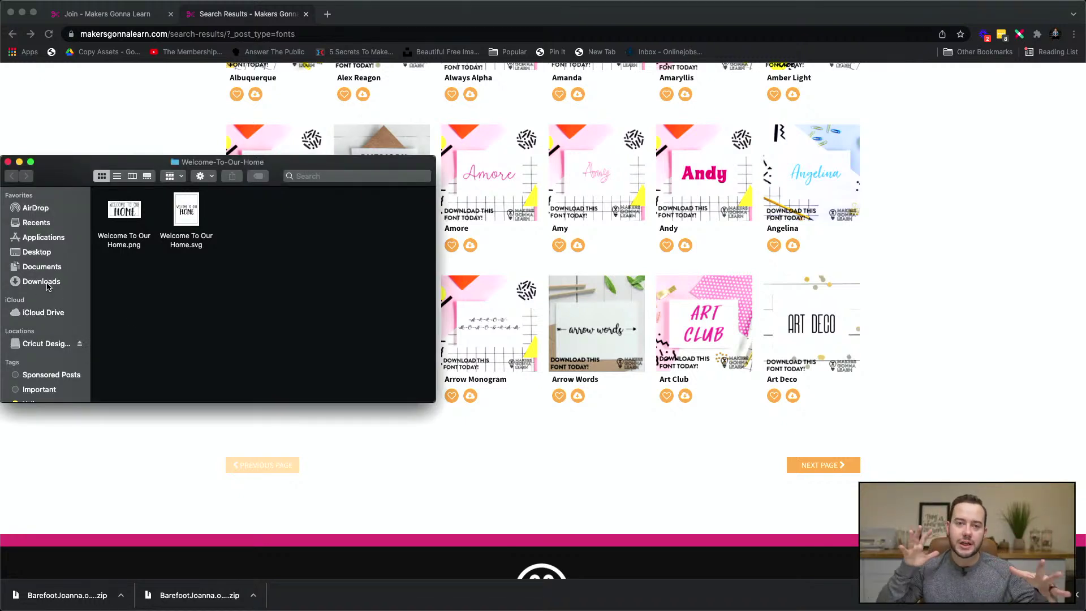
click(45, 282)
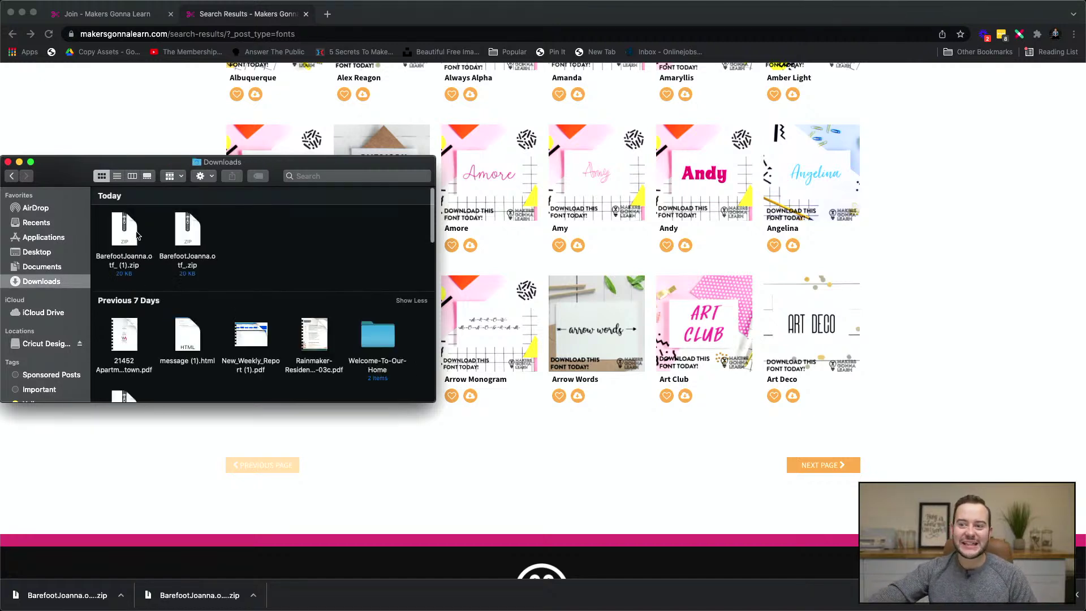
double_click(128, 236)
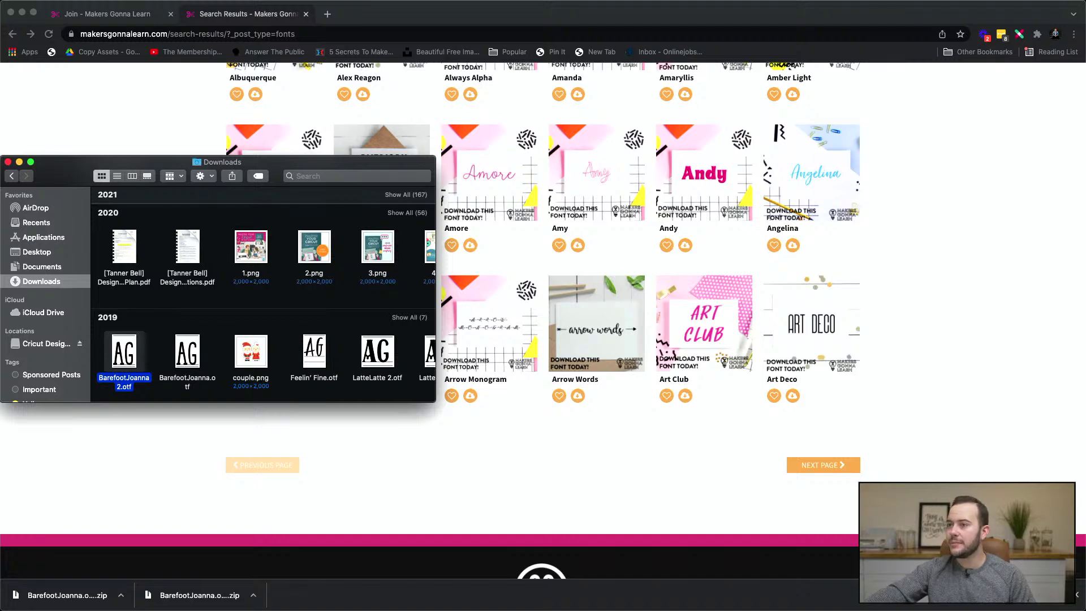
- Install the Barefoot Joanna font from its preview window
scroll(326, 283, up, 10)
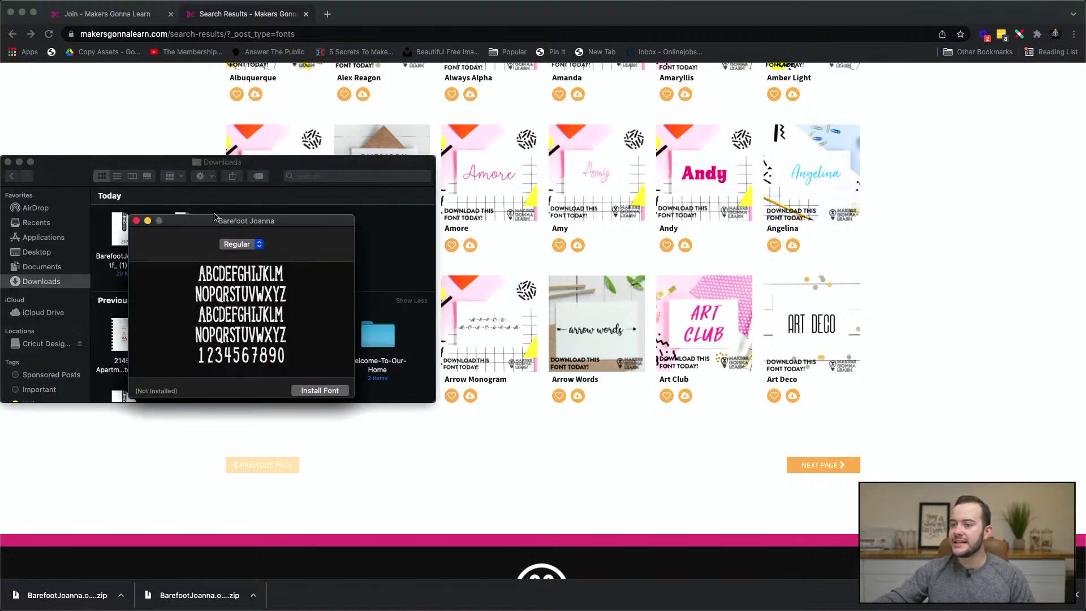
drag(246, 222, 598, 190)
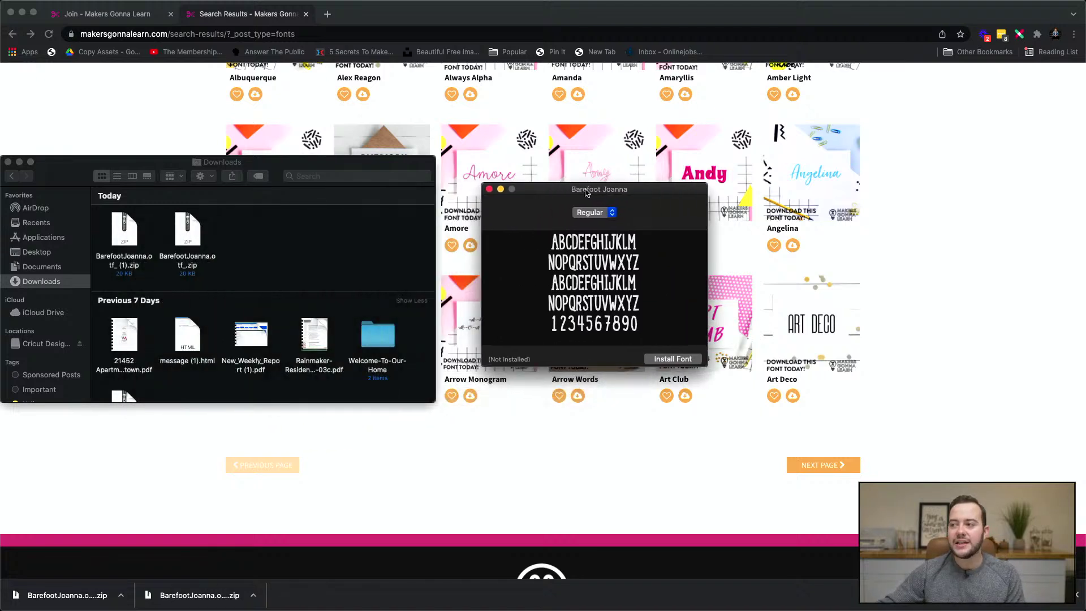
click(674, 360)
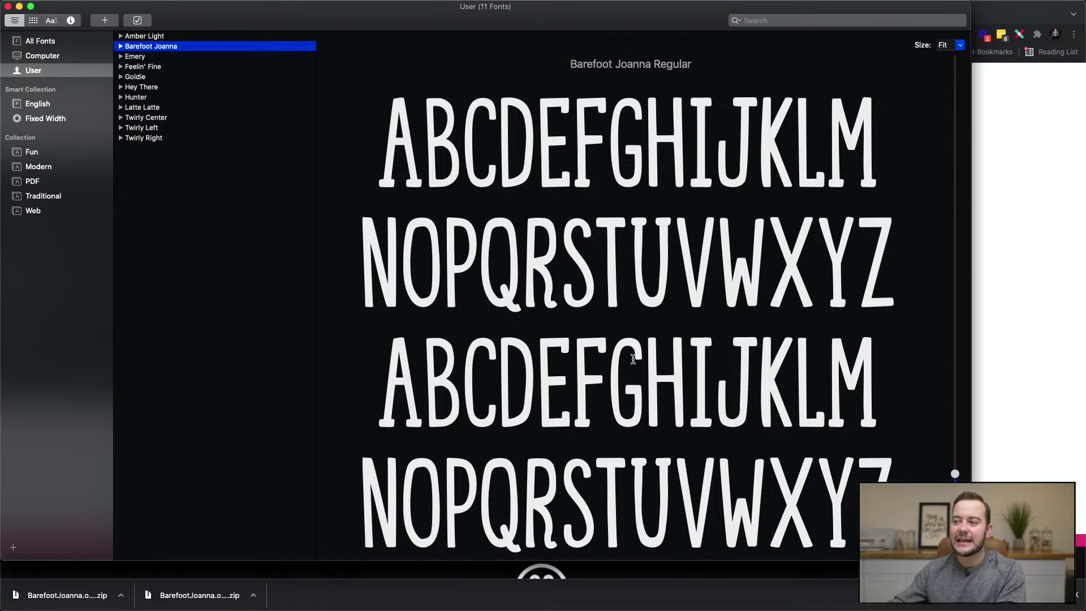
- Examine the letters and numbers of the installed Barefoot Joanna font in Font Book
scroll(519, 278, down, 2)
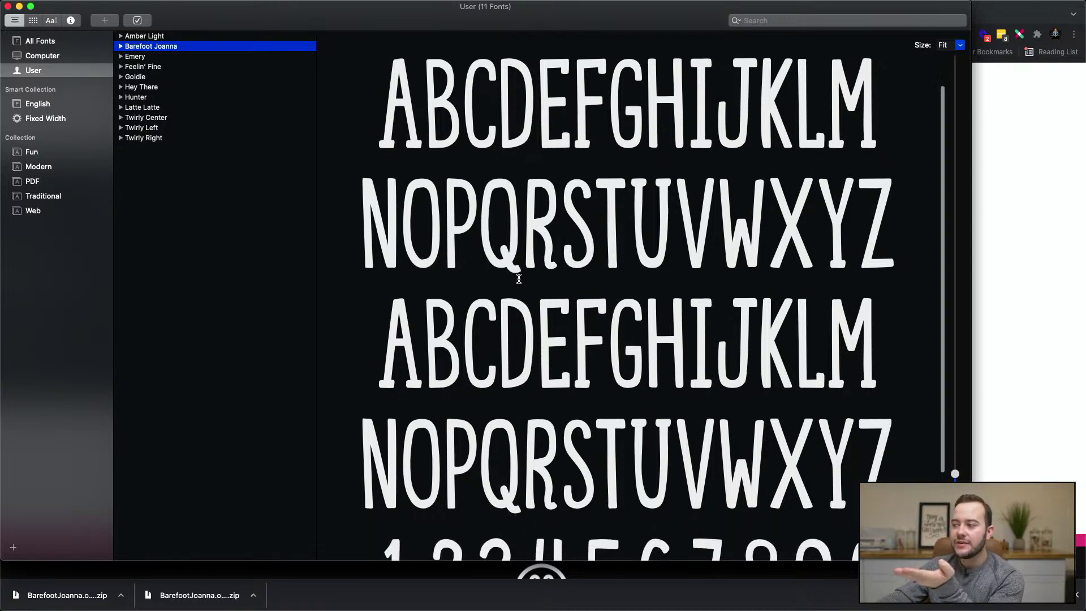
scroll(519, 279, down, 4)
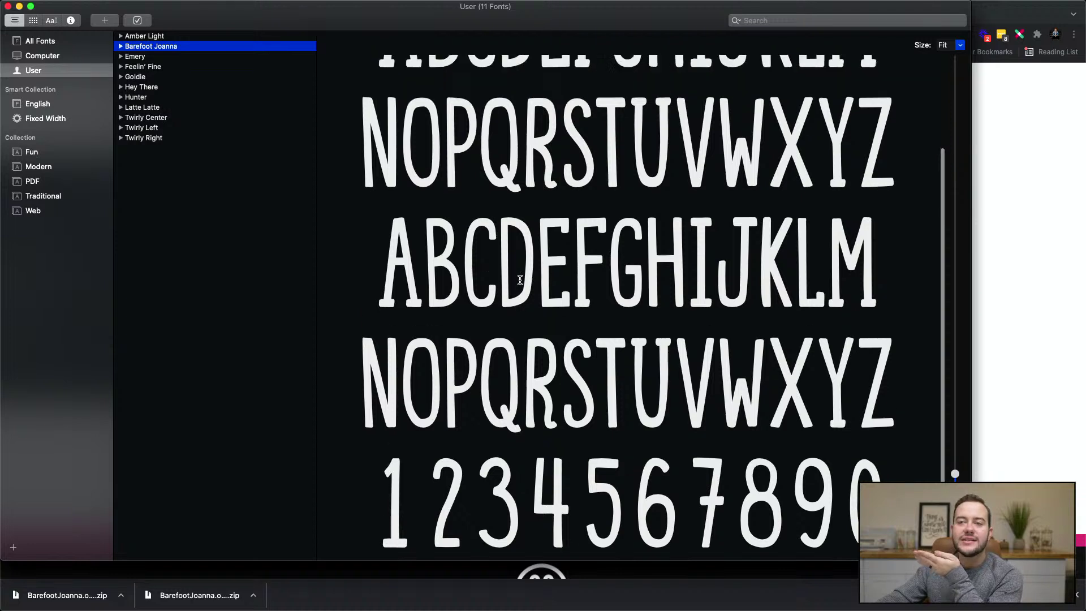
scroll(520, 279, up, 6)
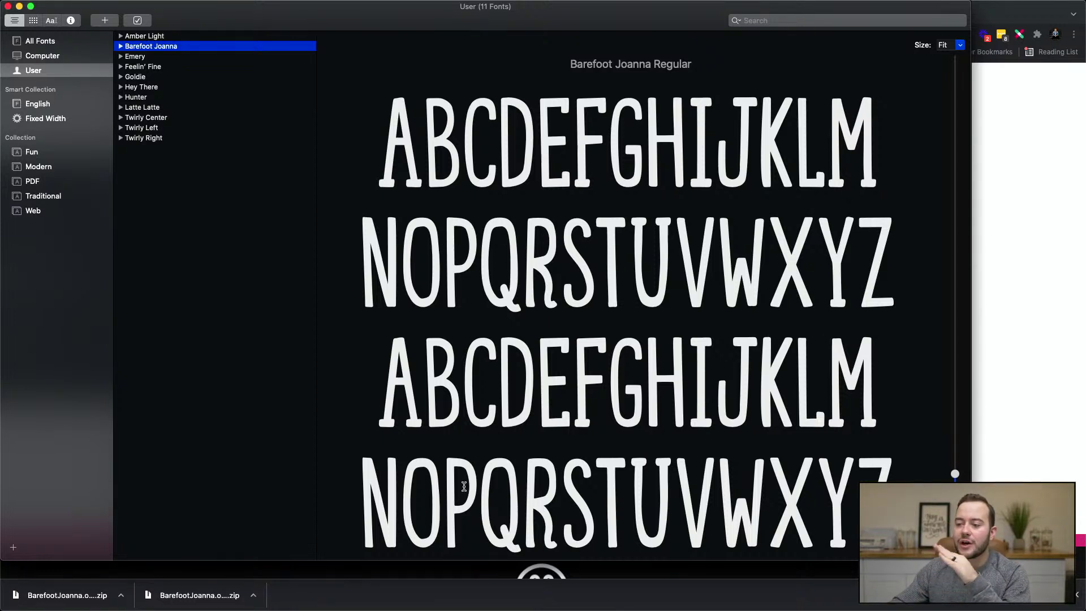
drag(452, 22, 464, 58)
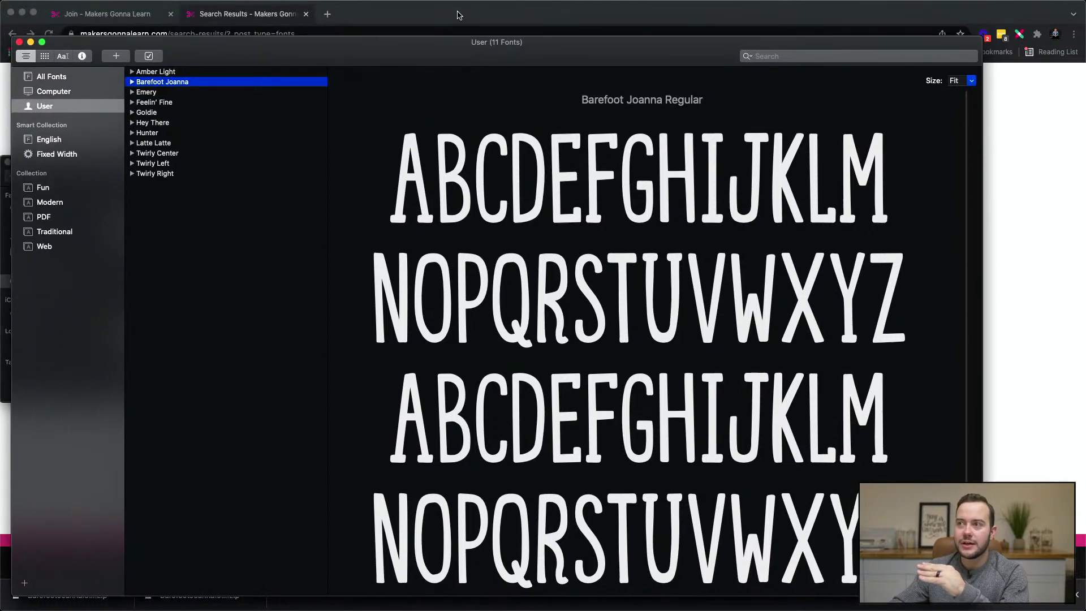
- Switch to Cricut Design Space and search the system fonts for "barefoot" for the Makers Gonna Learn text
click(459, 15)
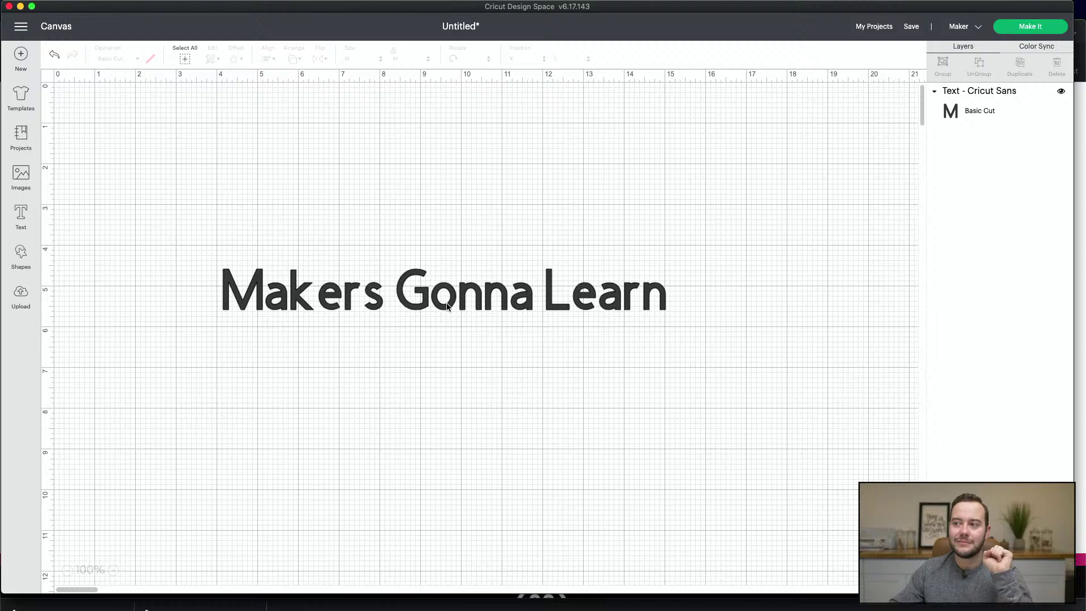
click(447, 306)
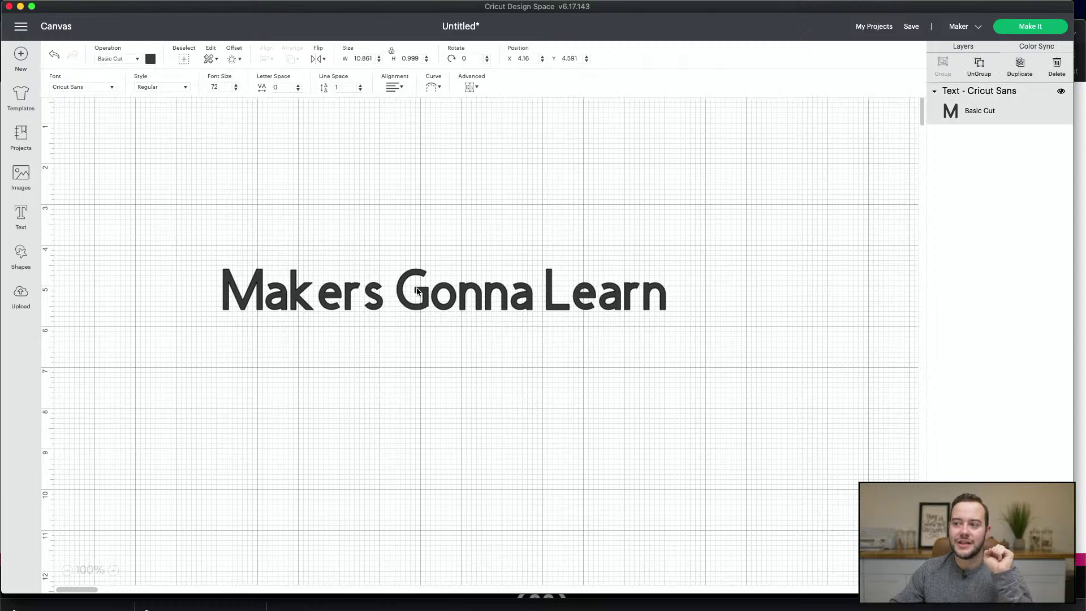
click(102, 88)
double_click(680, 54)
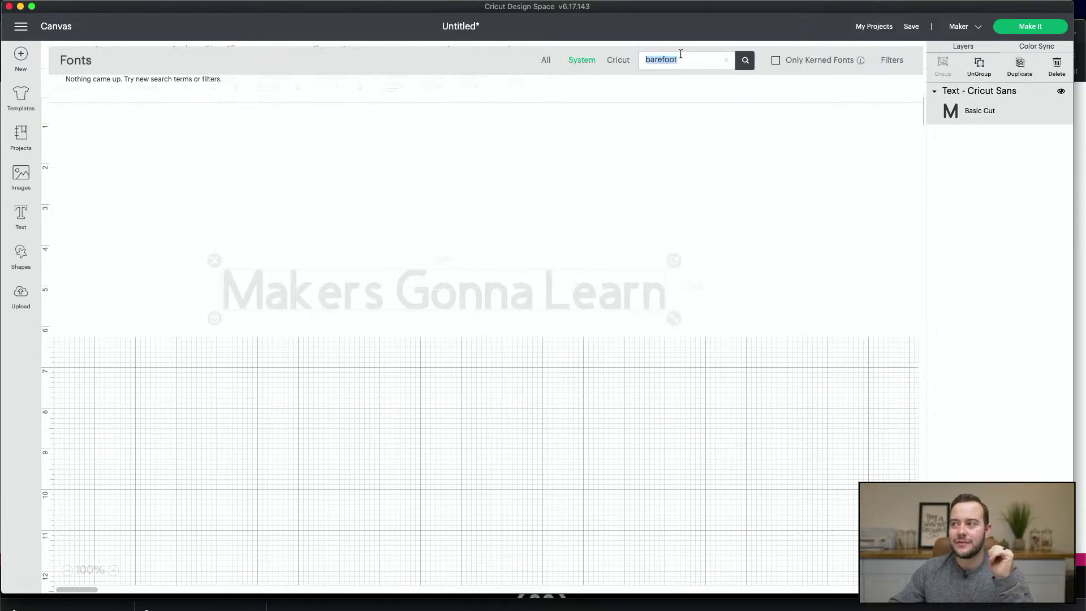
click(726, 60)
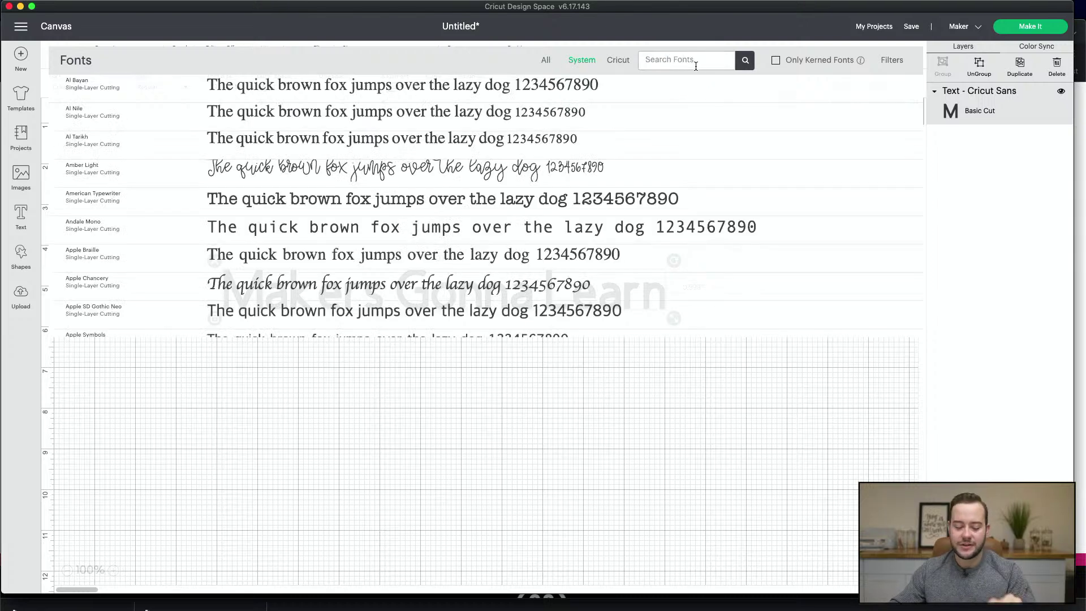
text(bare)
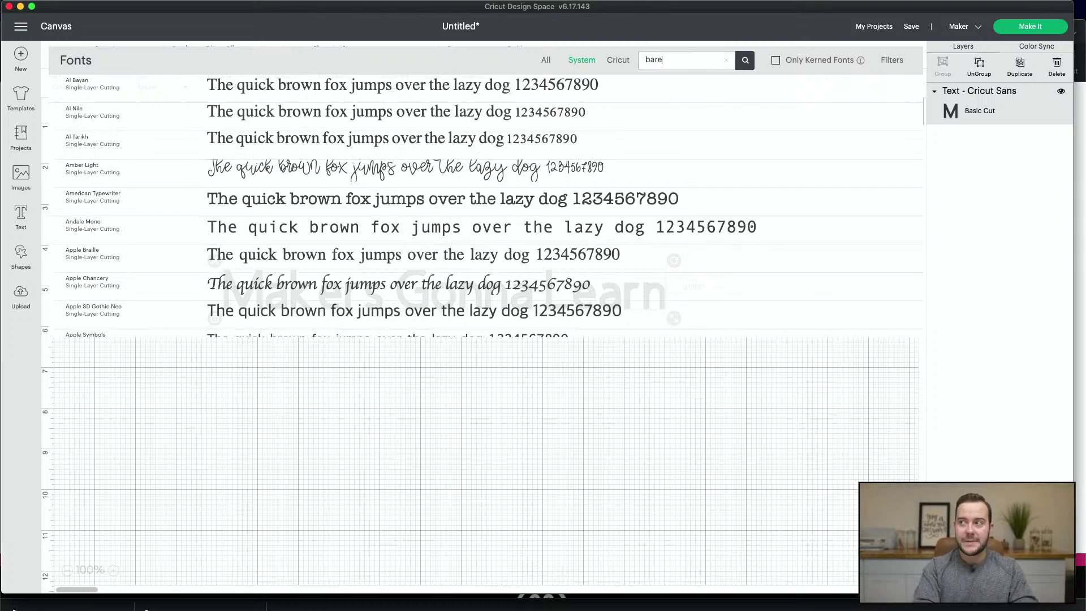
text(foot)
key(Return)
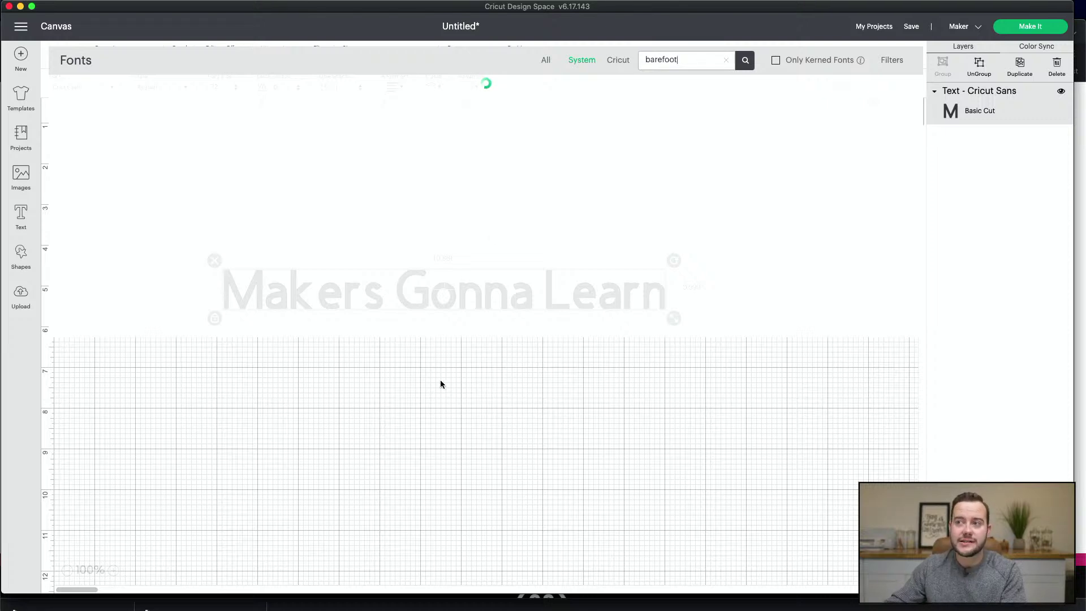
click(472, 383)
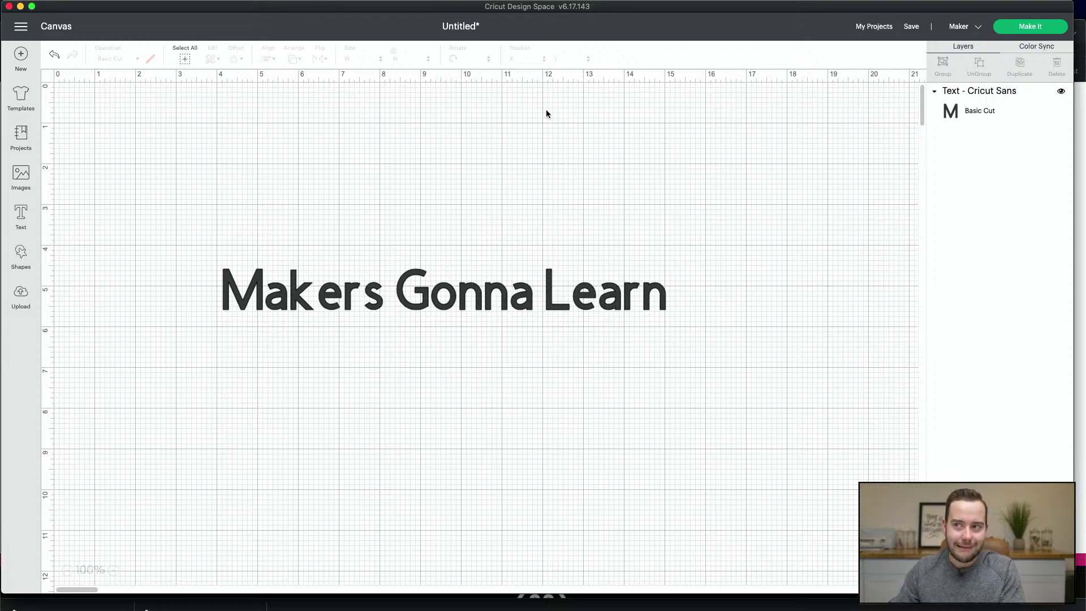
- Quit and relaunch Cricut Design Space and open a blank canvas
click(461, 284)
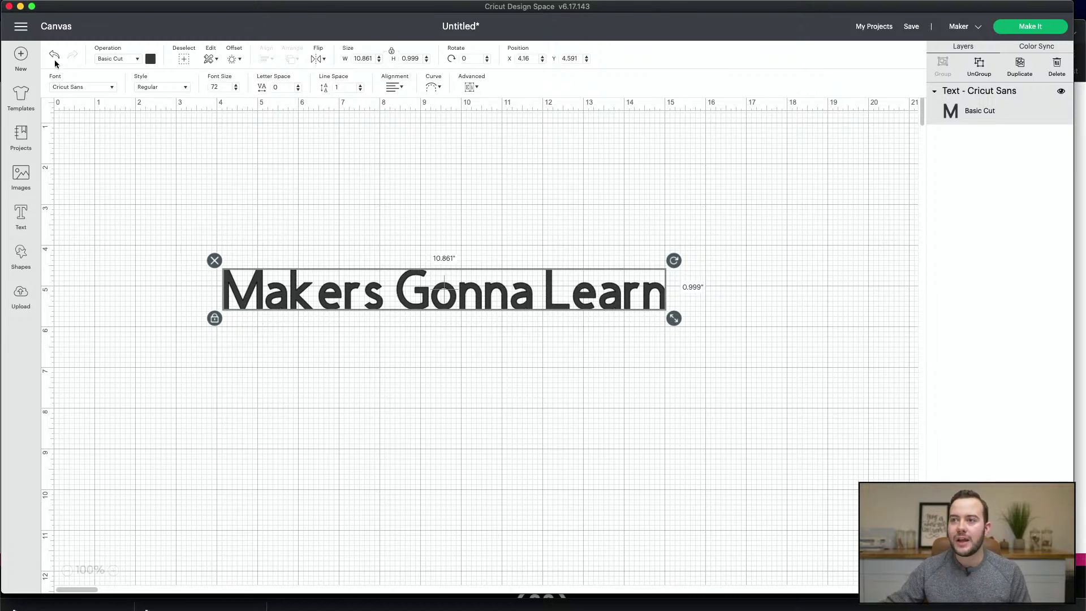
click(8, 6)
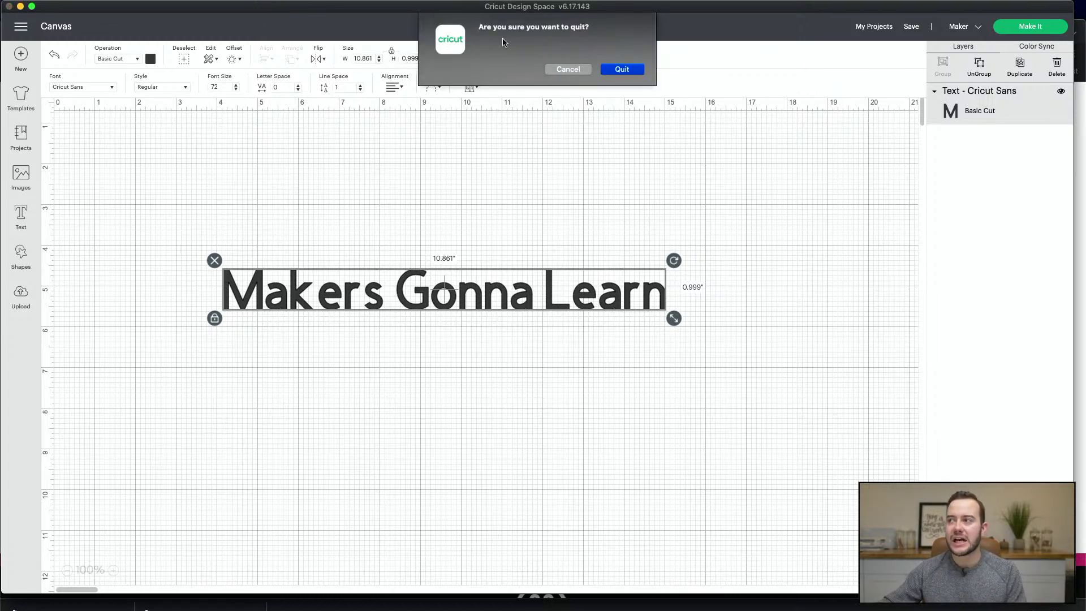
click(623, 72)
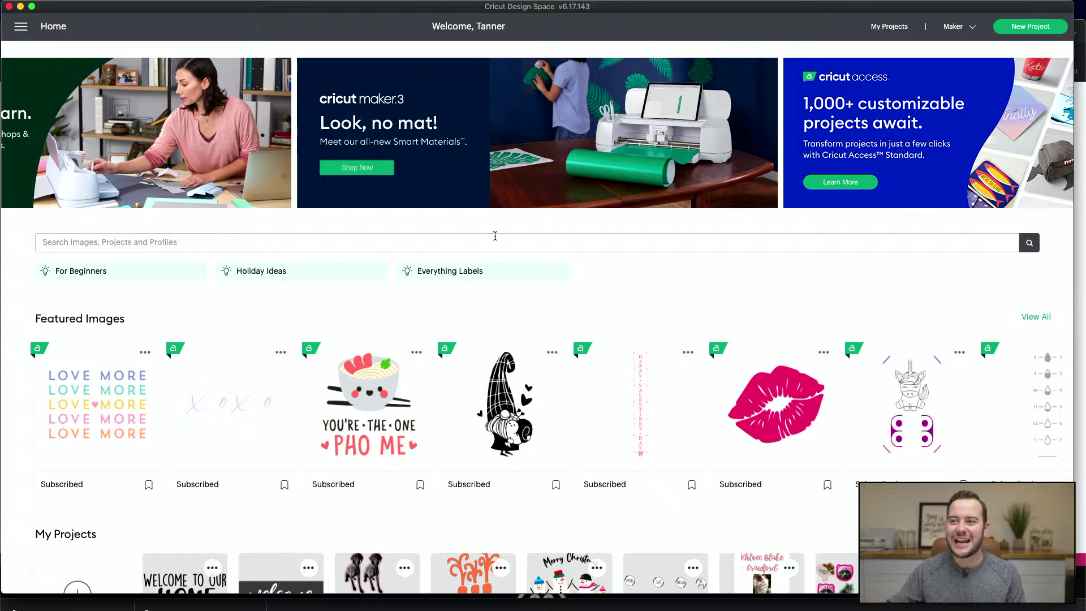
click(19, 26)
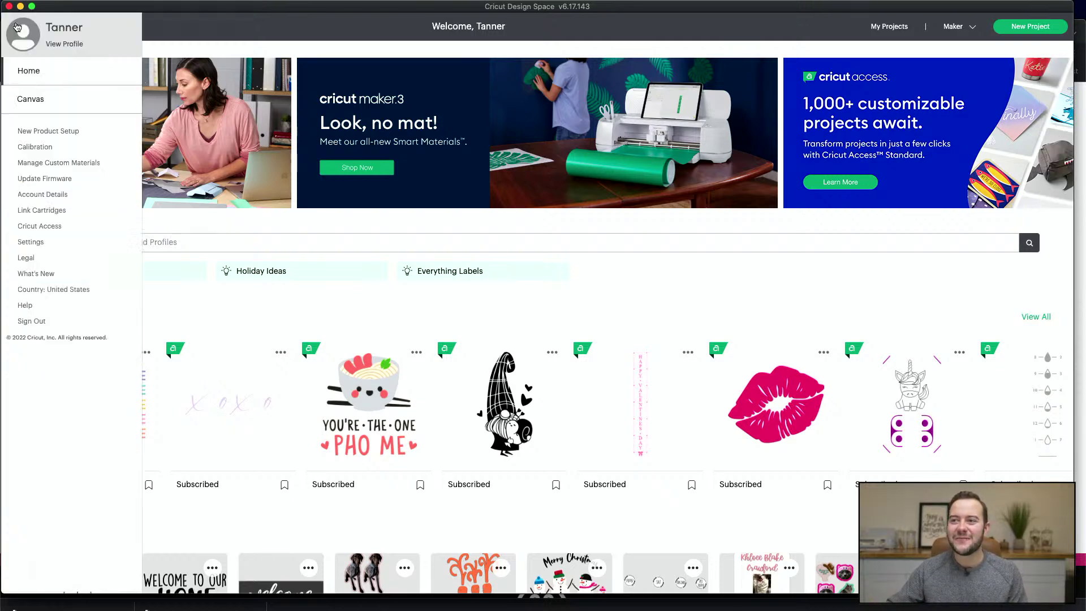
click(39, 102)
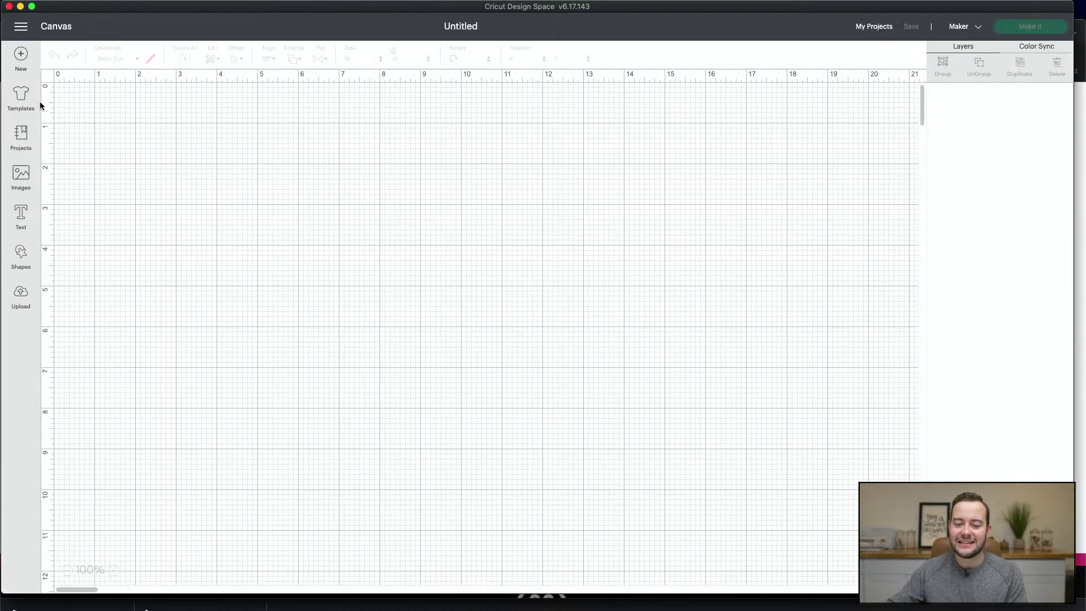
- Add the text "Makers Gonna Learn" in the Barefoot Joanna system font, found by searching for "barefoot"
click(21, 214)
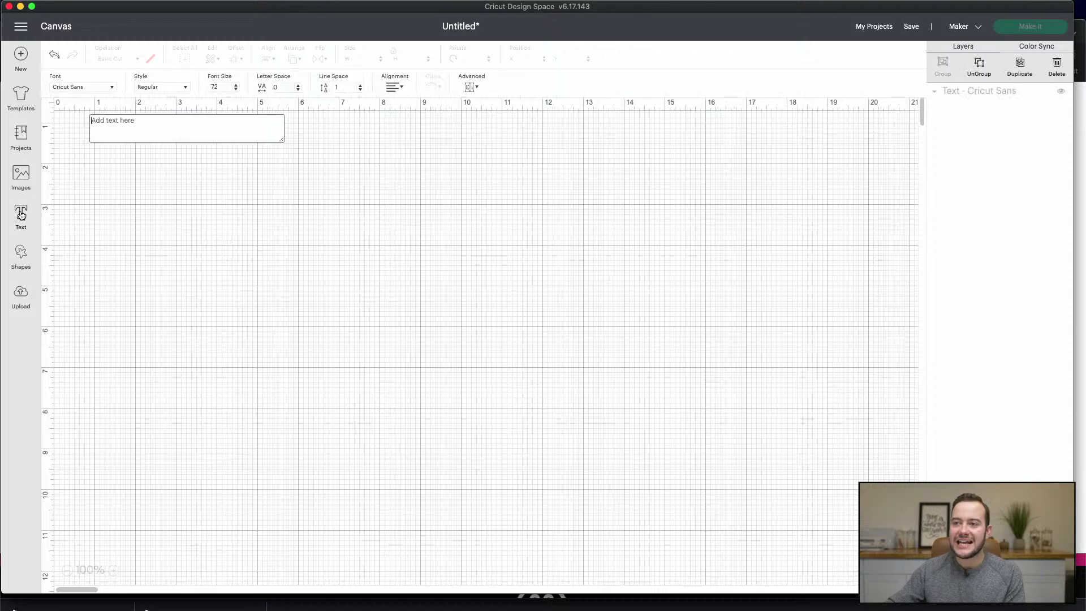
click(105, 88)
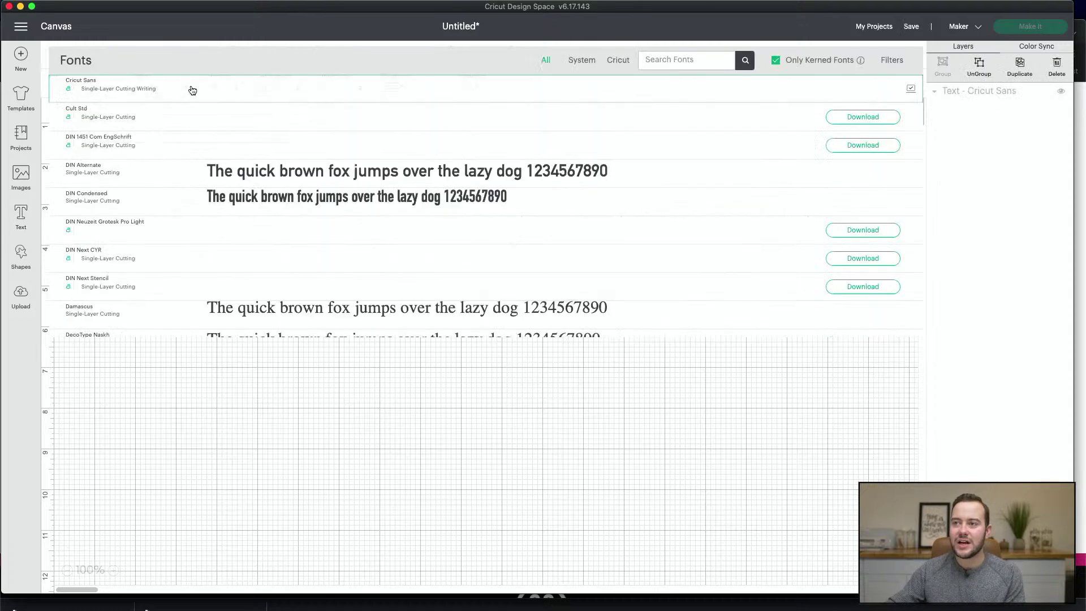
click(582, 62)
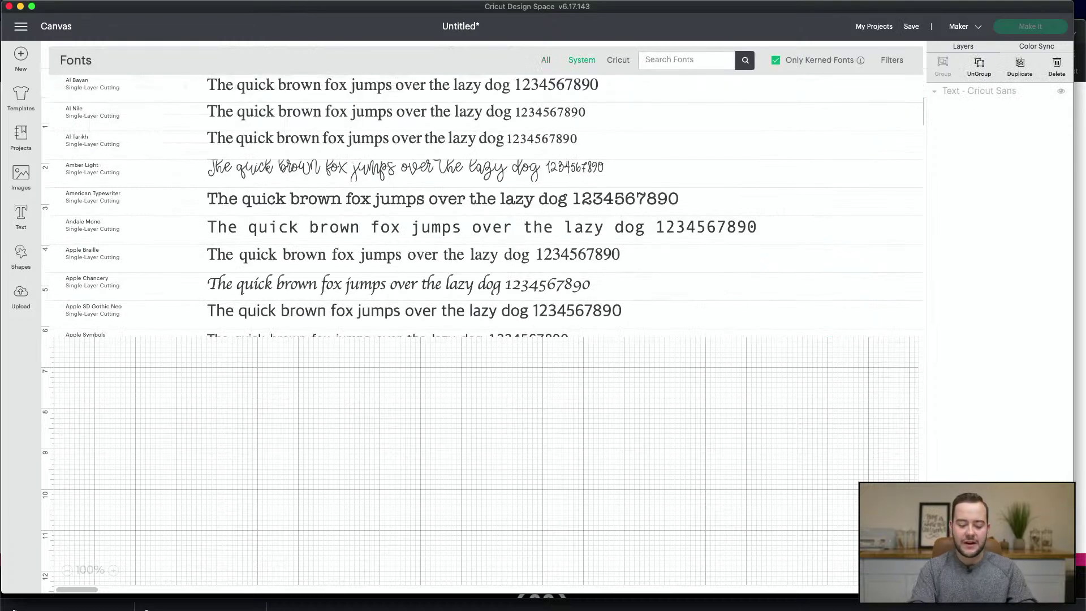
text(barefoot)
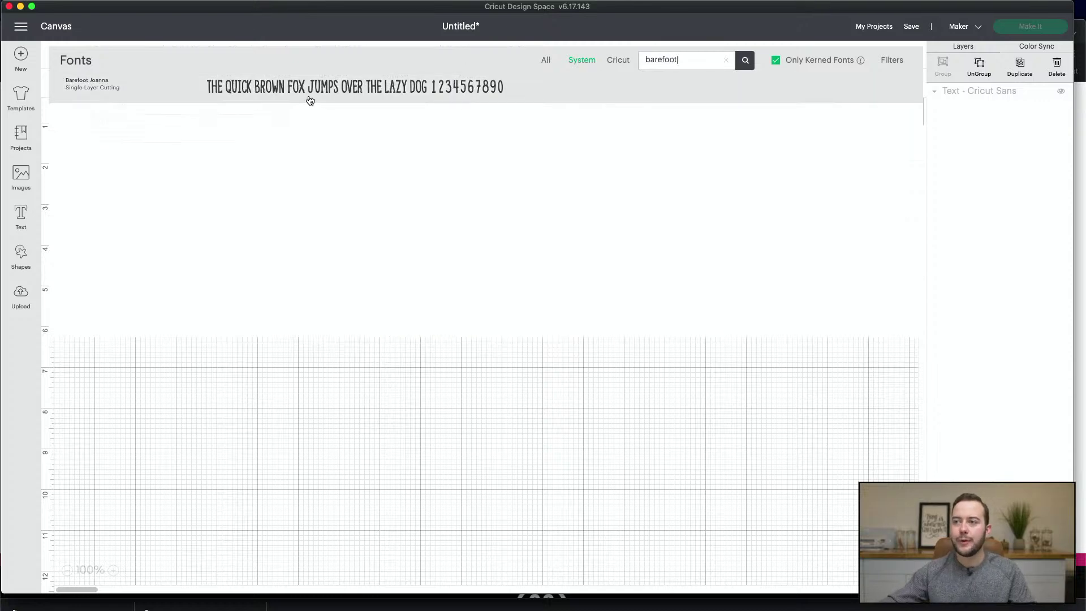
click(310, 101)
text(Ma)
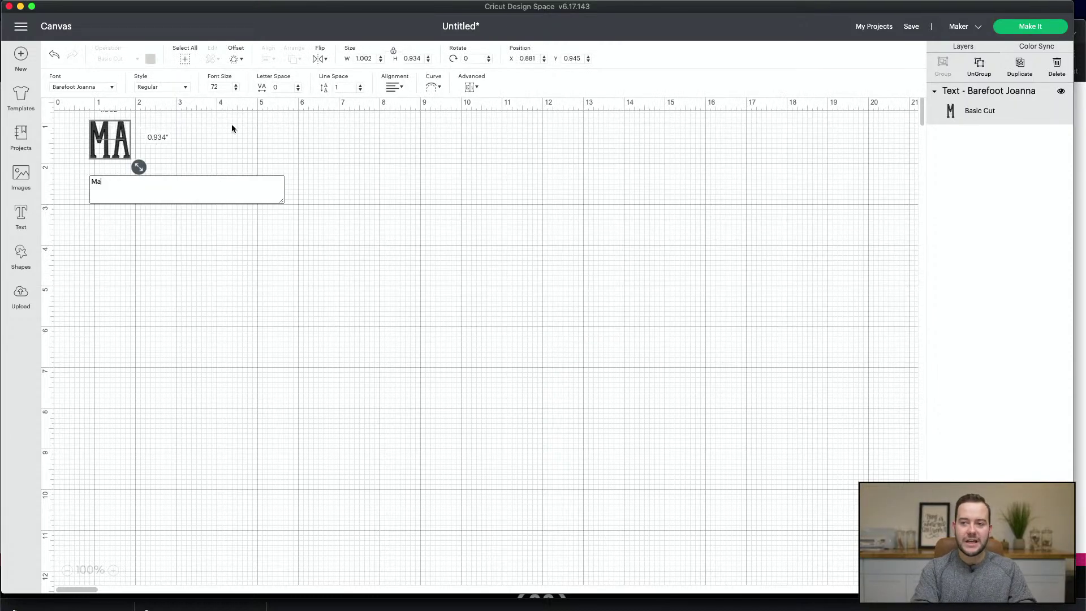
text(kers Gonna Learn)
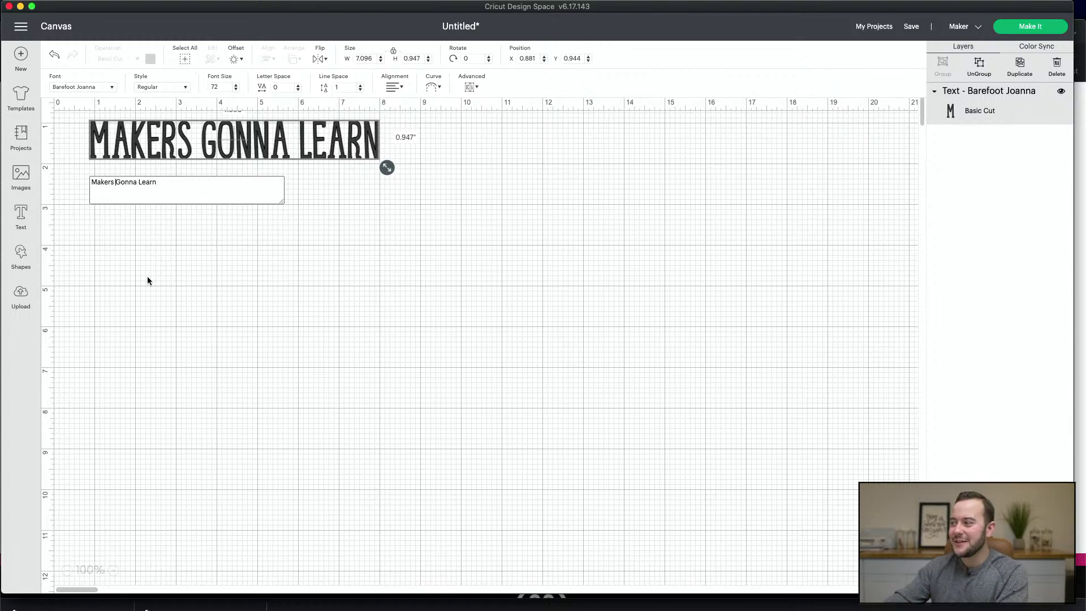
- Enlarge the text to about 18.3 inches wide and move it down to about X 1.26, Y 2.36
click(212, 295)
click(339, 142)
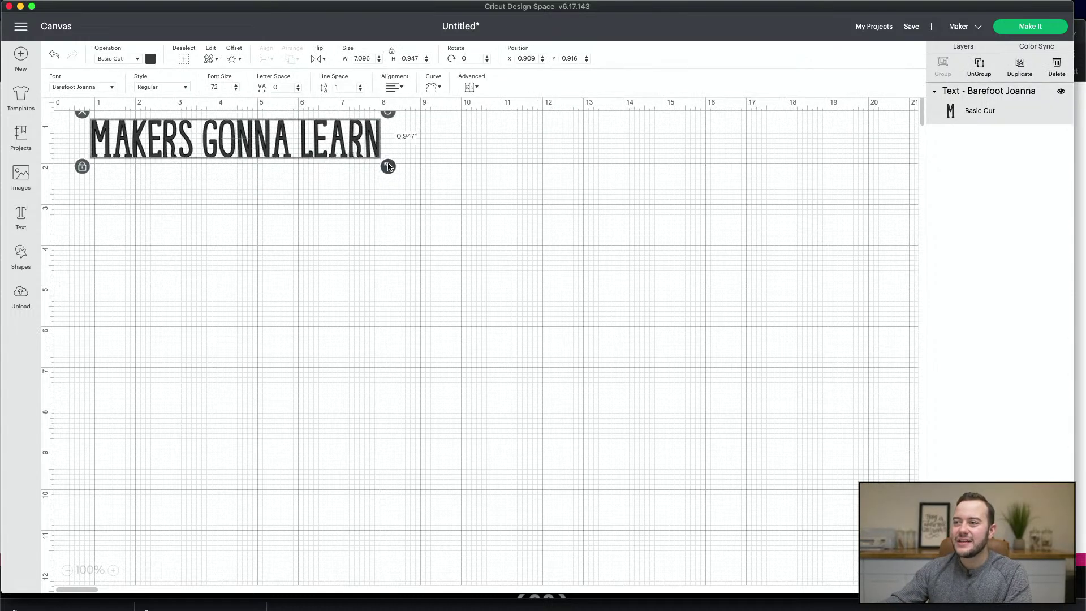
drag(388, 166, 439, 233)
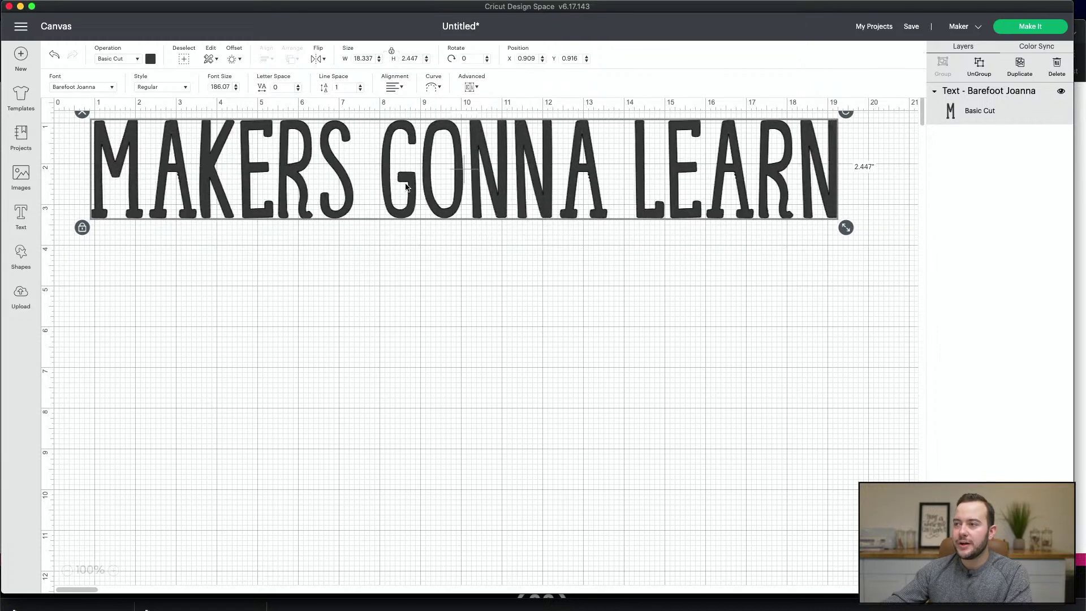
drag(407, 187, 421, 246)
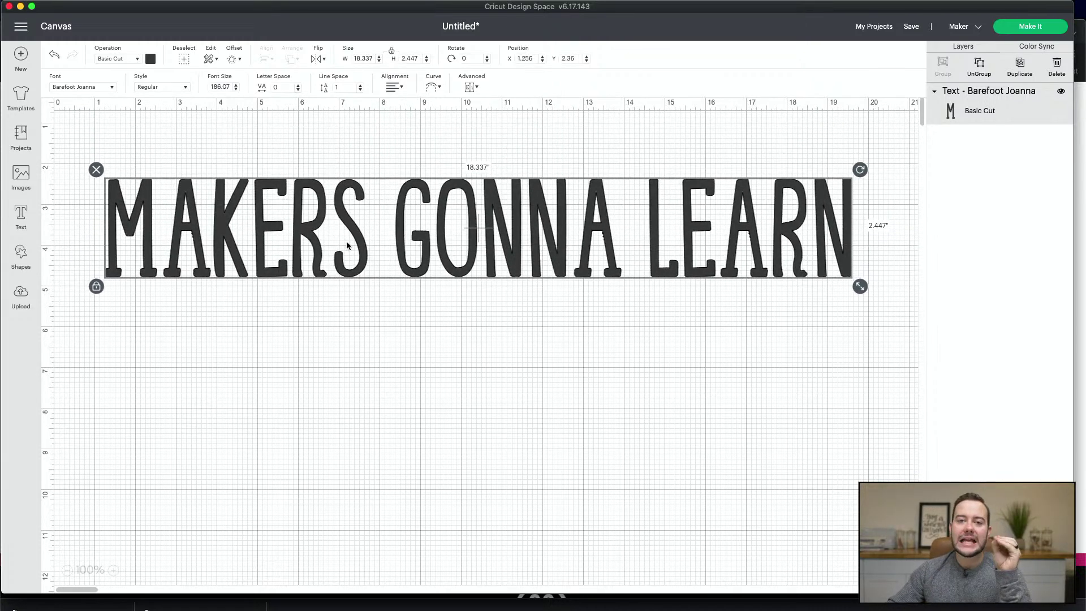
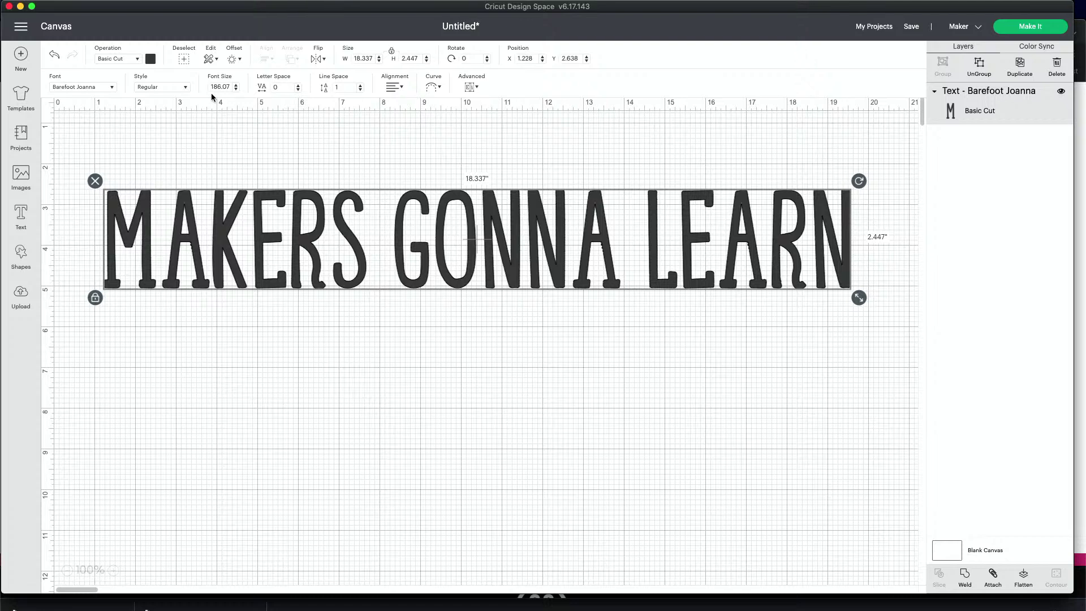
- Check the available styles for the font and shrink the text proportionally to about 13.6 inches wide
click(167, 87)
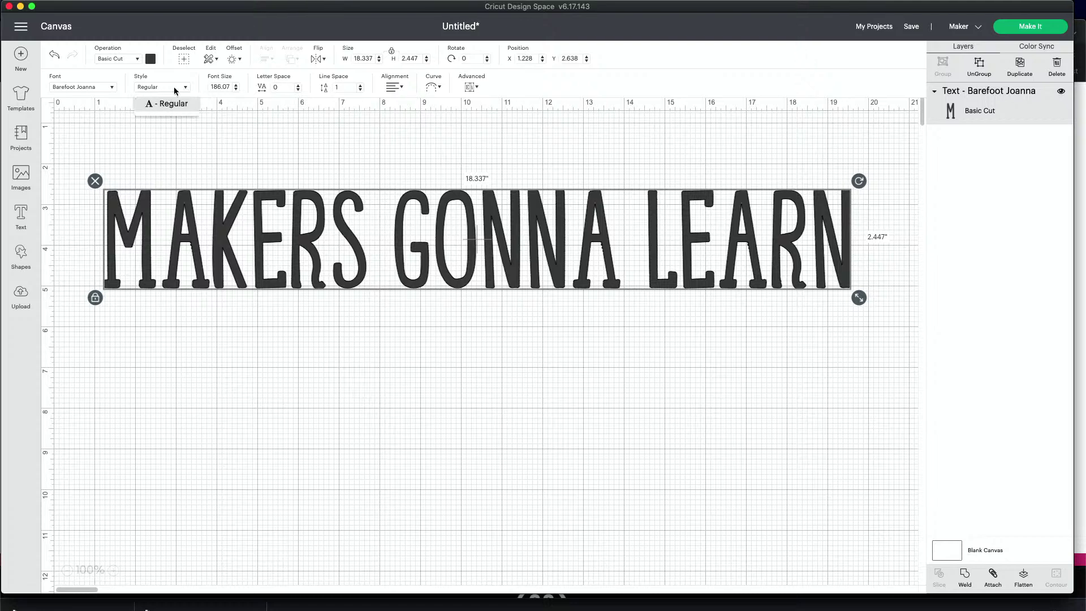
click(175, 90)
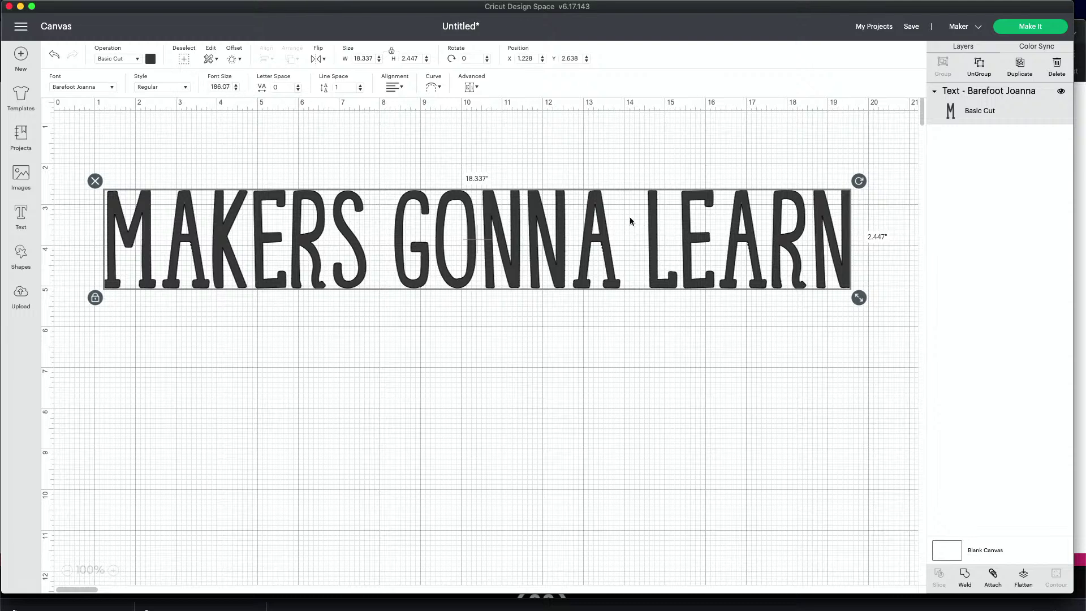
drag(859, 297, 658, 271)
click(497, 267)
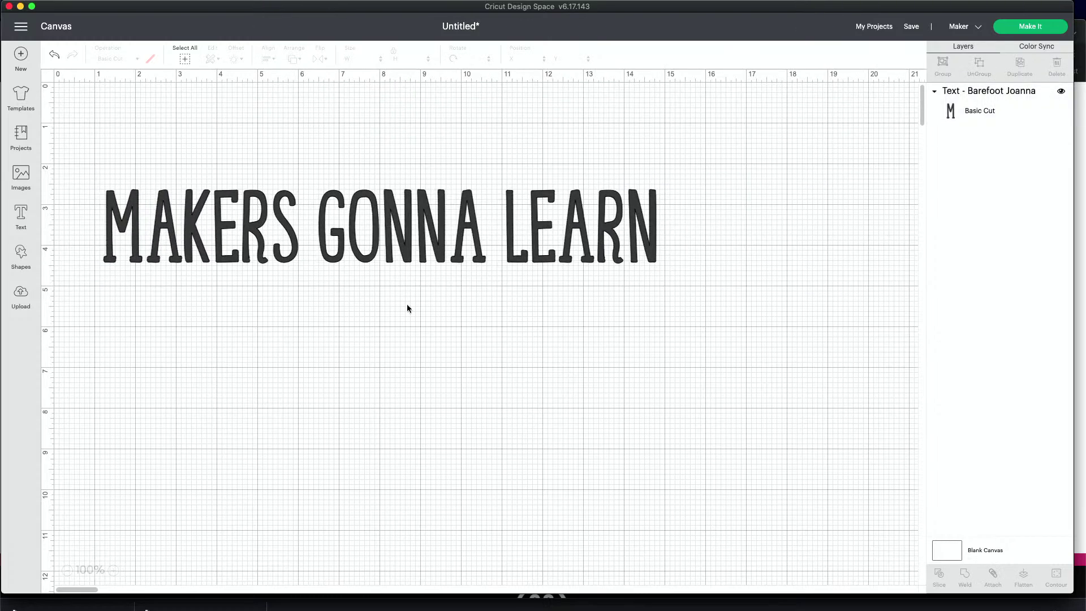
- Try a letter spacing of 2 on the "Makers Gonna Learn" text and undo it
click(420, 234)
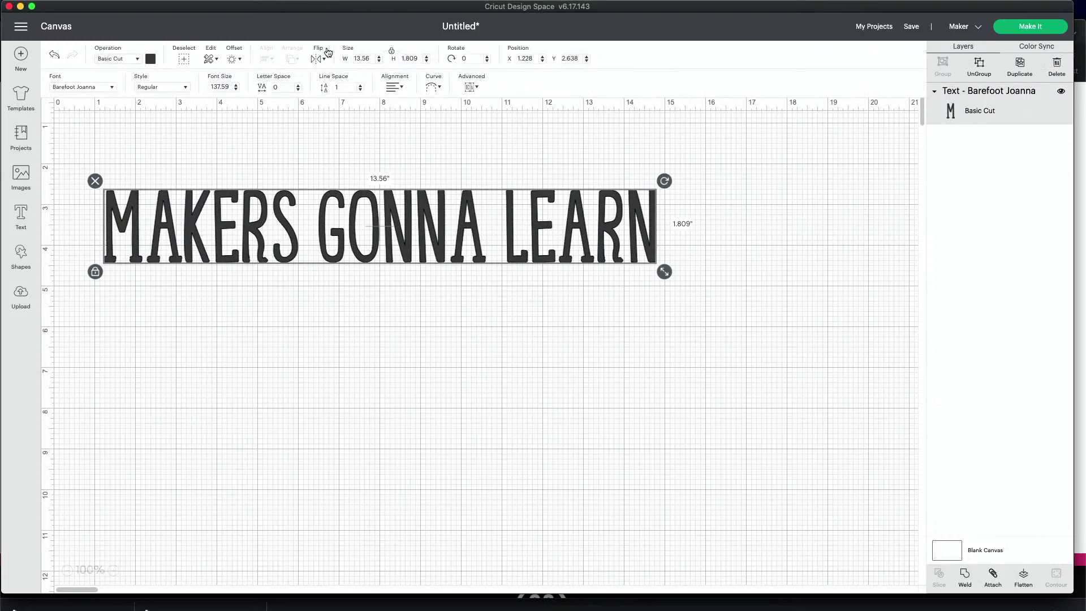
double_click(363, 59)
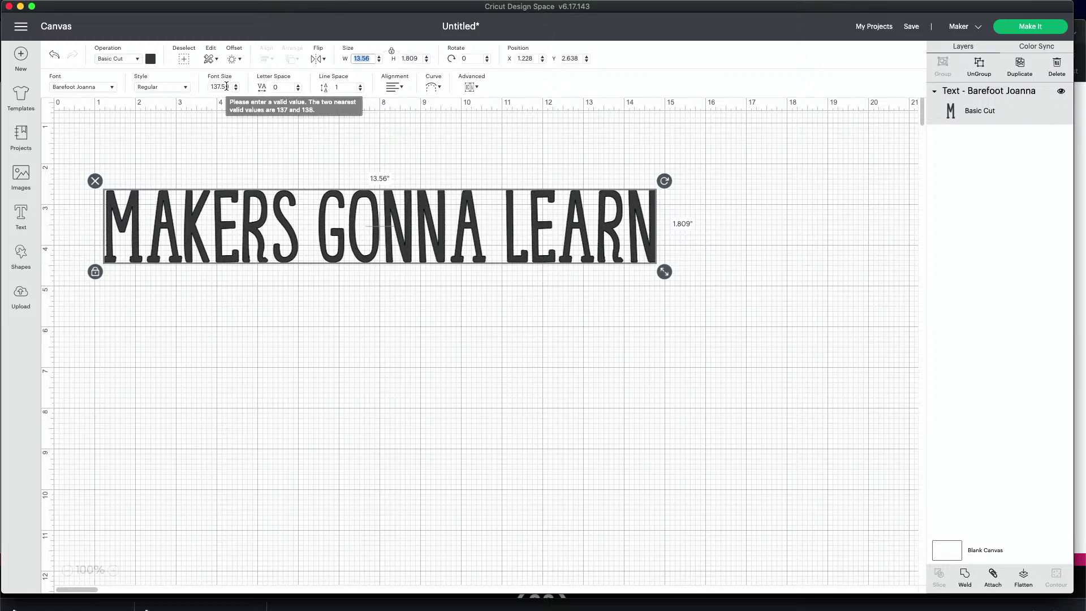
click(284, 87)
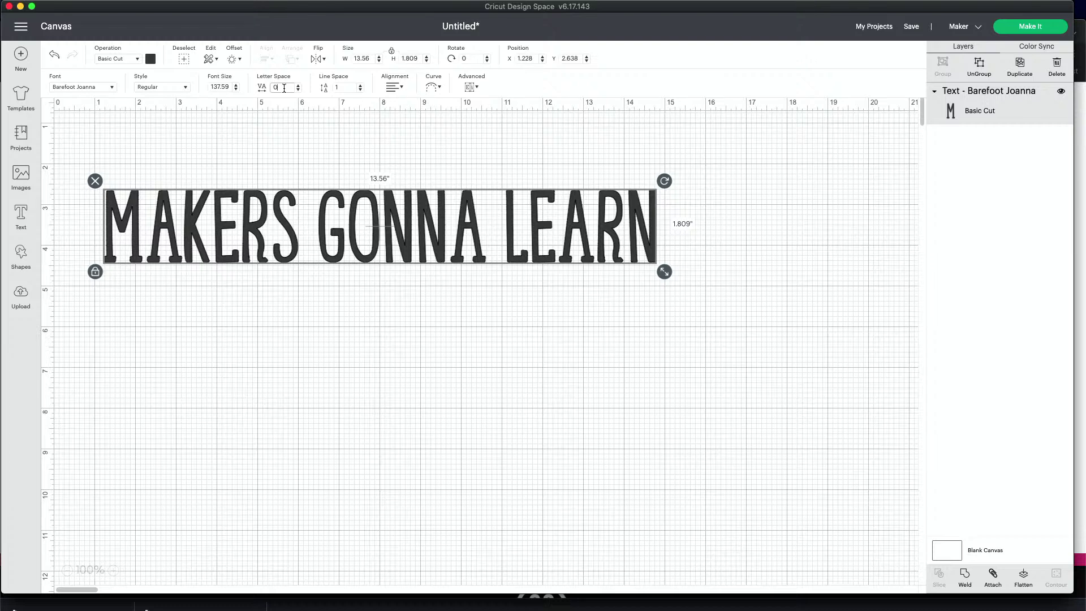
drag(284, 88, 272, 89)
text(2)
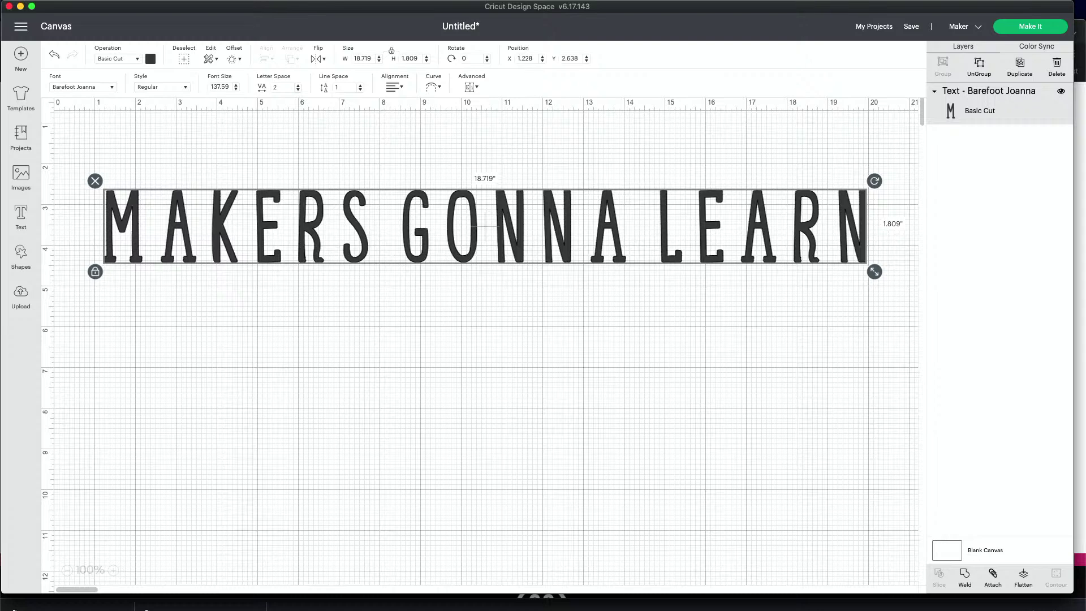
click(55, 57)
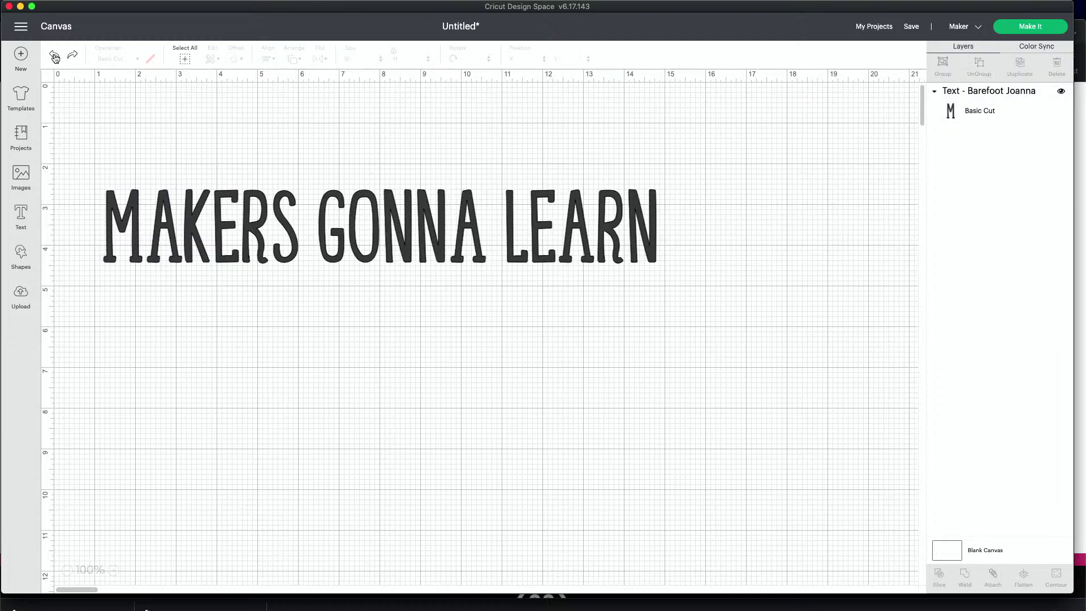
- Break the text into three lines with one word per line and move it to about X 5.95, Y 1.90
drag(257, 237, 284, 276)
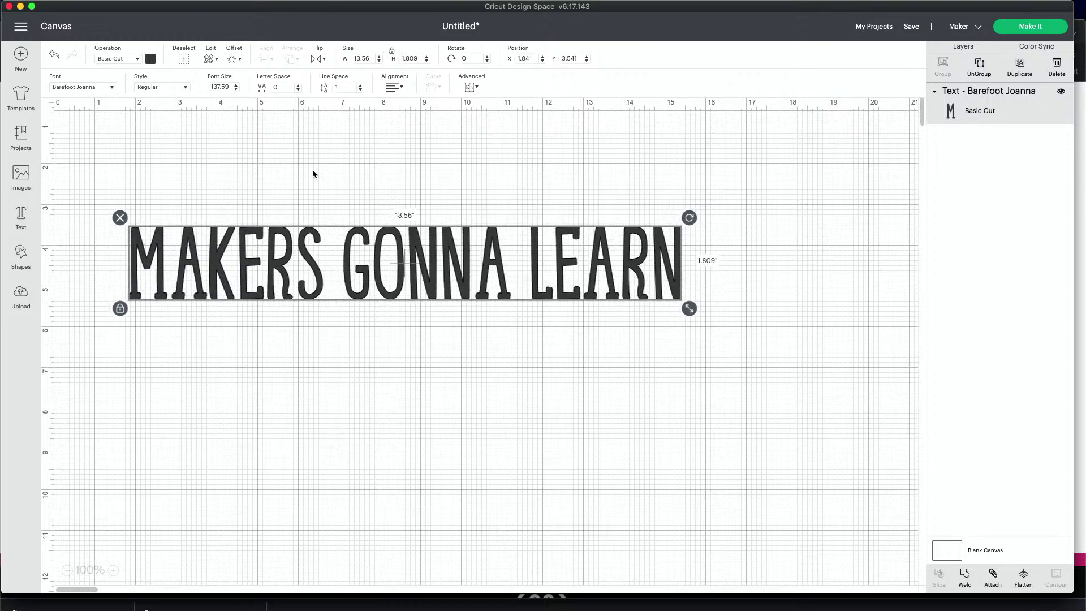
double_click(340, 256)
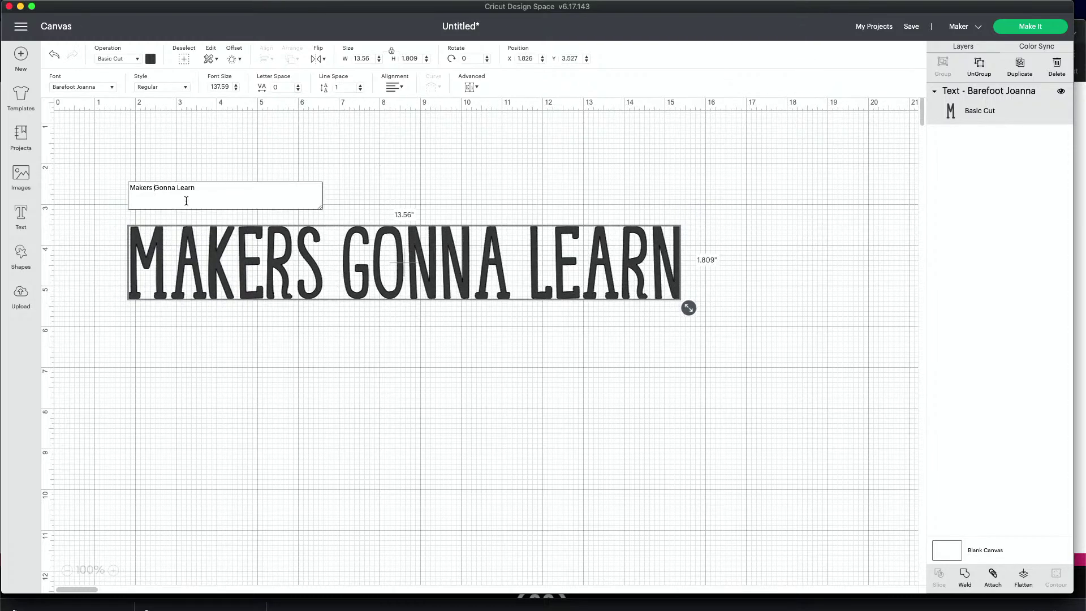
key(Return)
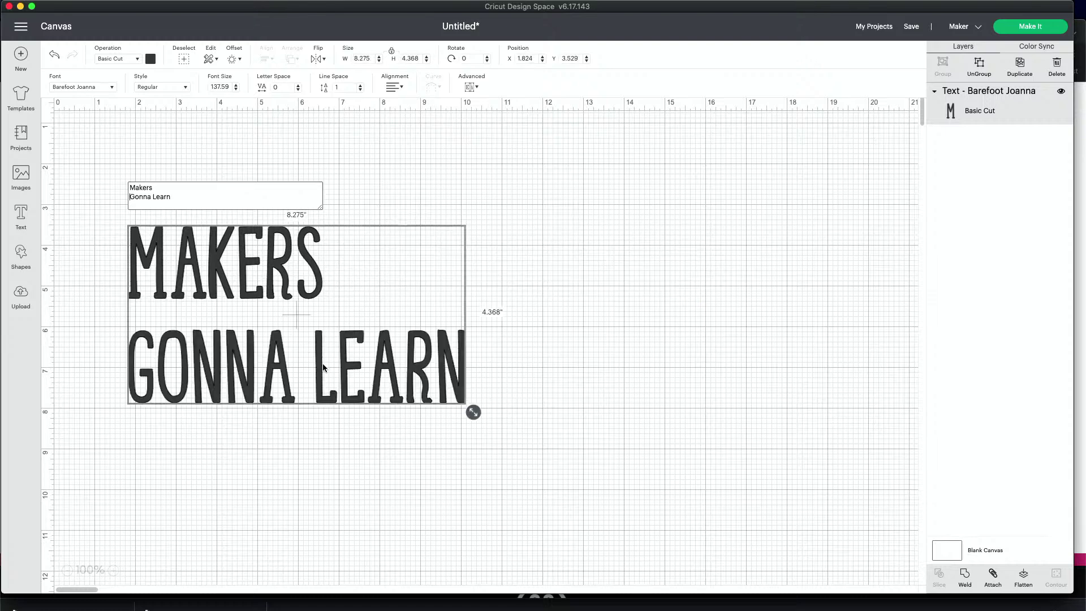
click(307, 362)
double_click(288, 363)
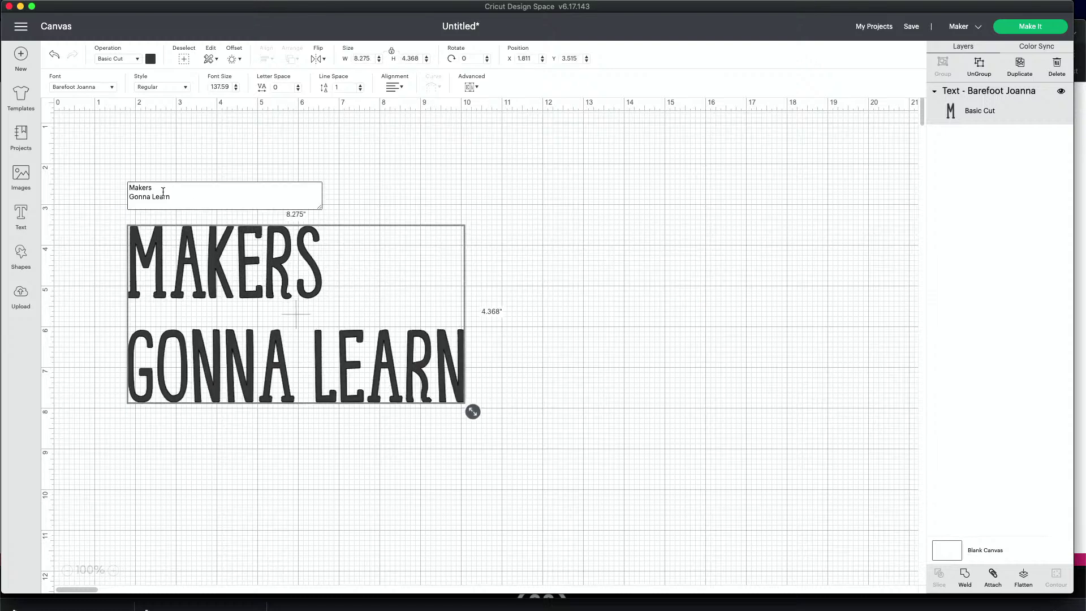
click(150, 197)
key(Return)
click(292, 354)
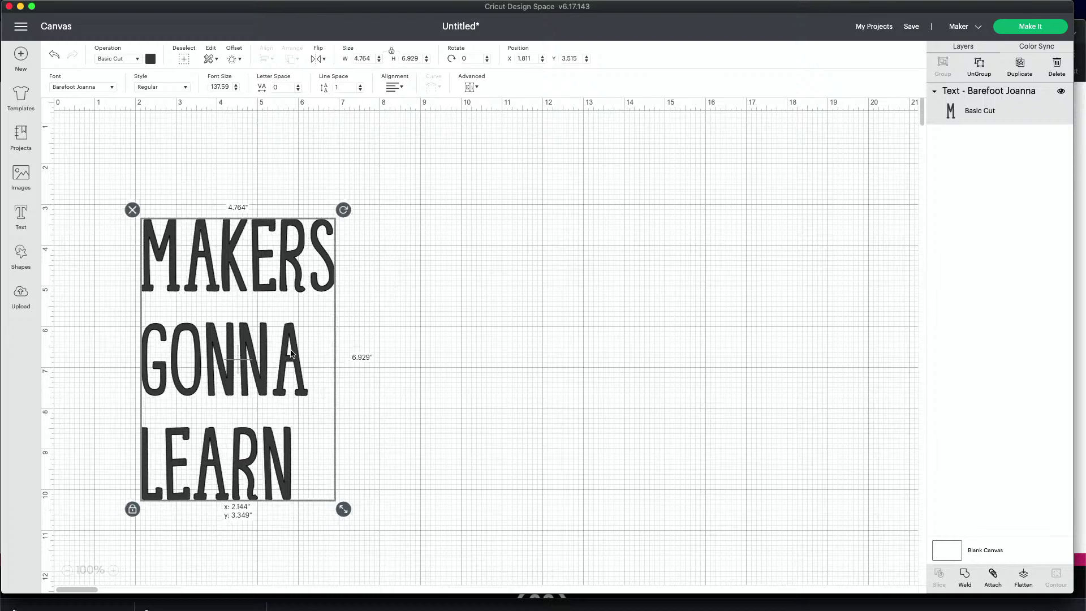
drag(291, 354, 446, 294)
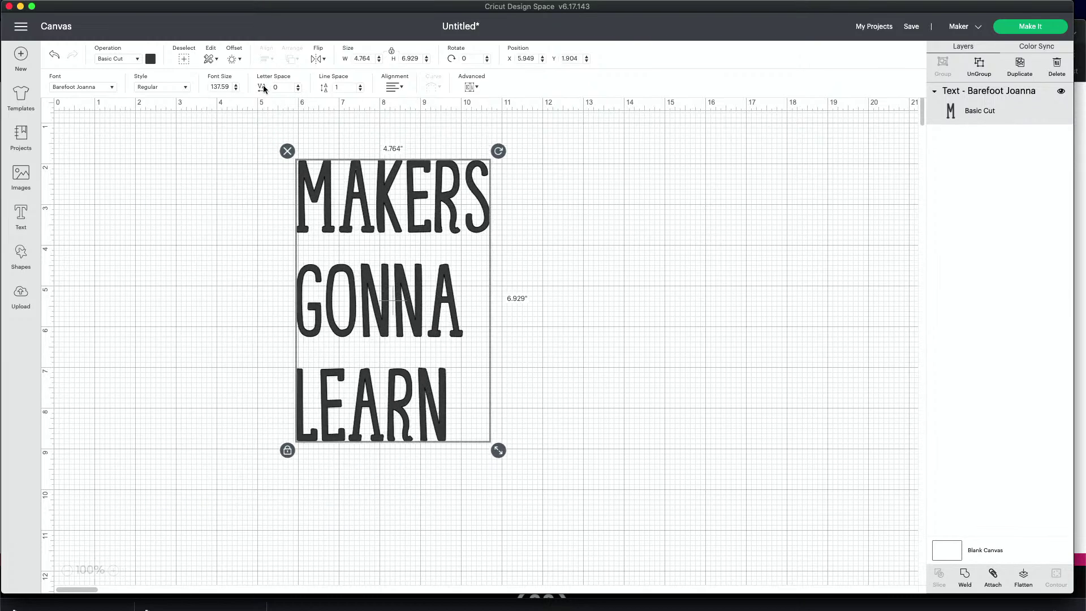
- Try increasing the three-line text's line spacing to 3.1 and return it to 1
click(360, 84)
click(361, 84)
click(361, 85)
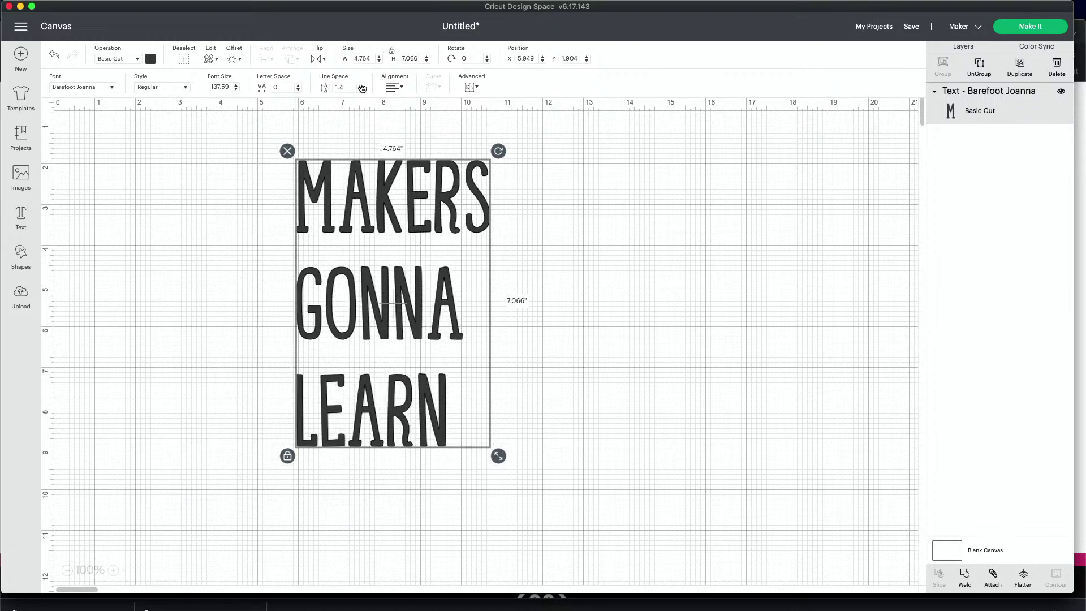
click(360, 84)
click(360, 85)
click(360, 84)
click(361, 84)
click(362, 84)
click(362, 84)
click(362, 85)
click(362, 85)
click(362, 85)
click(363, 84)
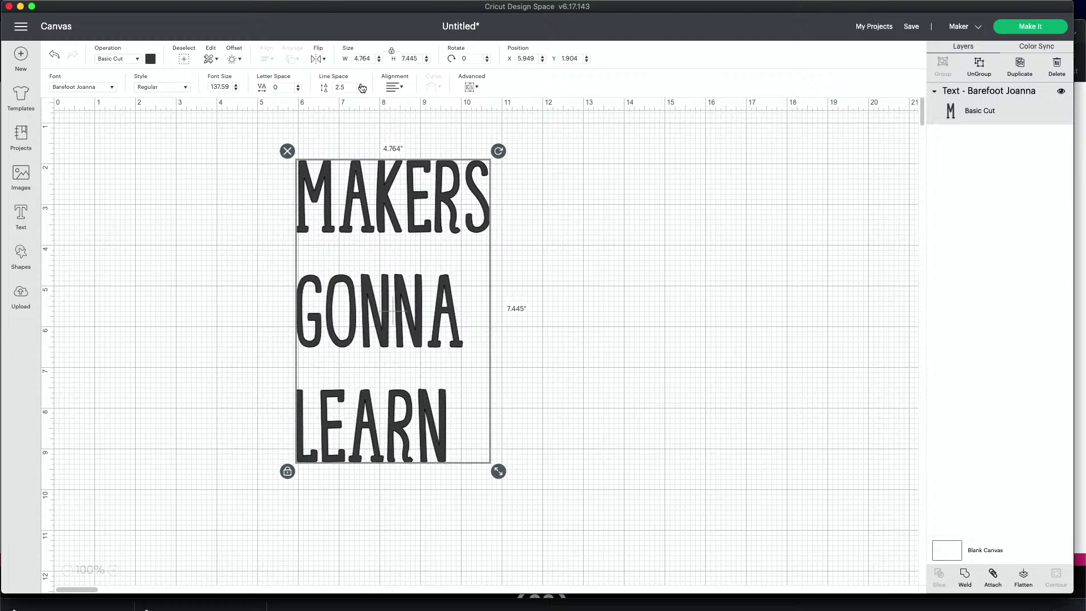
click(362, 84)
click(362, 85)
click(362, 84)
click(362, 84)
click(363, 85)
click(362, 85)
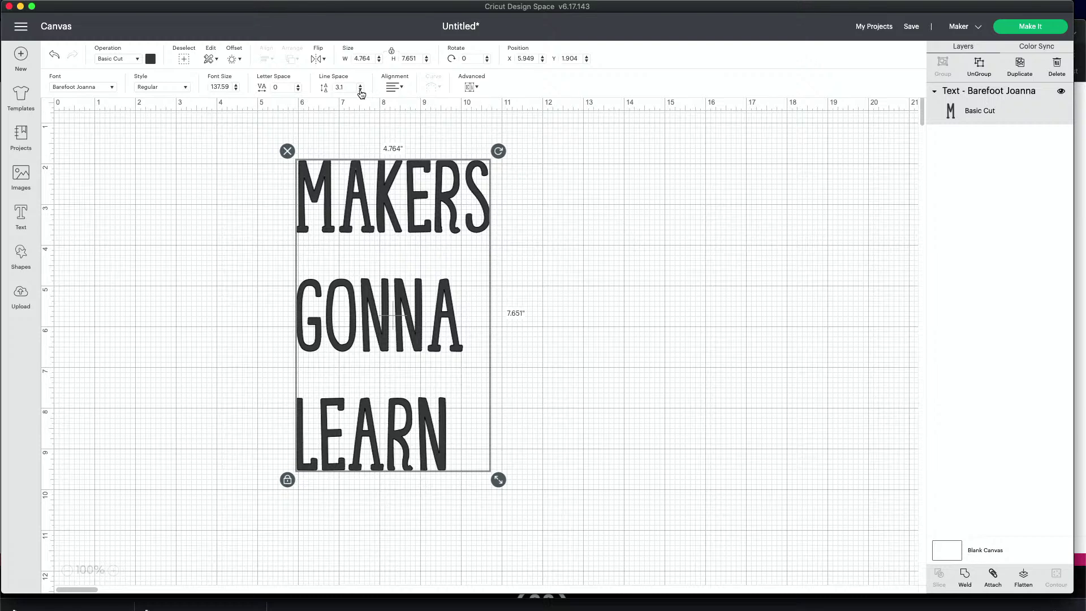
click(361, 91)
click(361, 90)
click(361, 90)
click(361, 90)
click(361, 90)
click(361, 90)
click(361, 90)
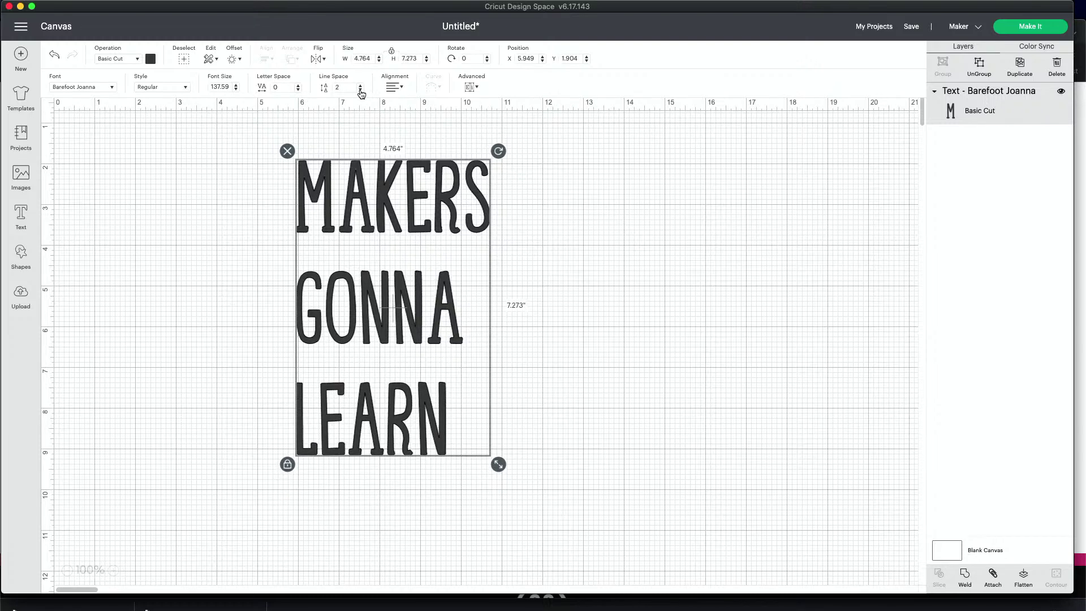
click(361, 90)
click(361, 90)
click(361, 90)
click(361, 90)
click(361, 91)
click(361, 91)
click(361, 90)
click(361, 90)
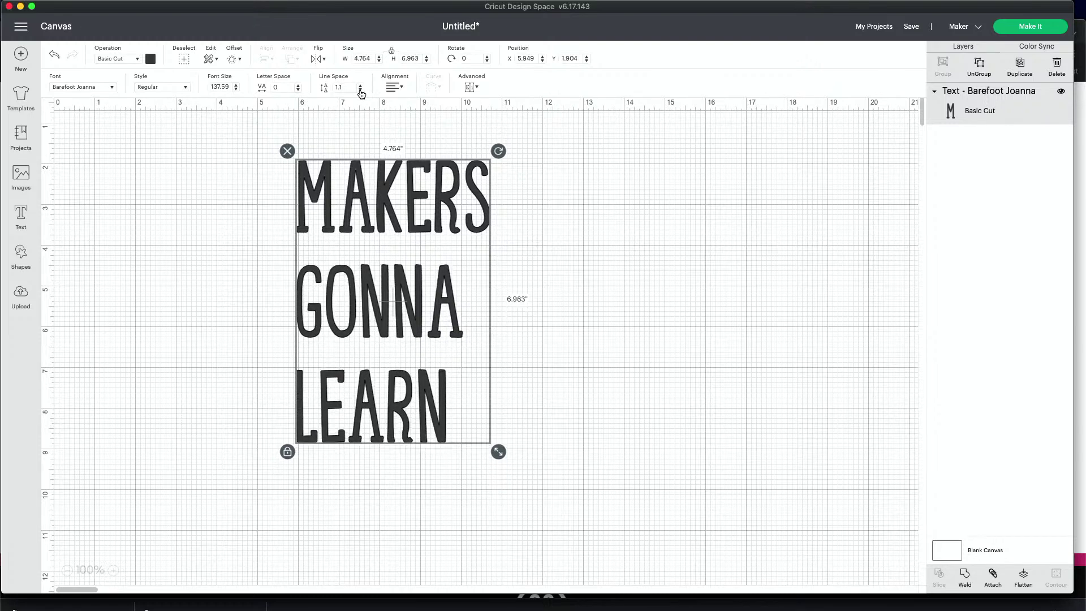
click(361, 91)
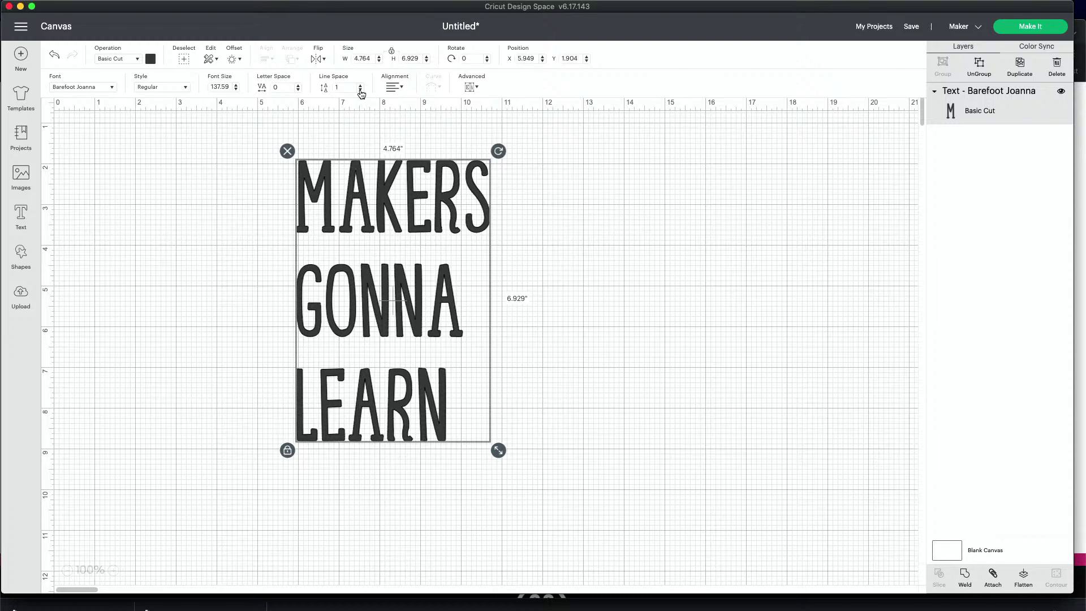
- Reduce the line spacing of the three-line text to -1.6
click(360, 89)
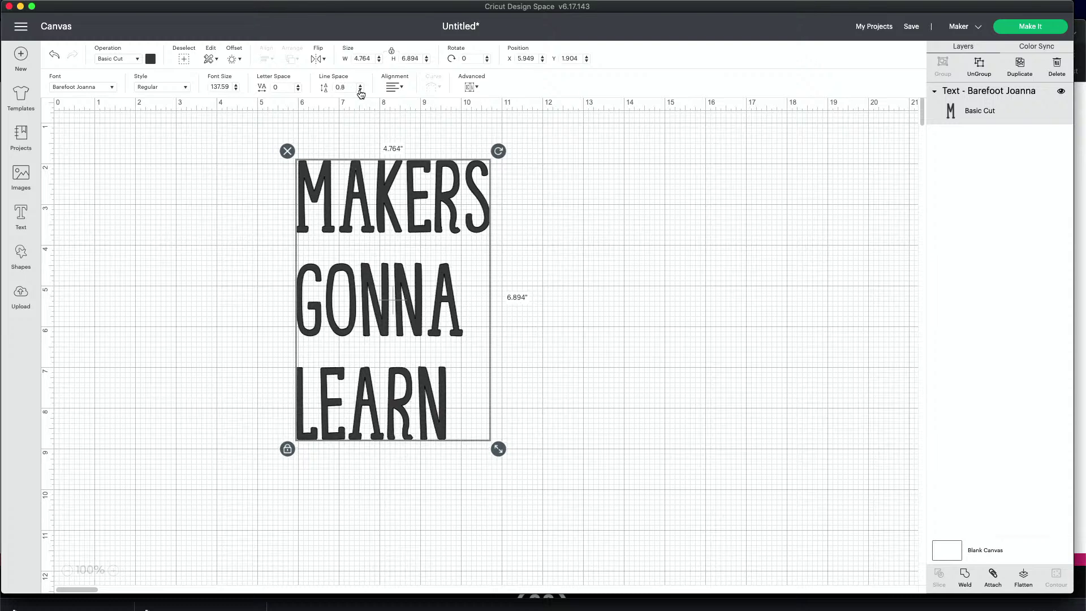
click(361, 89)
click(360, 90)
click(360, 89)
click(360, 89)
click(360, 89)
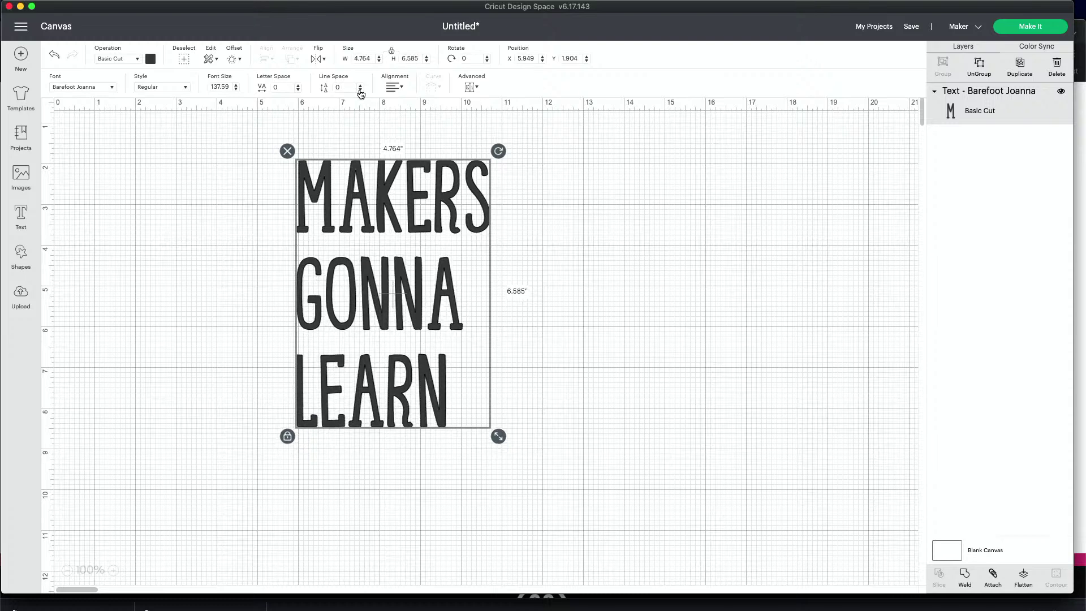
click(361, 89)
click(360, 89)
click(360, 89)
click(360, 90)
click(360, 89)
click(360, 89)
click(361, 90)
click(361, 90)
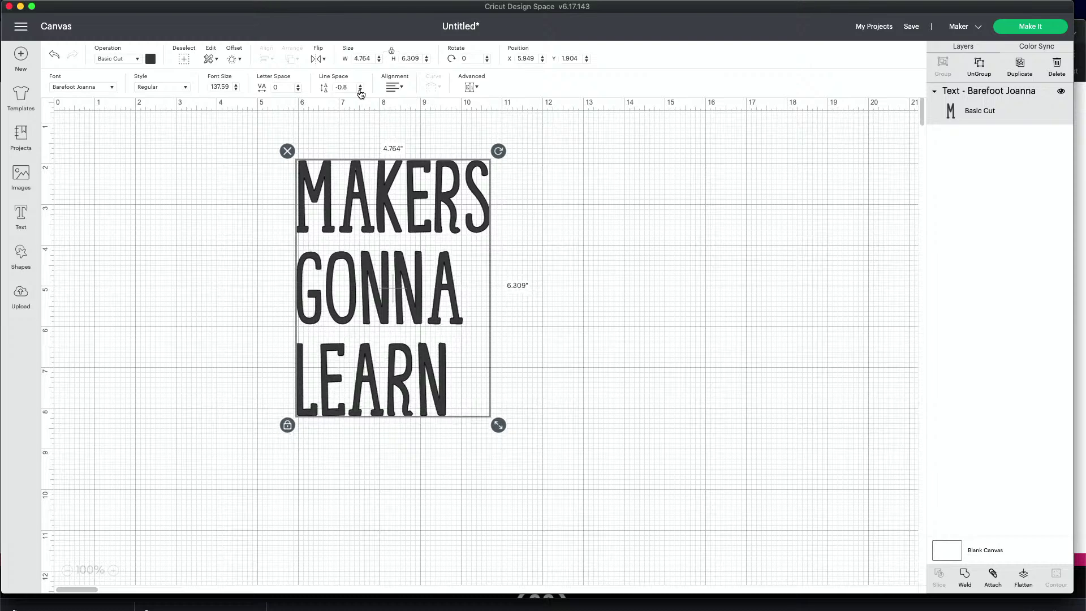
click(360, 89)
click(361, 90)
click(360, 90)
click(361, 89)
click(360, 90)
click(360, 89)
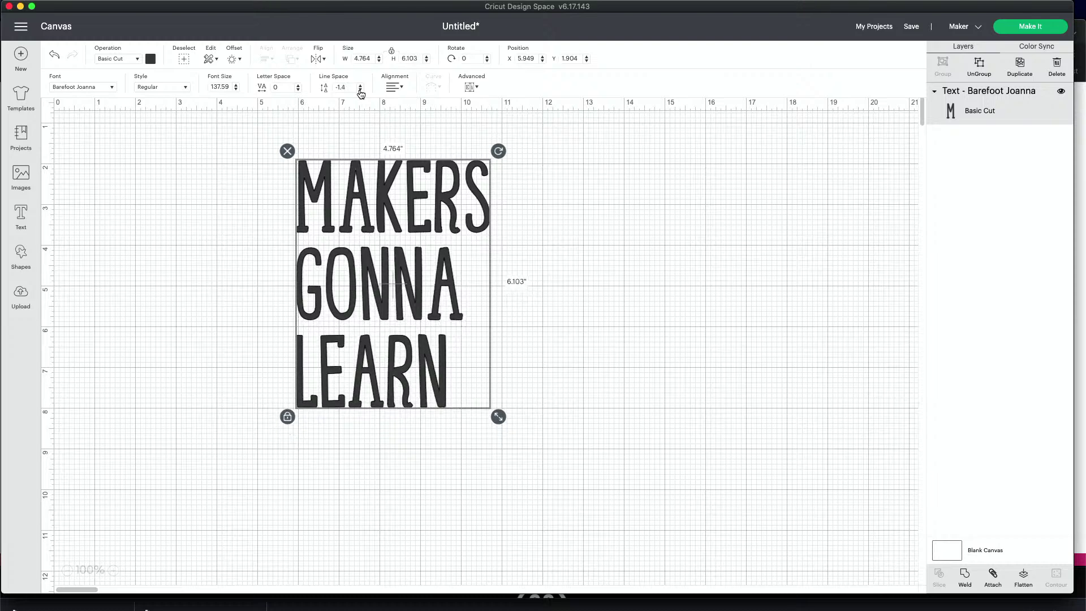
click(361, 89)
click(360, 89)
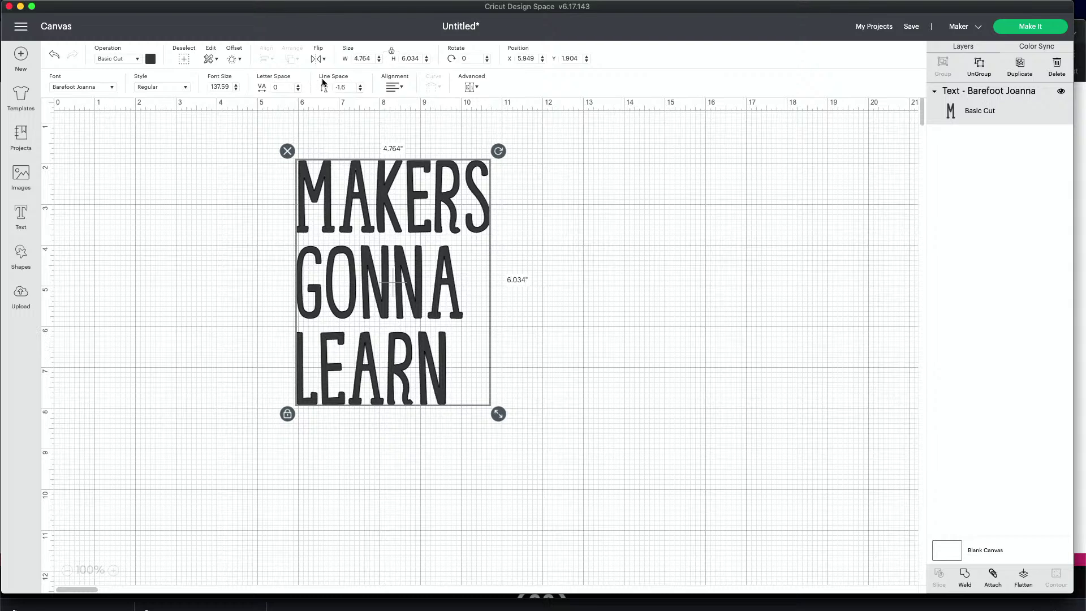
- Center-align the text and delete the stray spaces after "Makers" and "Gonna" so the lines center evenly
click(402, 89)
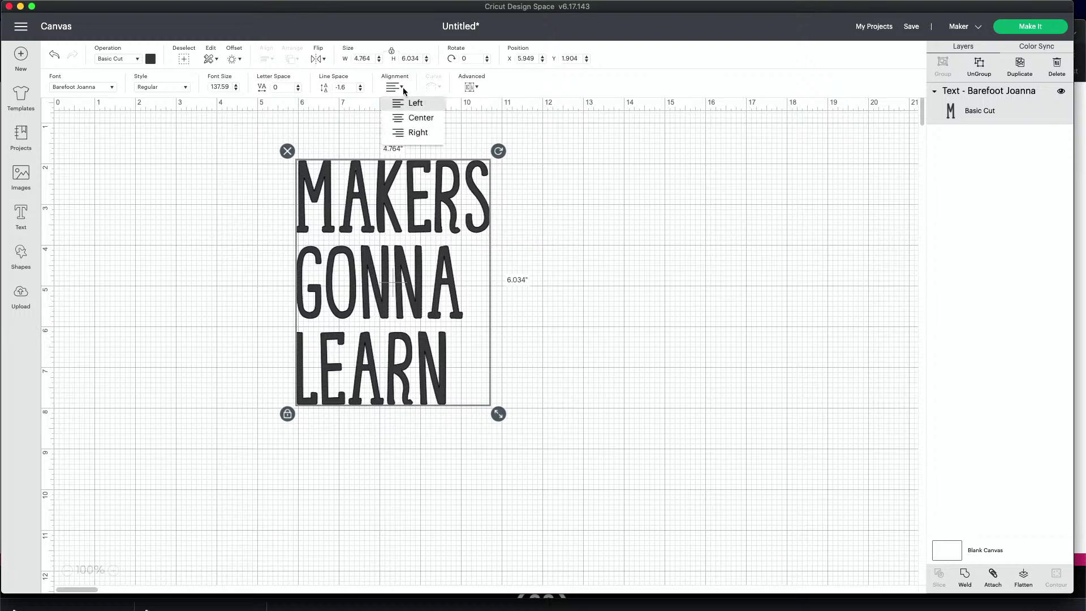
click(416, 120)
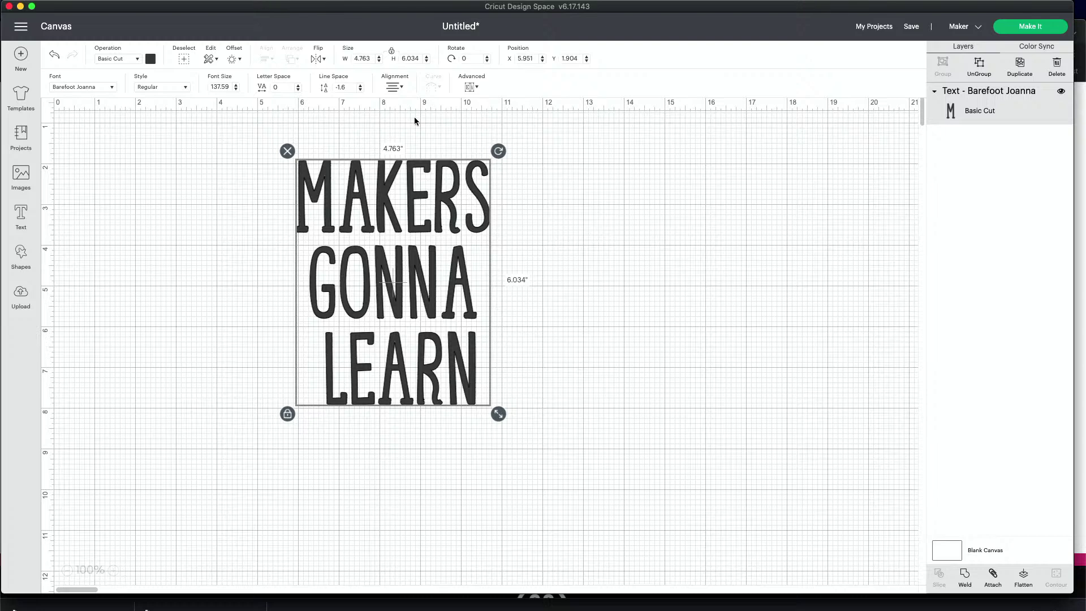
double_click(311, 298)
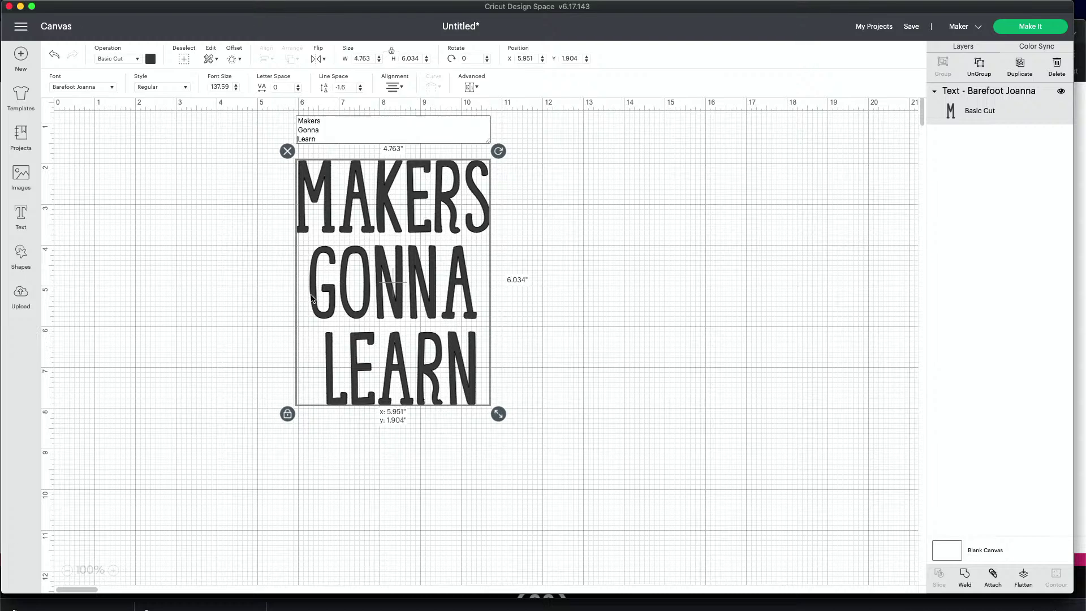
click(298, 131)
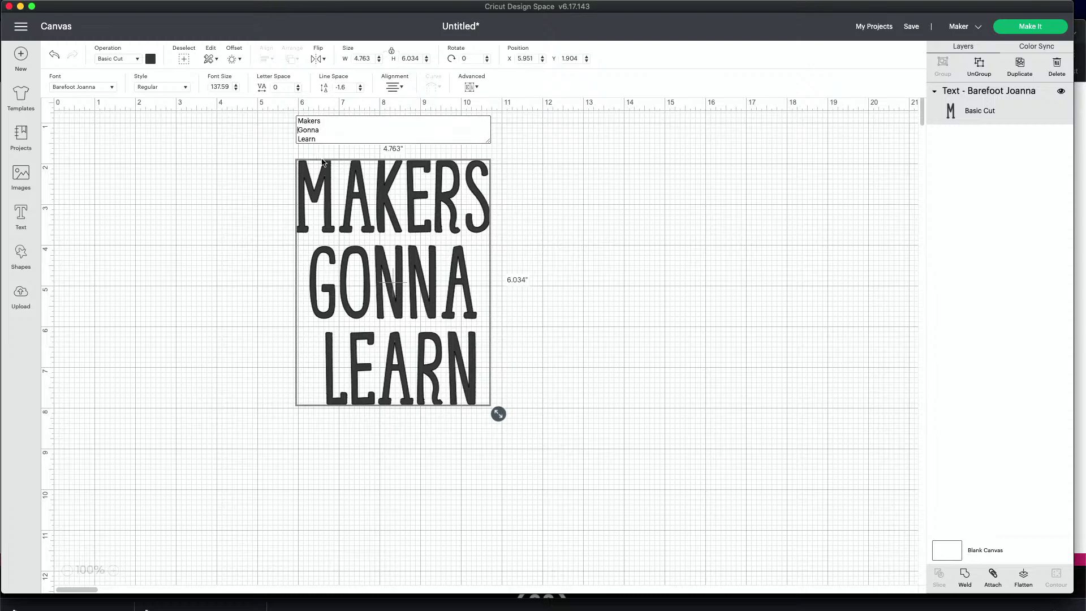
key(BackSpace)
key(Return)
click(326, 124)
key(BackSpace)
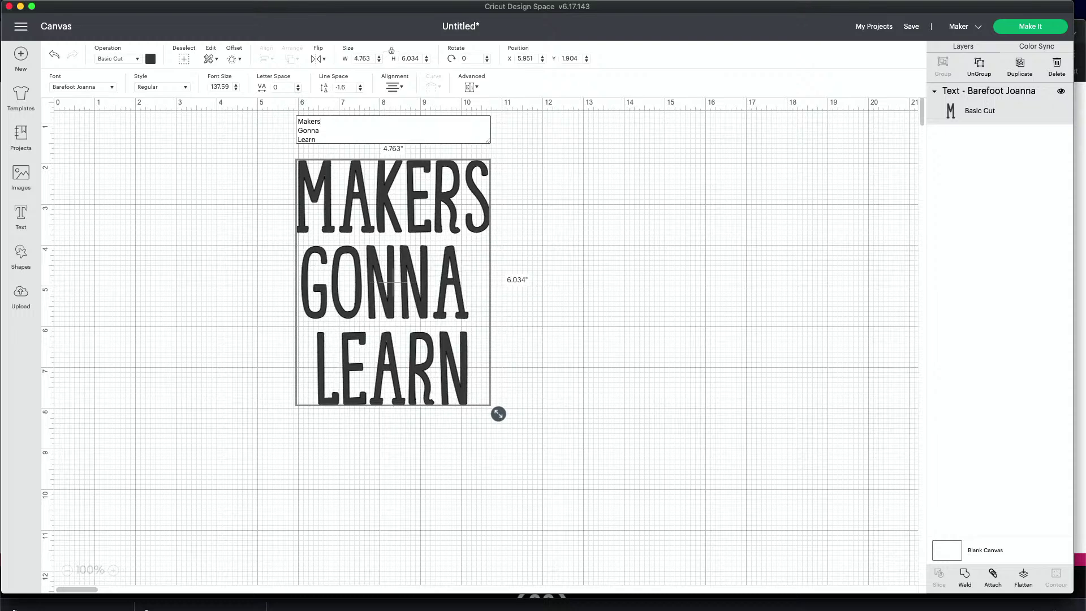
click(324, 132)
key(BackSpace)
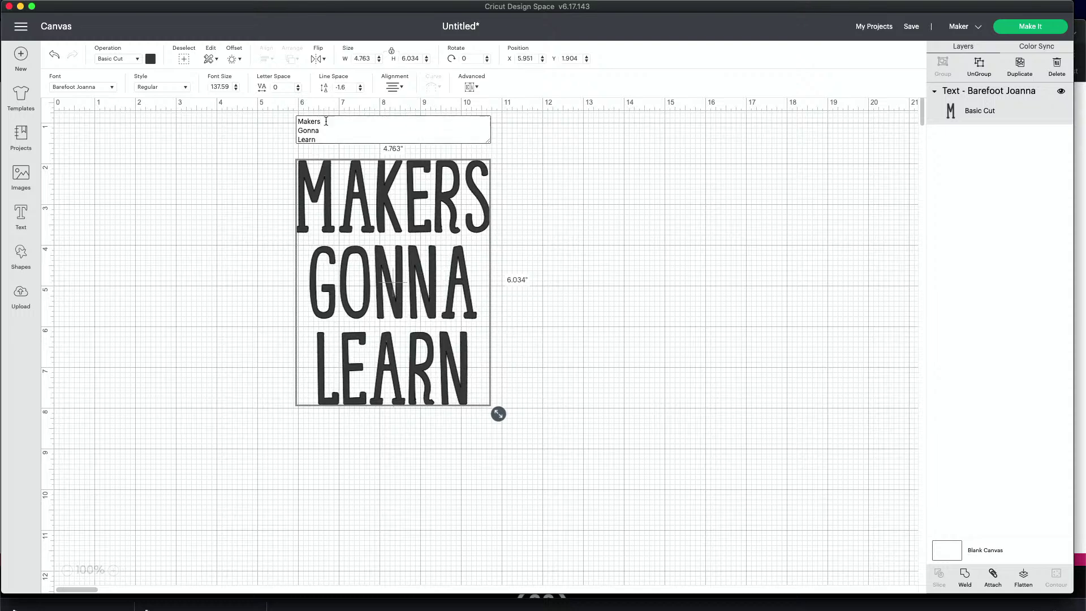
click(327, 139)
click(580, 247)
- Rejoin the three words into a single line with spaces between them and move the text to about X 4.26, Y 2.00
drag(330, 263, 413, 287)
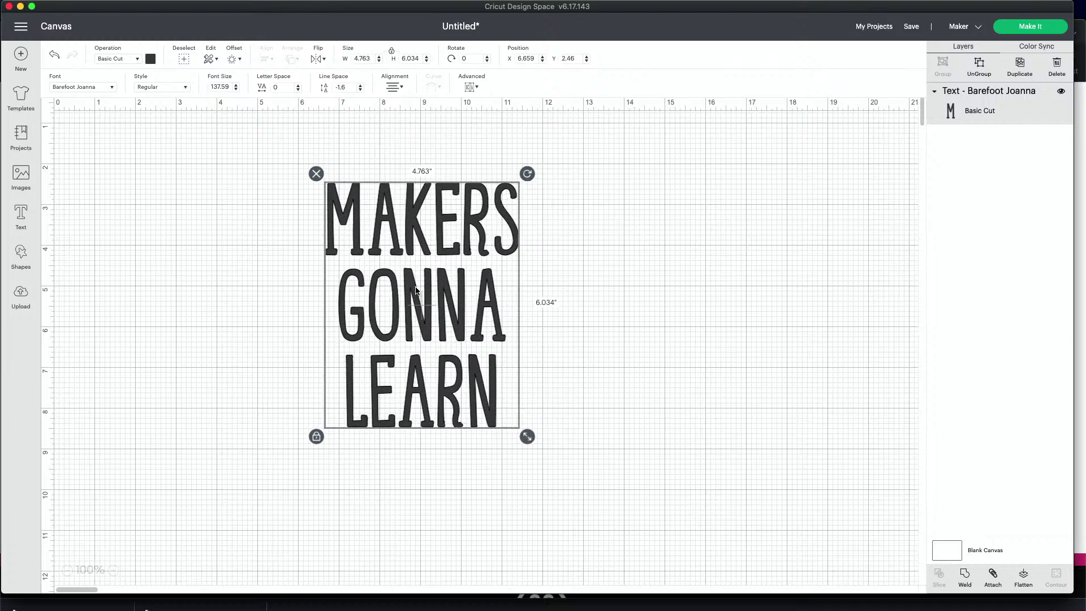
double_click(337, 292)
click(328, 162)
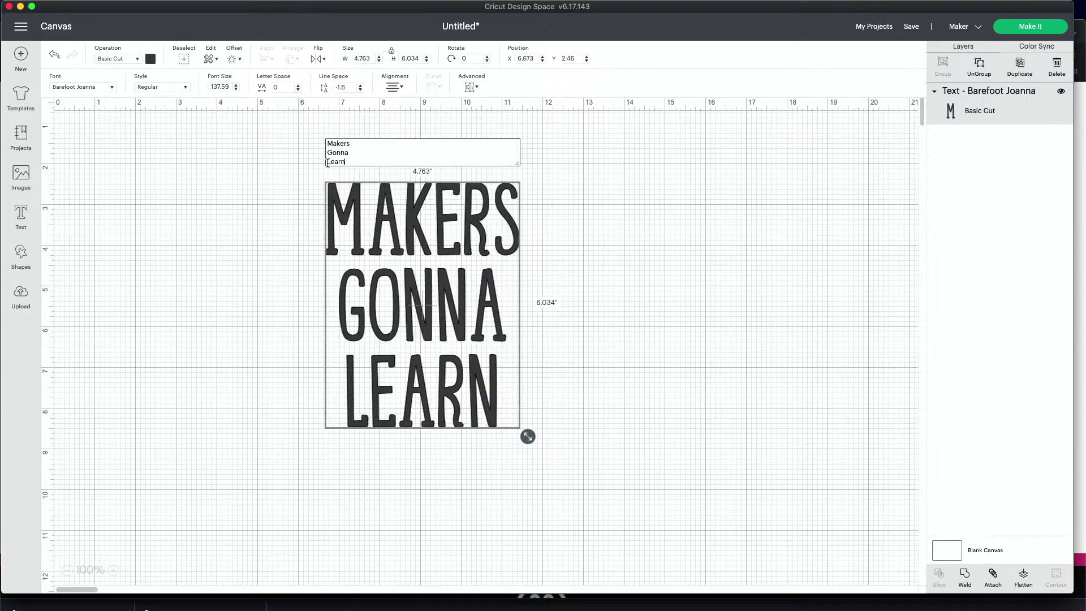
key(BackSpace)
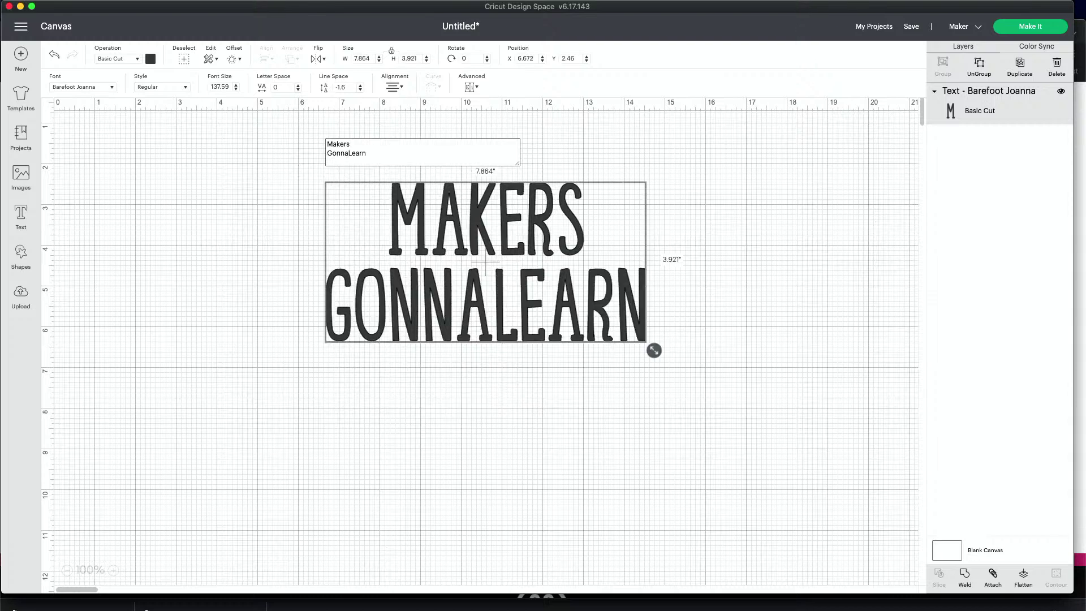
click(334, 166)
key(BackSpace)
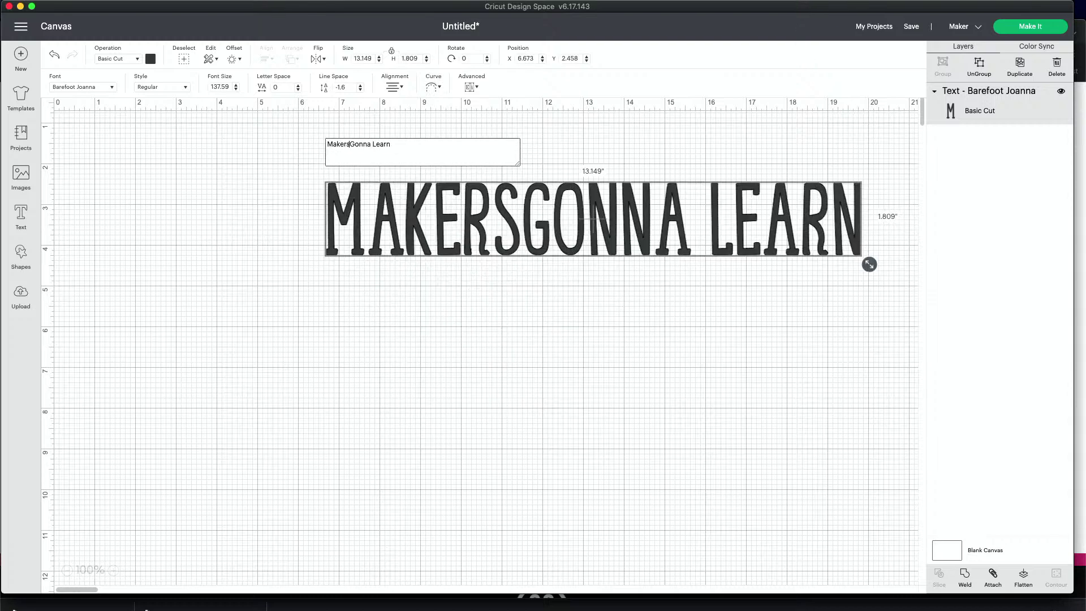
click(576, 250)
drag(576, 250, 477, 232)
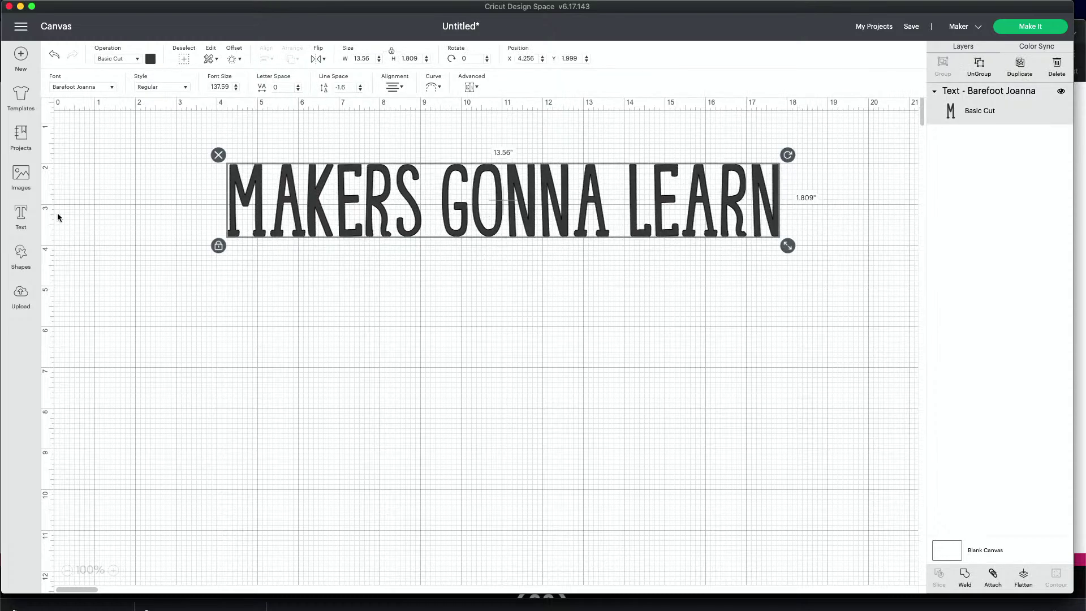
- Start a new text object and dismiss it without entering any text
click(22, 217)
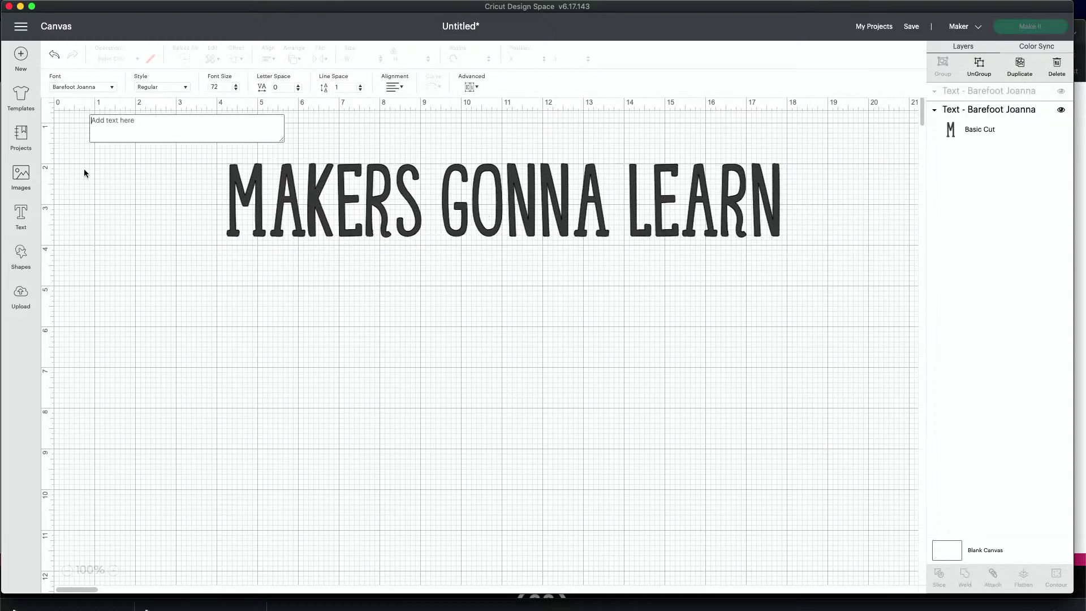
click(103, 202)
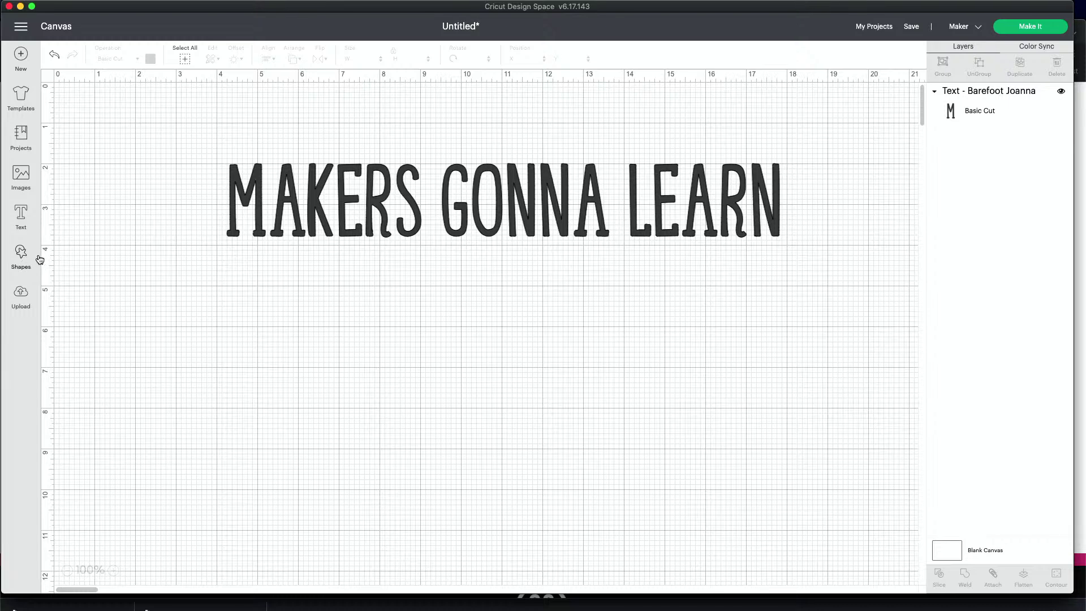
- Add a circle shape, enlarge it to about 12.03 inches, and place it directly beneath the text at about X 4.85, Y 4.13
click(21, 261)
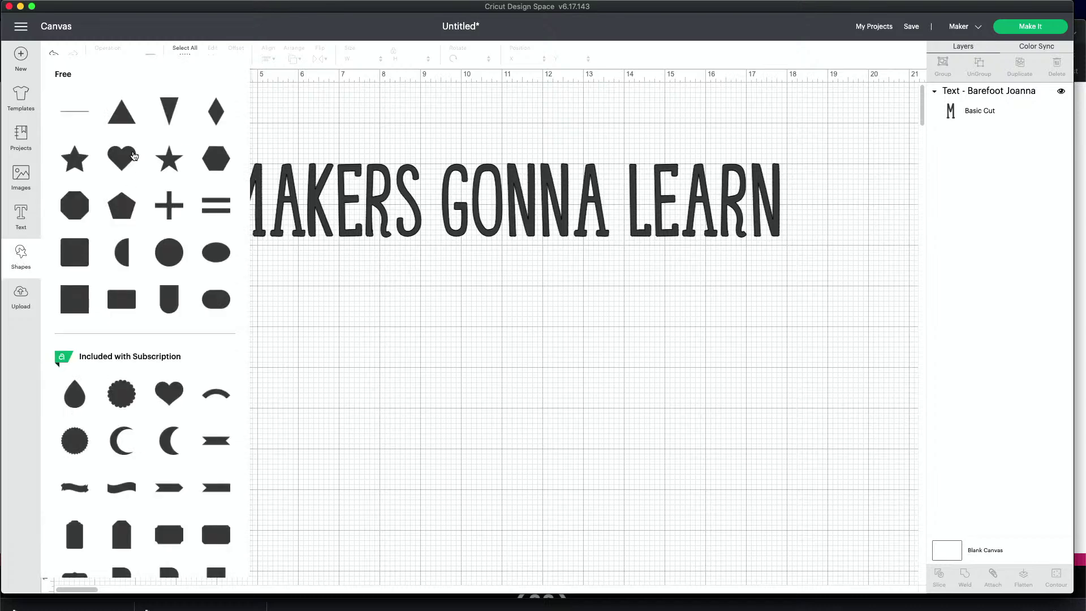
click(169, 253)
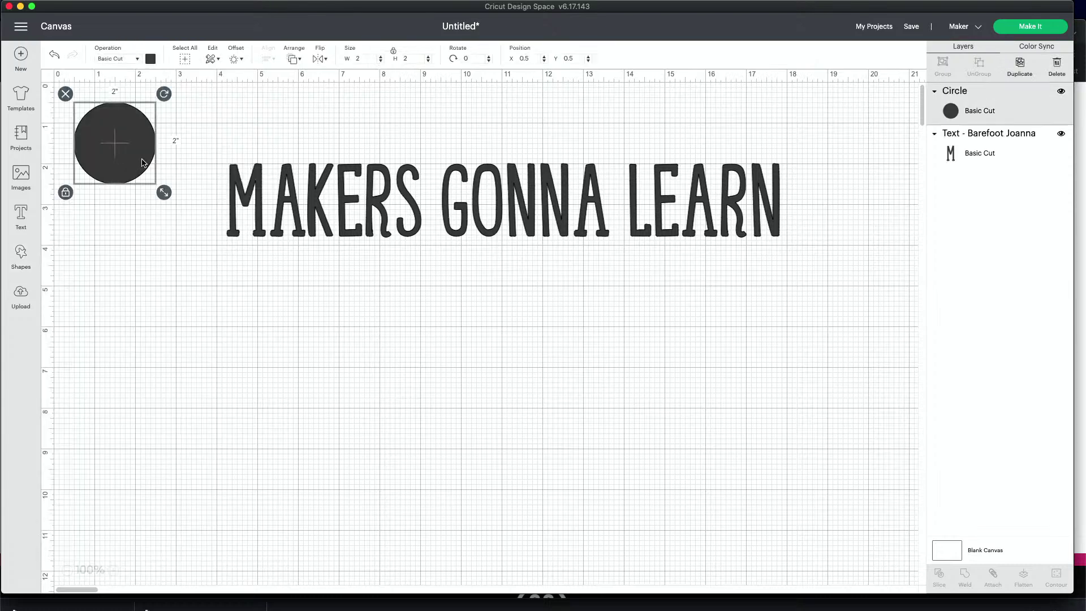
drag(143, 163, 768, 508)
drag(640, 468, 541, 461)
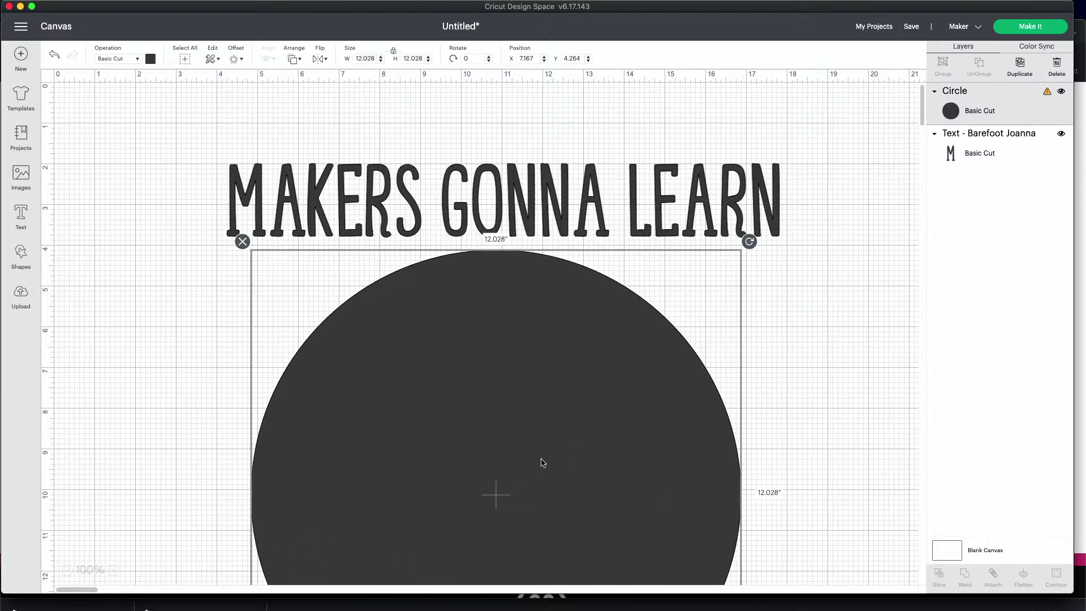
scroll(469, 256, down, 1)
click(501, 198)
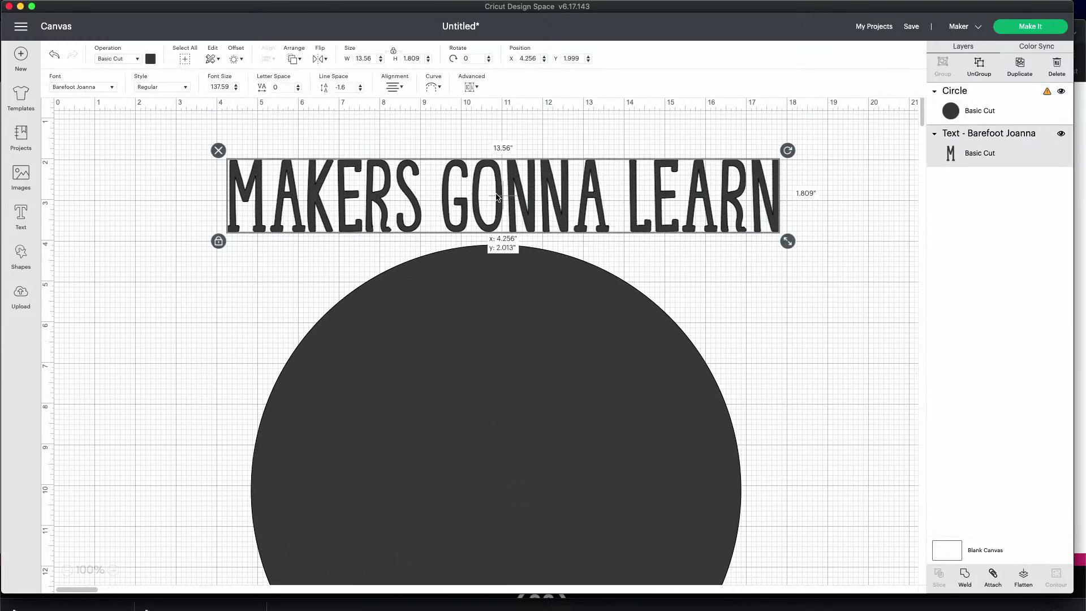
drag(500, 198, 501, 205)
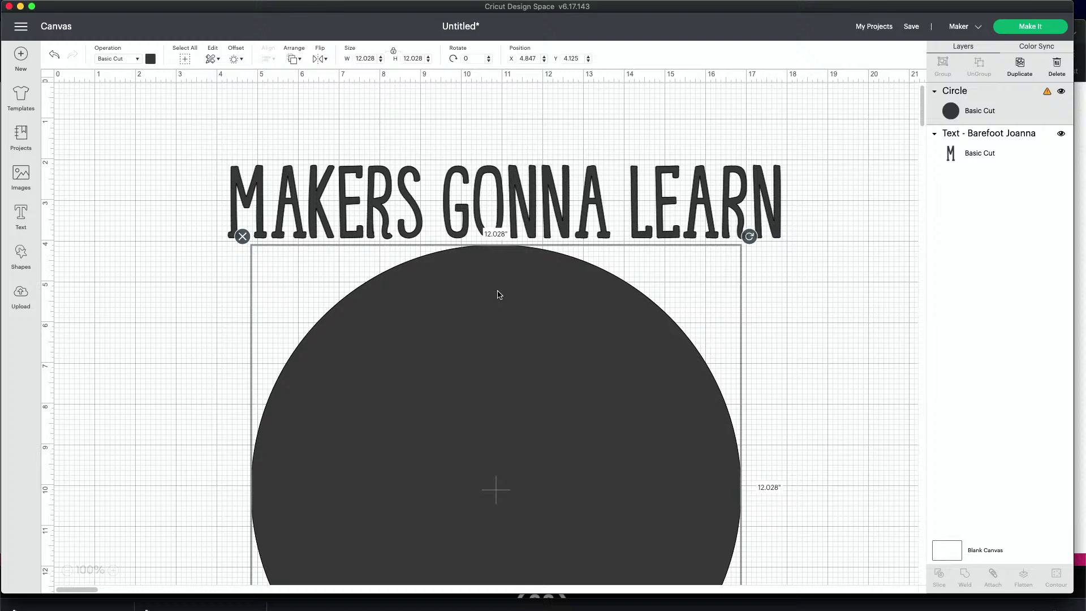
- Recolor the circle medium grey and nudge the circle and the text so they line up
click(150, 60)
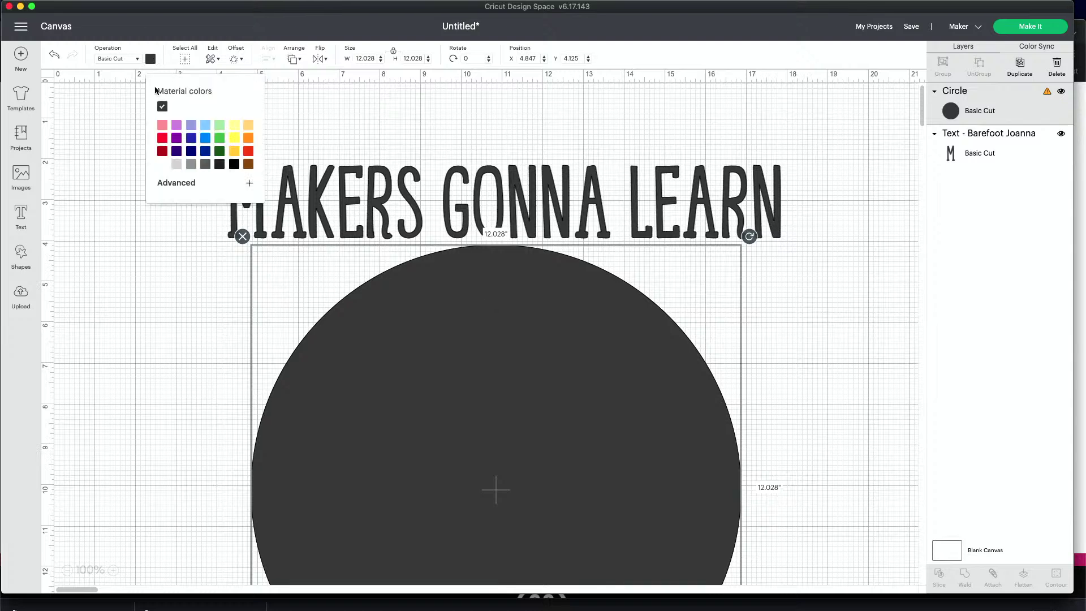
click(191, 166)
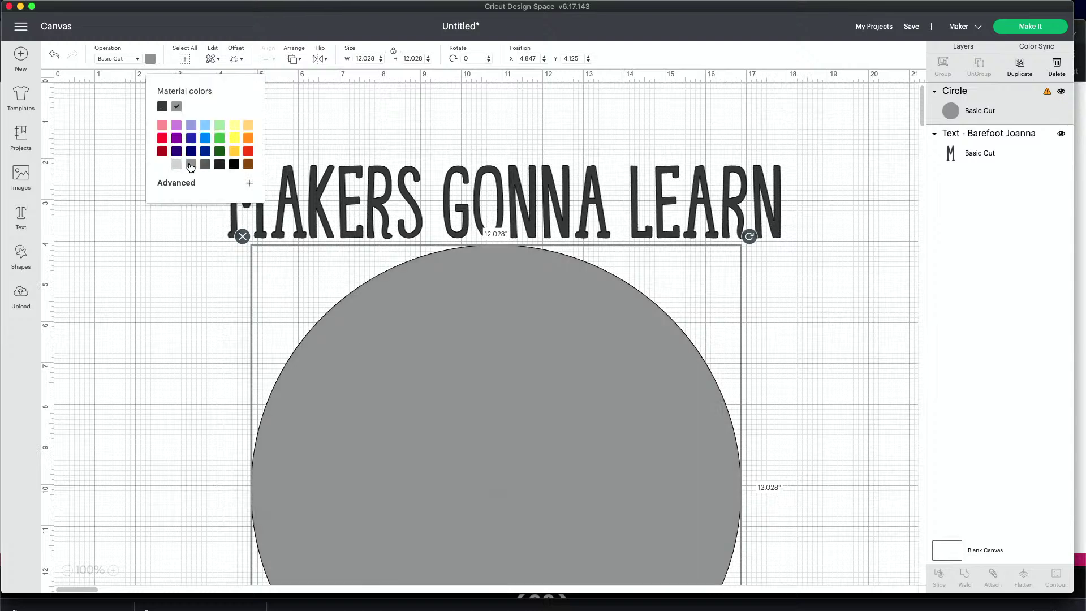
click(474, 368)
drag(473, 368, 467, 365)
drag(481, 195, 478, 195)
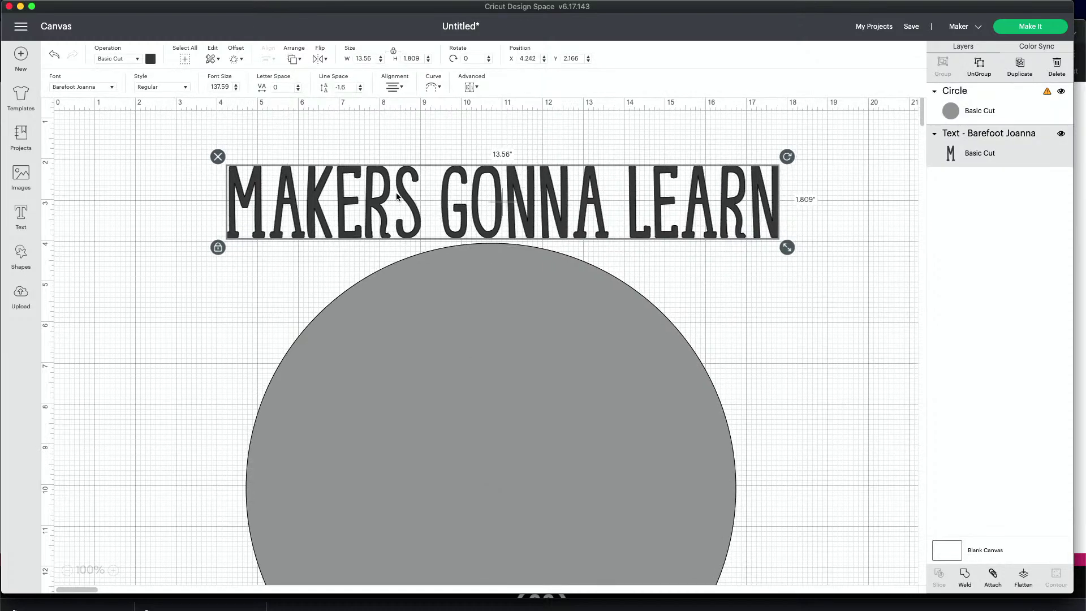
- Curve the text into an upward arch and fit it with the circle, placing the text at about X 4.32, Y 2.07
click(440, 89)
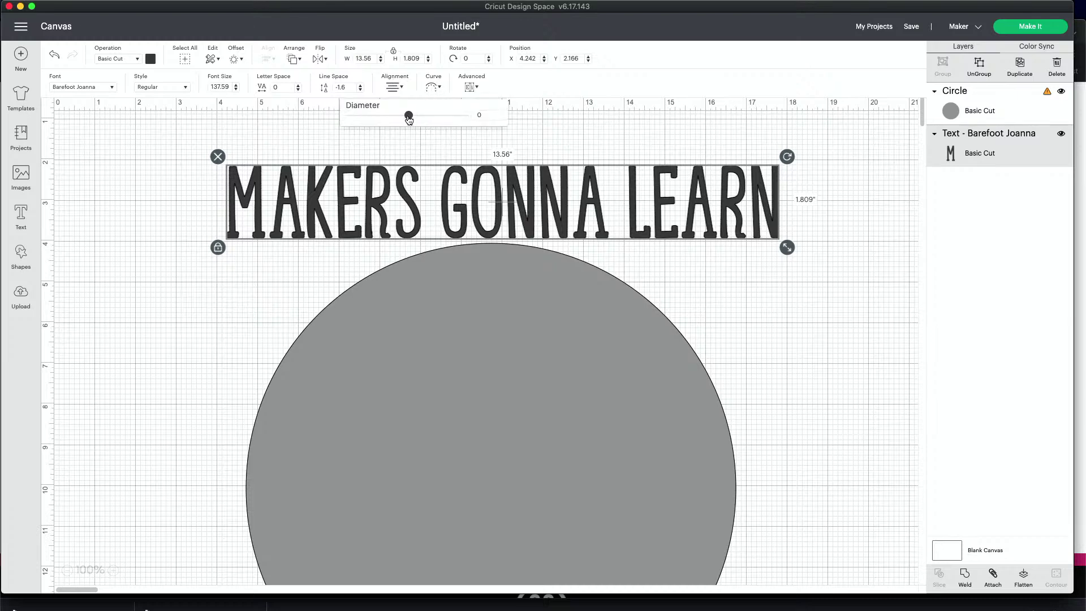
drag(408, 117, 451, 123)
drag(473, 412, 484, 414)
drag(491, 213, 490, 209)
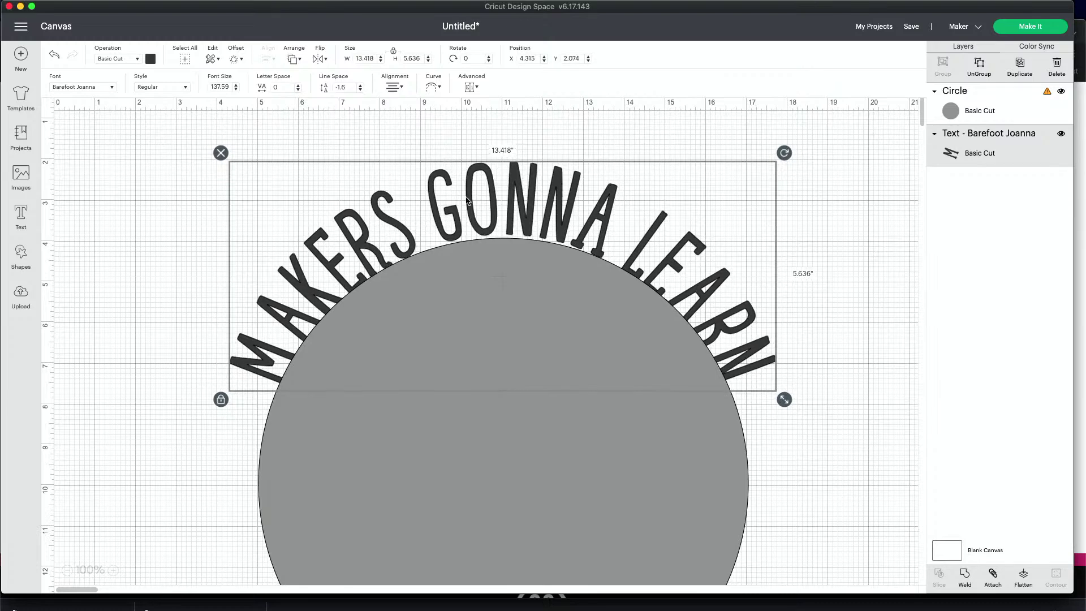
- Loosen the text's curve to a diameter of about 12.14 and nudge the text to about X 4.02, Y 2.08
click(432, 88)
drag(451, 117, 448, 118)
click(164, 250)
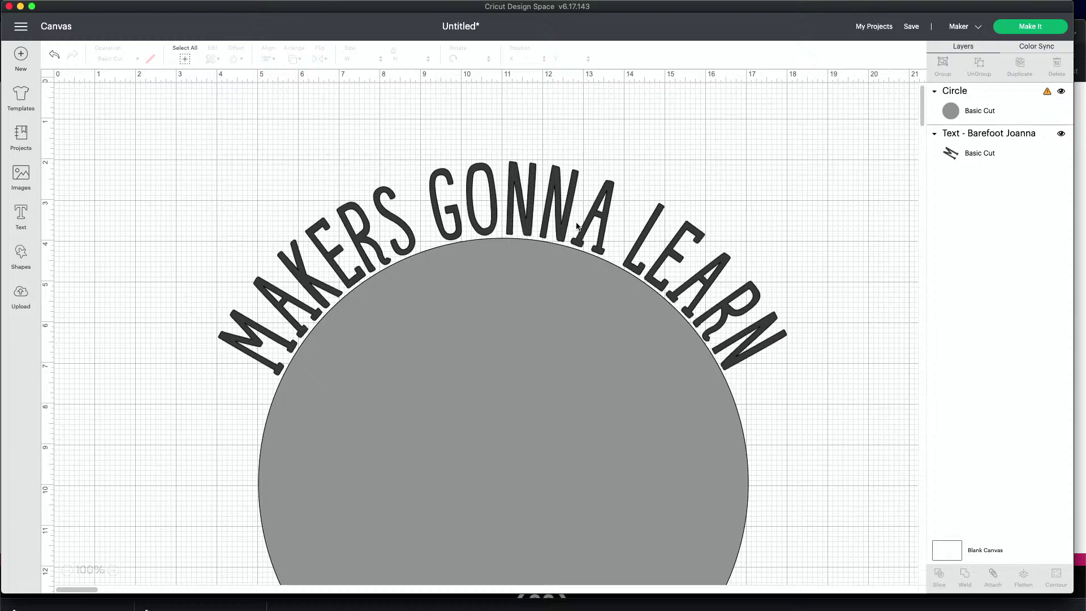
drag(568, 230, 558, 228)
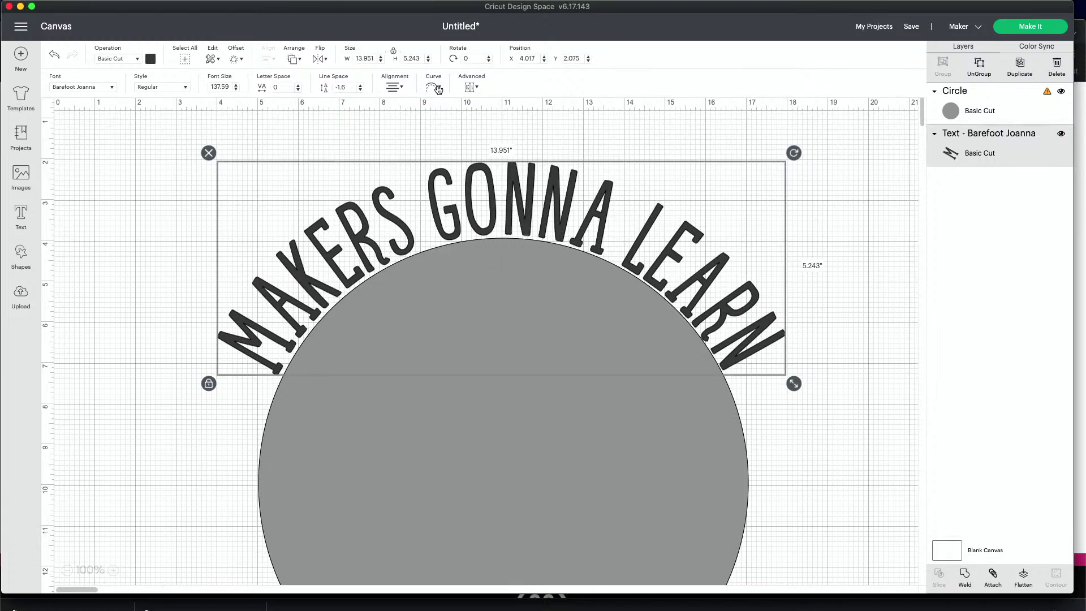
- Set the text's curve diameter to about 11.72 and reposition the text and circle so the words arch around the circle's upper edge
click(439, 89)
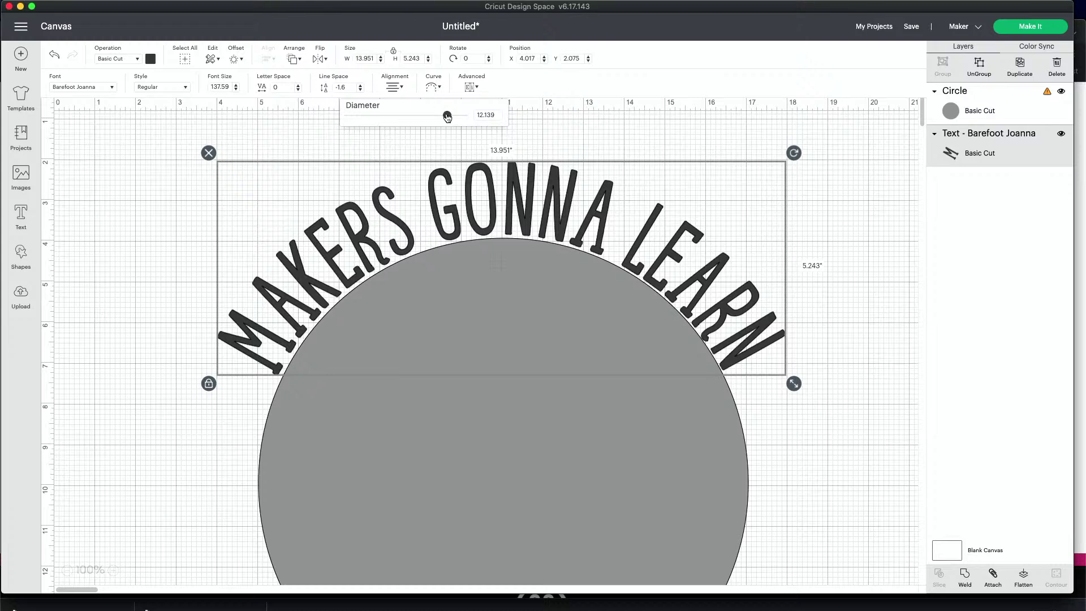
mouse_move(447, 115)
mouse_down()
mouse_move(371, 126)
mouse_move(451, 130)
mouse_up()
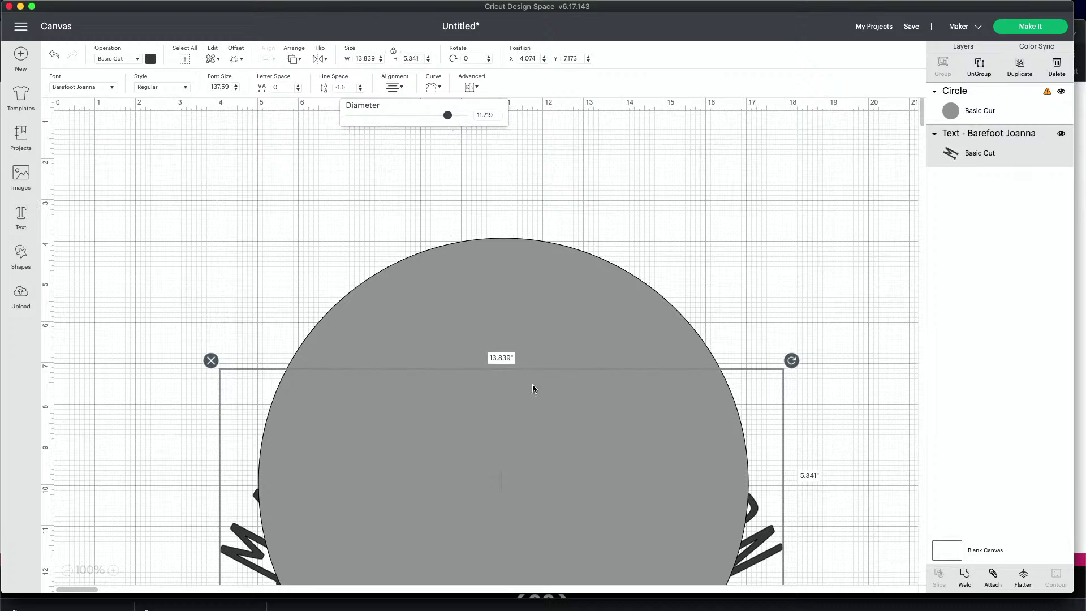
drag(533, 386, 577, 324)
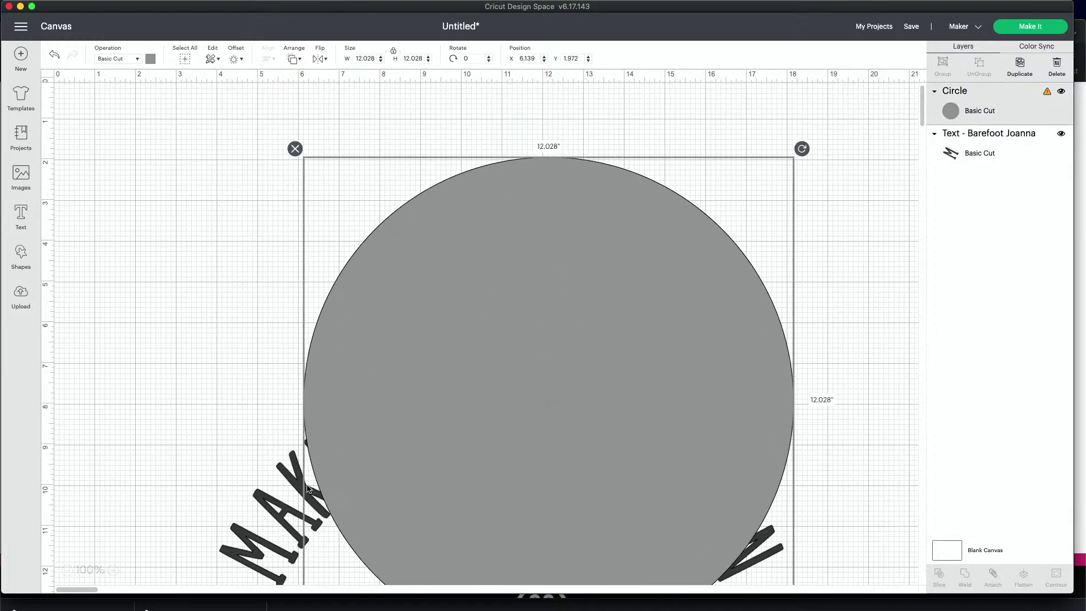
drag(270, 493, 261, 274)
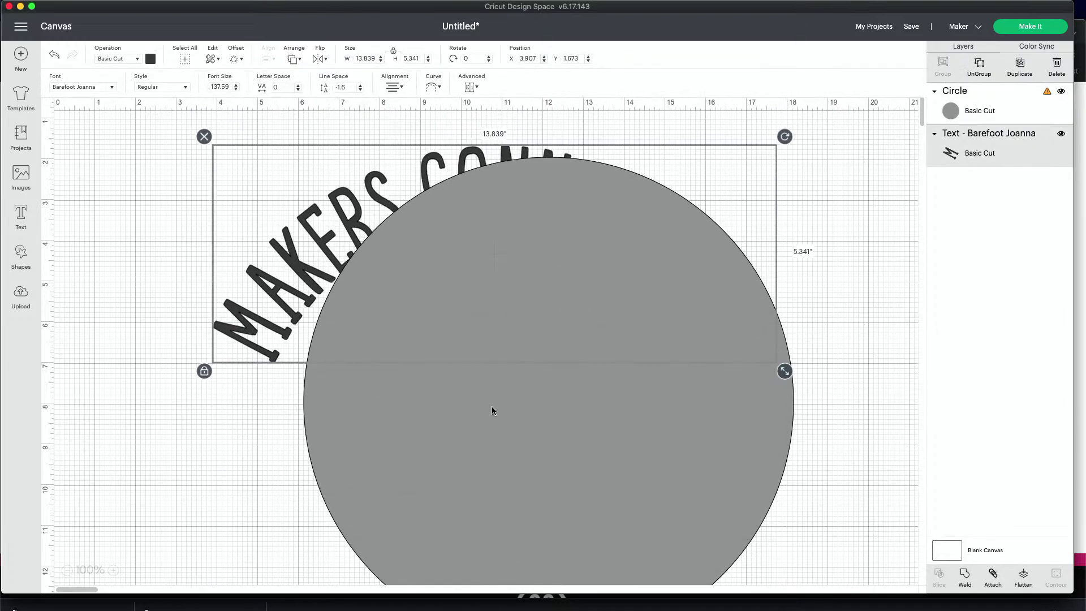
drag(491, 406, 438, 477)
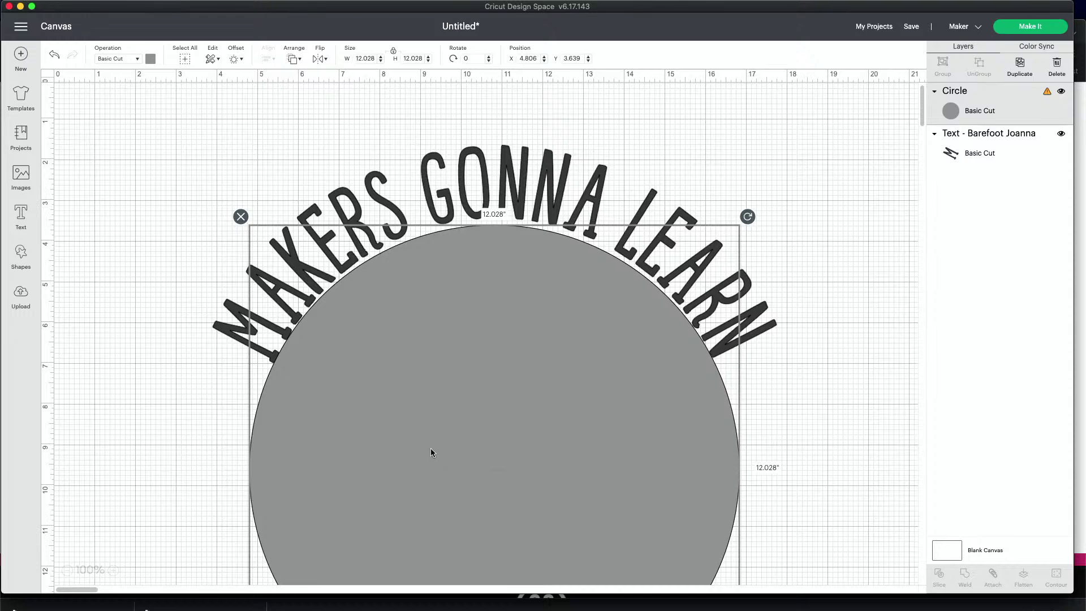
- Overlap the circle and the curved text, and bring the text to the front of the circle
drag(540, 425, 510, 305)
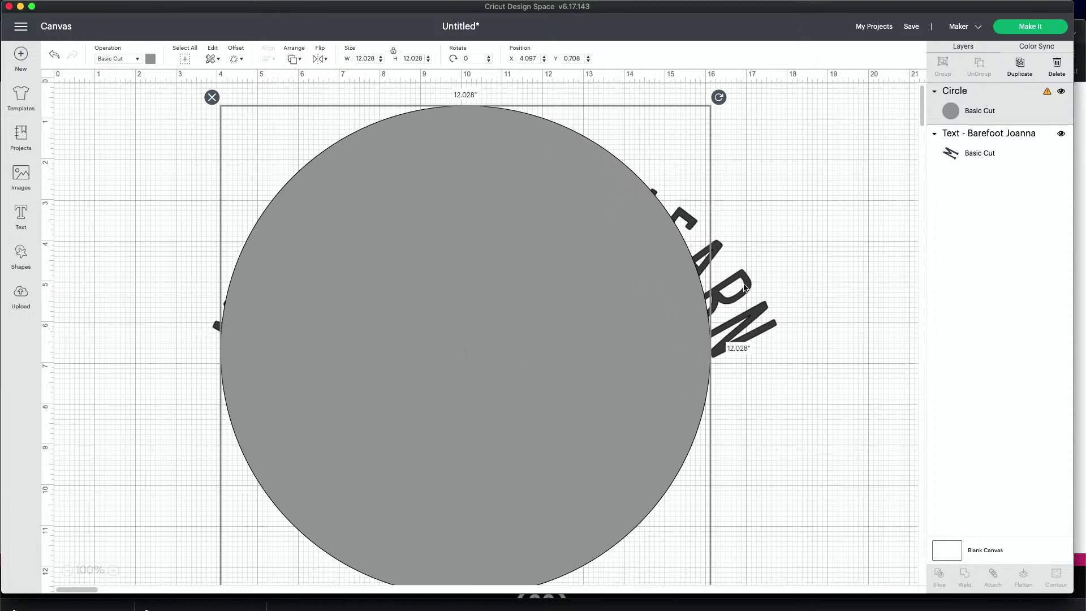
drag(747, 301, 730, 371)
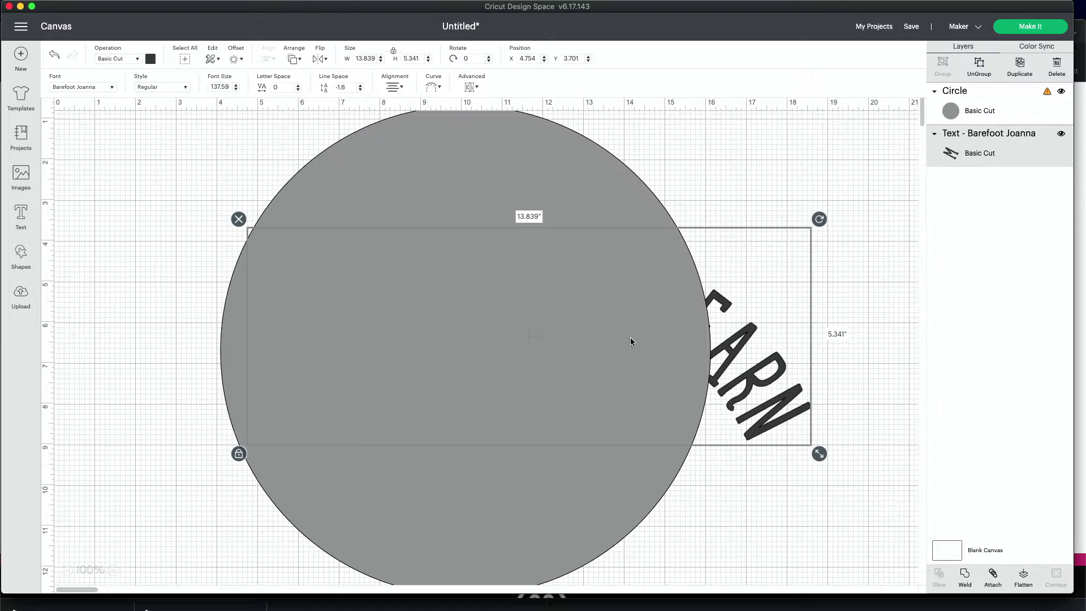
click(297, 60)
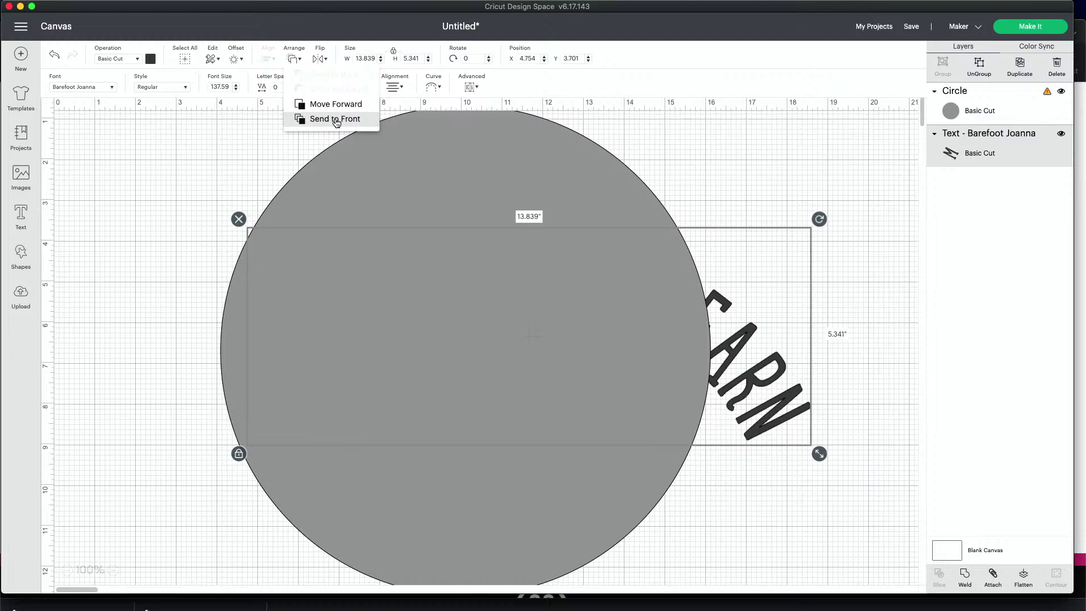
click(337, 120)
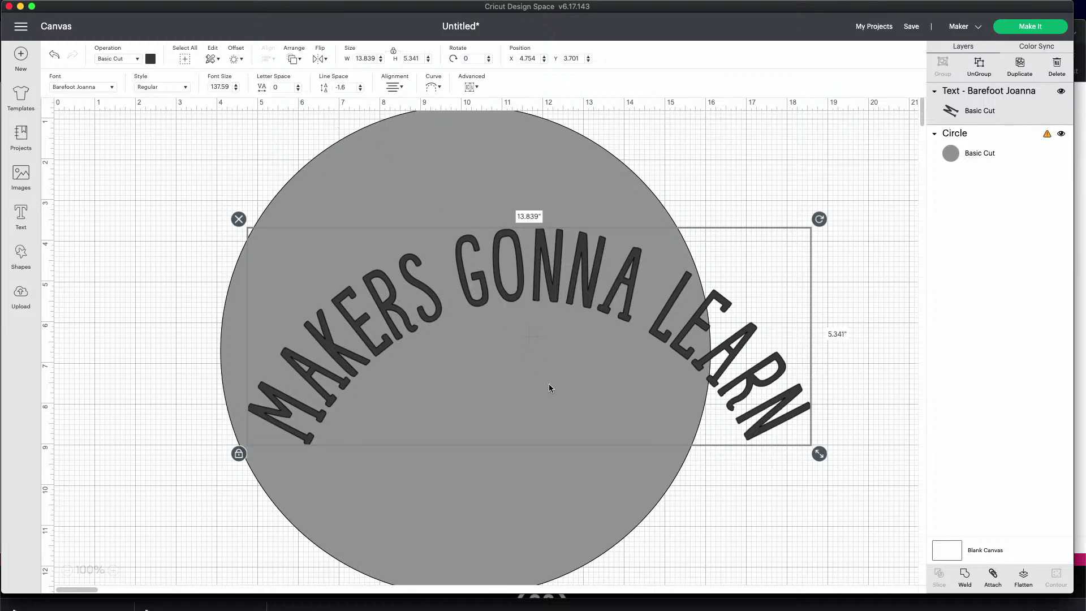
- Reverse the text's curve to a diameter of about -10.54 and move it to the circle's lower half, at about X 2.68, Y 6.6
drag(568, 312, 484, 307)
scroll(363, 495, down, 3)
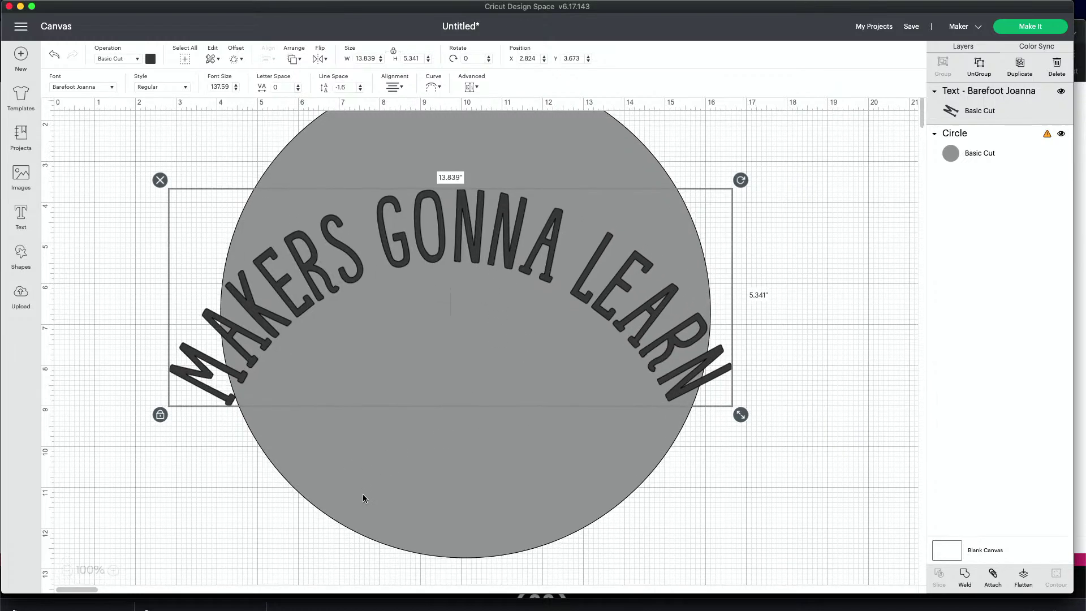
drag(464, 255, 474, 341)
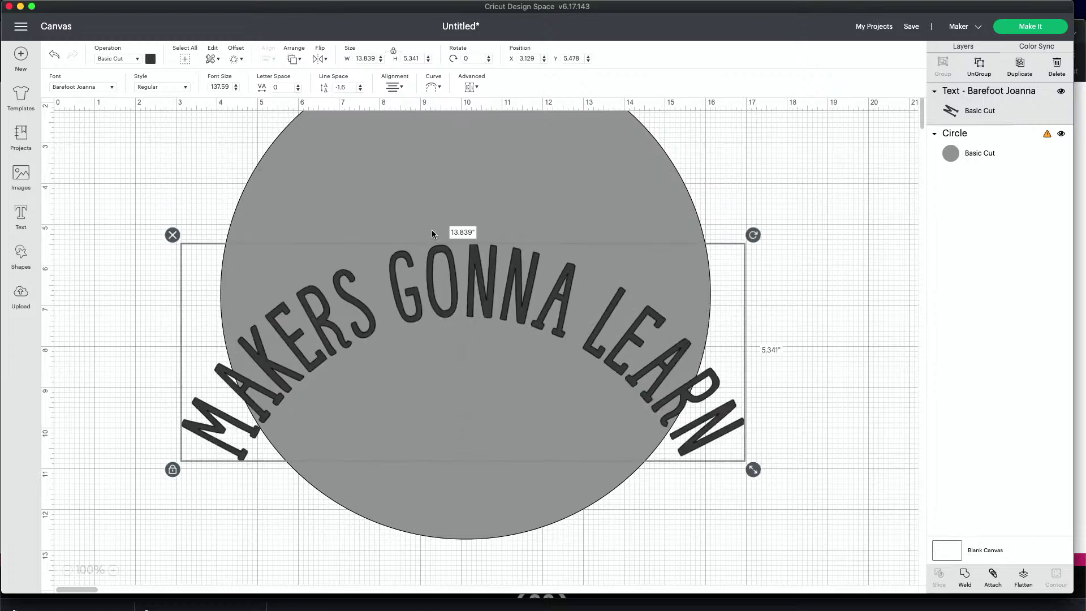
click(434, 87)
drag(446, 115, 365, 125)
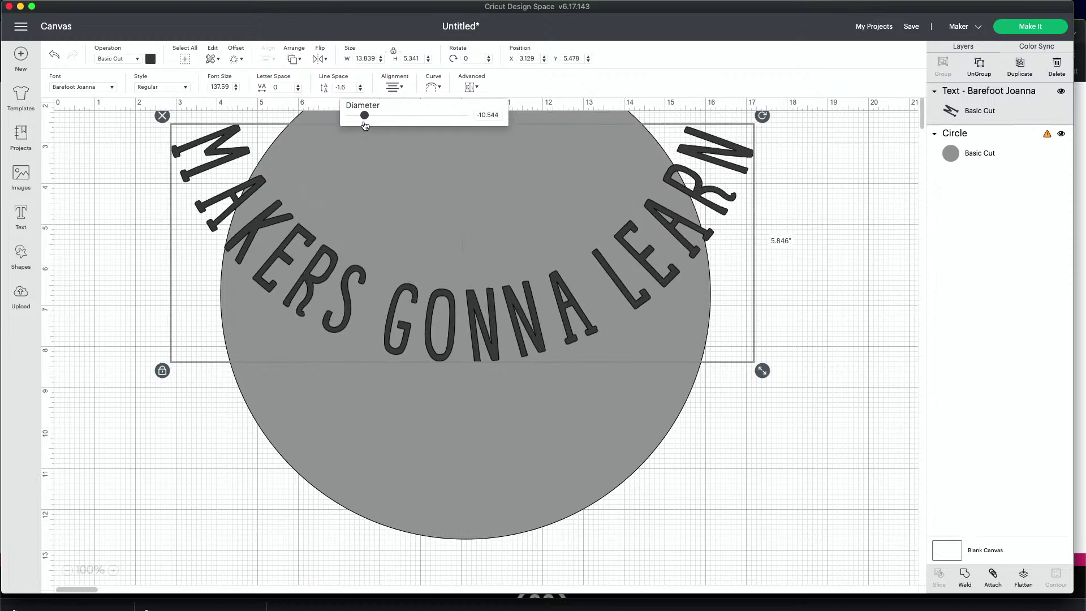
drag(422, 284, 414, 461)
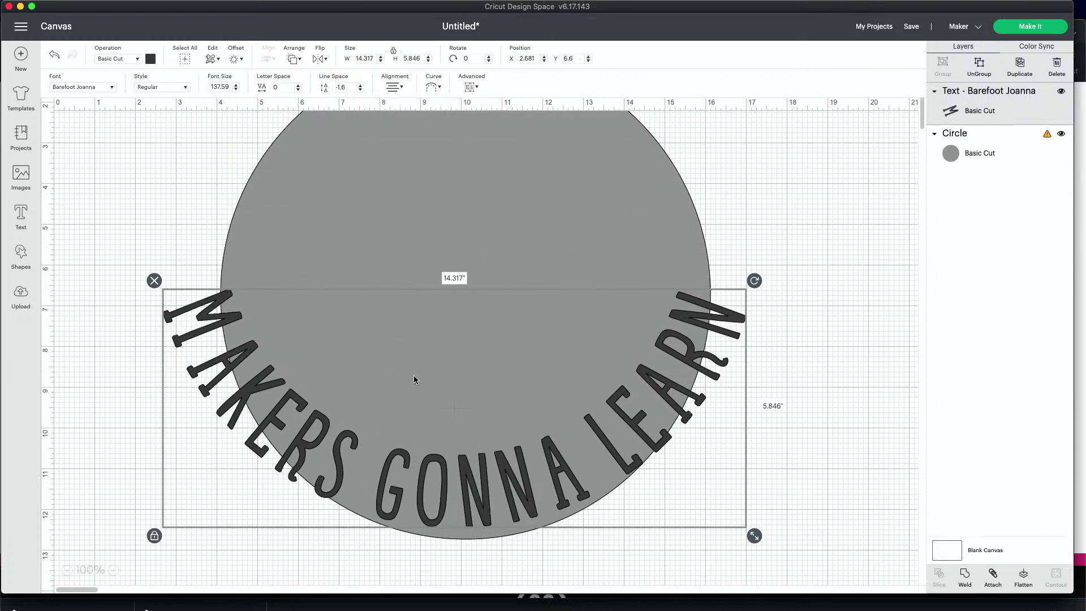
- Tighten the text's downward curve to a diameter of about -7.67 and move it to about X 4.01, Y 5.44
click(438, 89)
drag(363, 116, 360, 115)
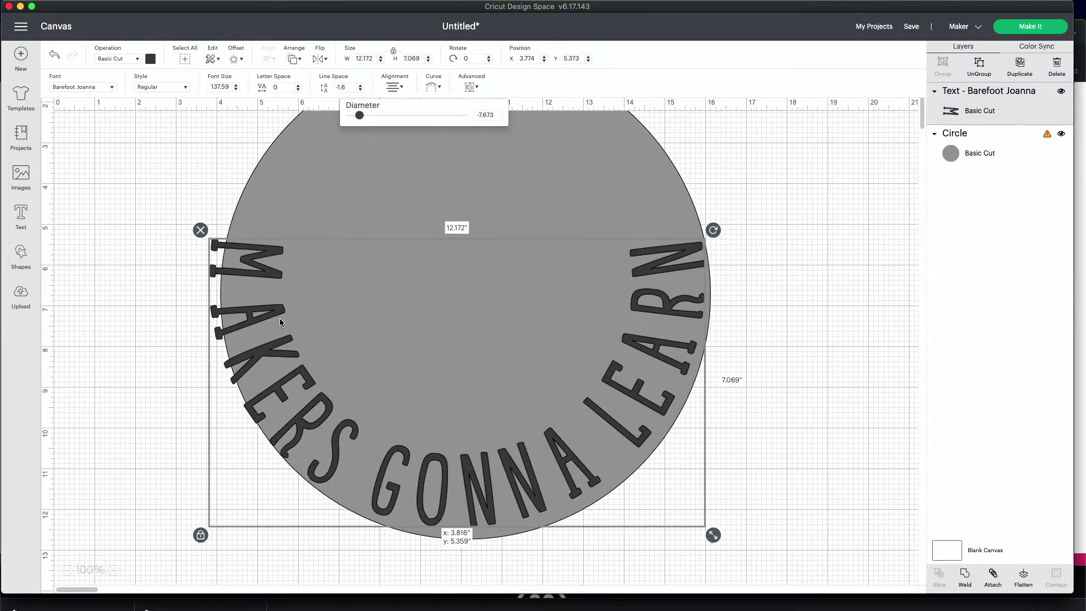
drag(279, 317, 283, 321)
drag(288, 325, 289, 325)
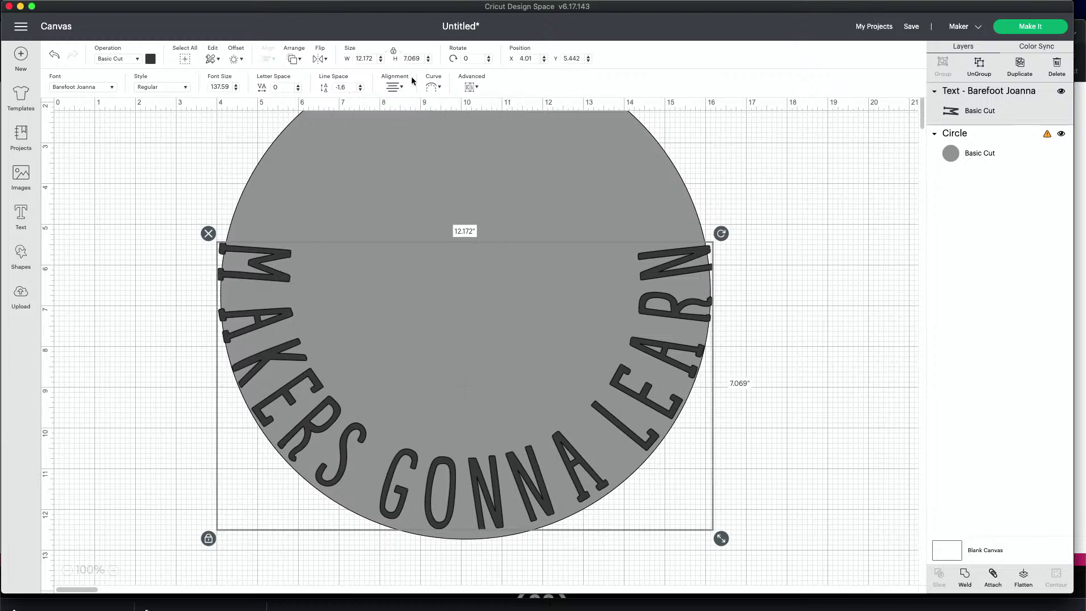
- Tighten the text's curve further to a diameter of about -7.15 and center it inside the circle's lower edge at about X 4.28, Y 5.10
click(434, 87)
drag(362, 117, 358, 115)
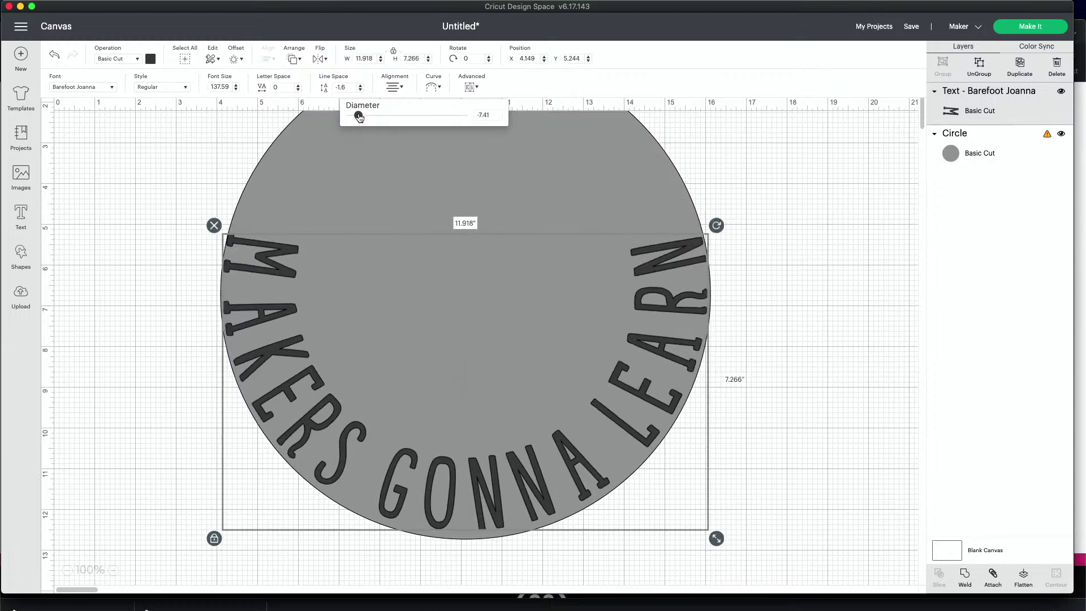
click(809, 248)
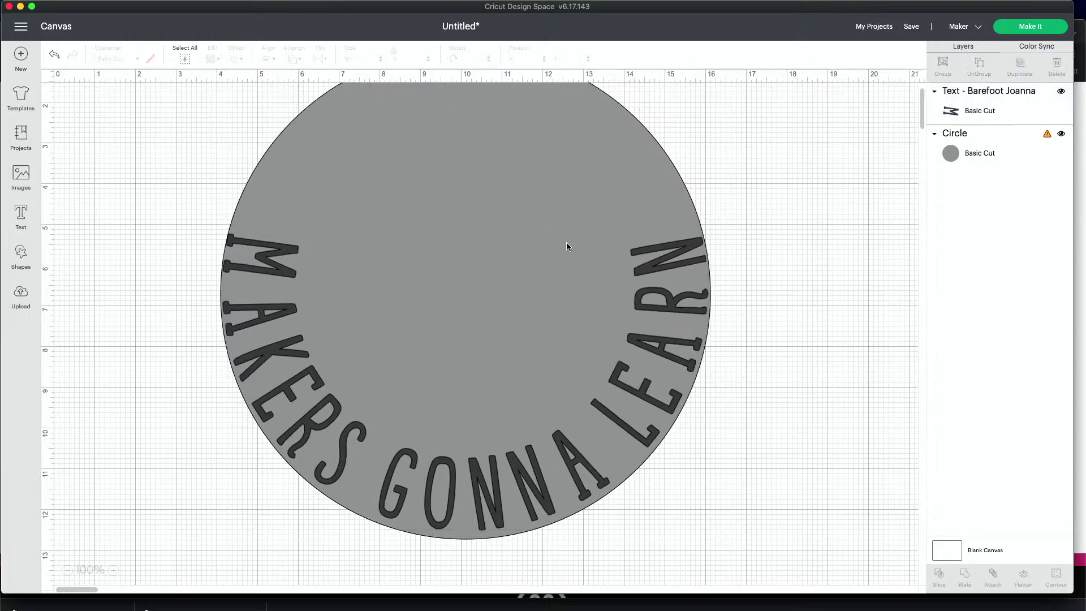
drag(556, 234, 552, 237)
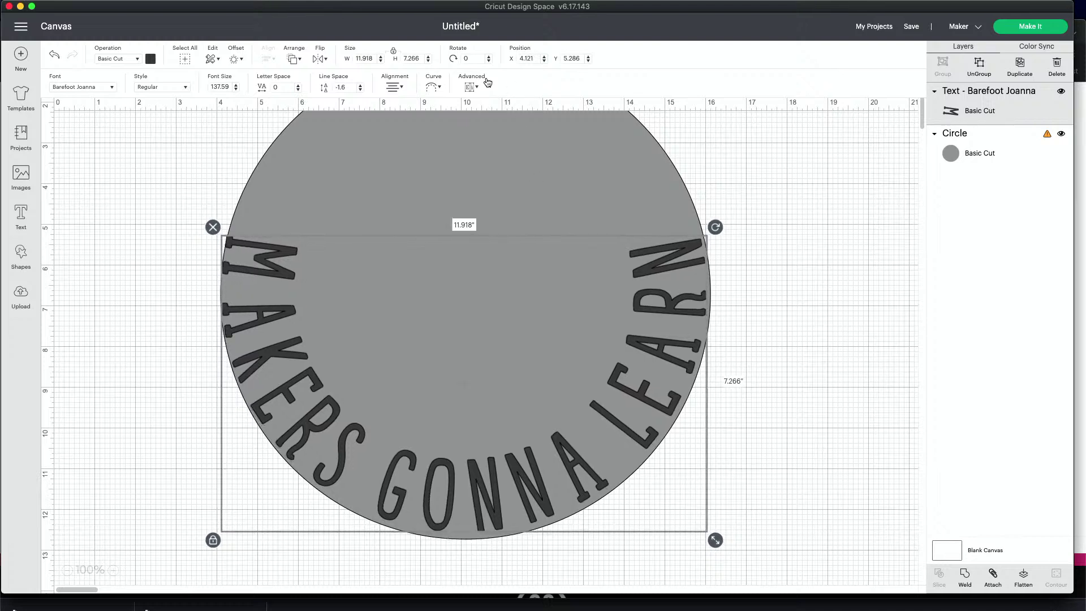
click(440, 87)
drag(360, 115, 358, 117)
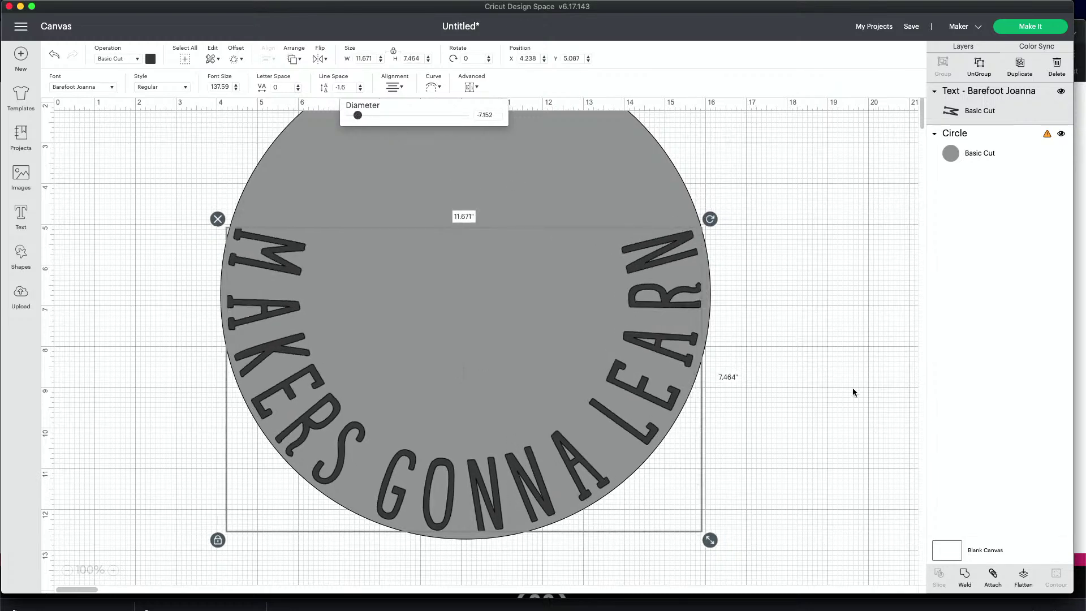
drag(505, 490, 505, 491)
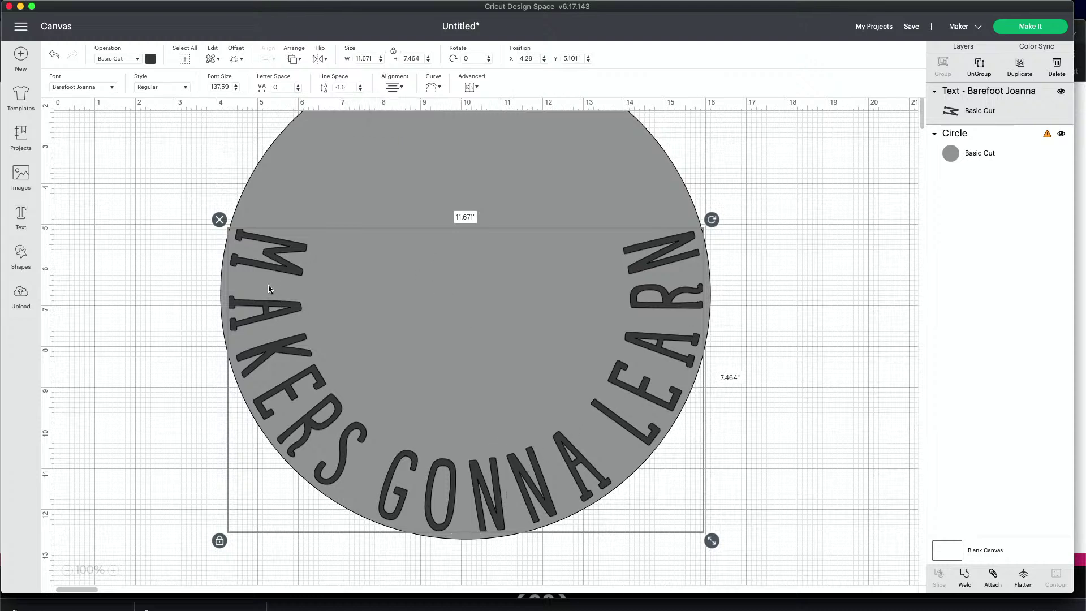
- Reduce the letter spacing of the curved text to -0.9
click(299, 89)
click(298, 90)
click(298, 89)
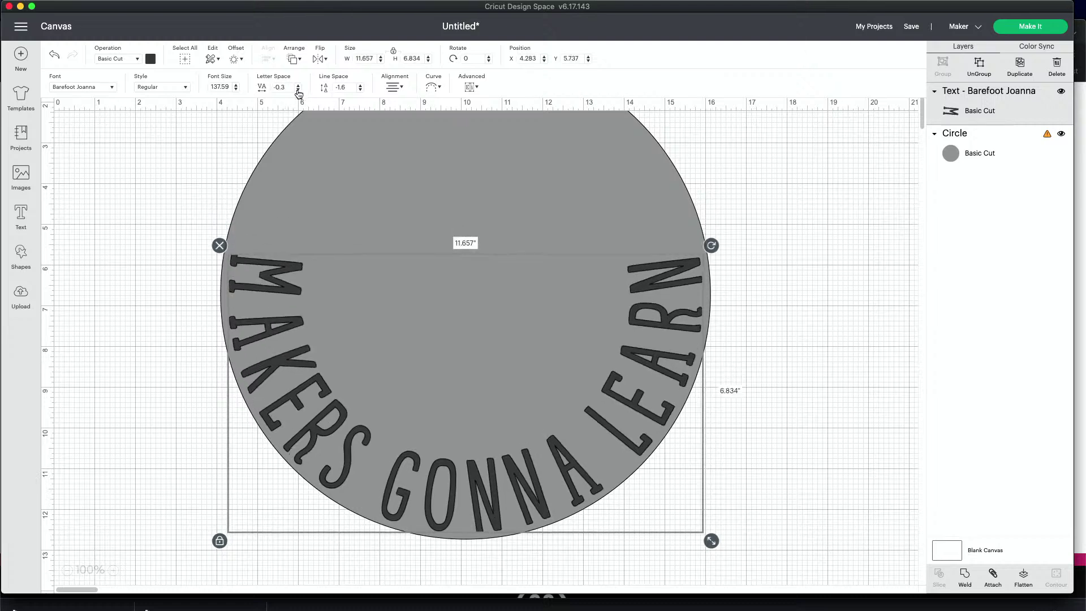
click(298, 90)
click(298, 90)
click(298, 89)
click(298, 90)
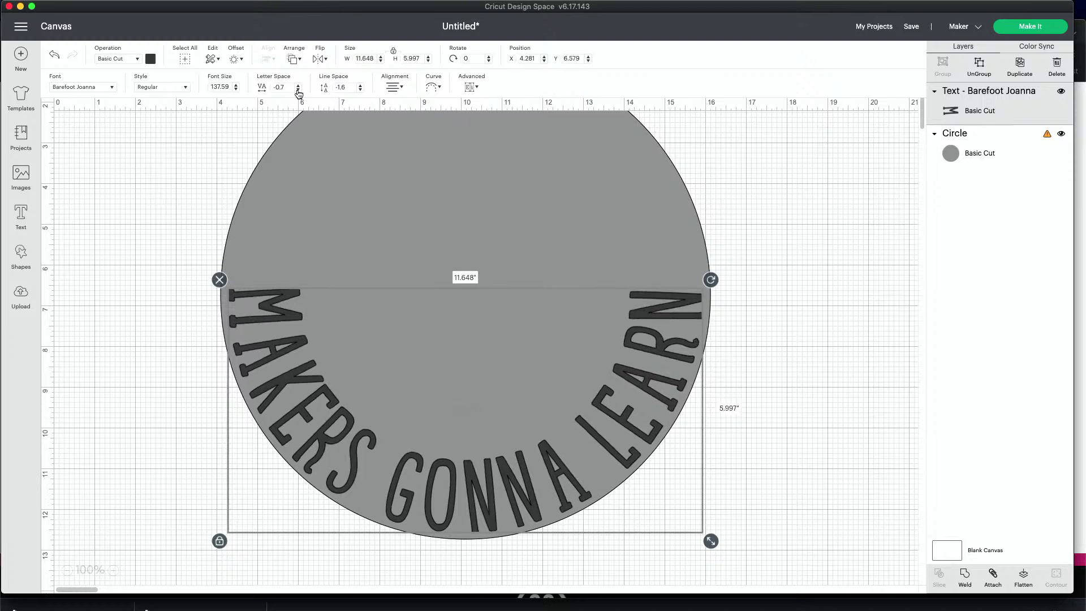
click(298, 90)
click(299, 89)
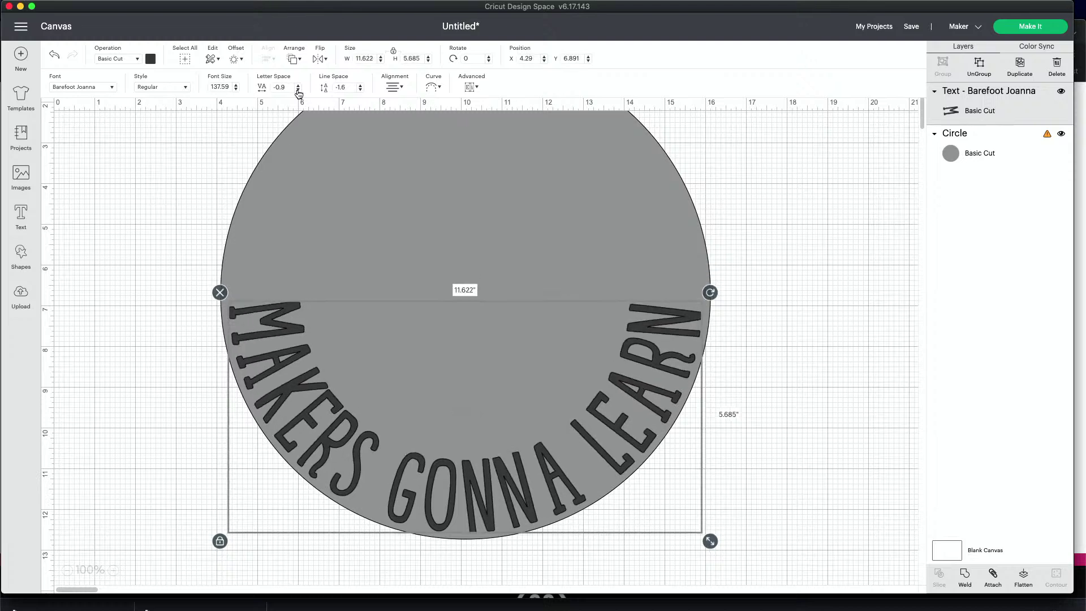
- Increase the letter spacing of the curved text to 0
click(298, 89)
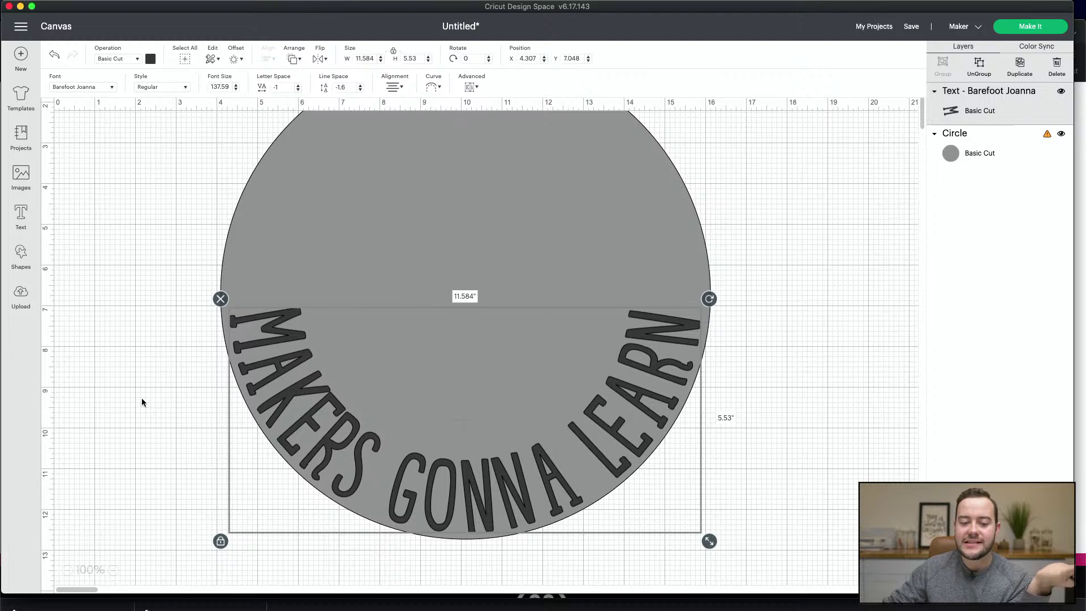
double_click(299, 85)
click(299, 85)
double_click(298, 86)
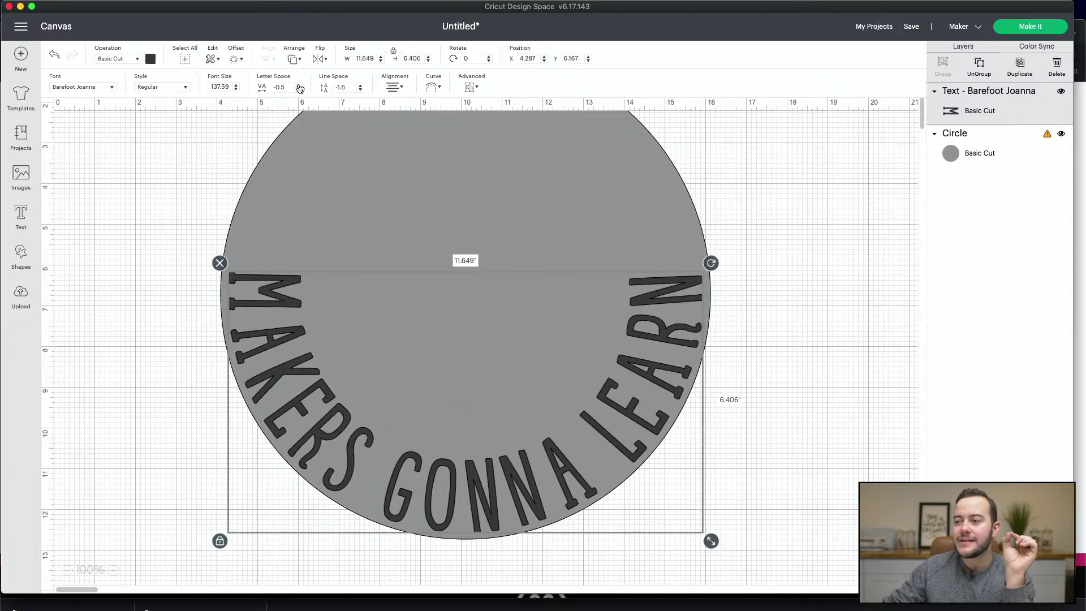
click(299, 85)
click(299, 86)
click(299, 86)
click(299, 86)
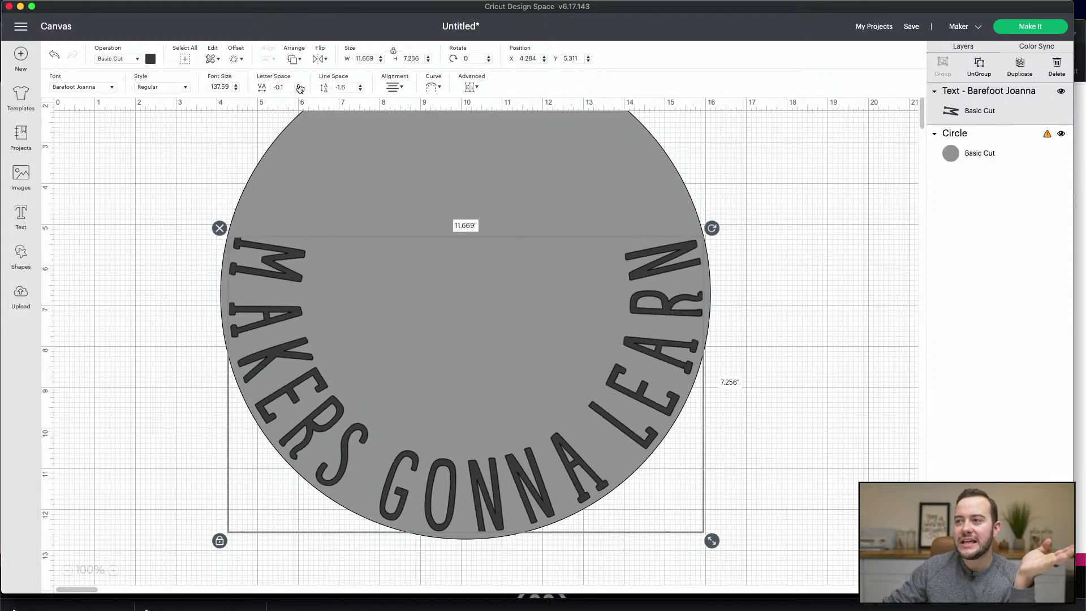
click(299, 86)
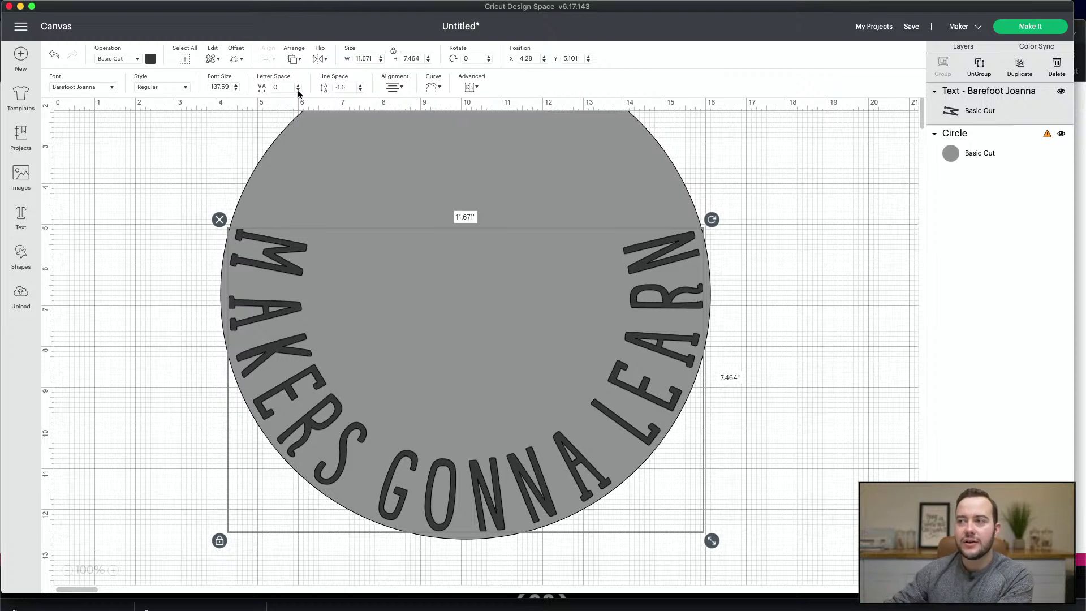
- Tighten the curved text's letter spacing to -1, and loosen it slightly to -0.9
click(299, 89)
click(299, 89)
click(299, 90)
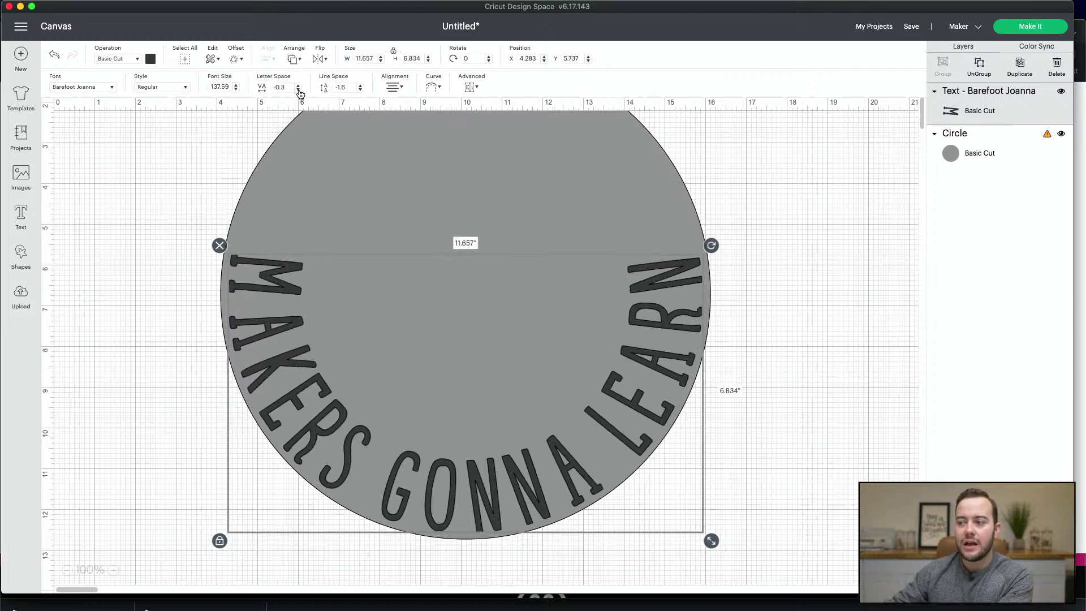
click(299, 89)
click(299, 90)
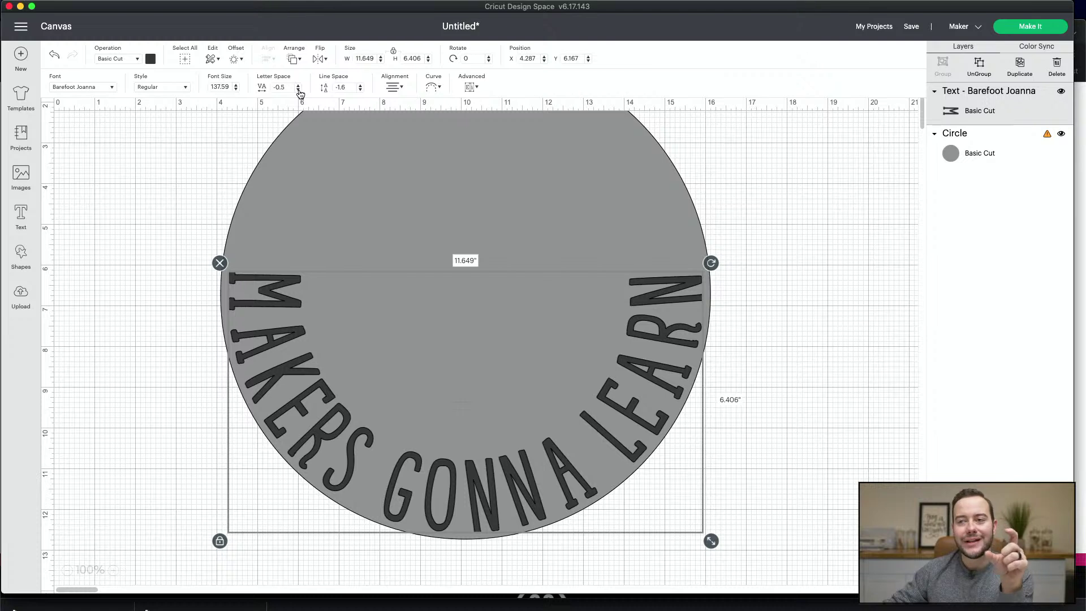
click(299, 89)
click(298, 89)
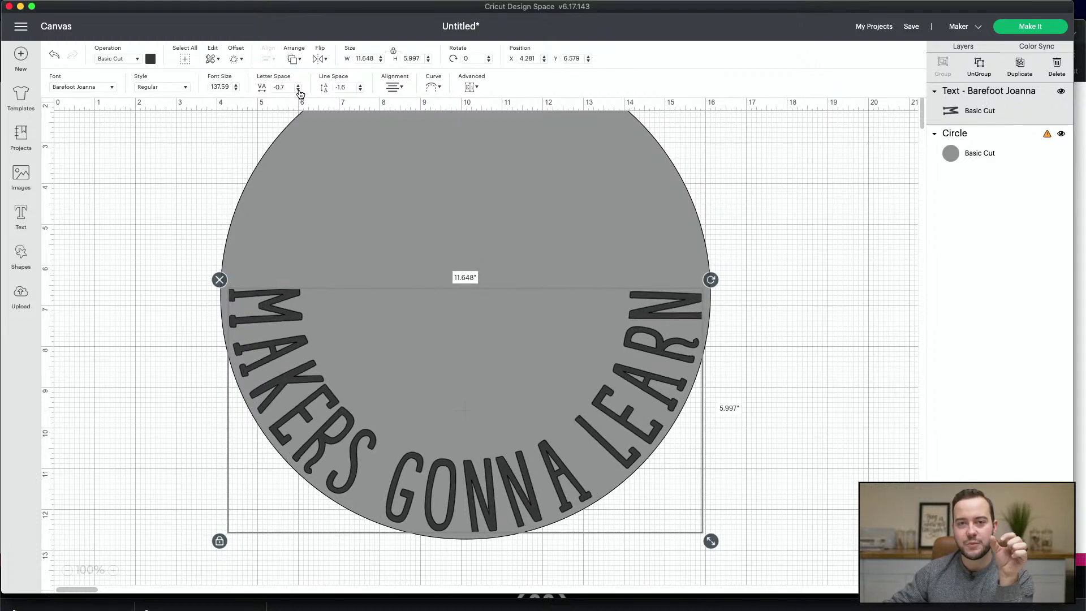
click(299, 89)
click(298, 89)
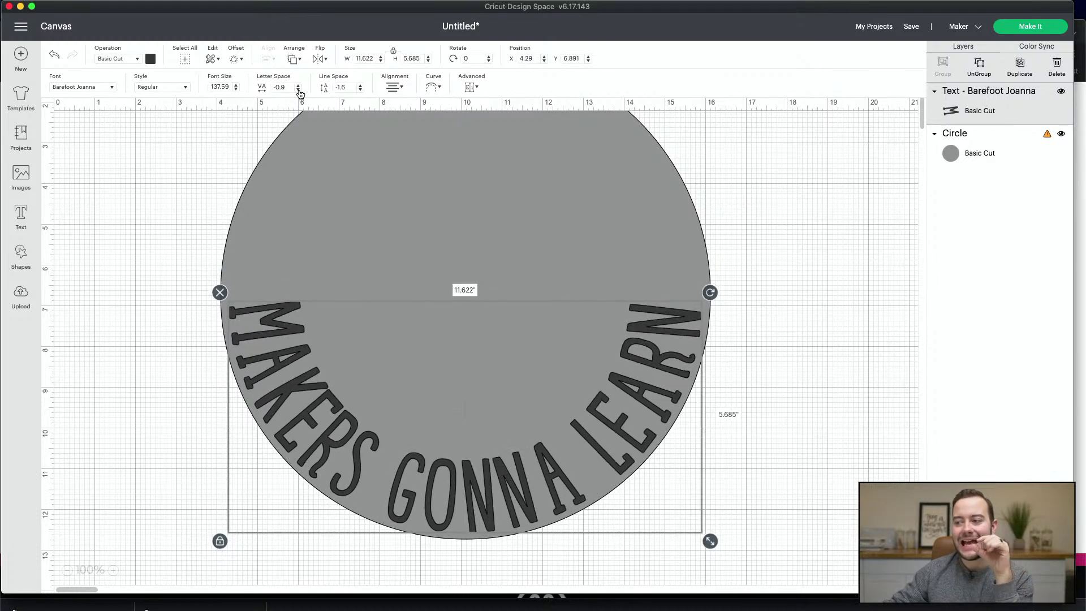
click(299, 89)
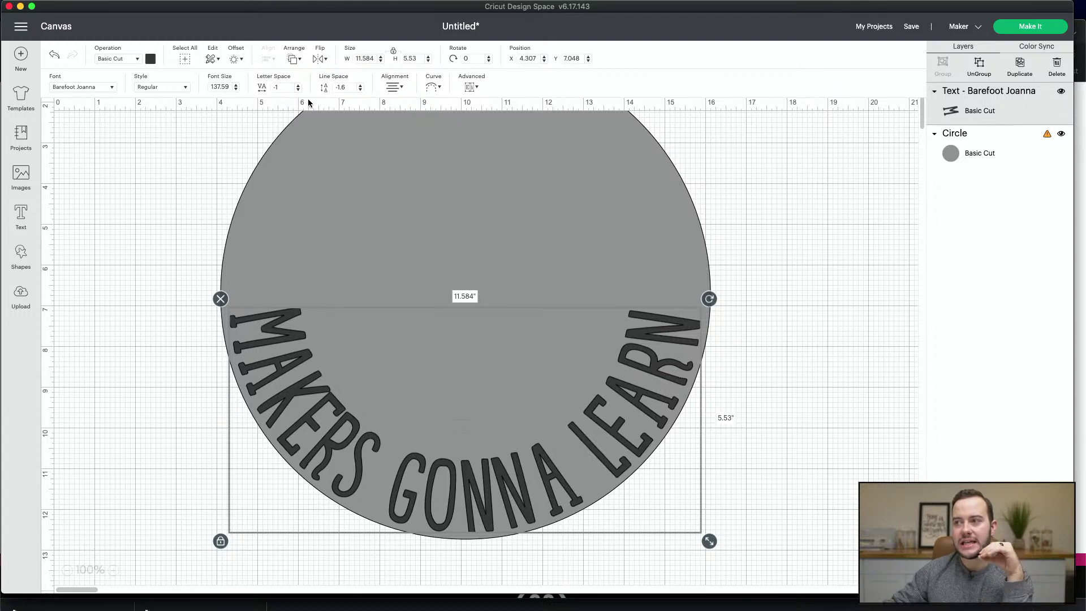
click(298, 85)
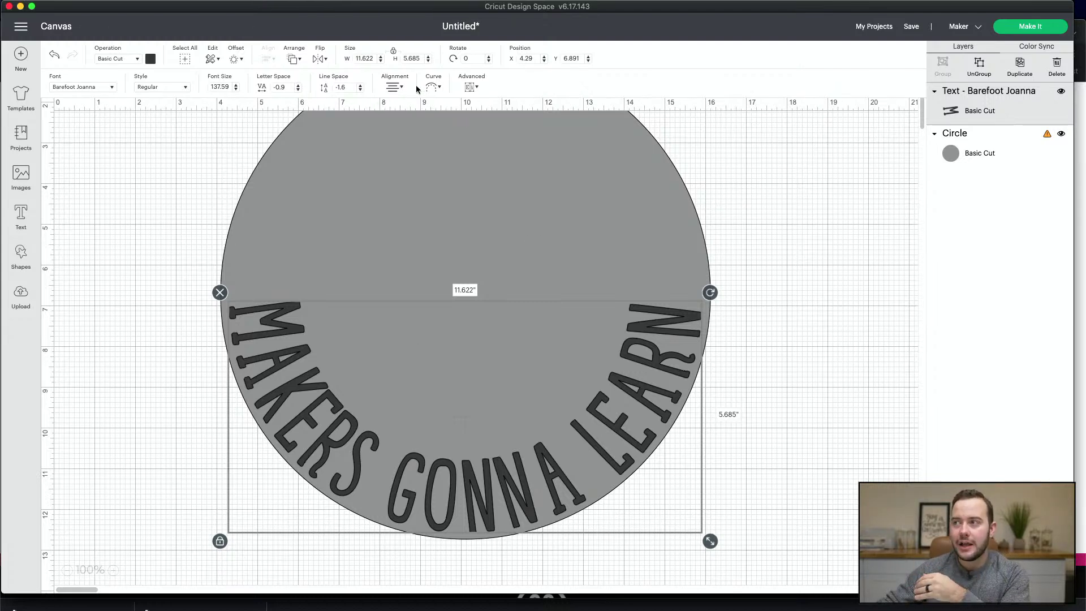
- Straighten the curved text by setting its curve diameter to 0, and set its letter spacing to 0
click(434, 87)
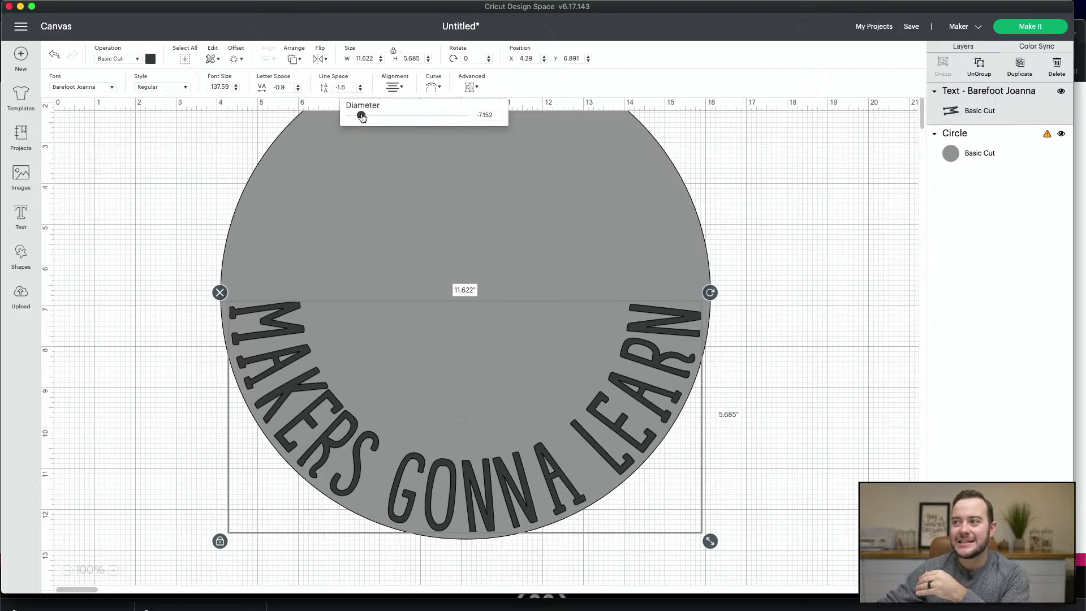
drag(362, 117, 407, 115)
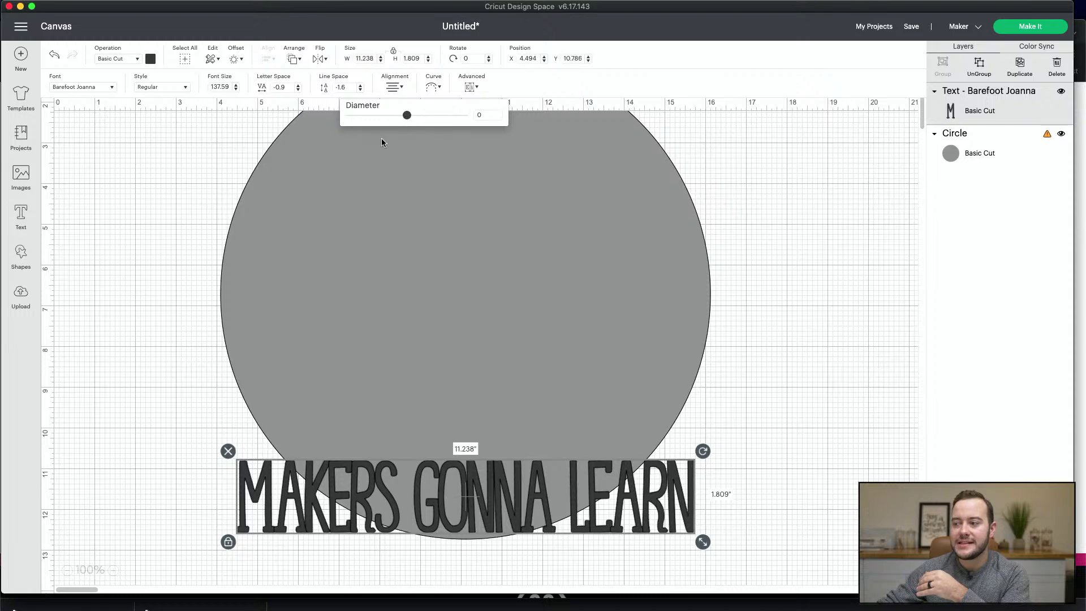
click(299, 85)
click(299, 85)
click(300, 88)
click(299, 88)
click(299, 88)
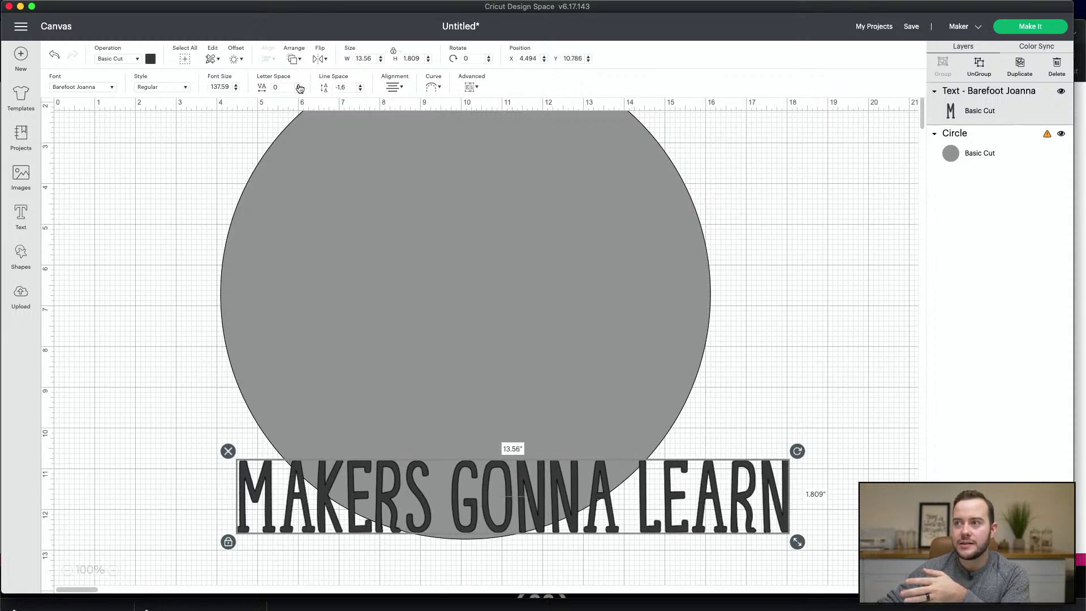
- Delete the circle and move the Makers Gonna Learn text up to about X 2.61, Y 5.20
click(372, 261)
key(Delete)
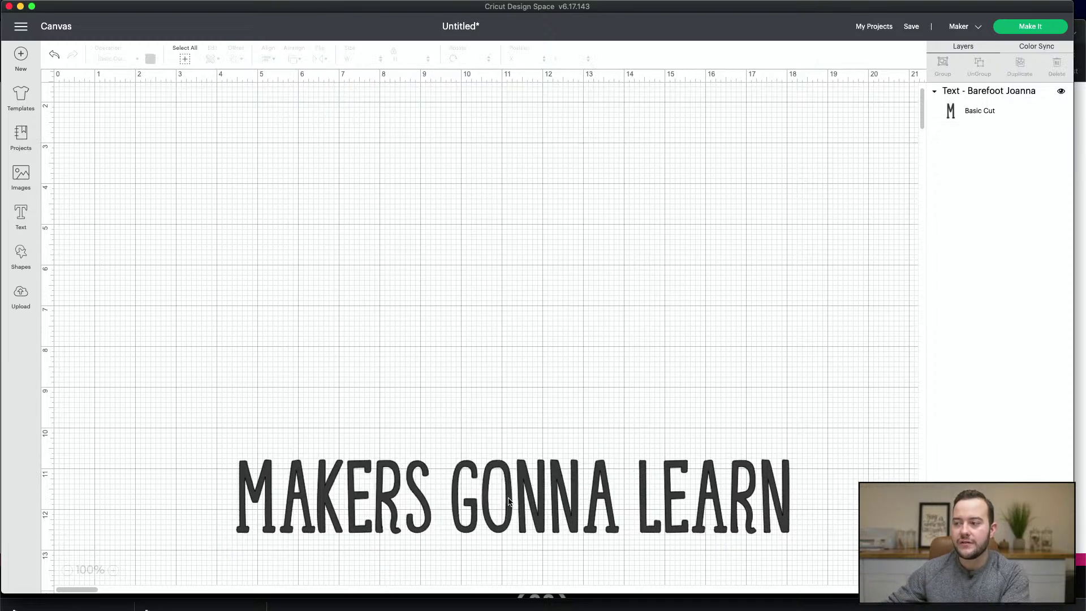
drag(506, 495, 437, 308)
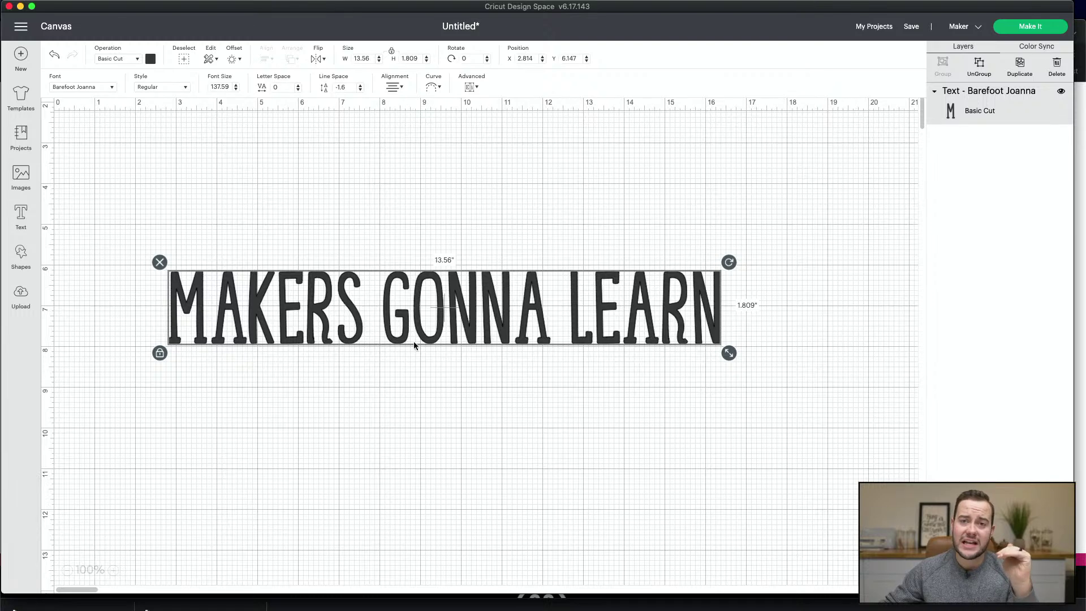
drag(414, 346, 439, 357)
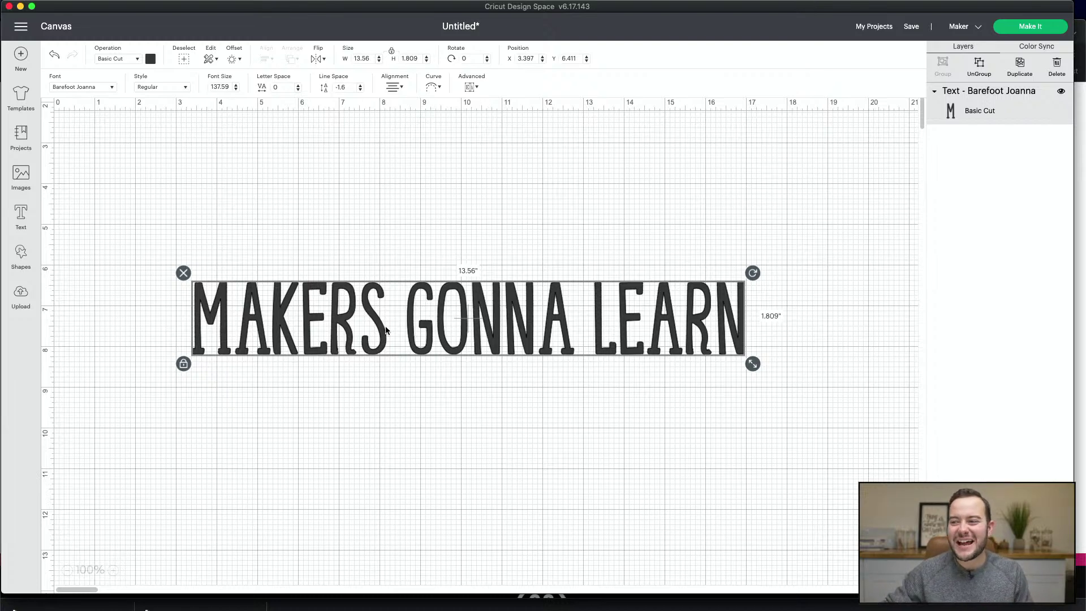
drag(386, 331, 354, 281)
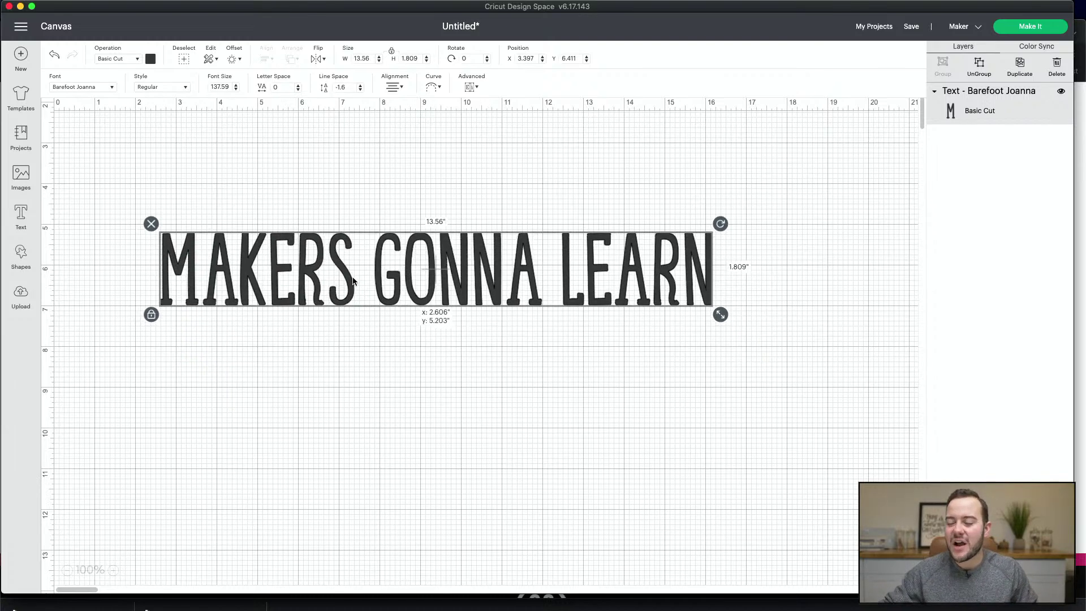
- Change the text's font to Amber Light and reposition it at about X 2.47, Y 5.33
click(94, 86)
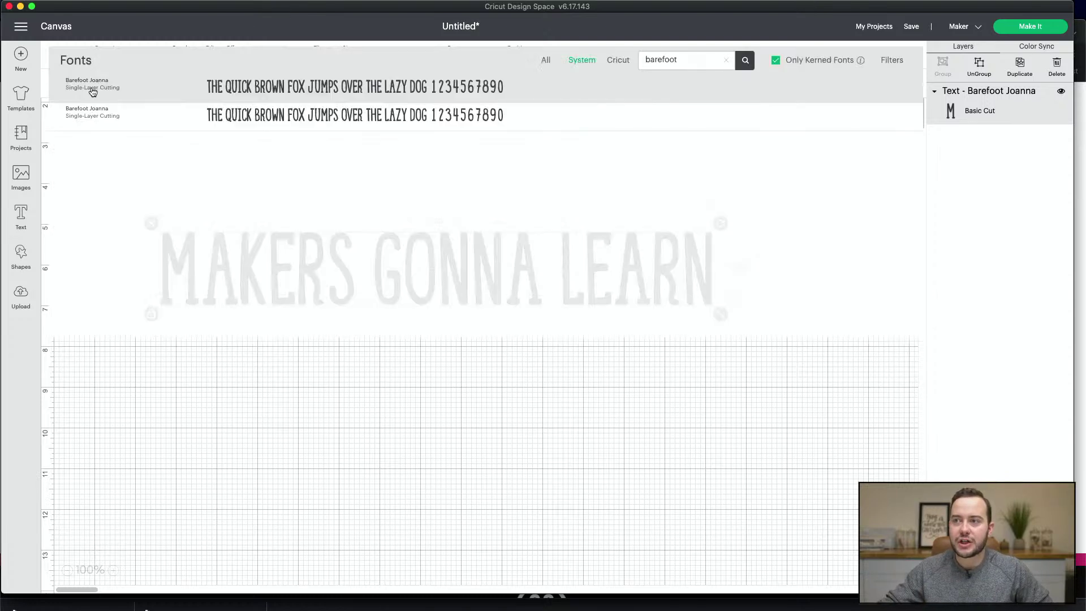
click(727, 60)
click(354, 180)
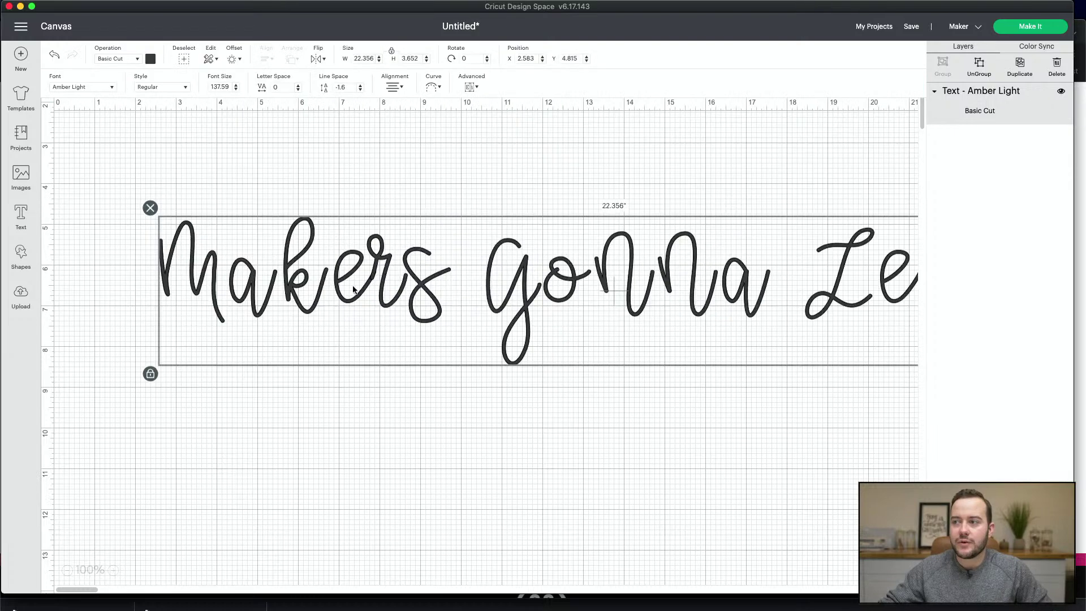
drag(475, 310, 409, 306)
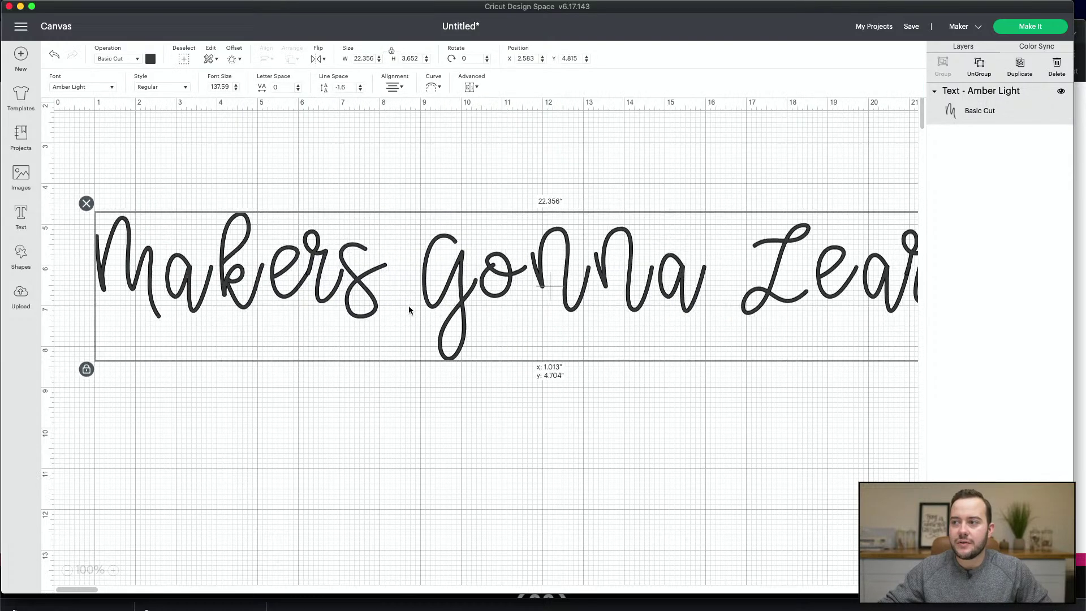
click(66, 569)
drag(440, 279, 486, 295)
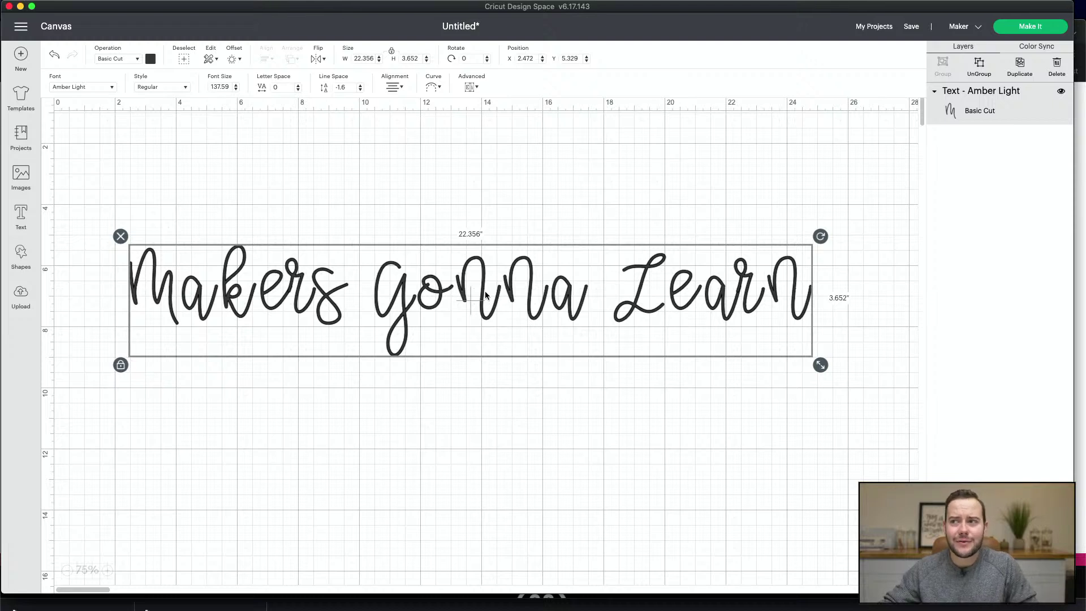
- Reduce the letter spacing of the Amber Light text to -1.1 to bring the script letters together
click(298, 90)
click(298, 89)
click(298, 89)
click(298, 89)
click(298, 89)
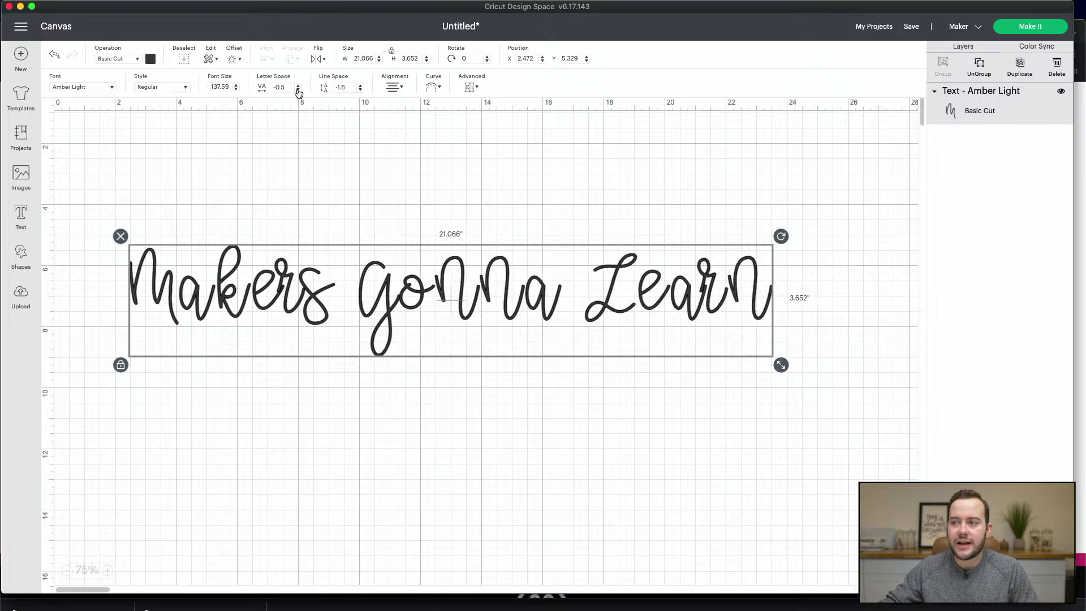
click(298, 89)
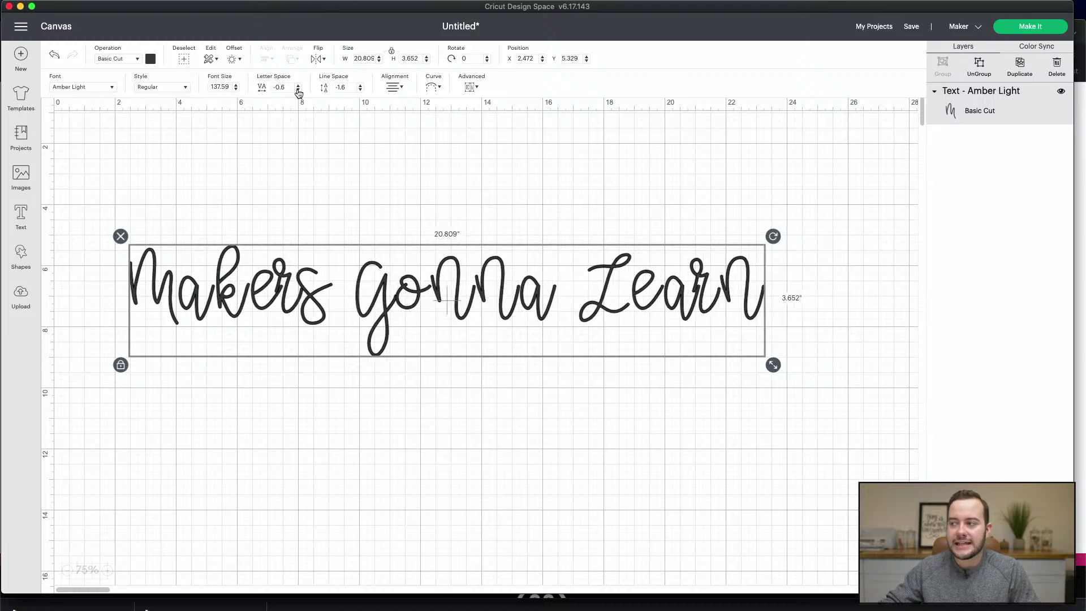
click(298, 89)
click(298, 89)
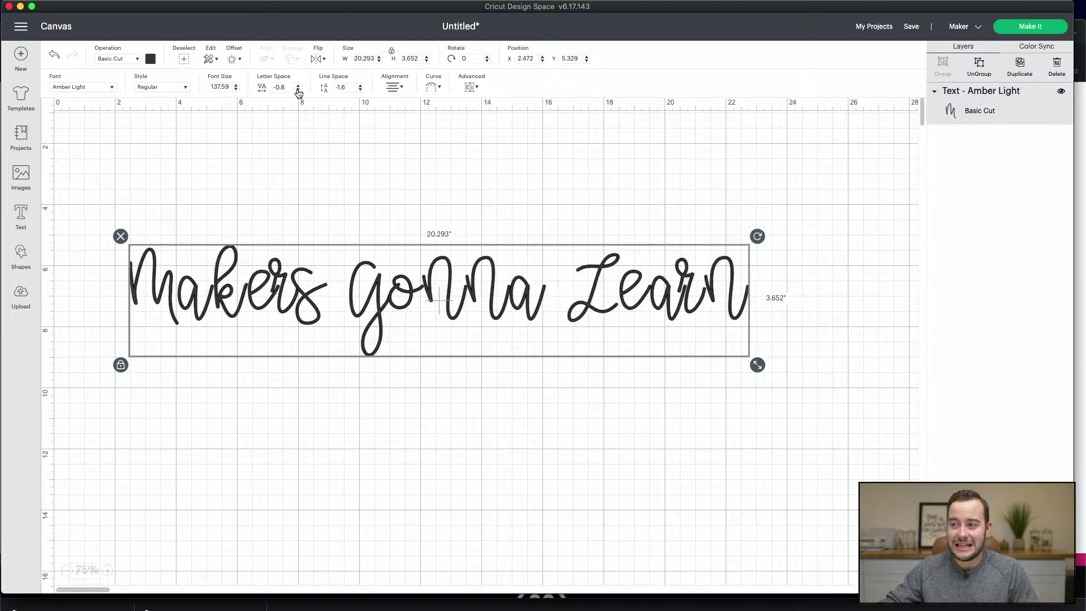
click(298, 89)
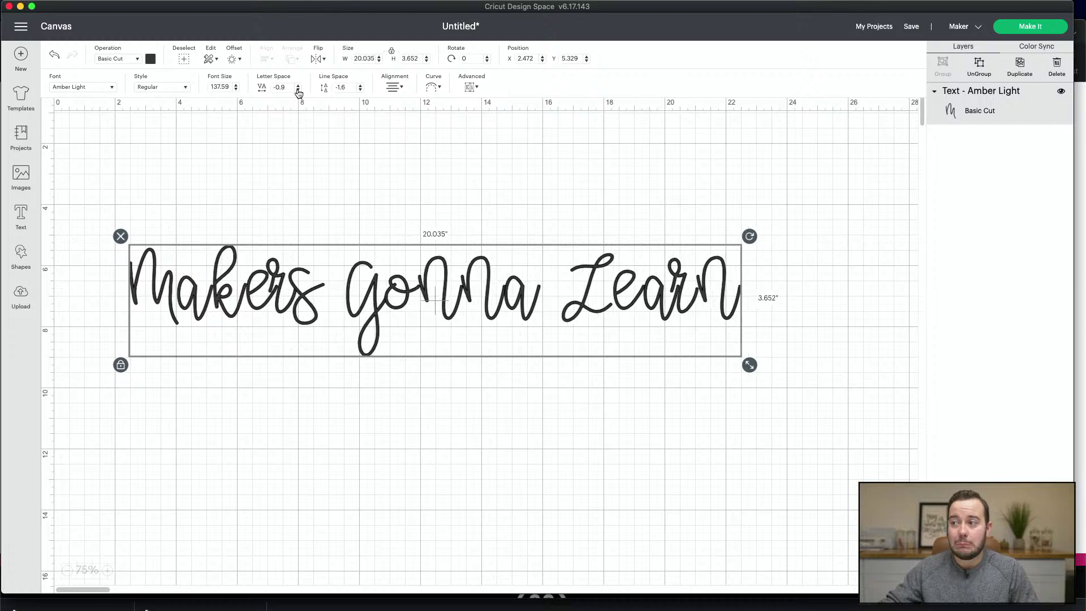
click(299, 90)
click(298, 89)
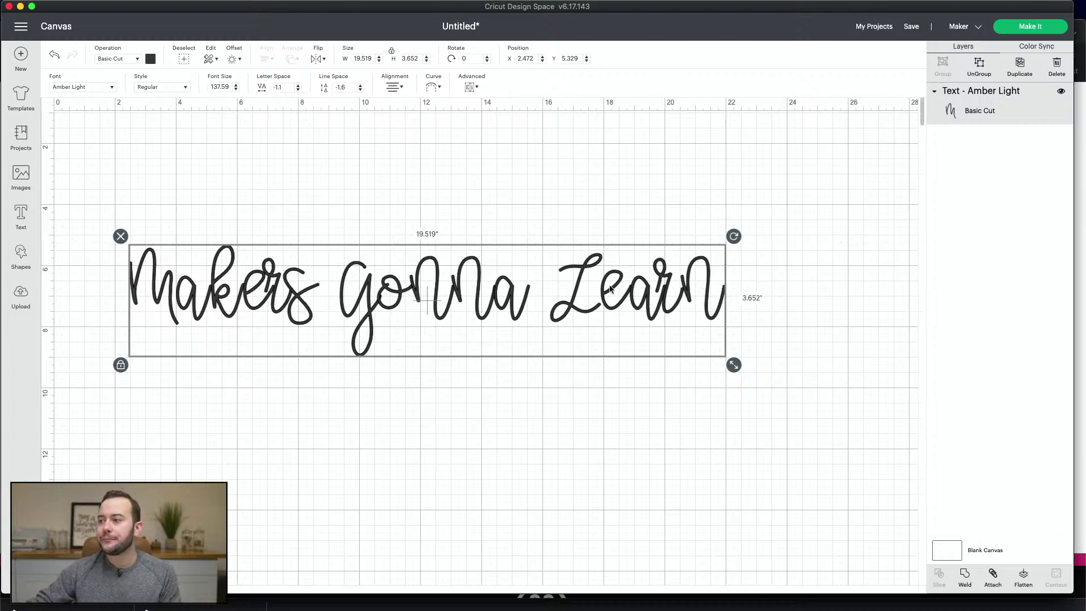
- Move the script text to about X 3.57, Y 4.73 and ungroup it into individual letters
drag(542, 301, 575, 282)
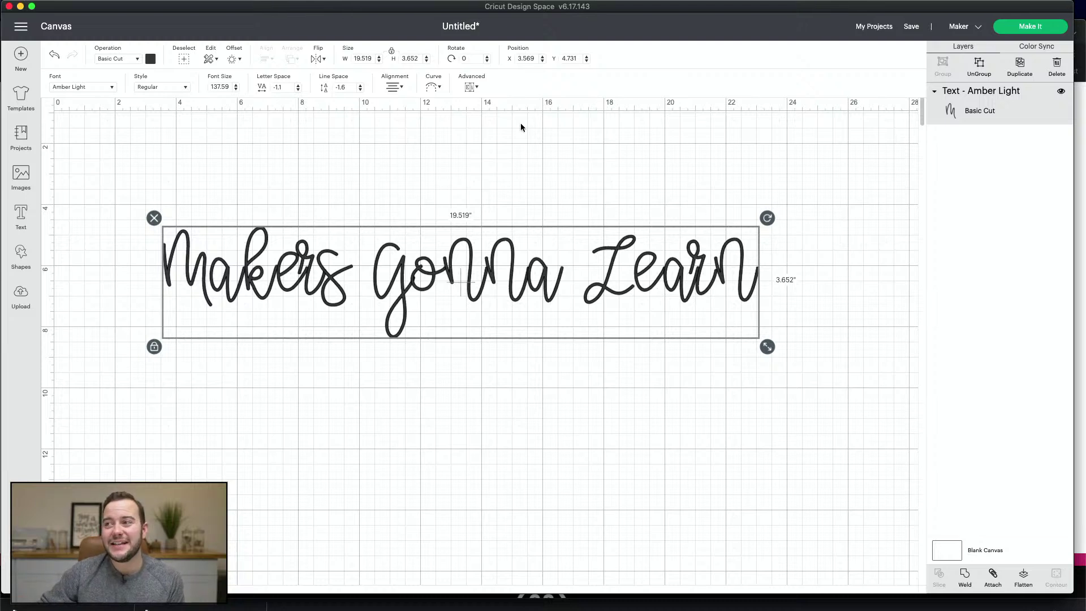
click(473, 87)
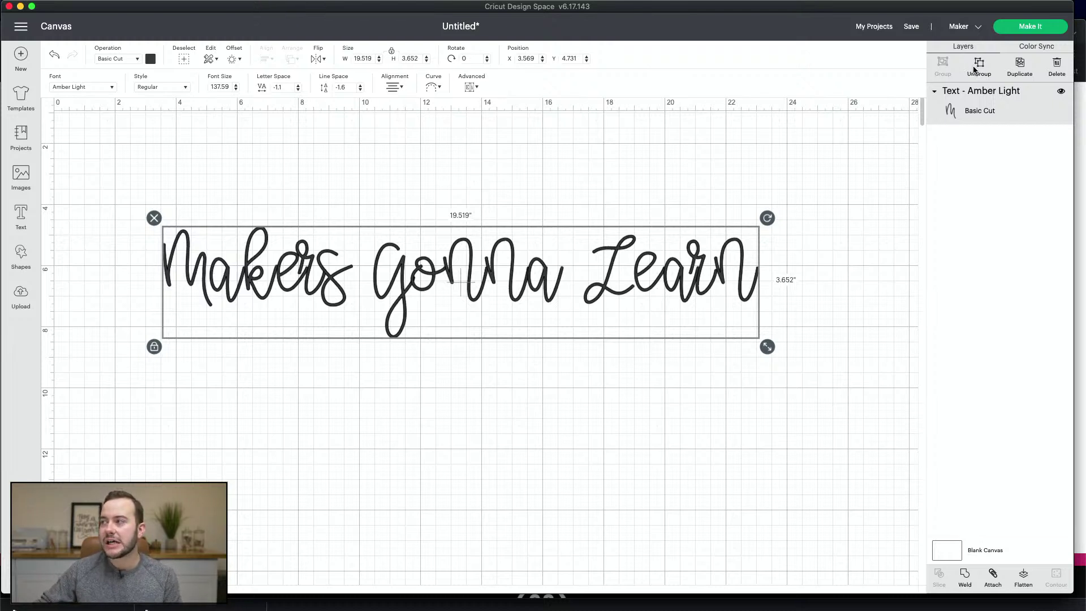
click(974, 69)
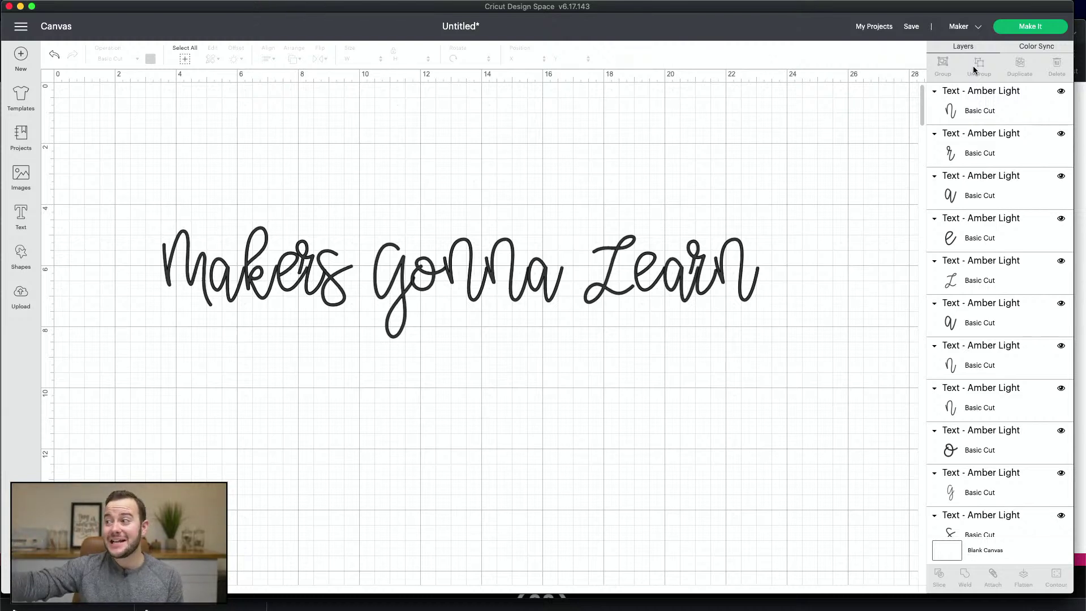
- Move the letter L out of the phrase to about X 12.90, Y 12.40, and undo the move
scroll(960, 265, down, 5)
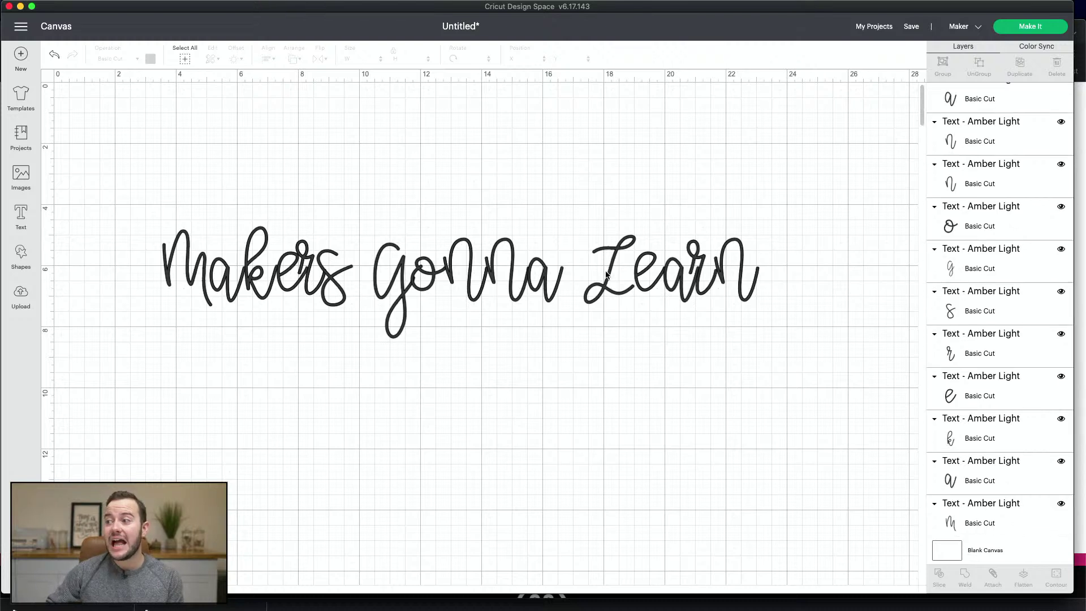
drag(607, 274, 474, 495)
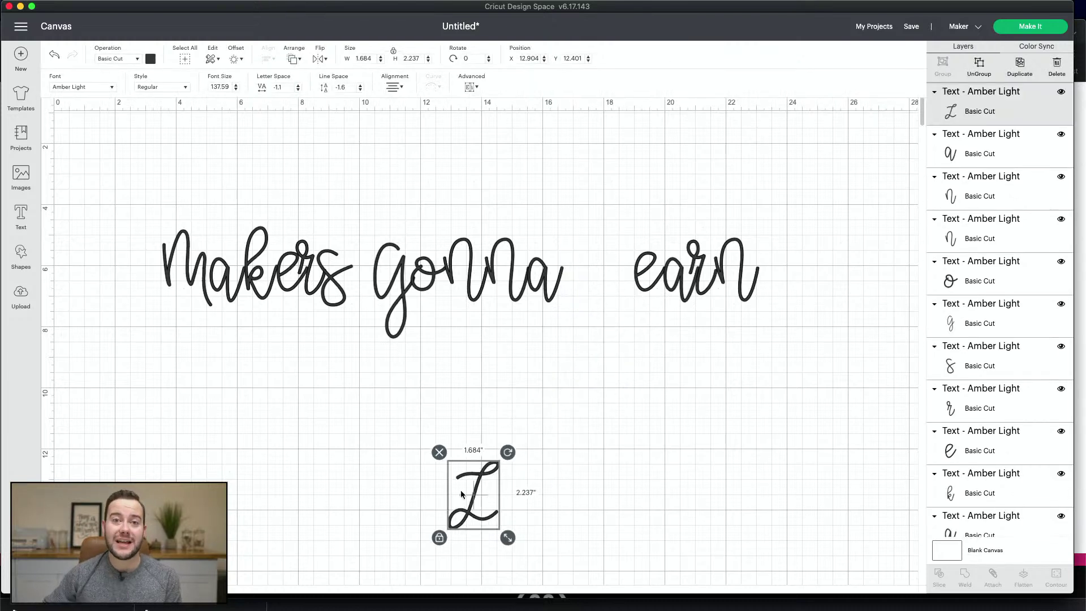
click(55, 57)
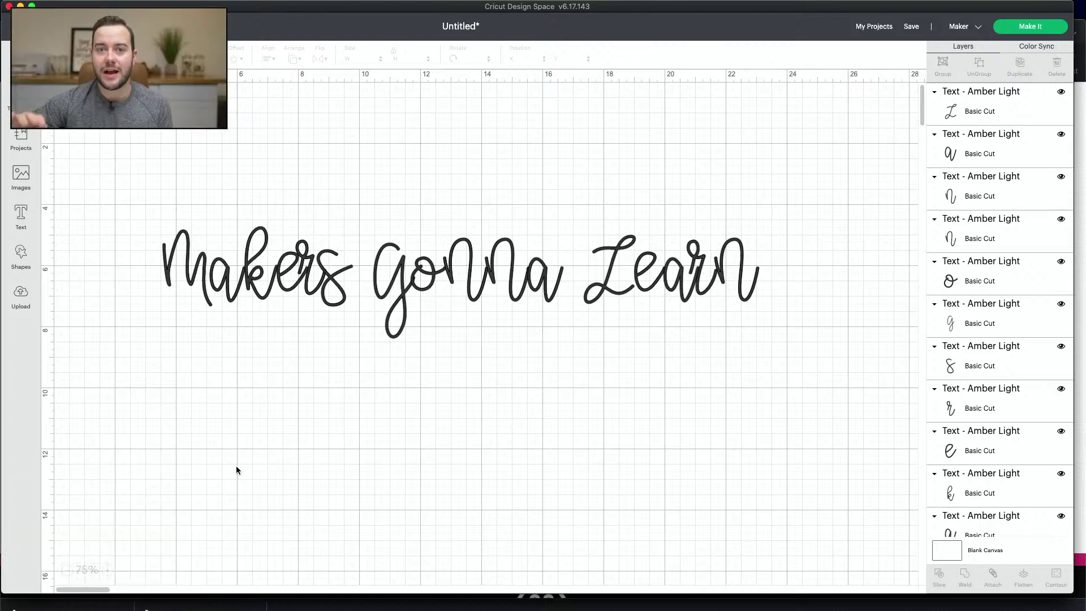
- Select all the letters of Gonna and move the word beneath Makers, at about X 3.71, Y 7.52
click(106, 571)
scroll(226, 447, left, 4)
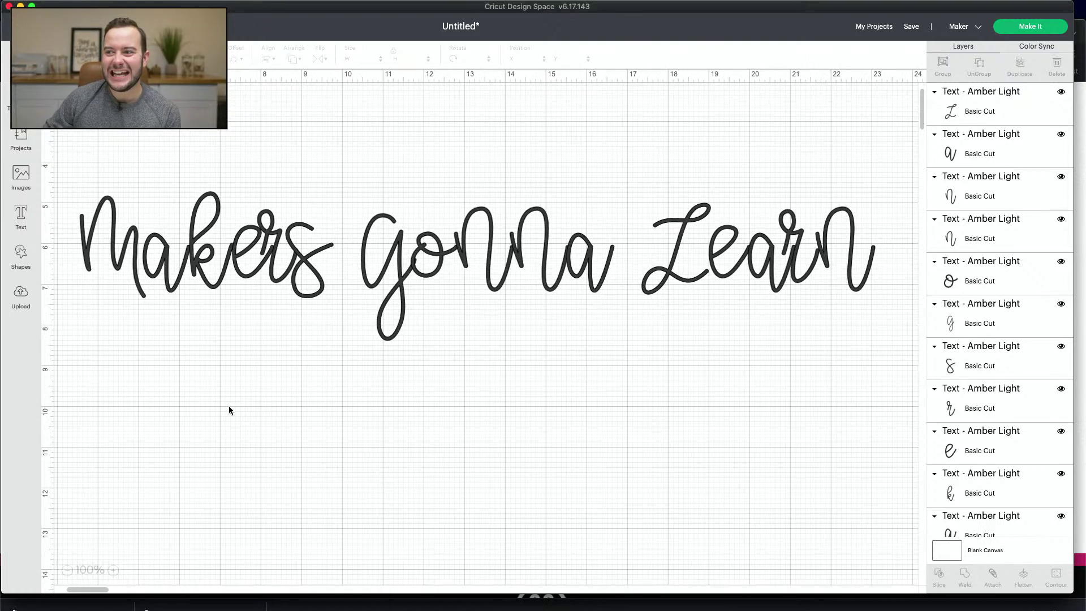
mouse_move(627, 187)
mouse_down()
mouse_move(416, 336)
mouse_move(427, 336)
mouse_move(240, 442)
mouse_move(150, 435)
mouse_up()
click(250, 343)
scroll(250, 343, left, 8)
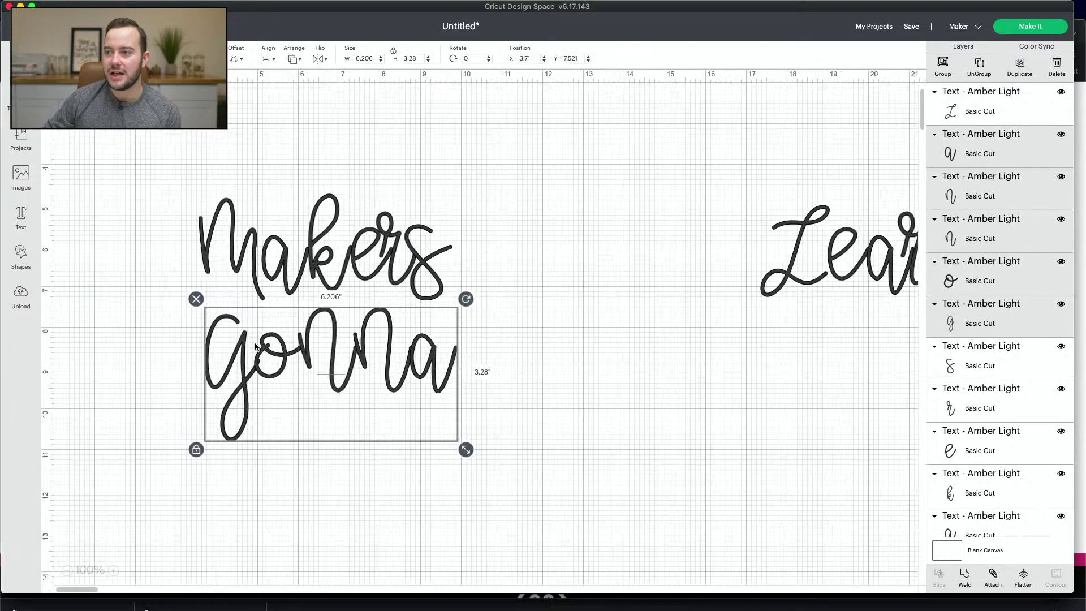
- Move Makers and Gonna together to about X 6.67, Y 2.47, and place the letters of Learn beneath them at about X 6.95, Y 9.03
drag(127, 173, 470, 439)
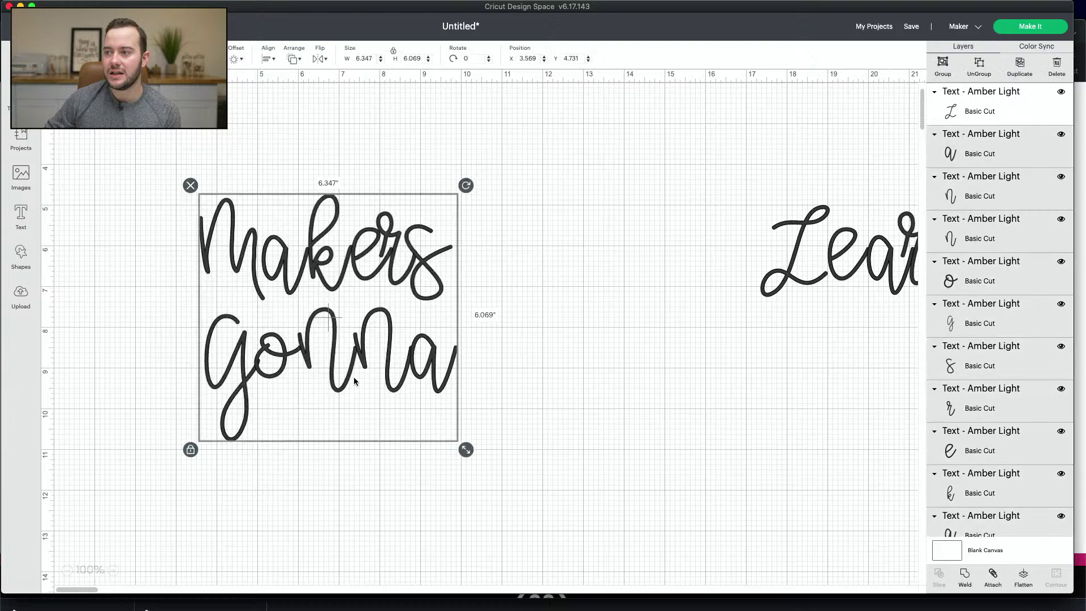
drag(357, 382, 545, 299)
scroll(648, 329, right, 5)
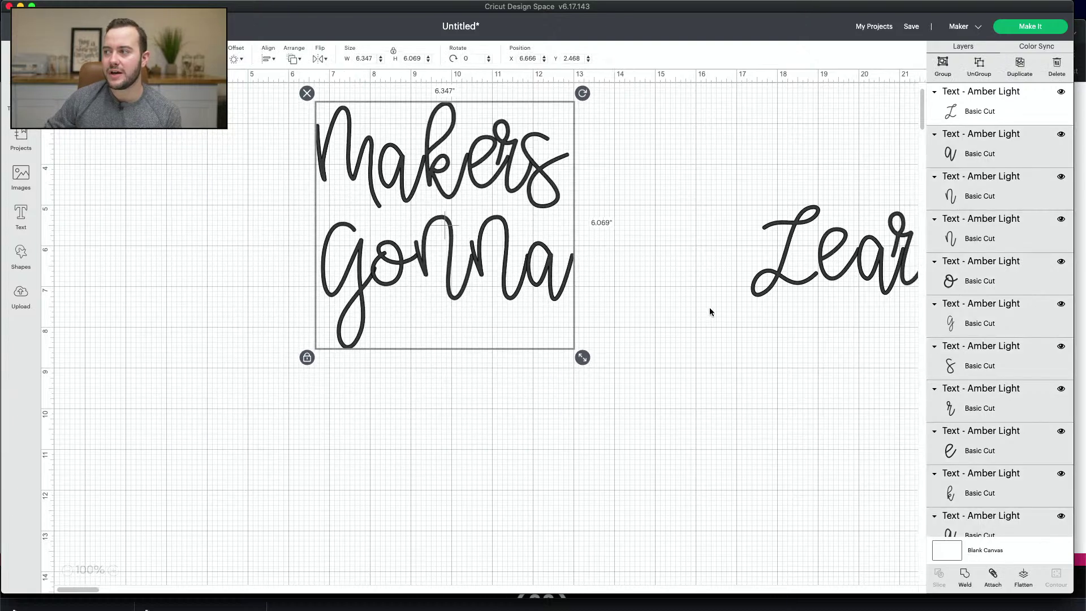
drag(677, 305, 928, 215)
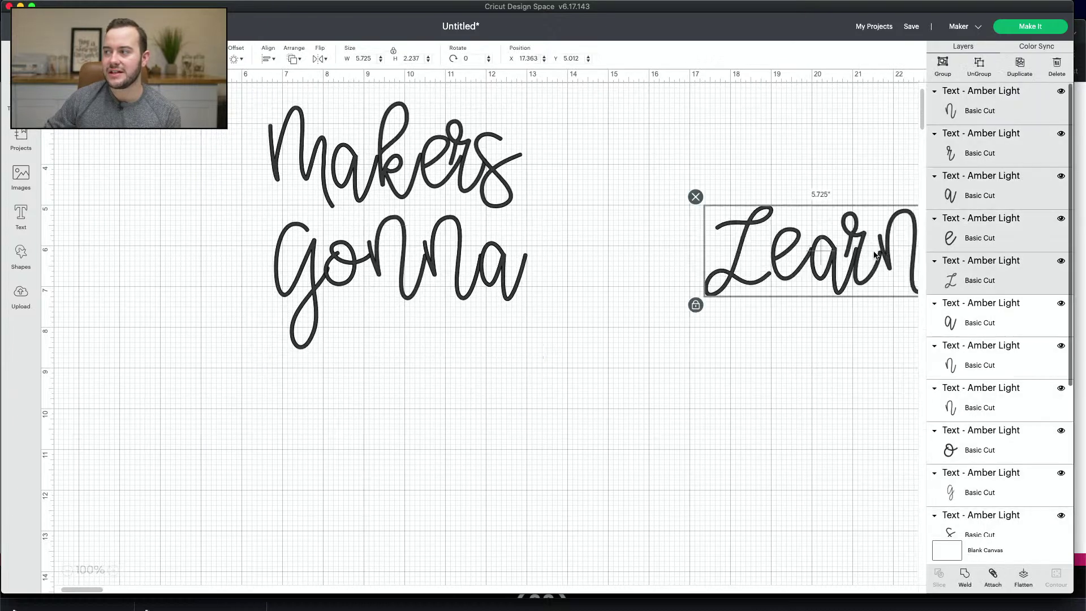
drag(878, 255, 456, 417)
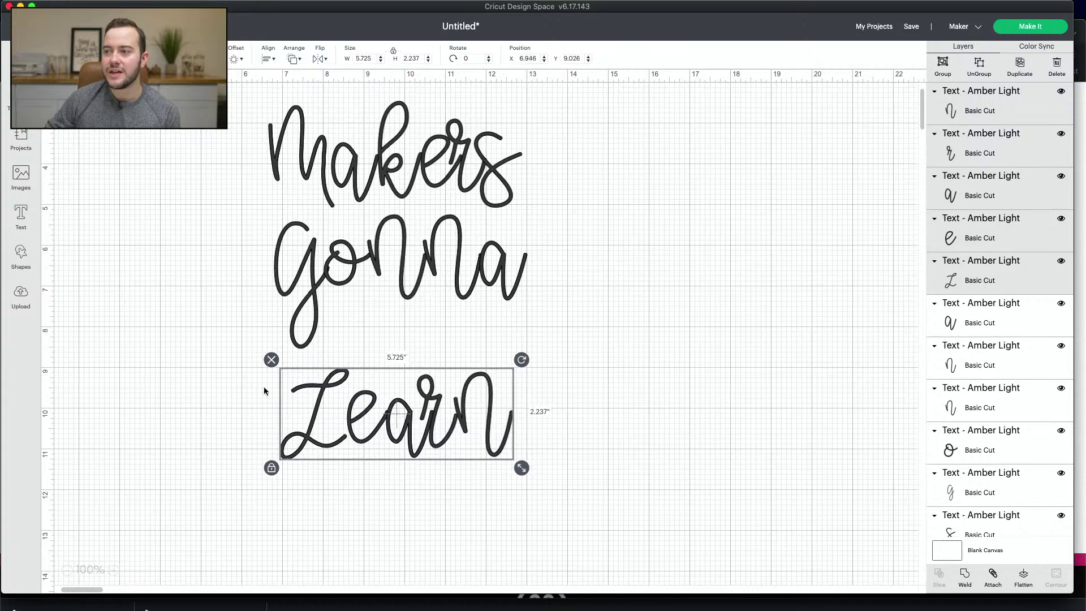
- Nudge the letters a, e, r and s of Makers to adjust their joins, placing r and s at about X 11.16, Y 2.91
click(113, 570)
scroll(255, 432, up, 3)
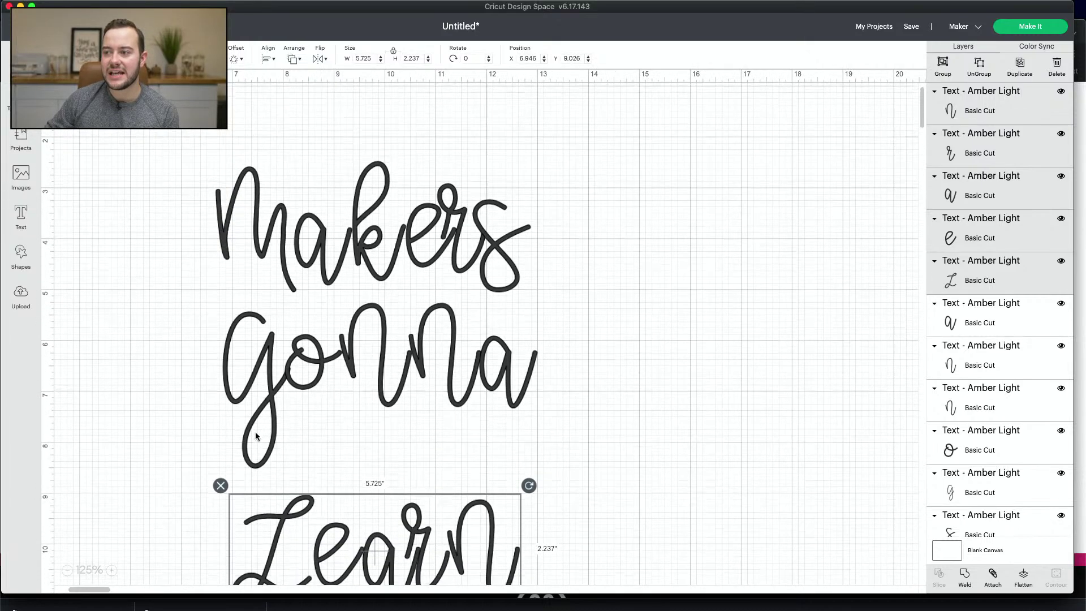
scroll(256, 432, left, 4)
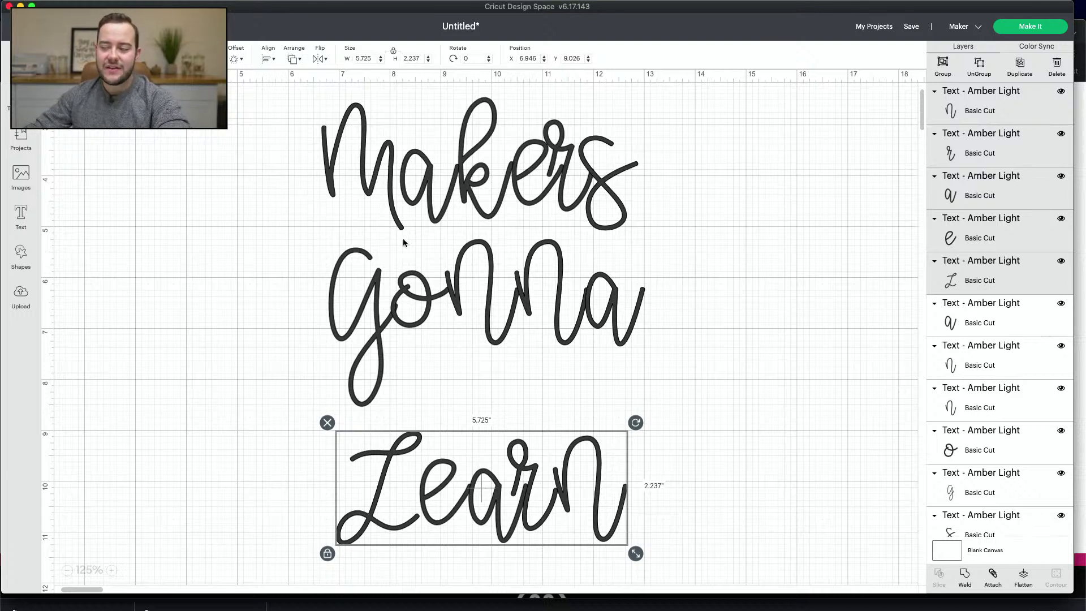
click(303, 225)
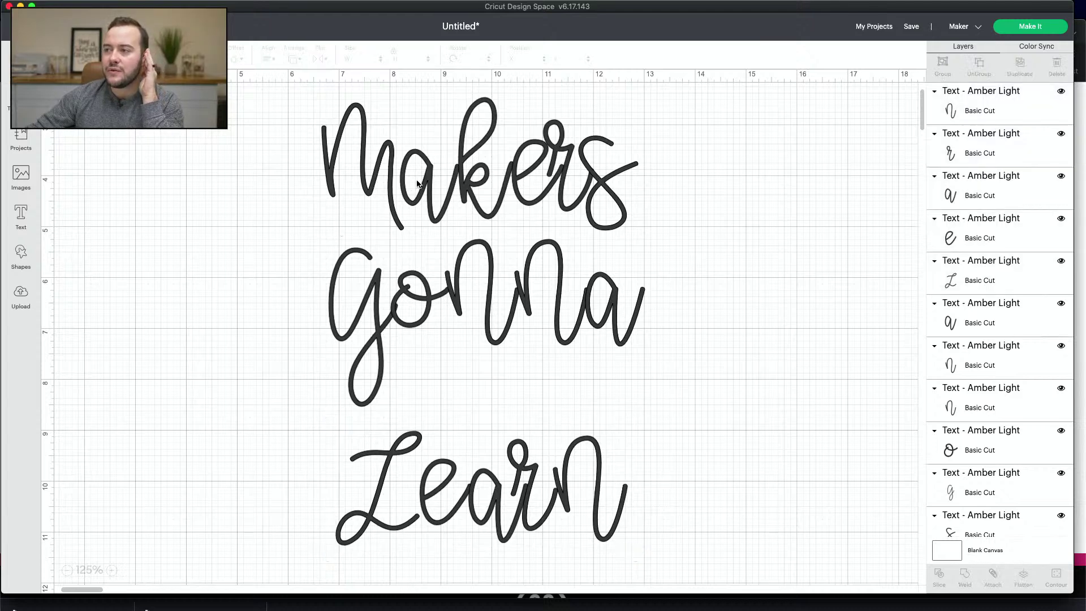
drag(418, 184, 424, 183)
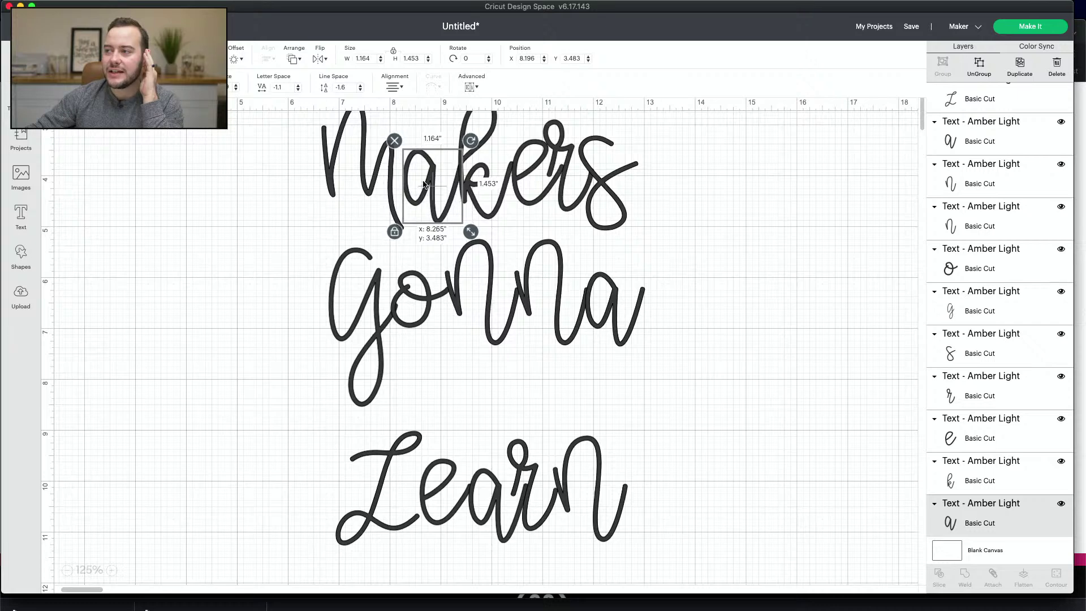
click(721, 214)
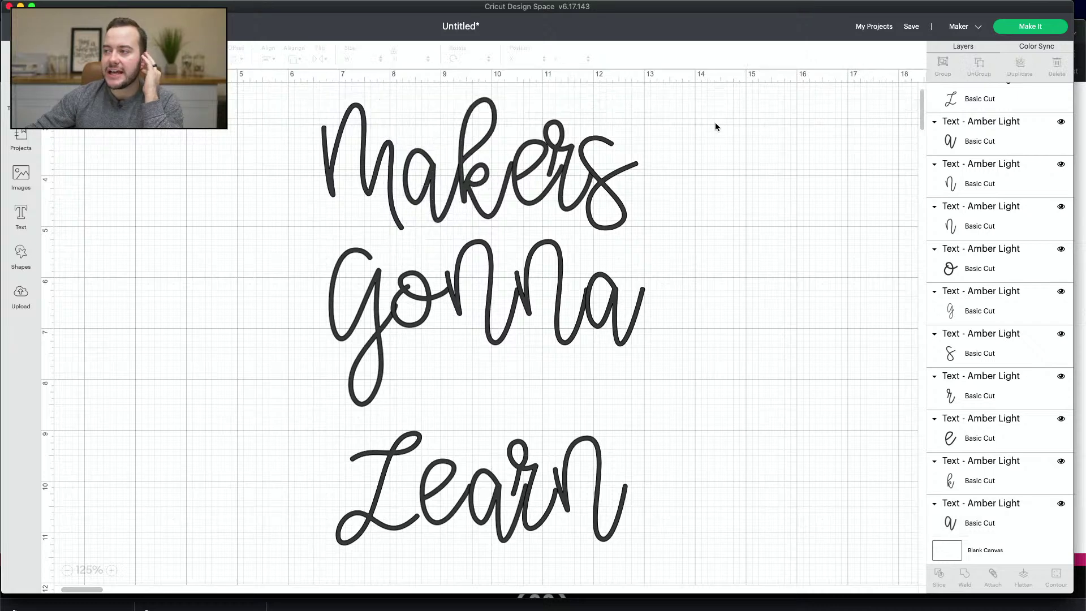
mouse_move(716, 124)
mouse_down()
mouse_move(530, 193)
mouse_move(536, 165)
mouse_up()
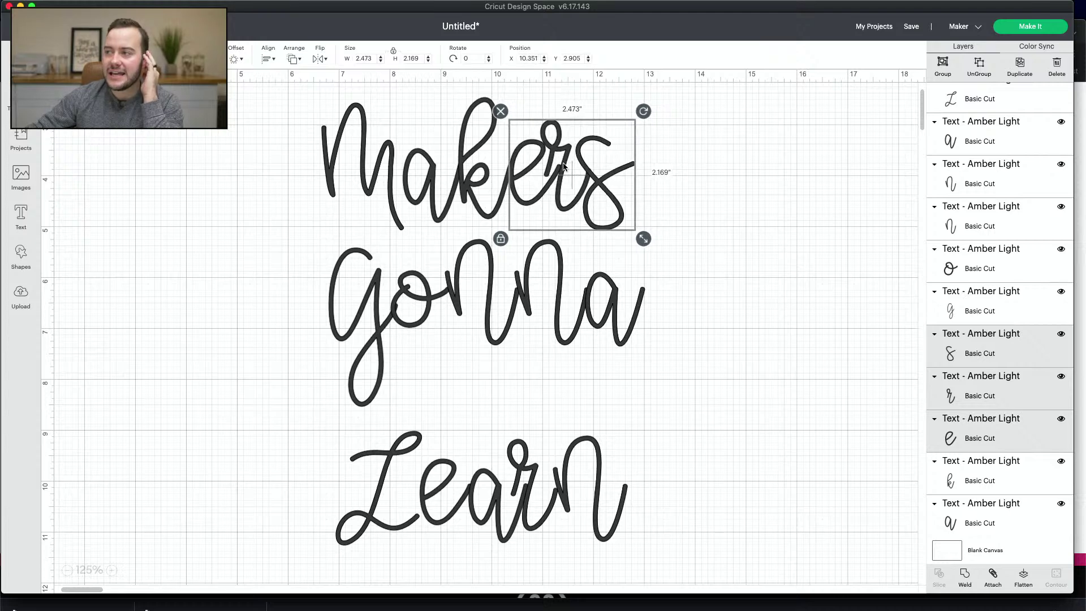
click(767, 168)
drag(679, 197, 601, 184)
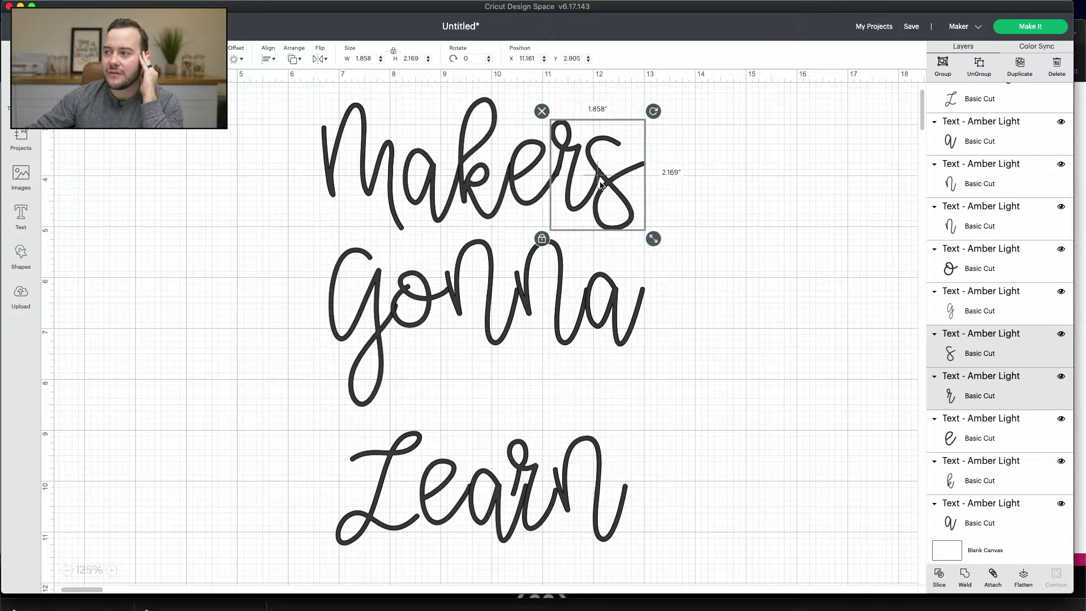
click(767, 175)
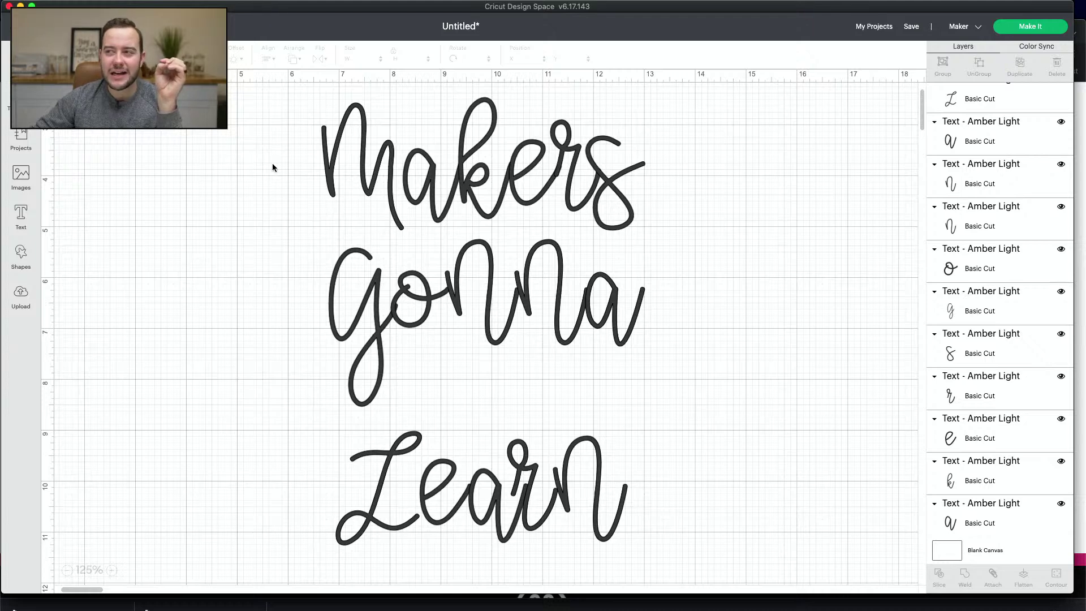
- Weld all the letters of Makers into one shape and shift the welded word slightly right and up
drag(266, 169, 676, 170)
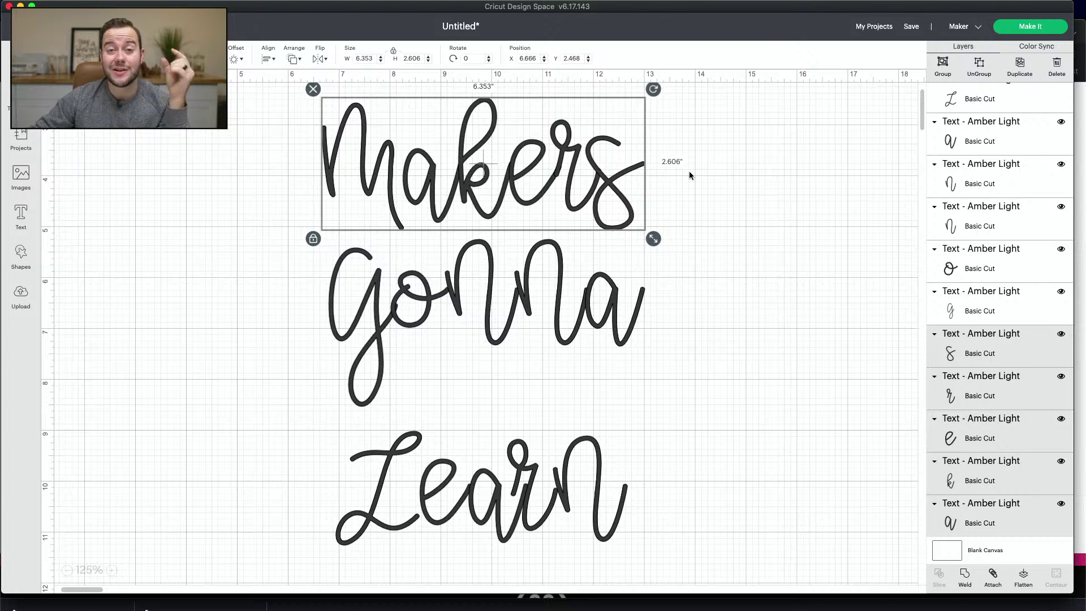
click(966, 578)
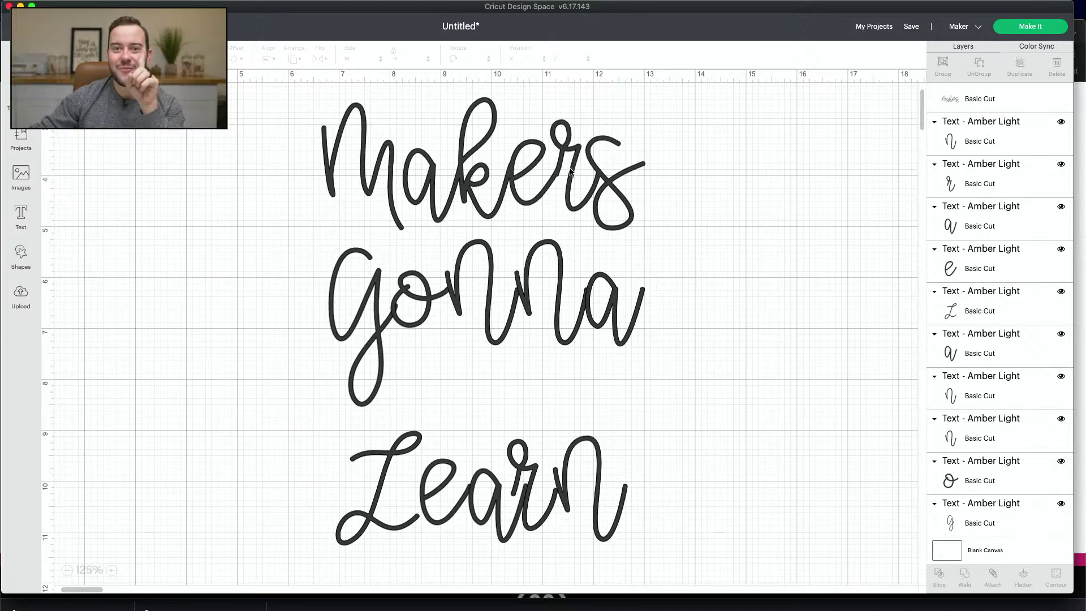
mouse_move(512, 160)
mouse_down()
mouse_move(540, 159)
mouse_move(519, 158)
mouse_up()
click(581, 399)
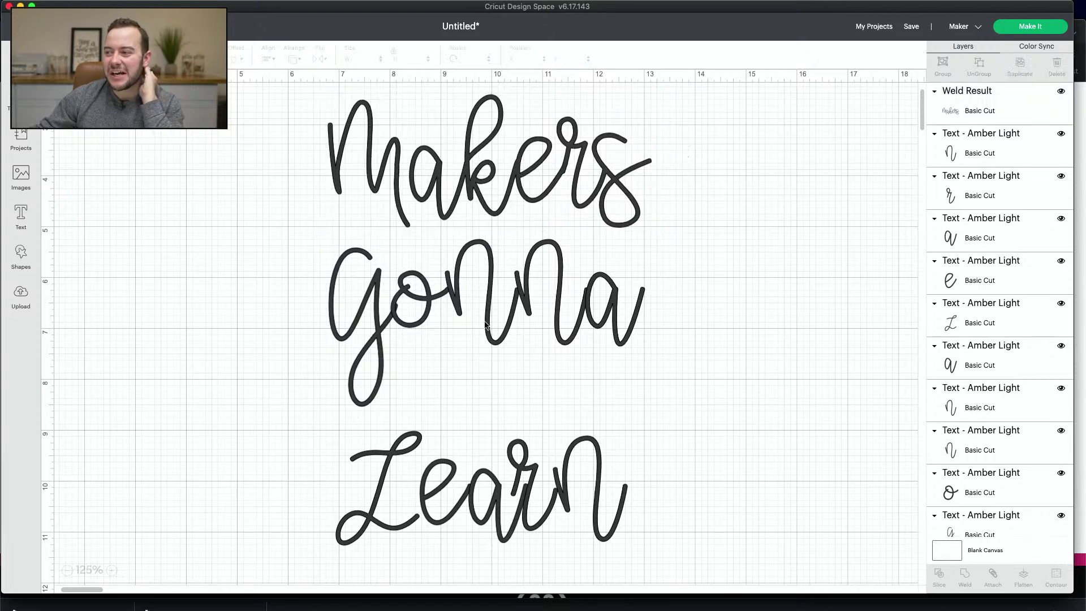
- Shift the last n and a of Gonna slightly left, and raise the g and o to about X 6.77, Y 5.35
click(617, 312)
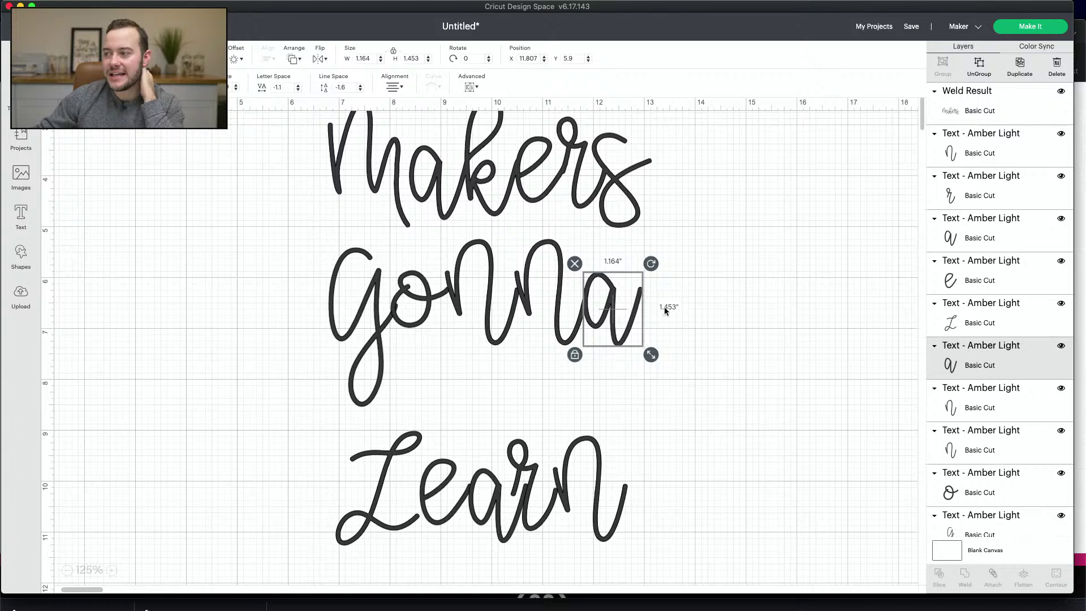
drag(753, 314, 541, 284)
click(905, 351)
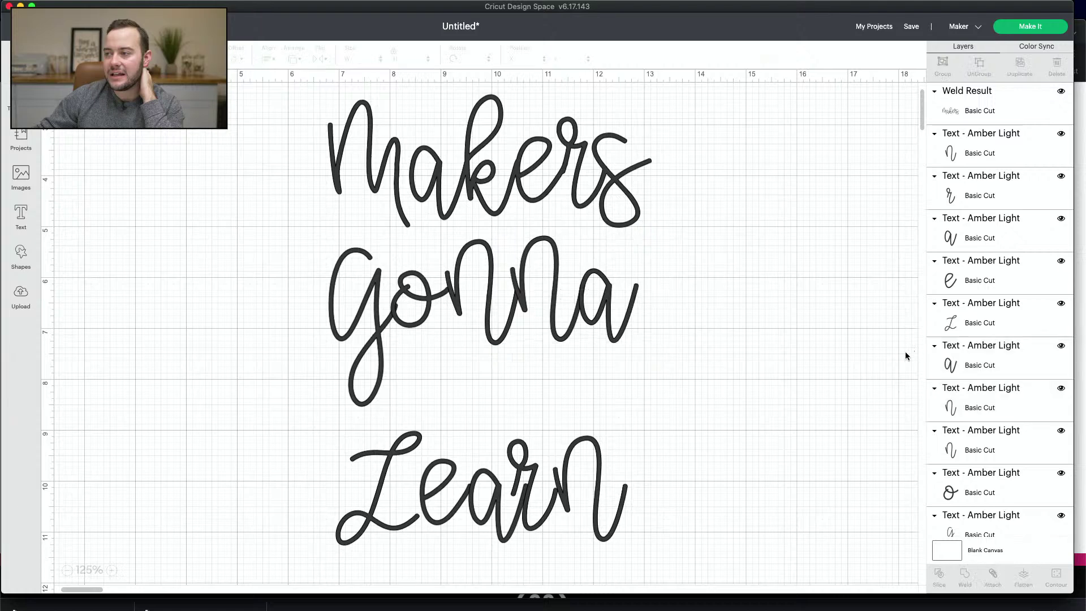
click(383, 338)
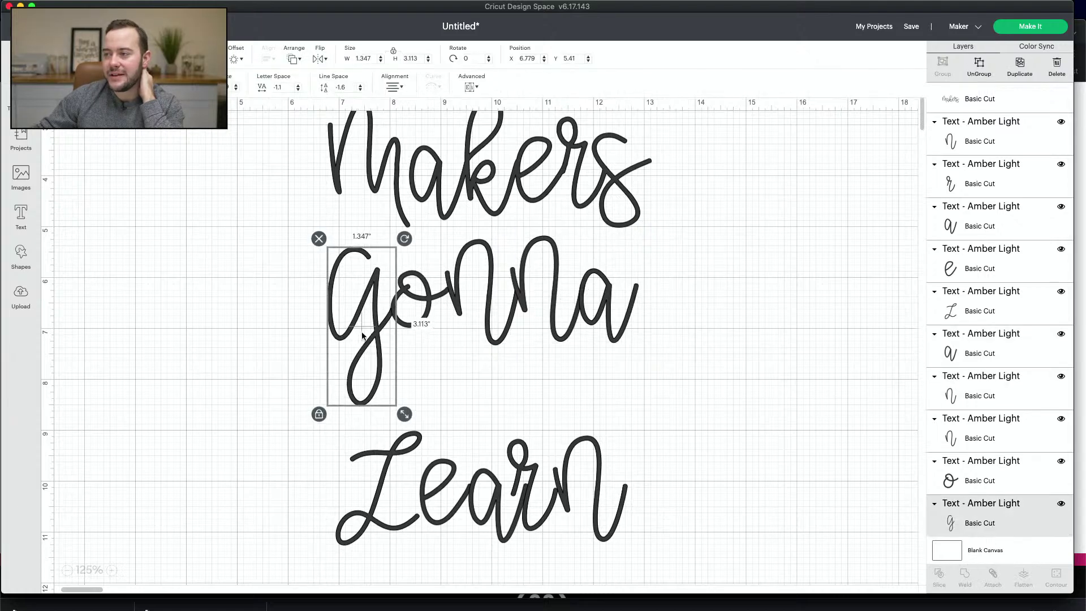
click(249, 334)
drag(254, 316, 403, 306)
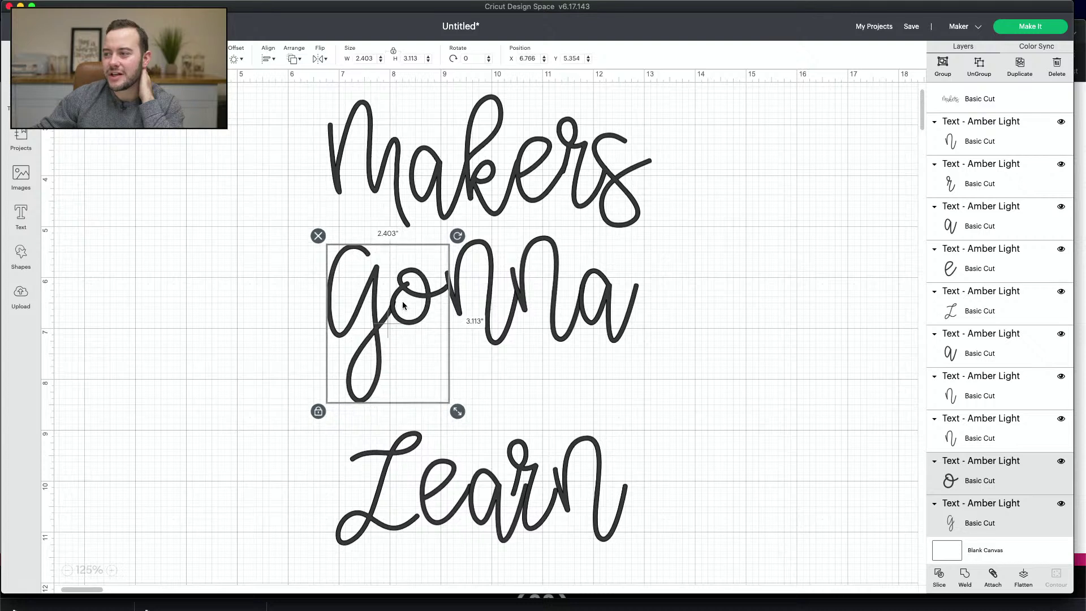
click(269, 317)
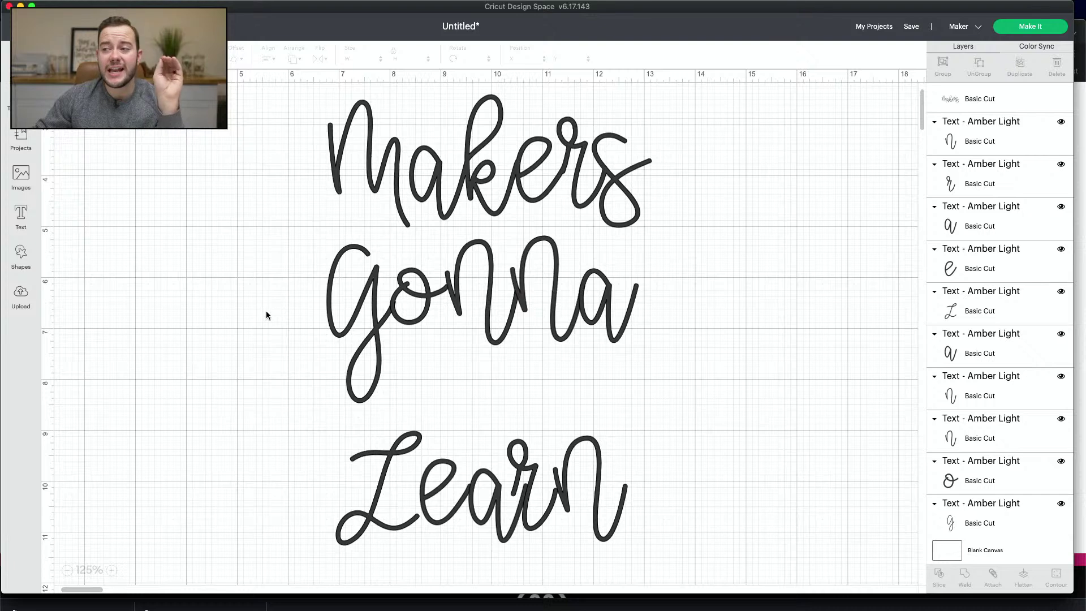
- Weld all the letters of Gonna into one shape, and undo the weld
drag(266, 312, 693, 314)
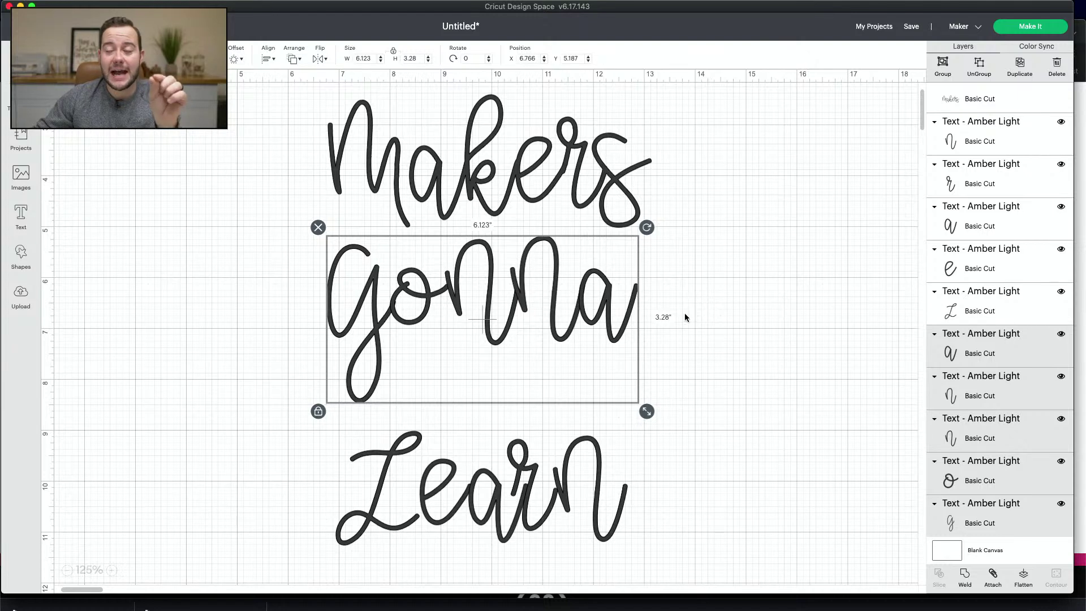
click(965, 580)
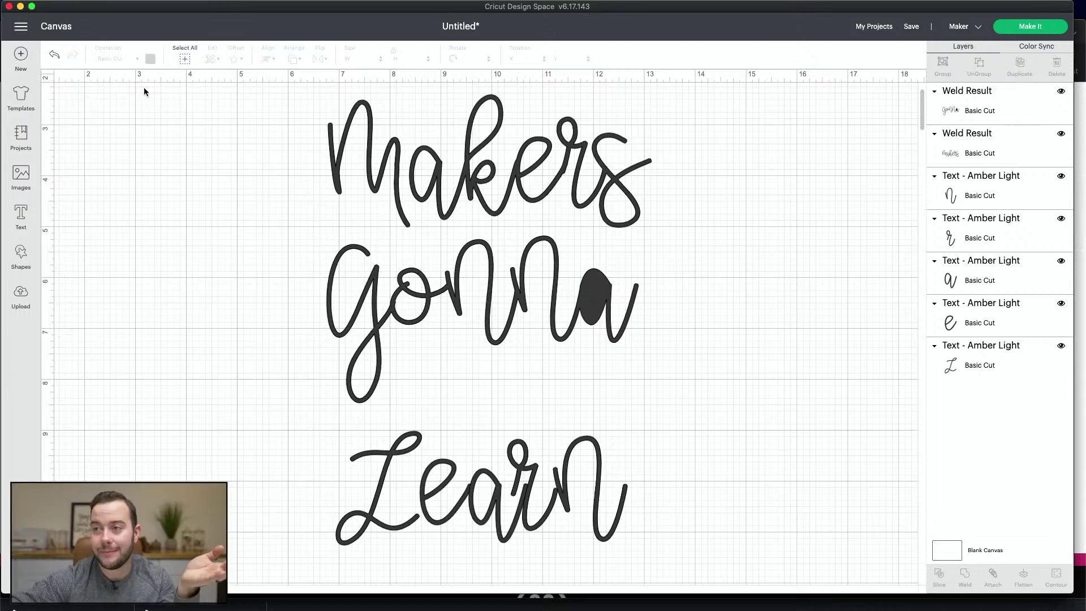
click(350, 305)
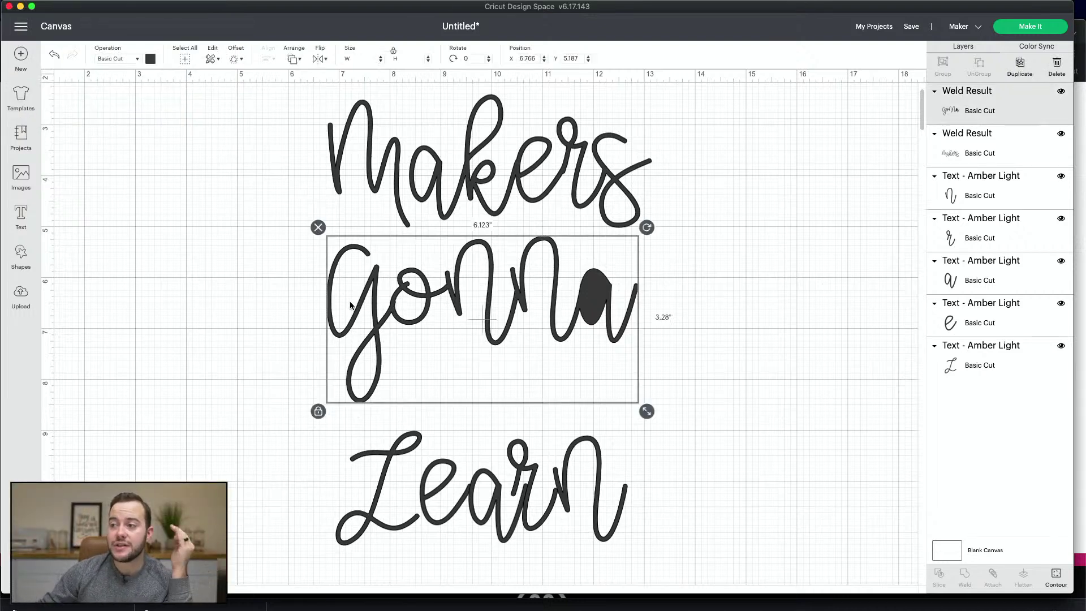
click(54, 54)
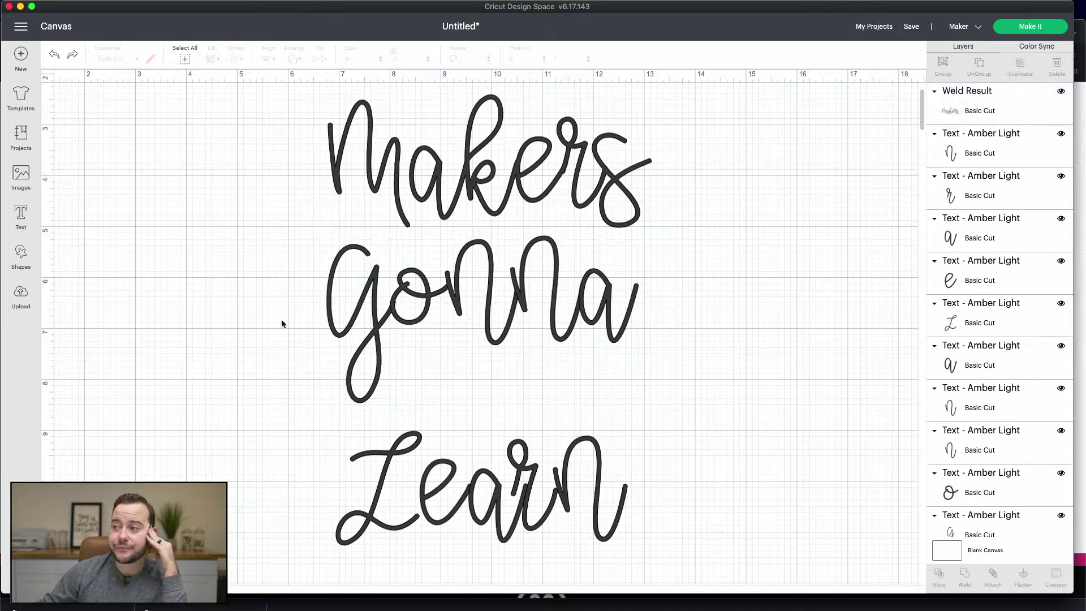
- Move the letters of Gonna to the right of Makers, and raise its final a to about X 19.35, Y 3.00
drag(259, 283, 751, 334)
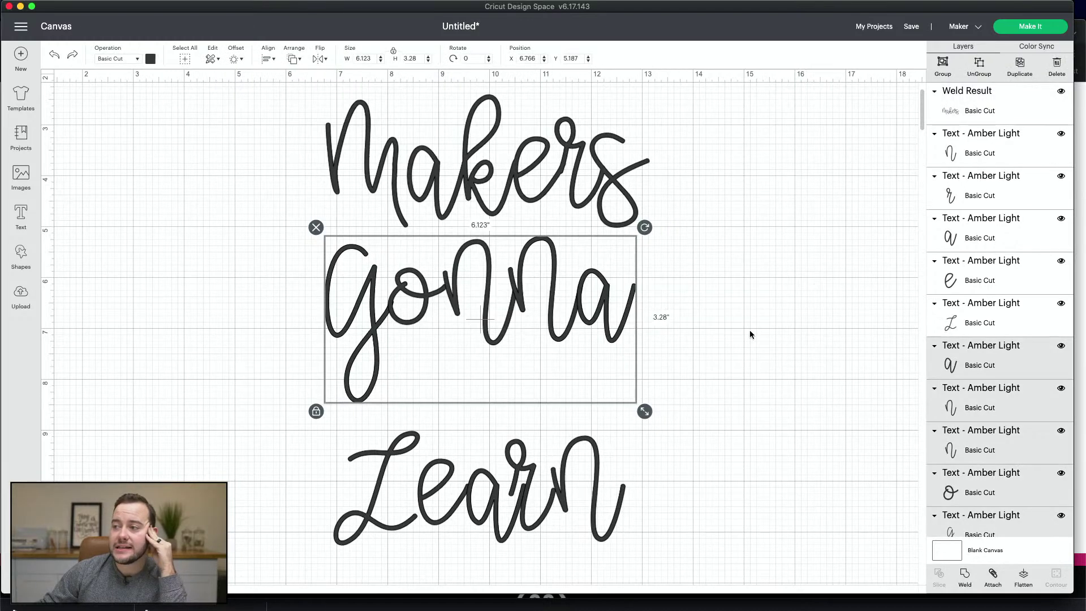
scroll(750, 334, right, 10)
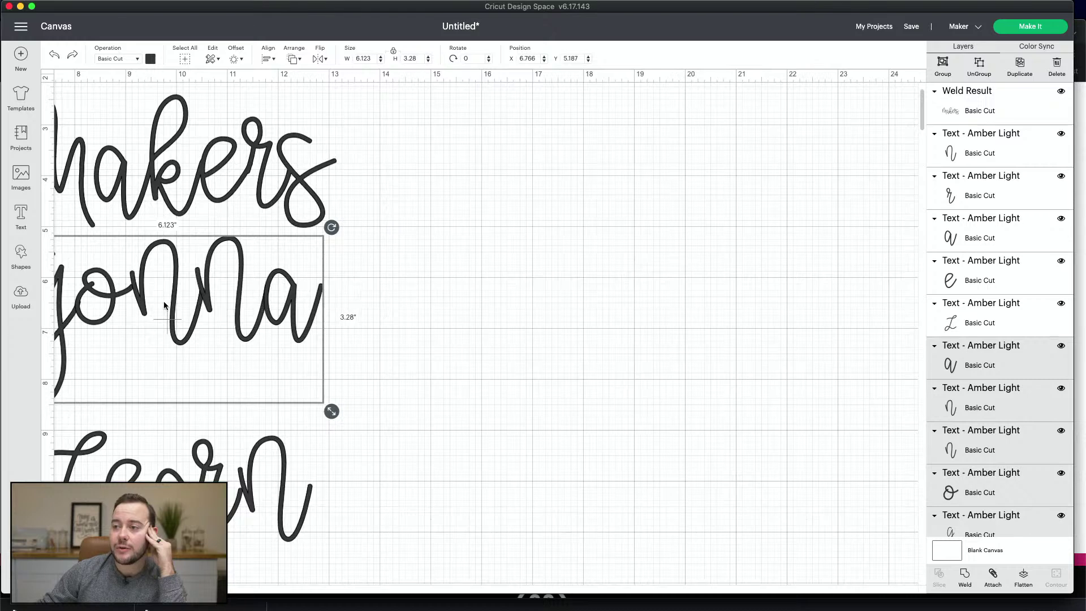
drag(164, 306, 556, 174)
click(706, 196)
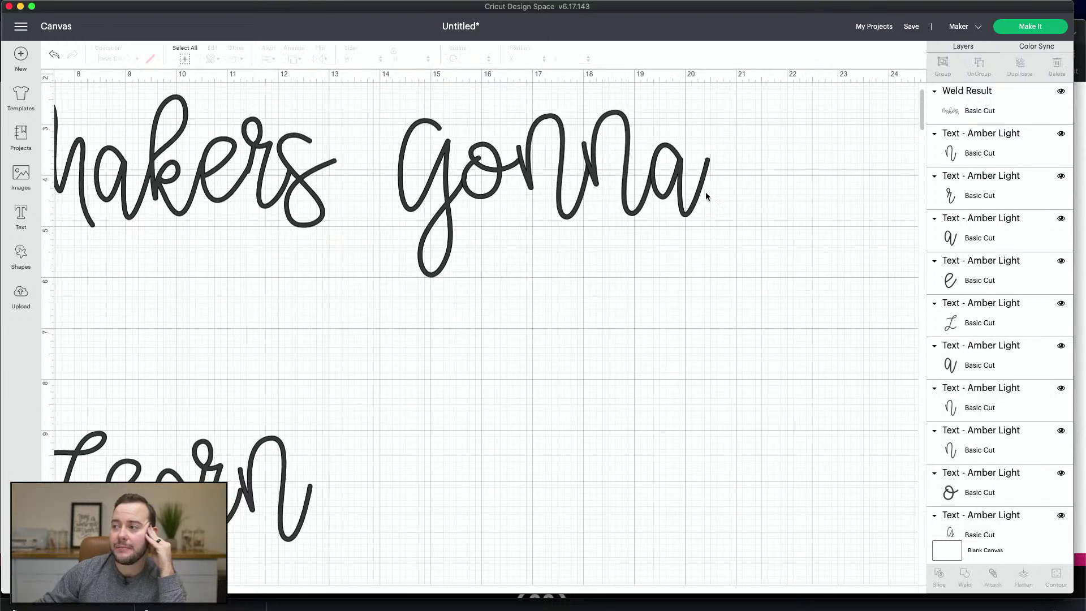
drag(681, 188, 683, 167)
click(521, 329)
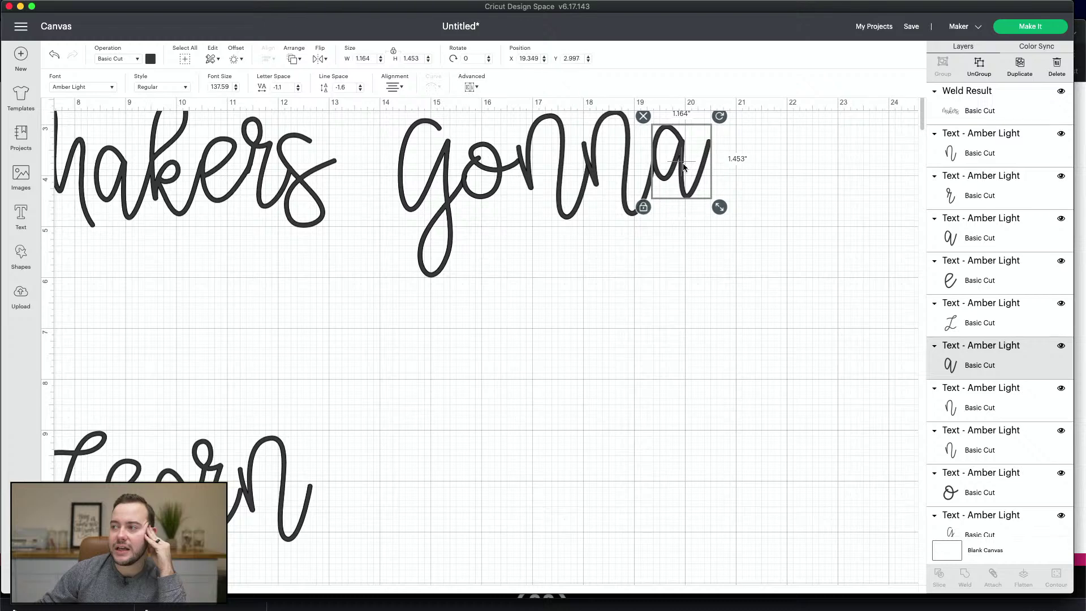
- Weld the letters of Gonna into one shape and move the word back beneath Makers at about X 7.07, Y 5.12
click(653, 294)
drag(417, 330, 740, 128)
click(965, 576)
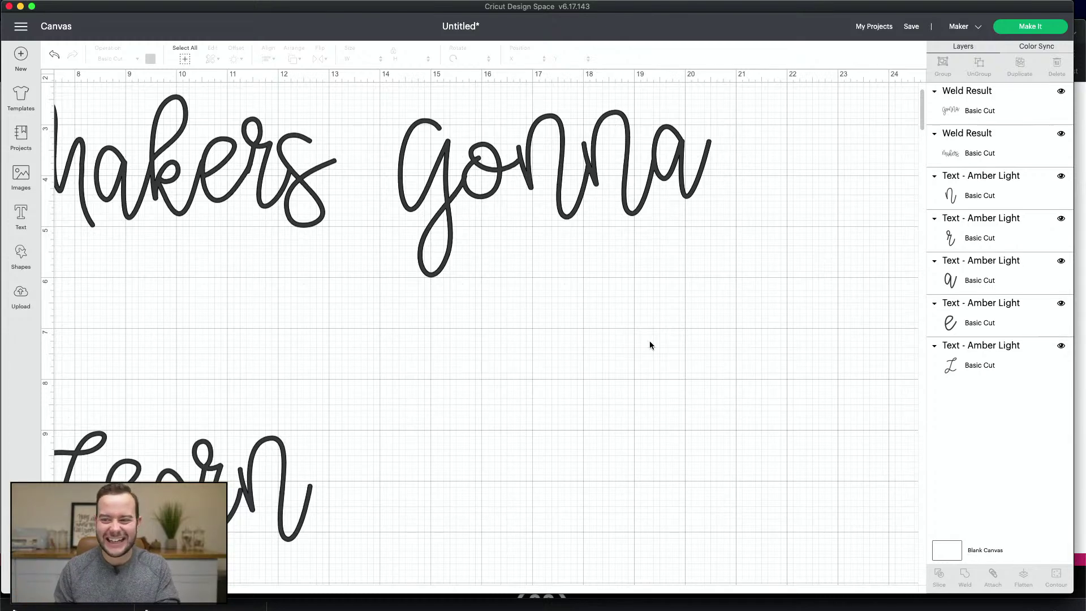
drag(560, 180, 192, 304)
scroll(233, 286, left, 8)
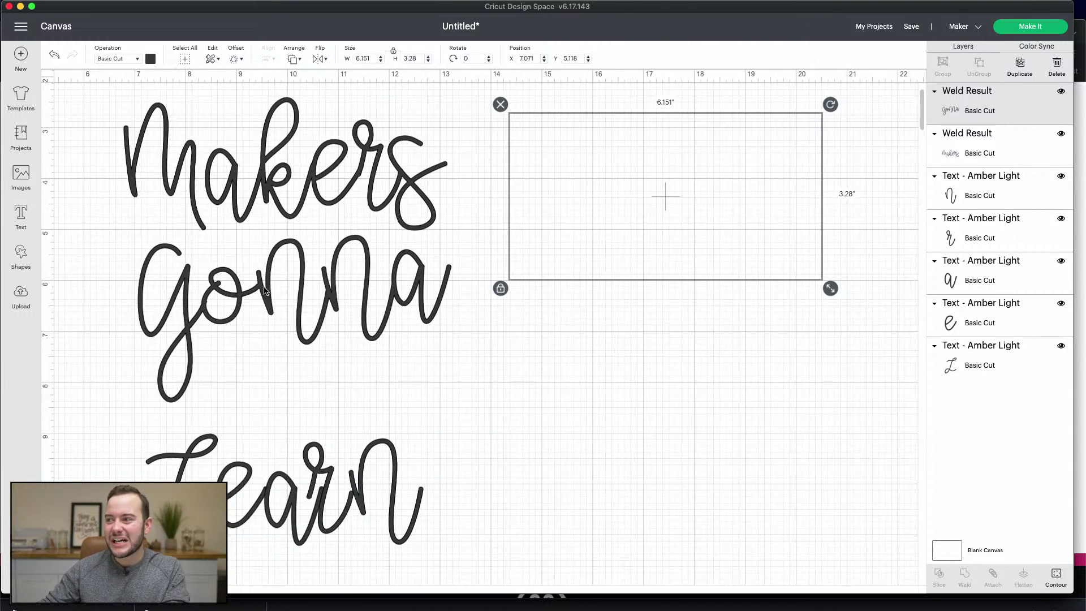
click(477, 477)
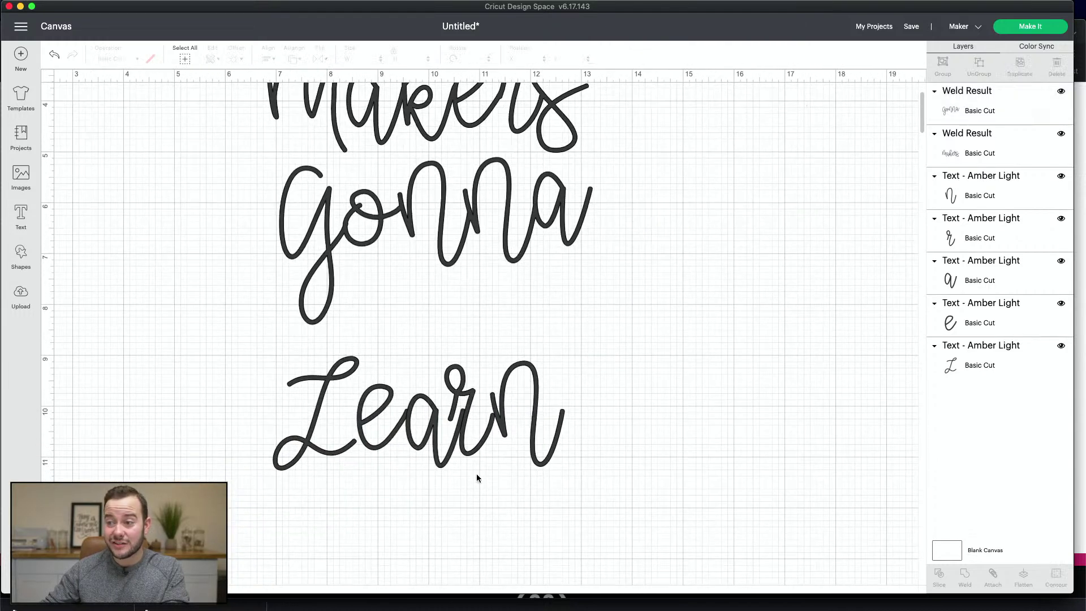
- Nudge the letters a, r and n of Learn to adjust their joins, shifting r and n slightly right from the a
drag(510, 400, 507, 402)
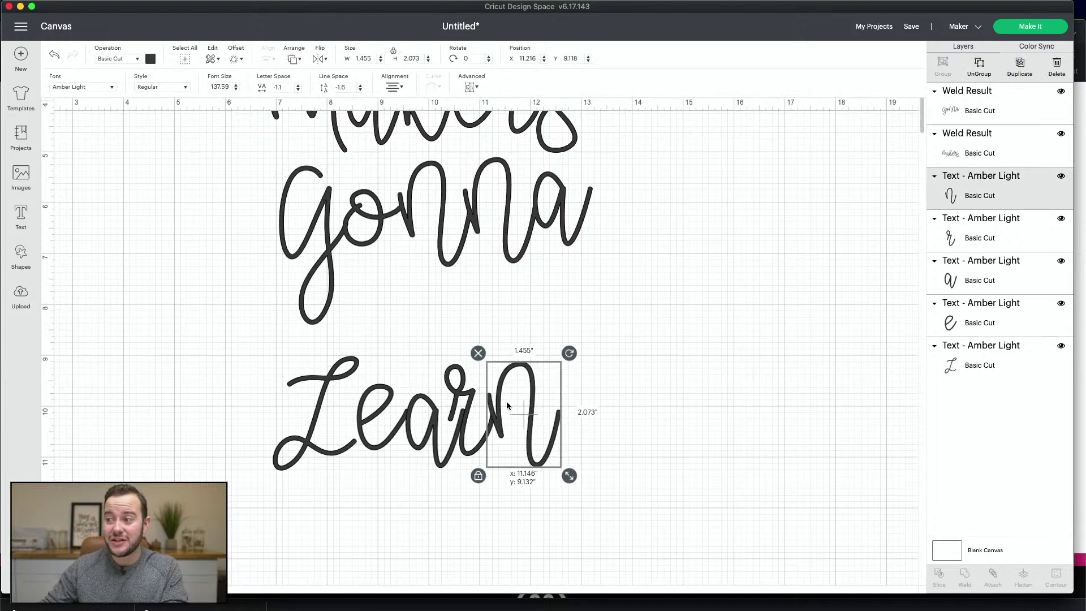
drag(730, 403, 467, 378)
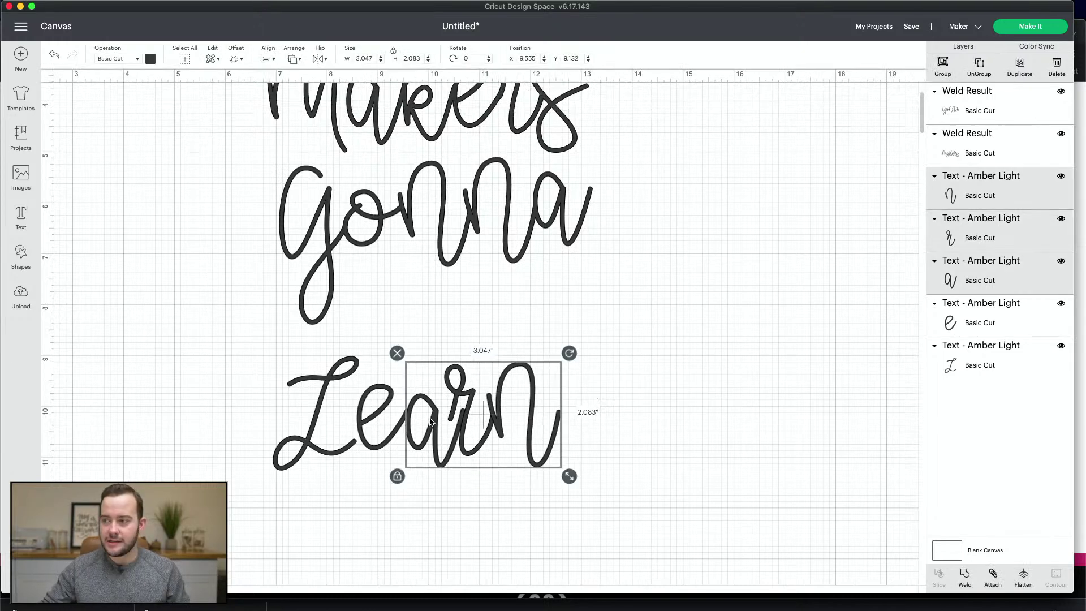
click(482, 497)
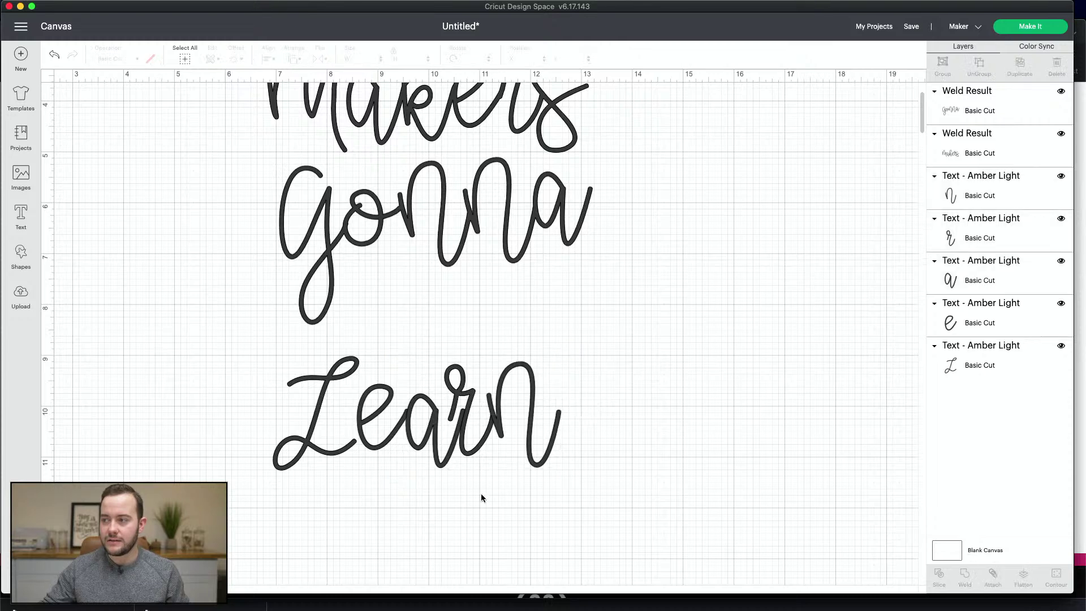
drag(504, 415, 527, 388)
click(481, 496)
drag(472, 498, 508, 419)
click(552, 502)
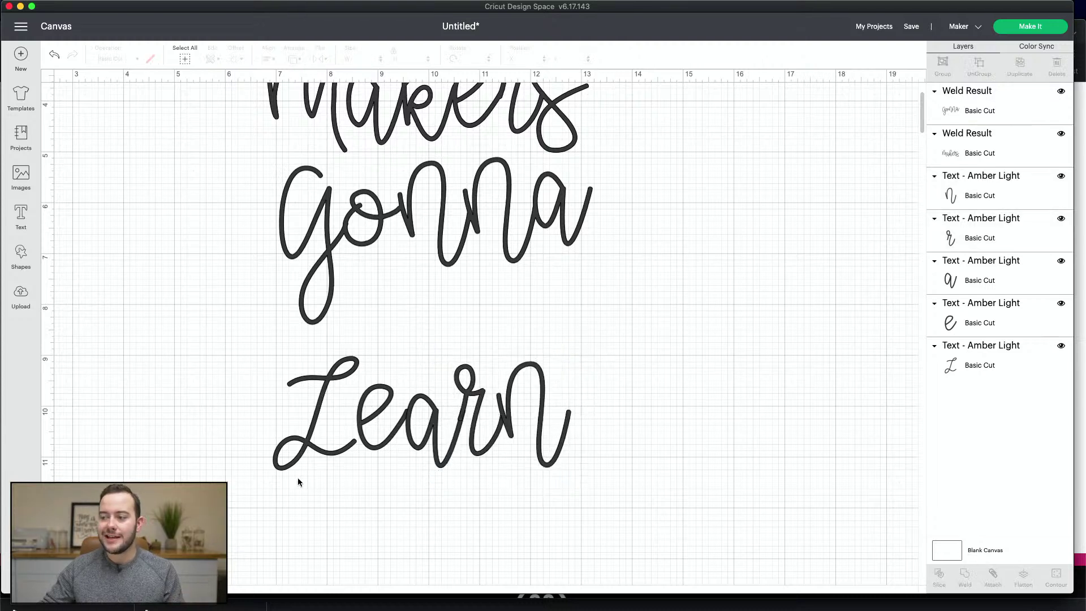
- Shift the L of Learn slightly right to about X 7.13, and weld the word's five letters into one shape
click(304, 447)
drag(304, 447, 312, 447)
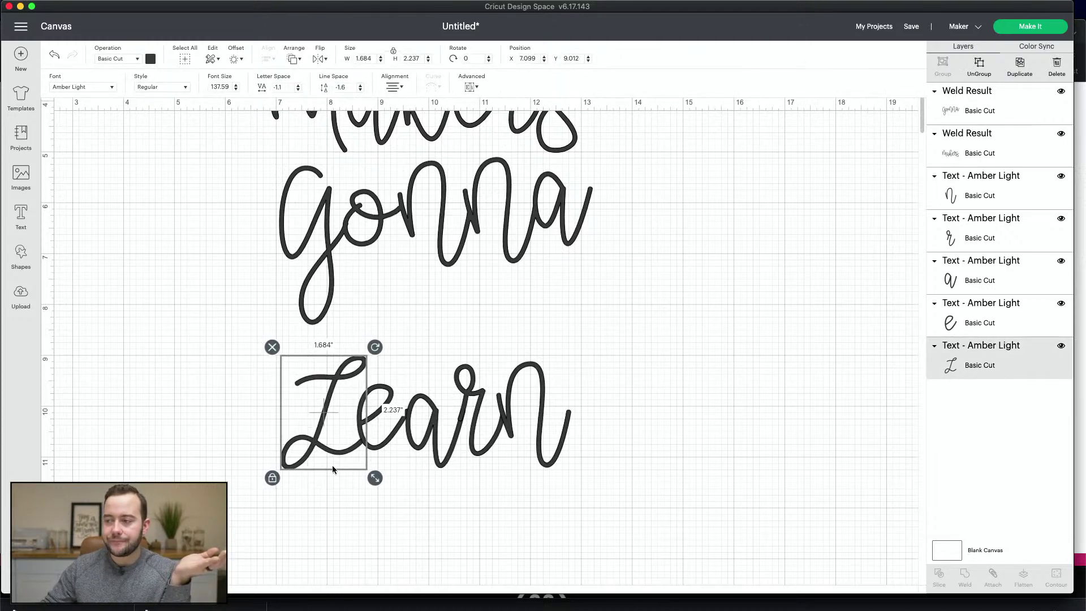
click(338, 494)
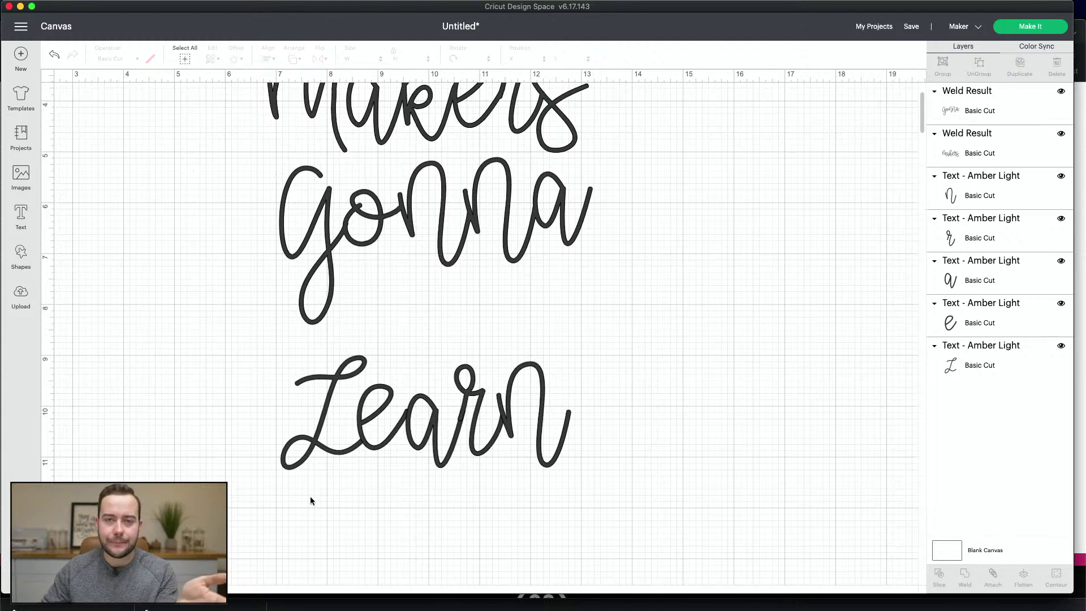
drag(310, 497, 378, 406)
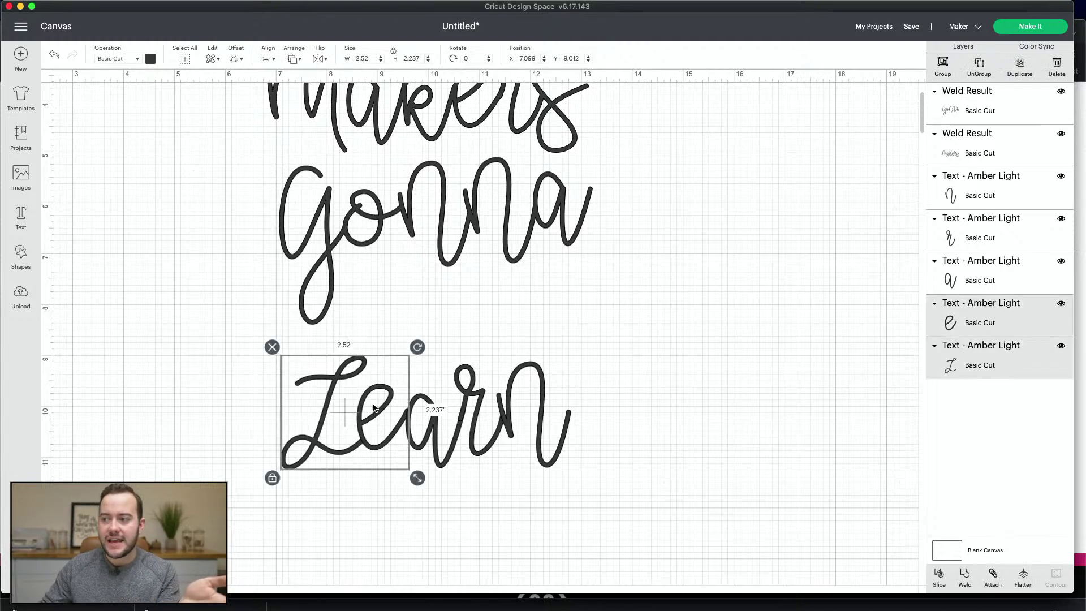
click(417, 503)
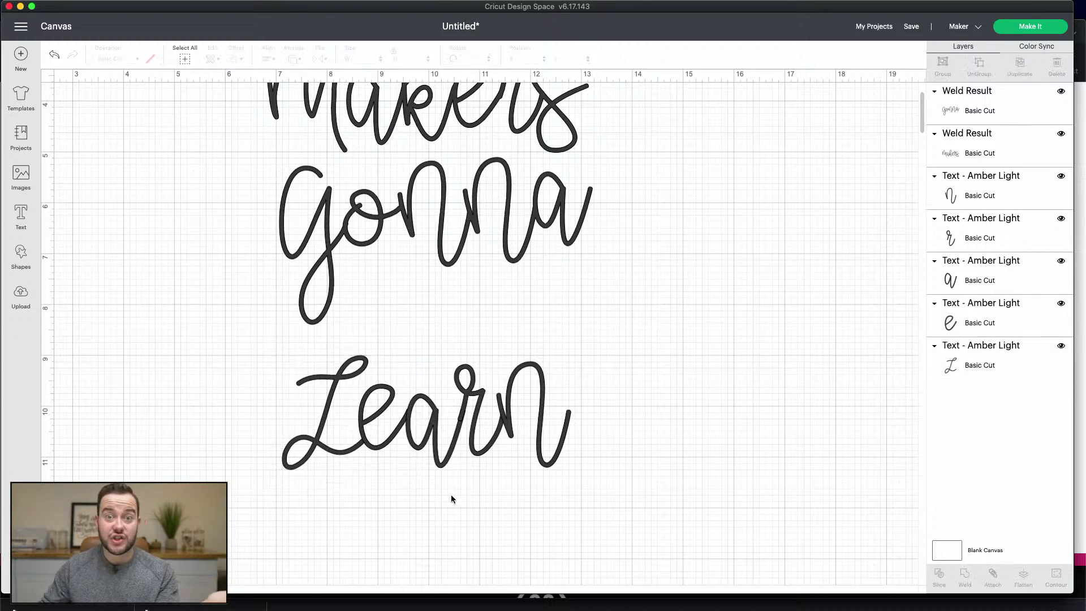
drag(695, 491, 254, 393)
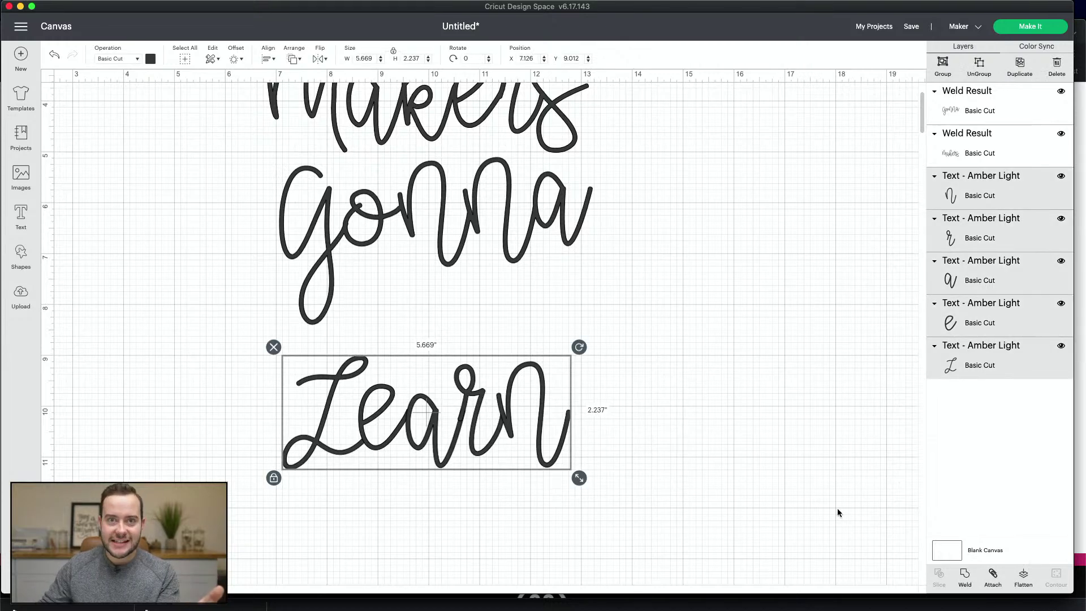
click(966, 576)
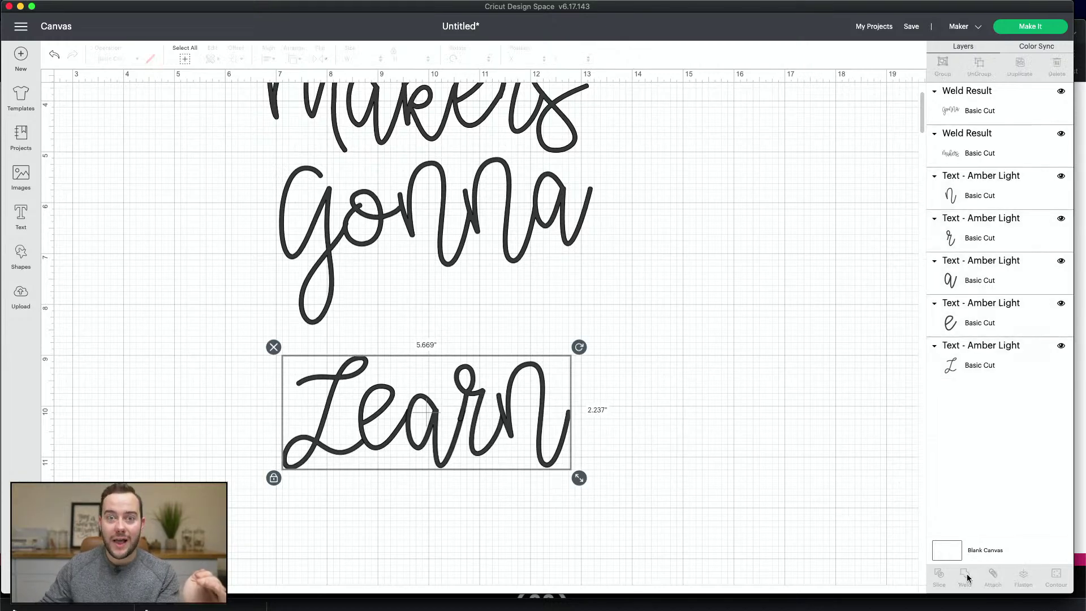
- Spread out the welded words, moving Makers to about X 3.58, Y 2.19 and Gonna beside it at about X 10.96, Y 2.59
scroll(629, 413, up, 5)
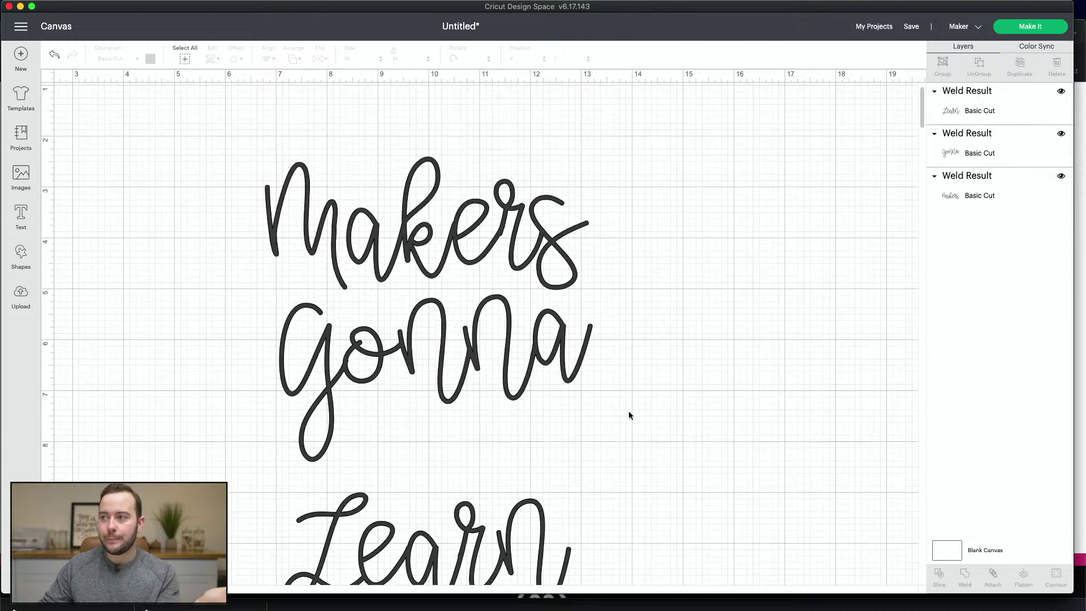
click(403, 266)
drag(403, 266, 257, 254)
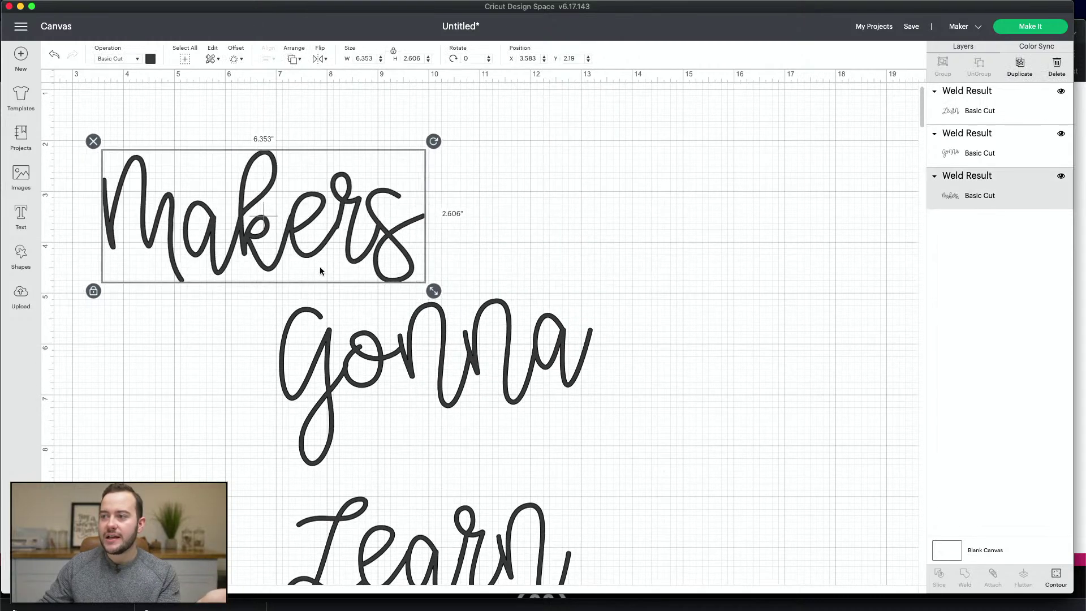
drag(456, 382, 275, 369)
scroll(323, 369, down, 1)
scroll(323, 368, down, 4)
drag(442, 434, 654, 242)
scroll(272, 365, up, 2)
scroll(272, 365, up, 3)
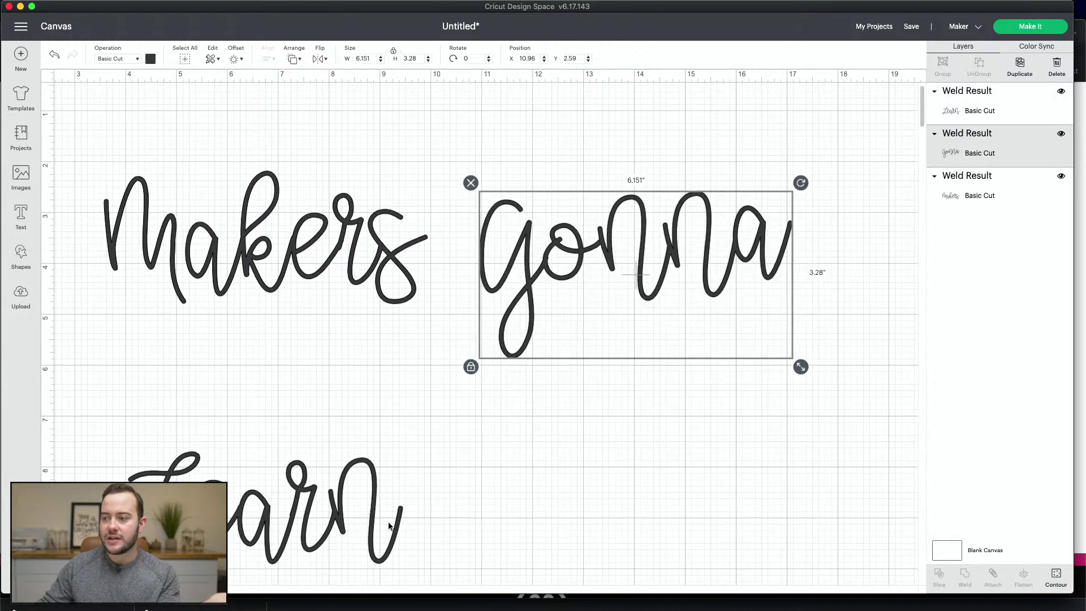
- Stack the words, placing Makers at about X 4.31, Y 0.95, Gonna at X 4.31, Y 3.47 and Learn at X 4.45, Y 6.48
drag(339, 234, 364, 190)
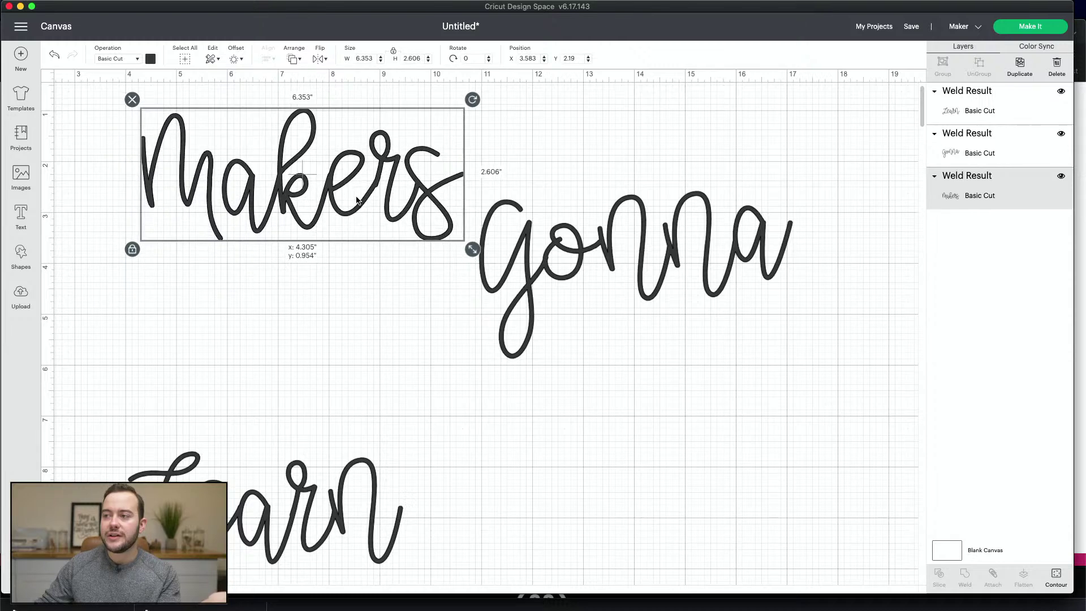
drag(653, 247, 308, 292)
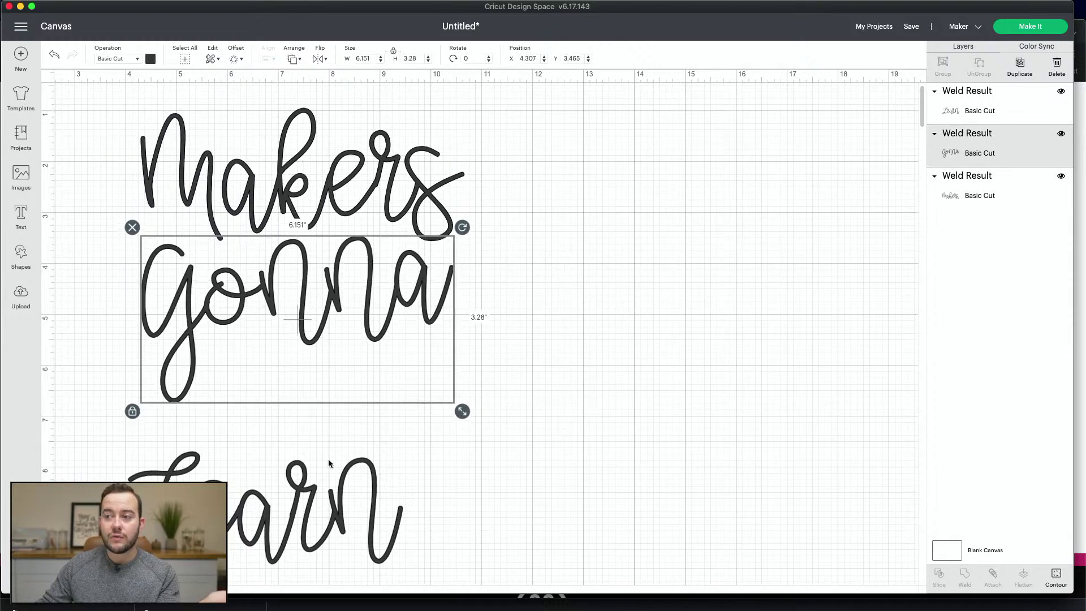
drag(330, 482, 363, 425)
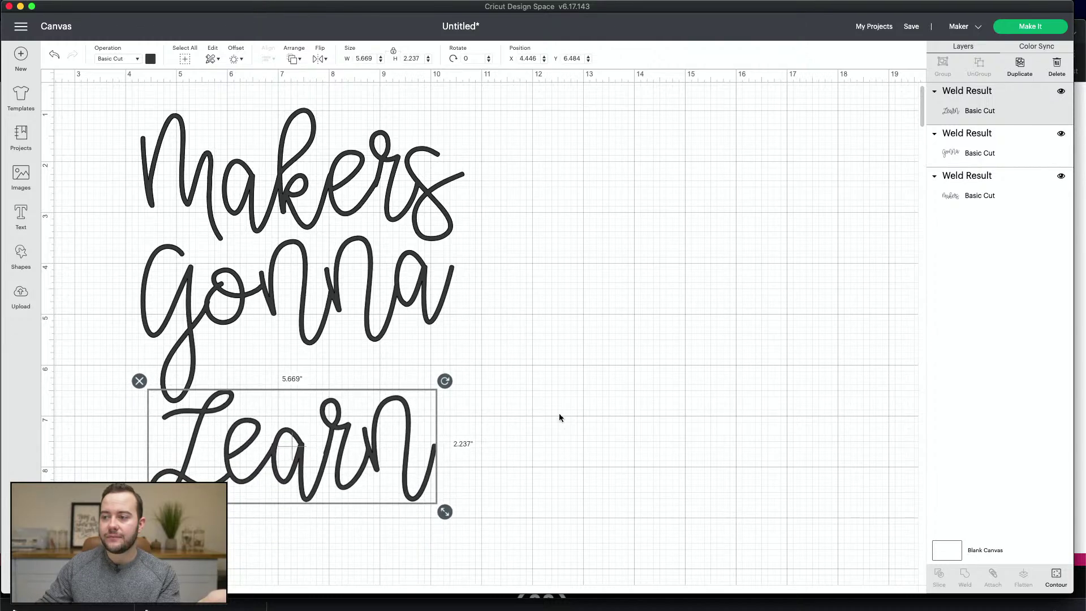
click(529, 406)
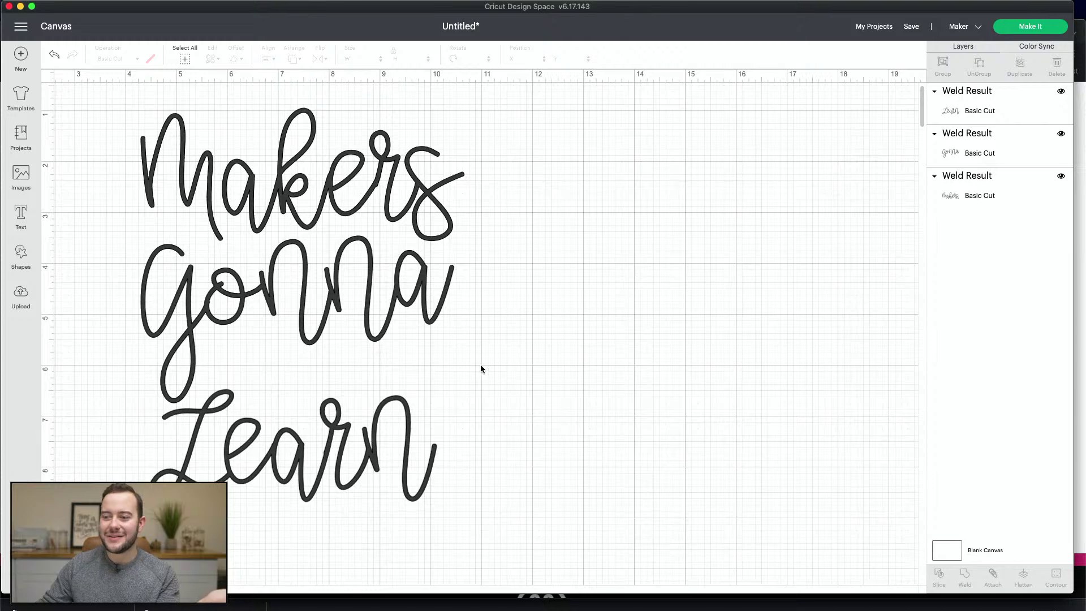
- Refine the stack, moving Gonna to about X 3.79, Y 3.62, Learn to X 4.52, Y 6.01 and Makers to X 3.71, Y 1.07
scroll(305, 361, up, 1)
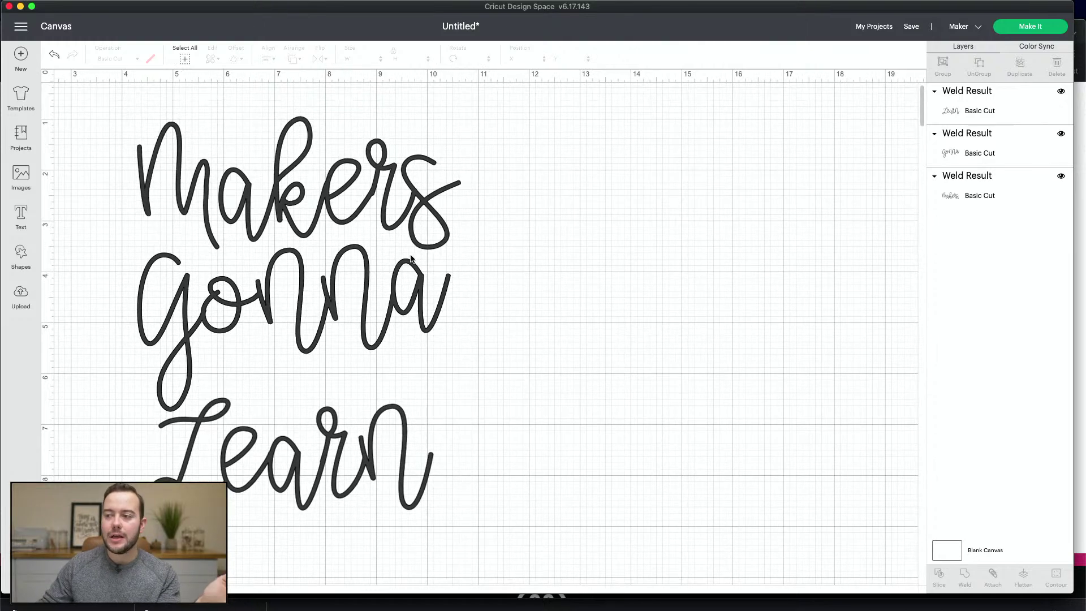
drag(378, 287, 351, 297)
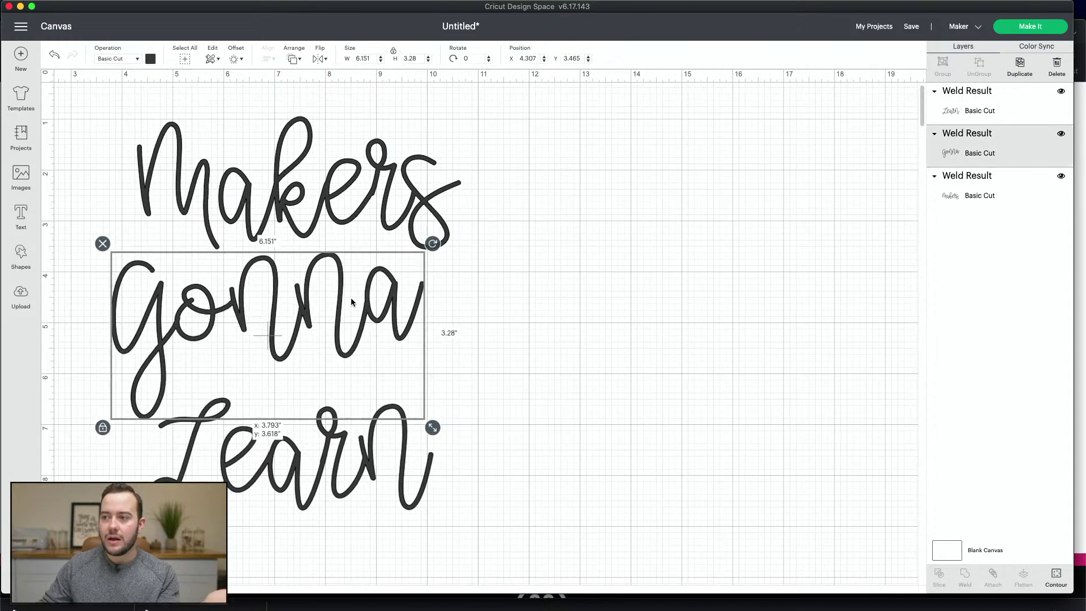
drag(348, 457, 349, 436)
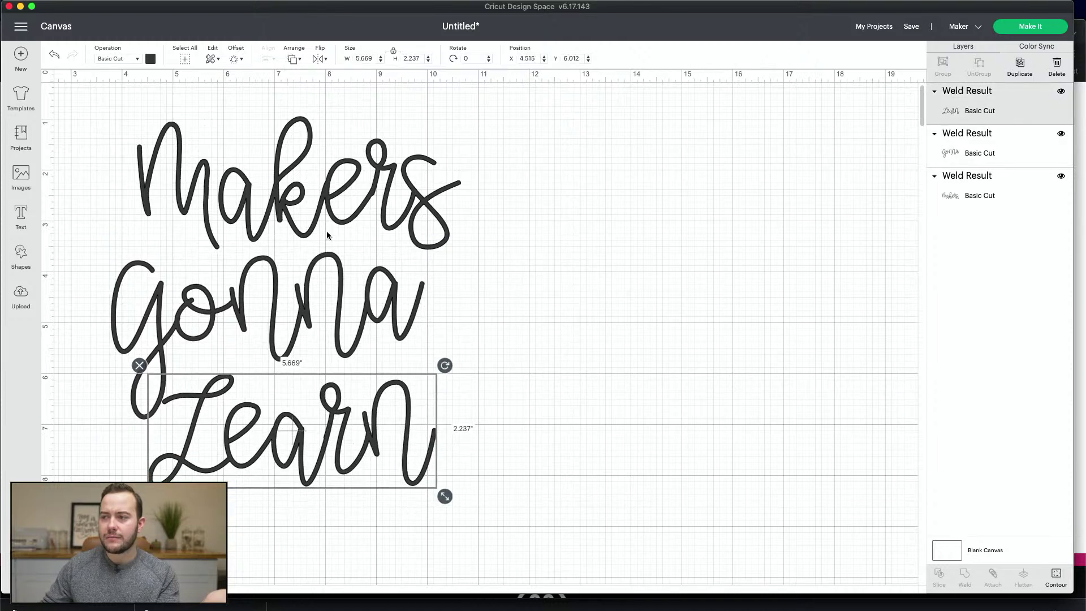
drag(312, 203, 282, 208)
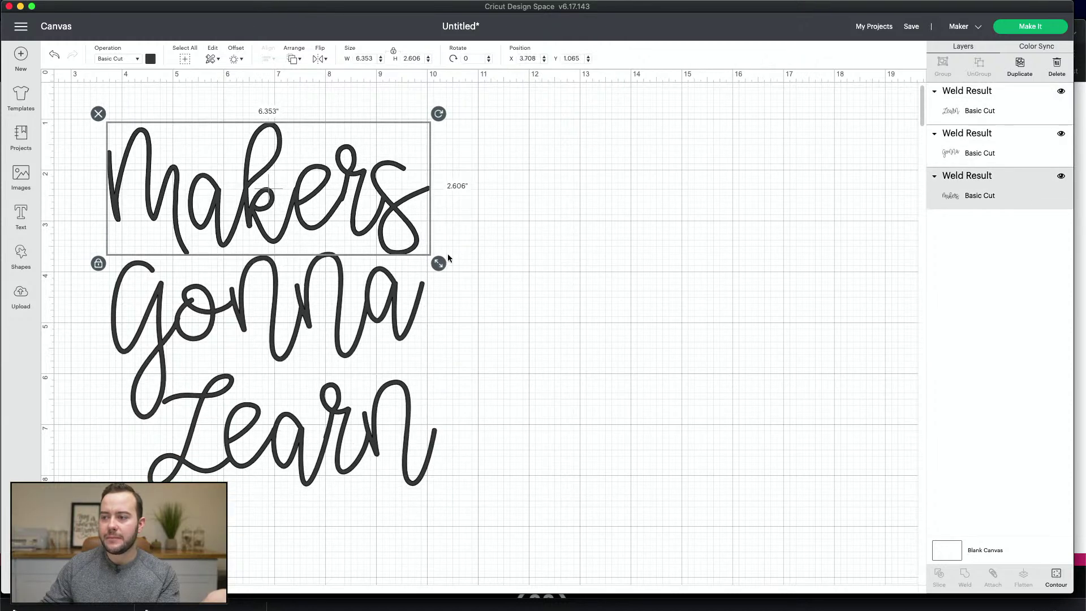
click(511, 177)
- Move the three words together to about X 7.24, Y 1.08, and preview their arrangement on the cutting mat
drag(461, 155, 160, 464)
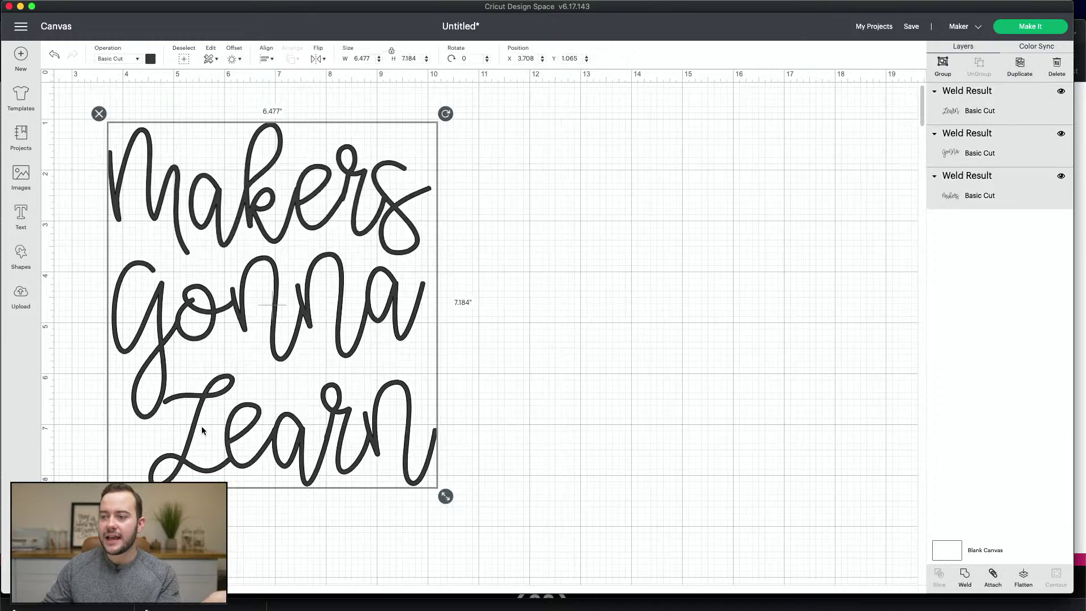
drag(201, 426, 381, 427)
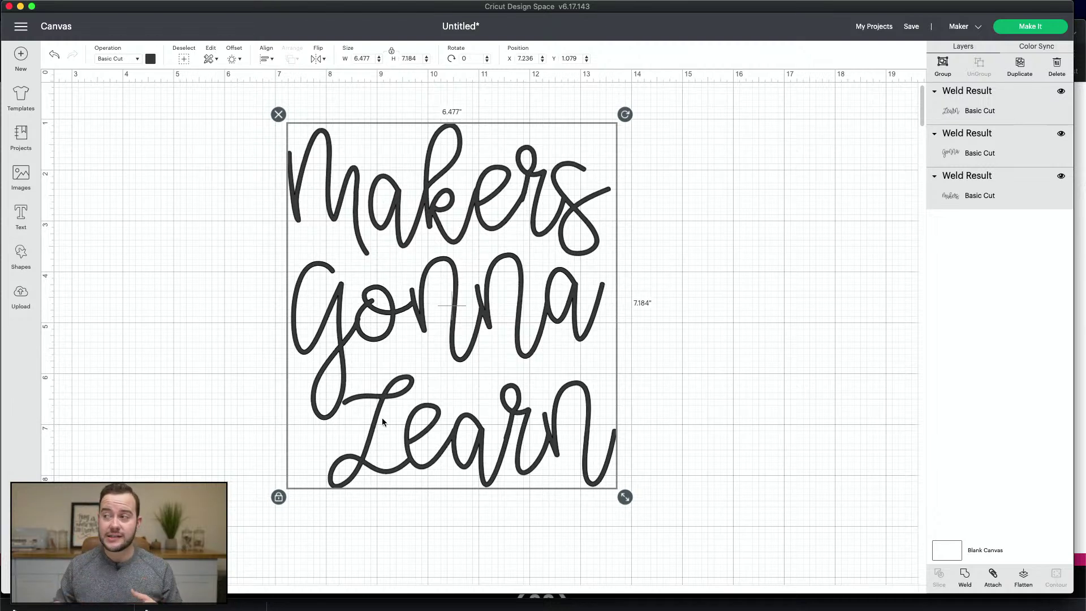
click(1031, 26)
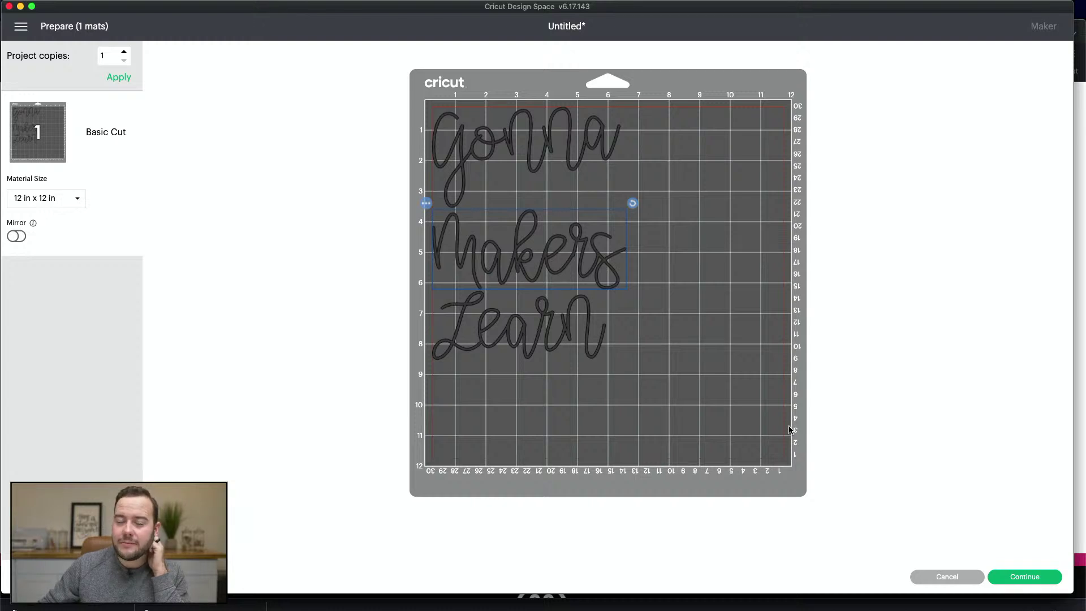
click(942, 576)
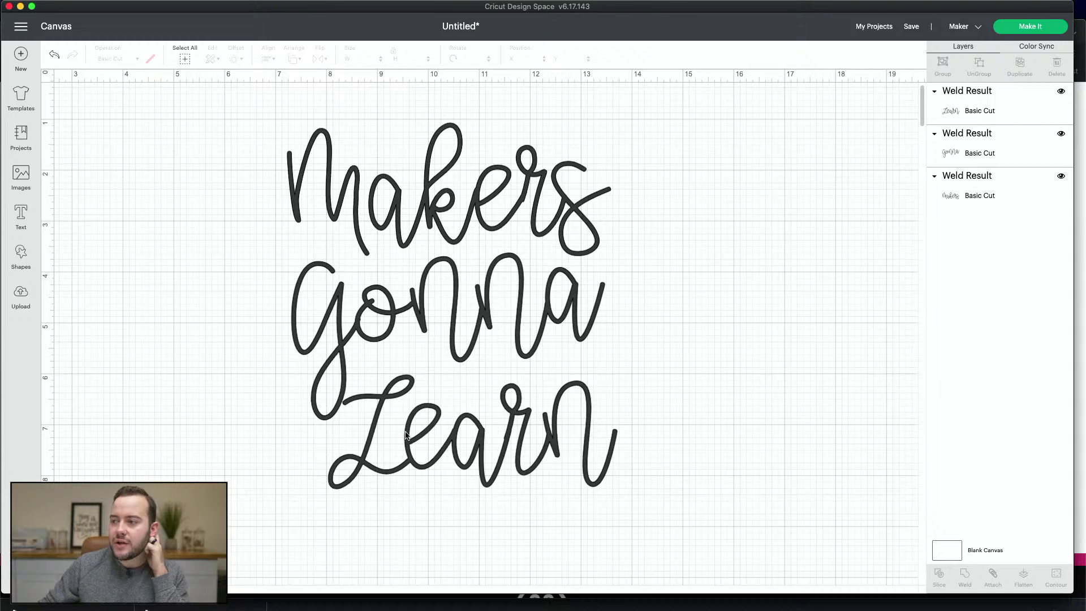
- Attach the three welded words so they keep their stacked layout, and check the result on the cutting mat preview
drag(238, 157, 681, 530)
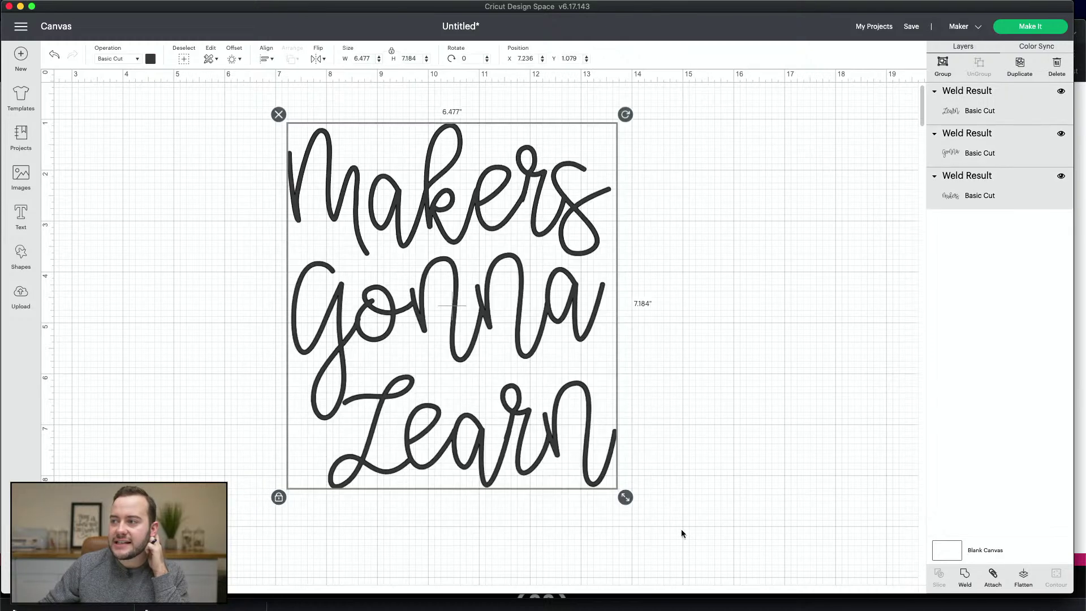
click(994, 581)
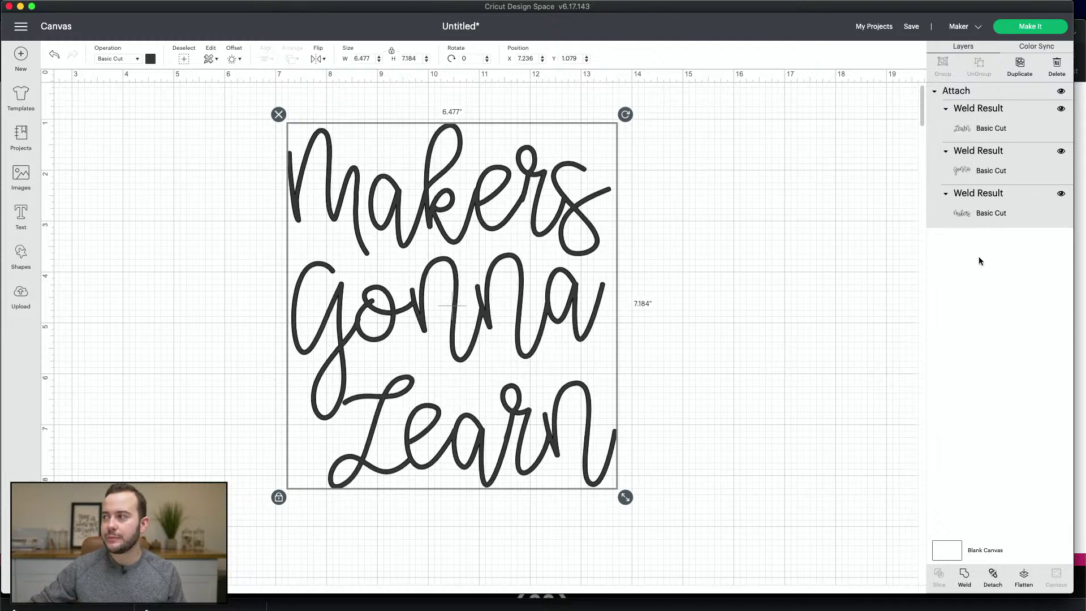
click(1036, 27)
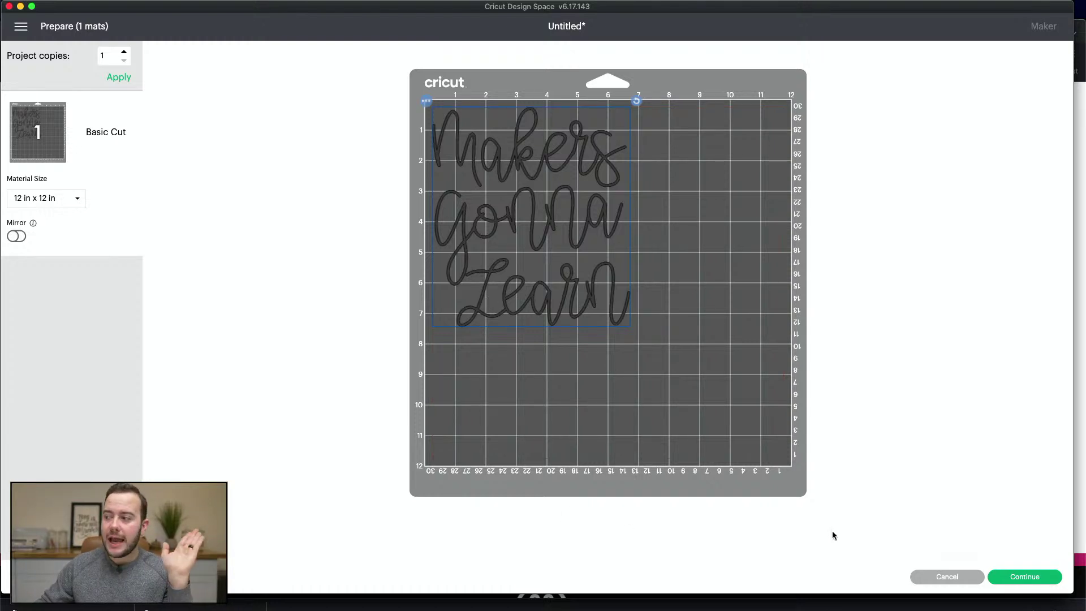
click(971, 578)
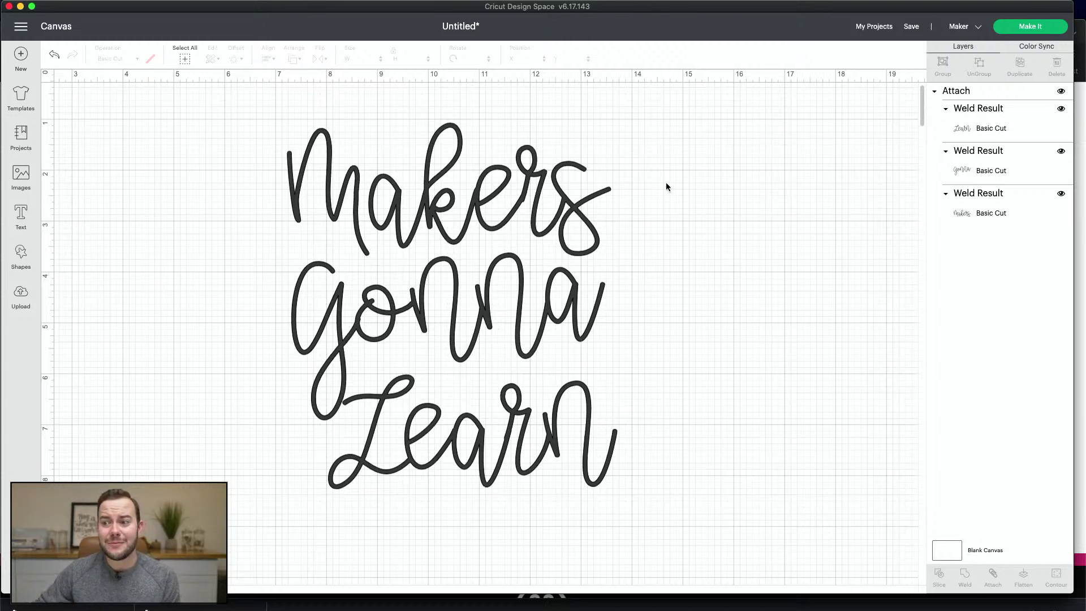
drag(648, 162, 280, 497)
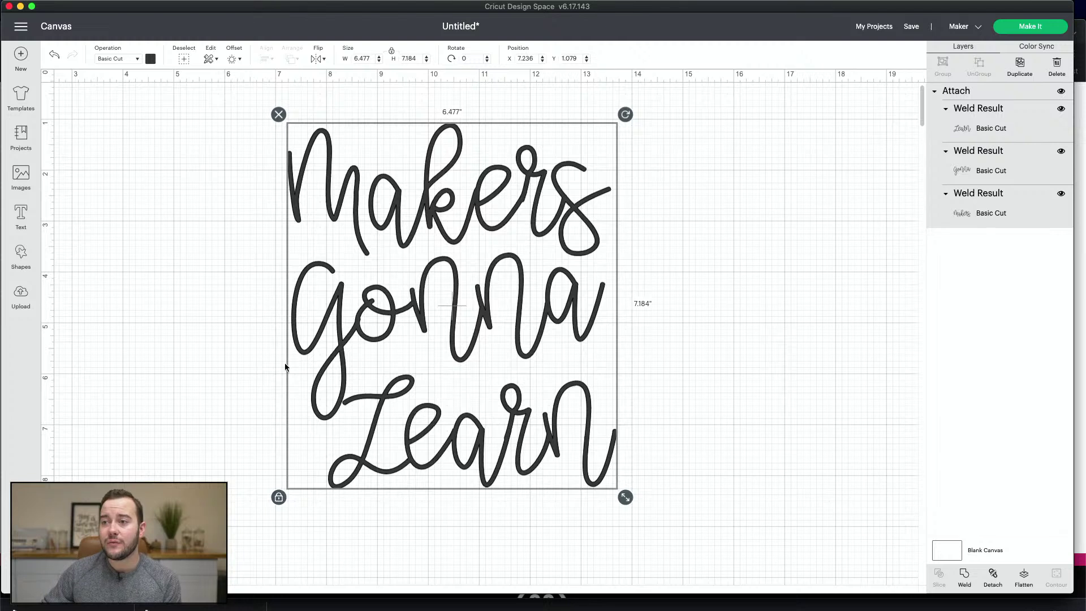
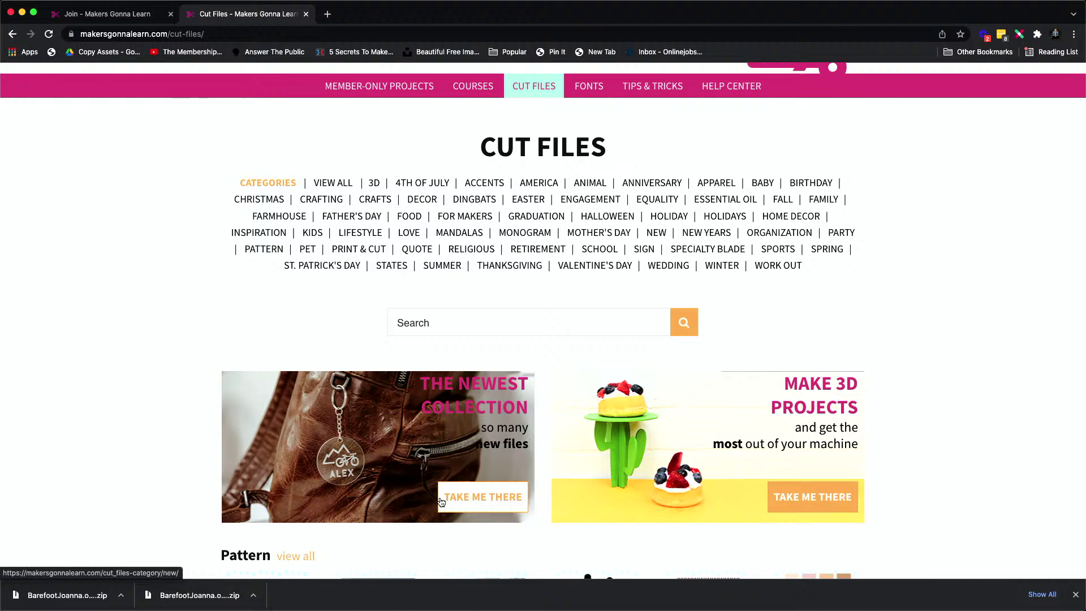
- On the Makers Gonna Learn Cut Files page in Chrome, open the newest collection in a new tab and browse its designs
right_click(492, 501)
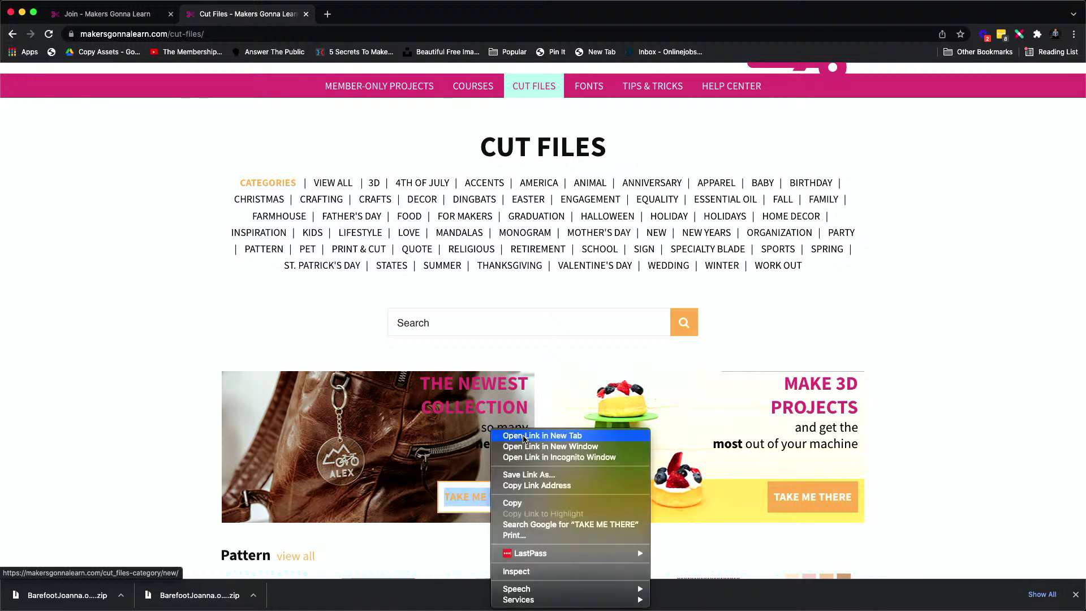
click(523, 438)
click(371, 14)
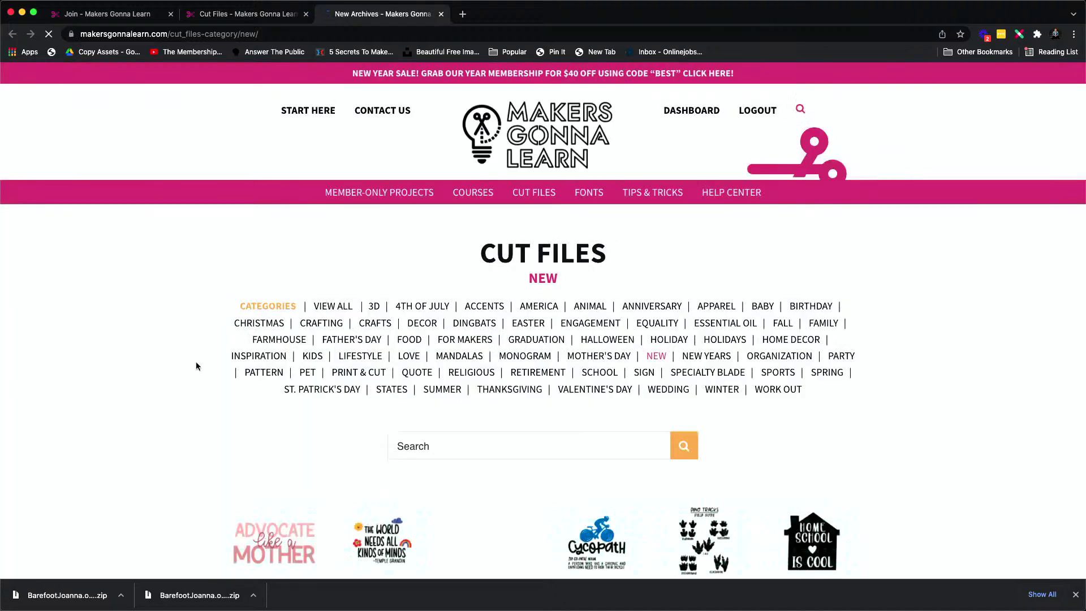
scroll(196, 365, down, 3)
scroll(196, 366, down, 1)
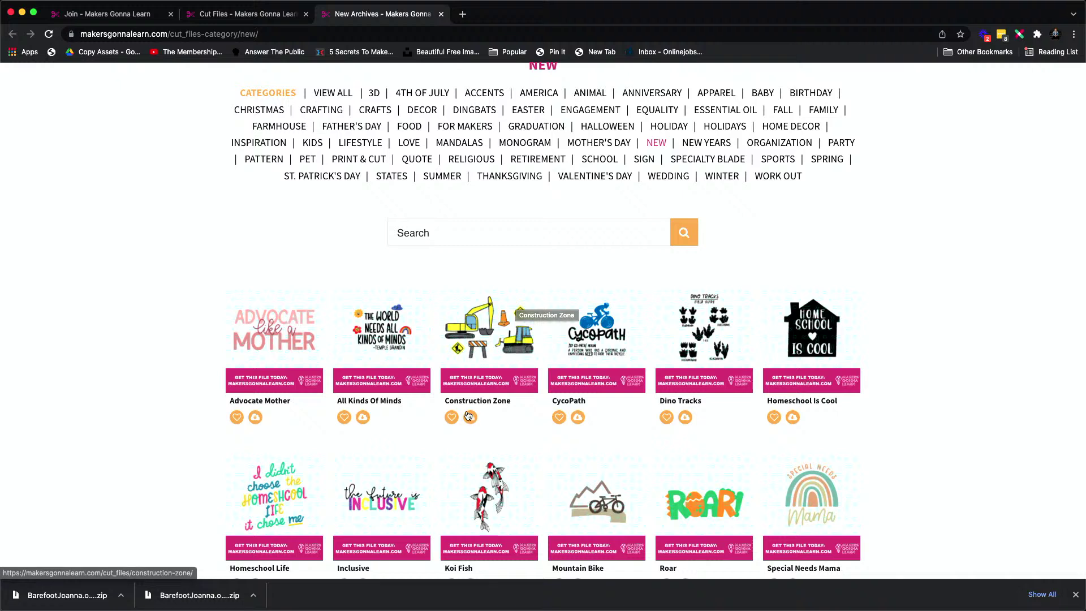
scroll(436, 405, down, 3)
scroll(436, 405, down, 2)
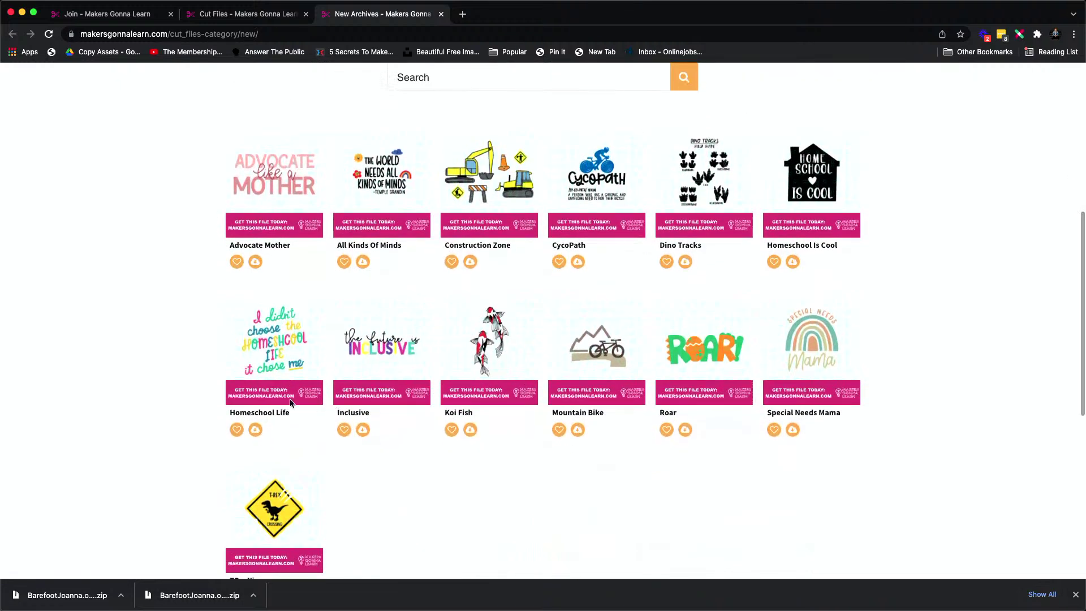
scroll(205, 372, up, 1)
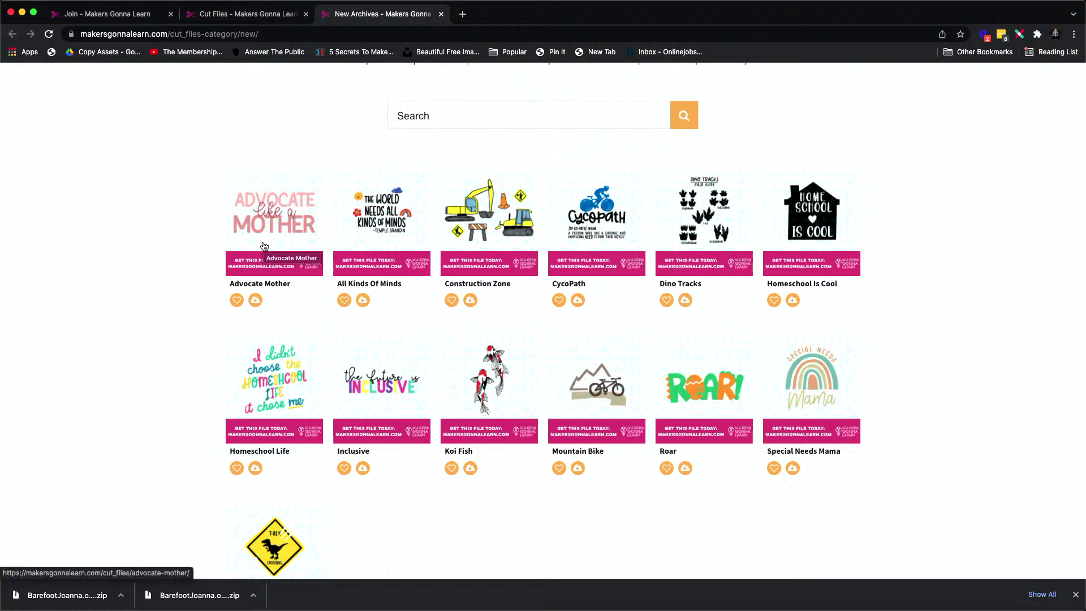
- Open the Special Needs Mama cut file page and review its included file types and download section
click(817, 387)
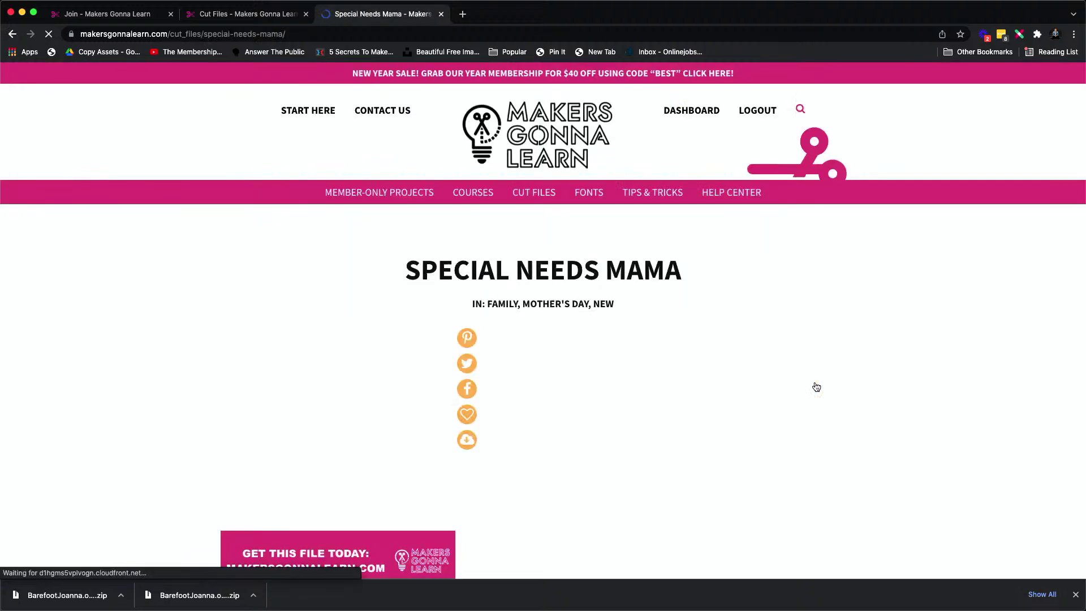
scroll(726, 371, down, 2)
scroll(725, 371, down, 1)
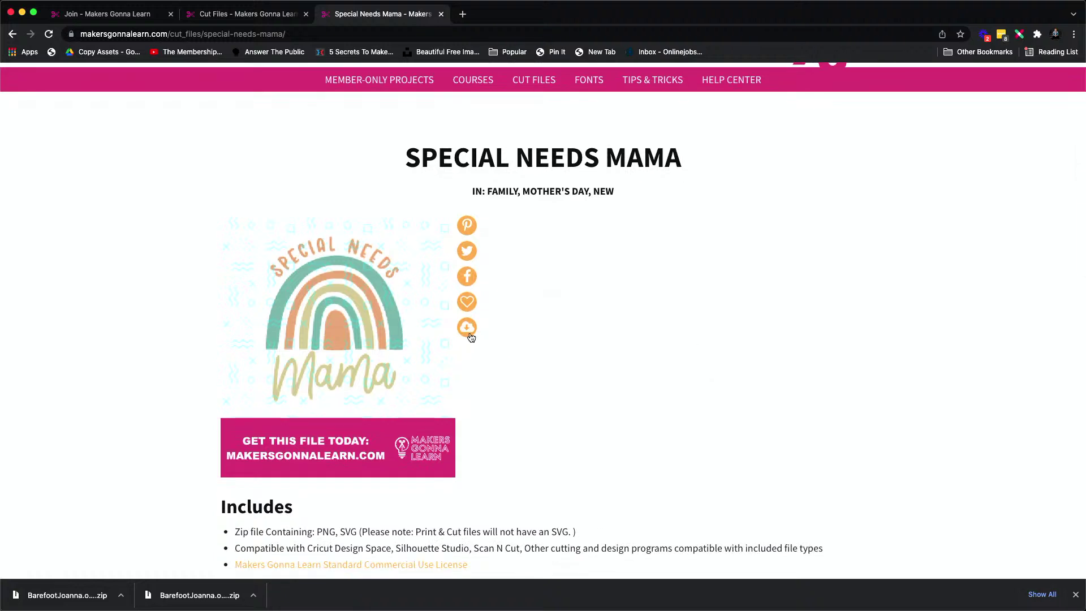
scroll(469, 332, down, 5)
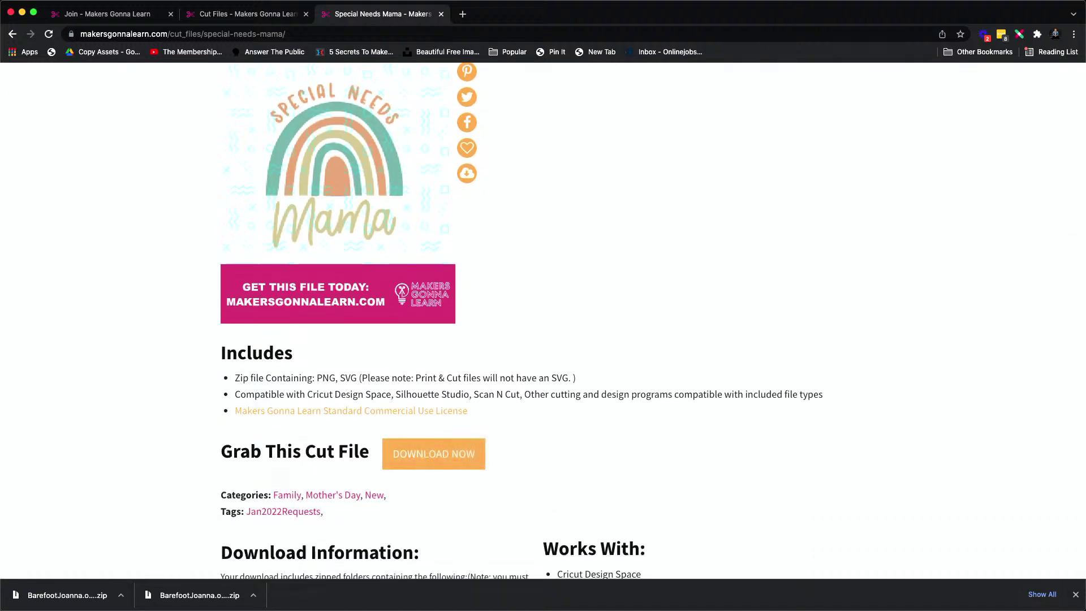
- Return to the New collection and download the Special Needs Mama, Homeschool Life, Advocate Mother and Construction Zone cut files
click(12, 34)
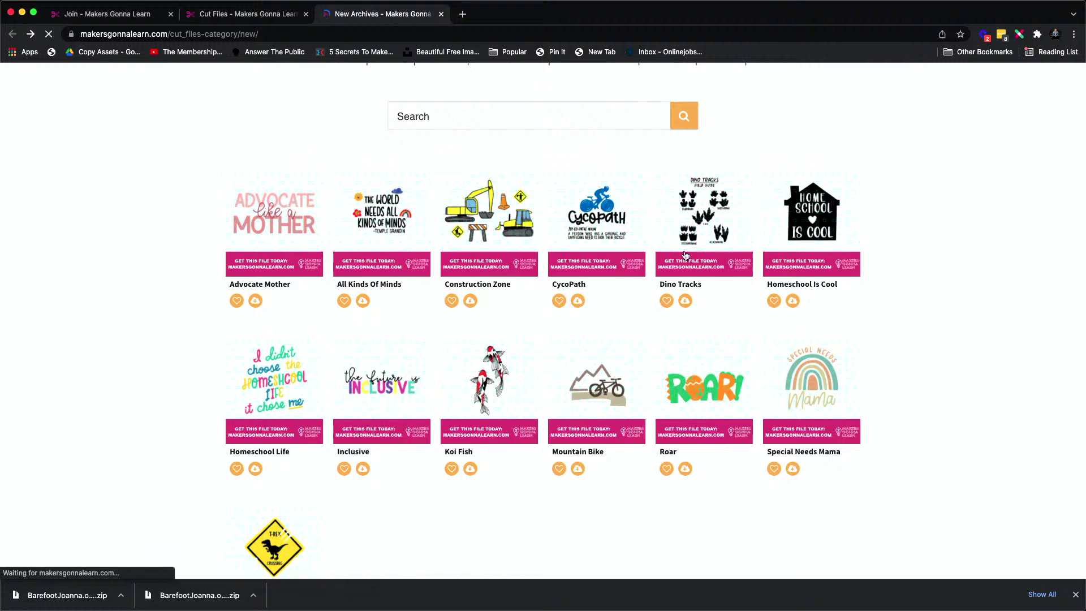
click(793, 470)
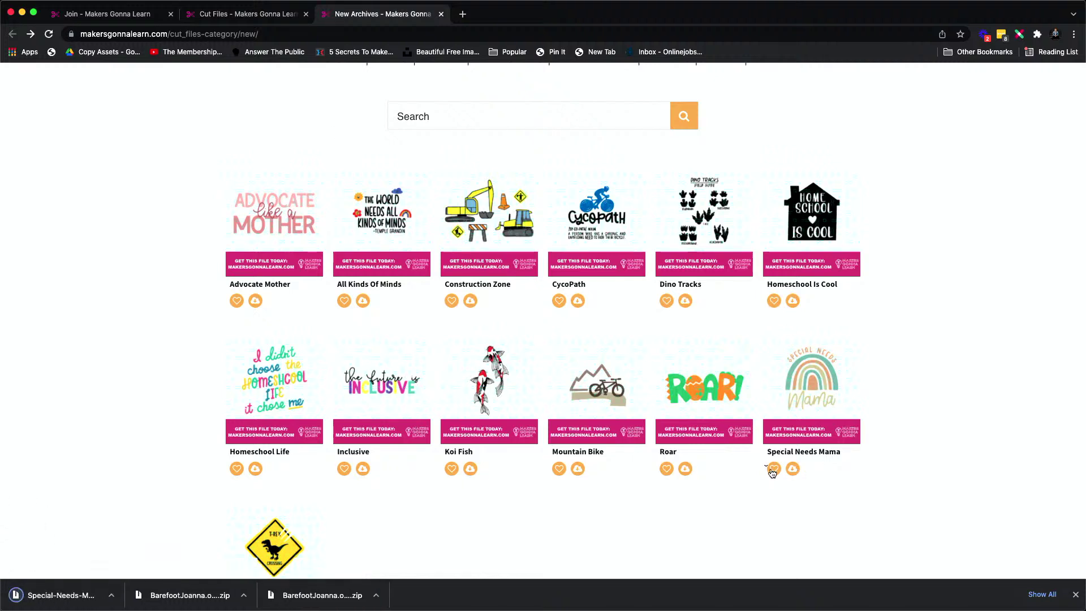
click(255, 469)
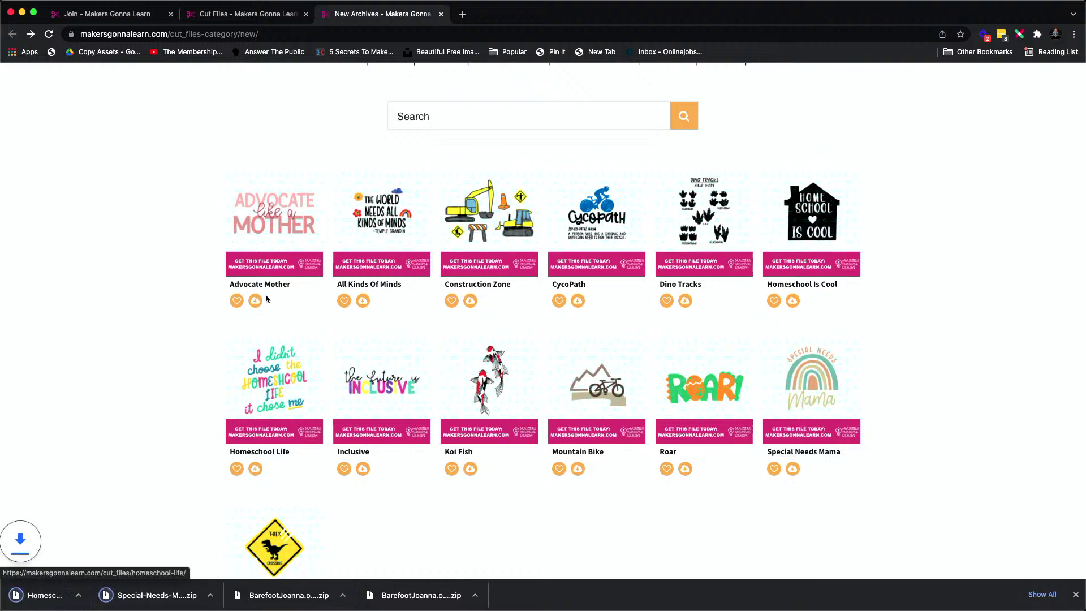
click(256, 302)
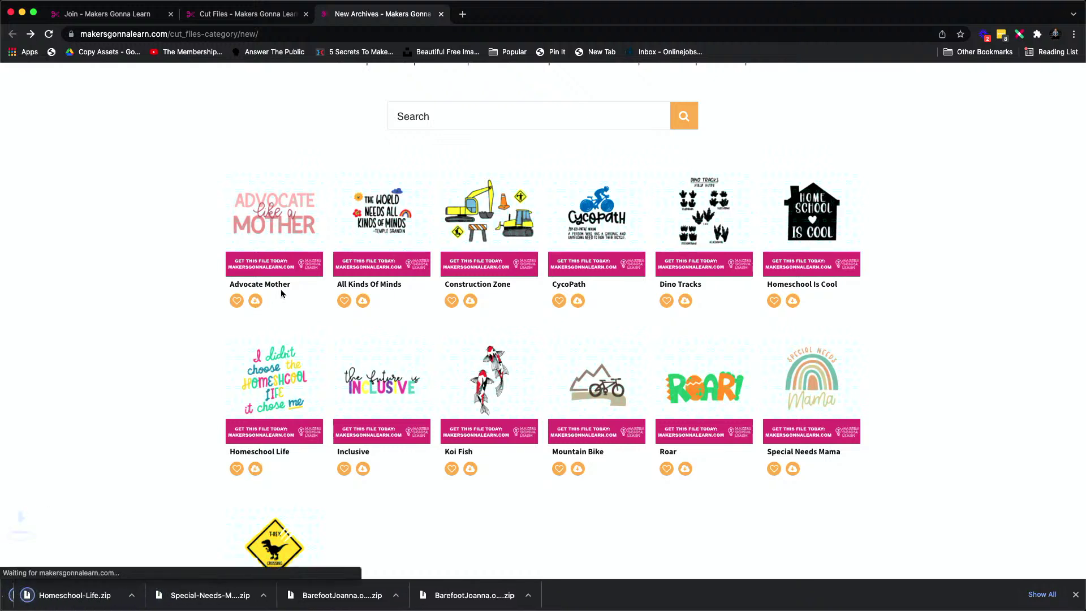
click(470, 302)
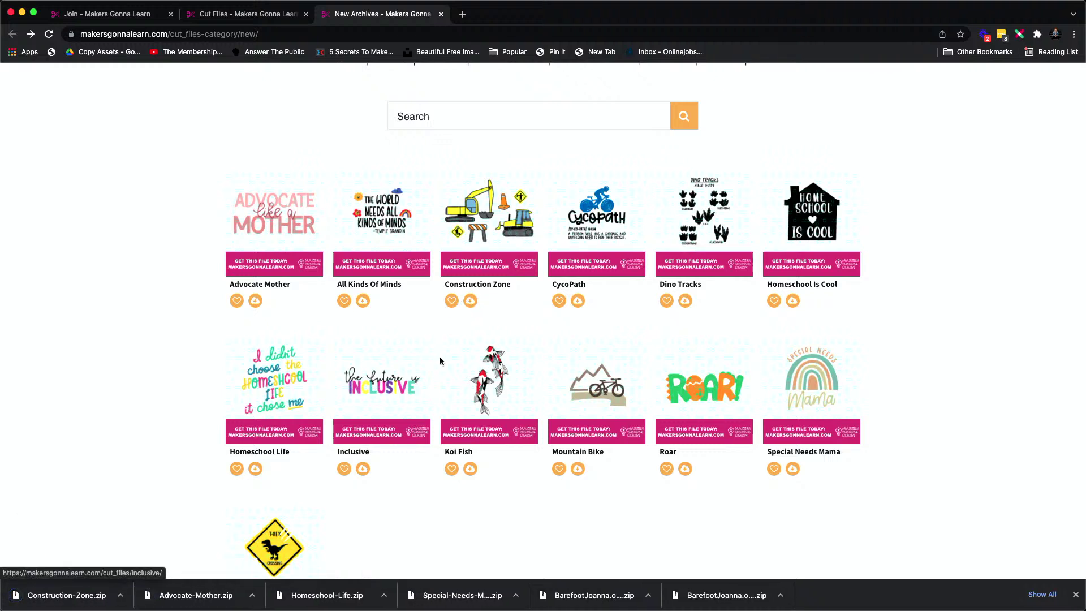
- Extract the downloaded Special Needs Mama zip in Finder, and switch to Cricut Design Space with the Finder window still reachable behind it
click(479, 597)
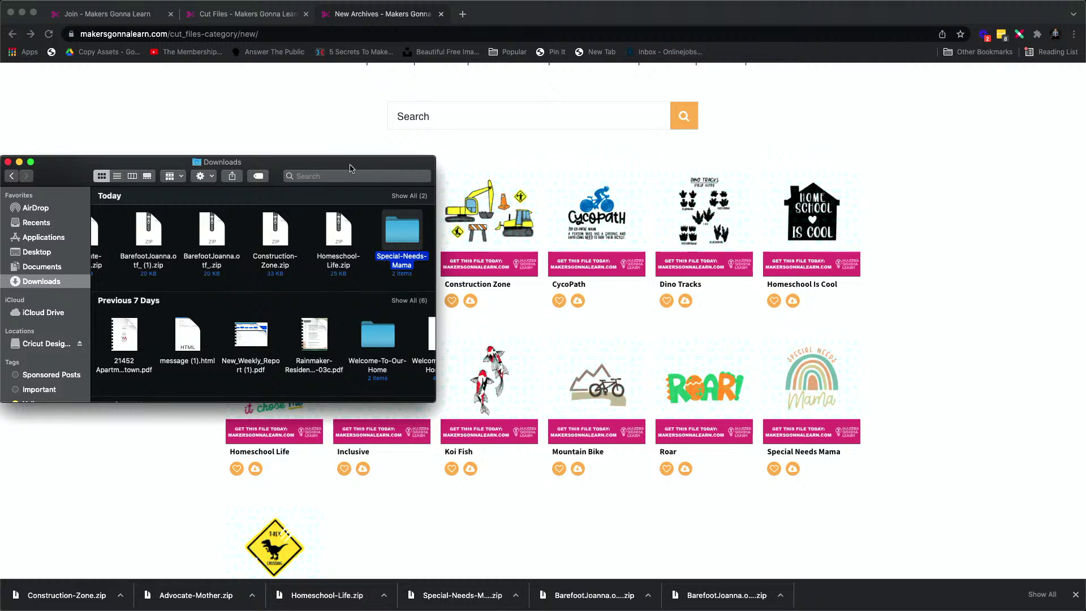
drag(345, 165, 294, 337)
drag(715, 19, 763, 19)
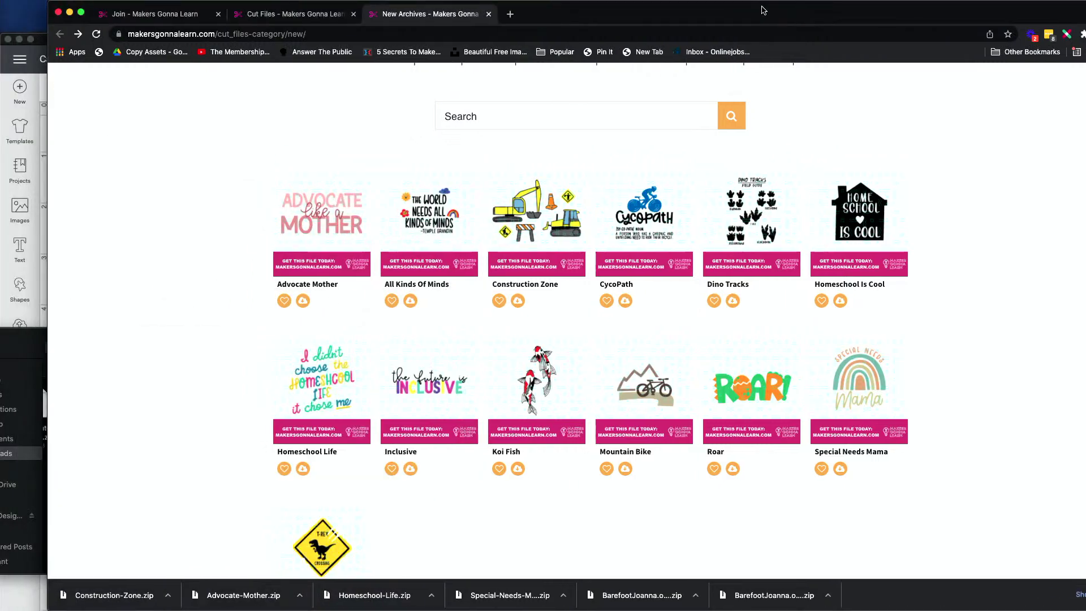
click(14, 118)
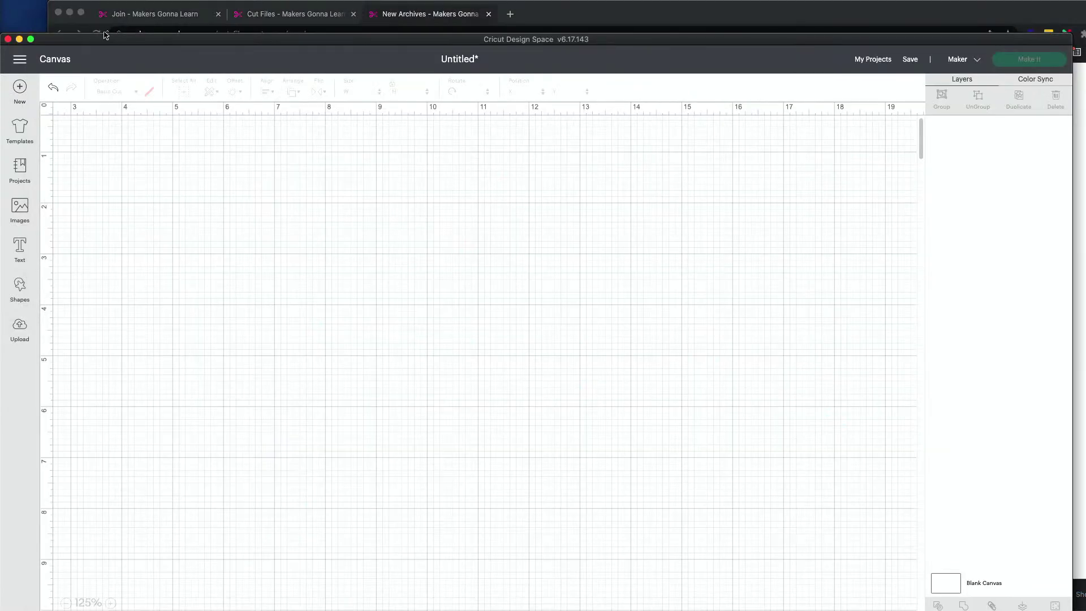
drag(108, 38, 120, 5)
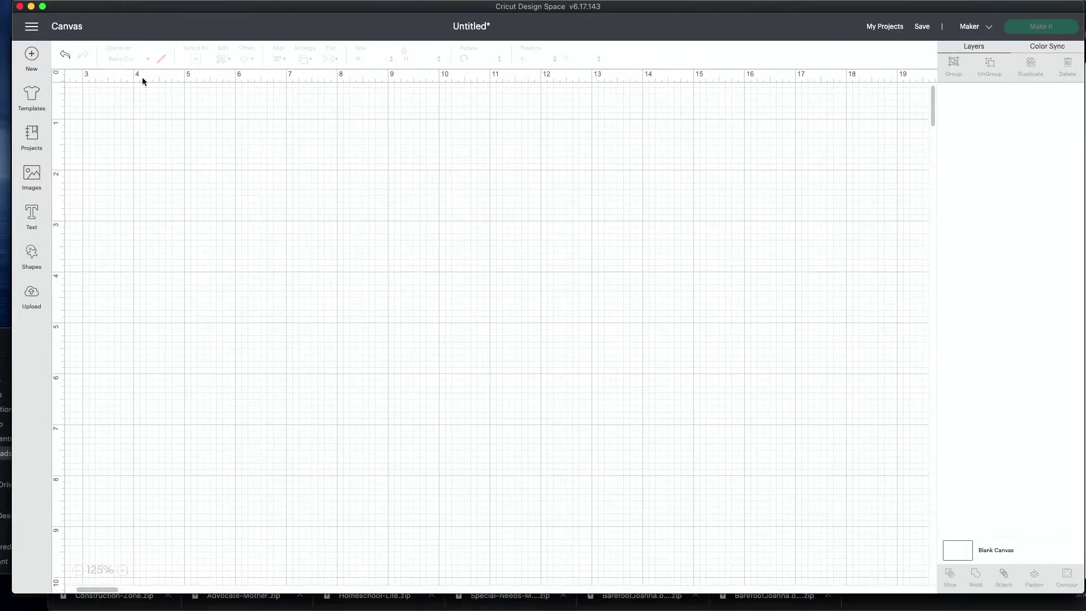
- Upload Special Needs Mama.svg from its extracted folder as a cut image and add it to the canvas
click(31, 300)
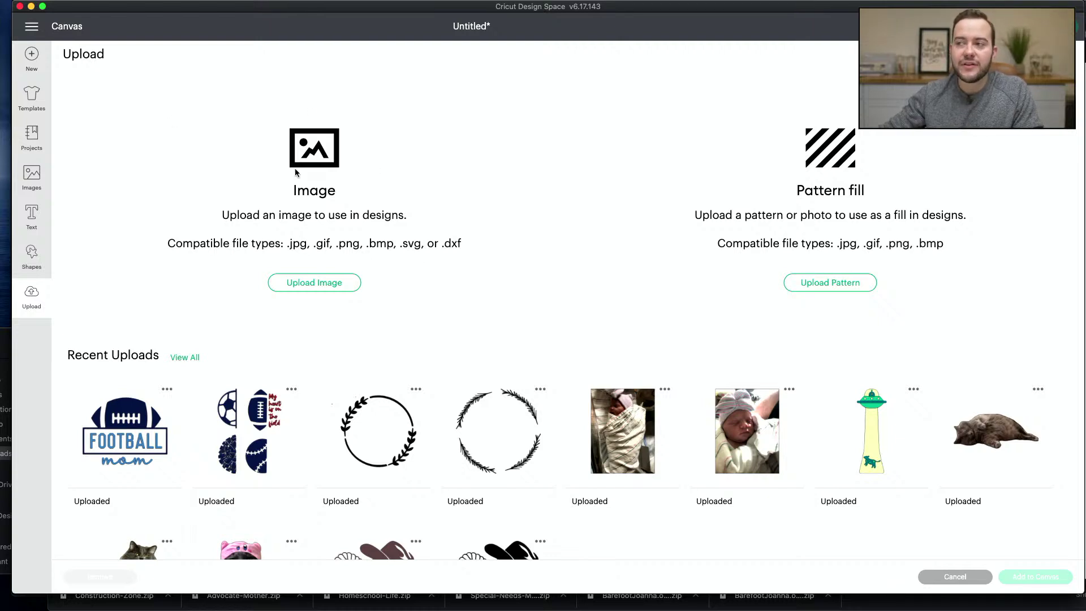
click(317, 284)
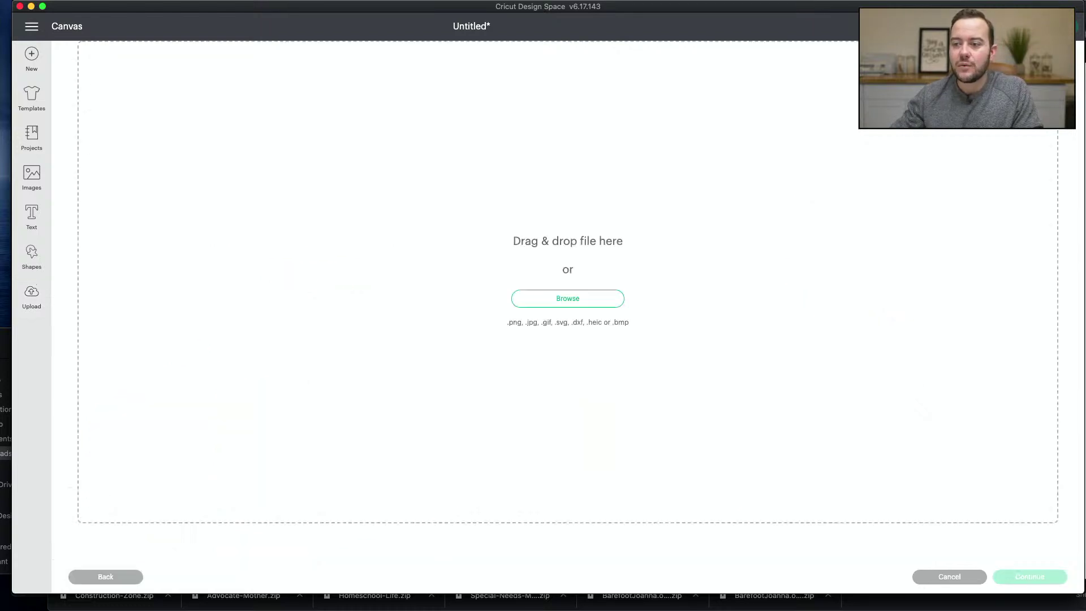
click(9, 459)
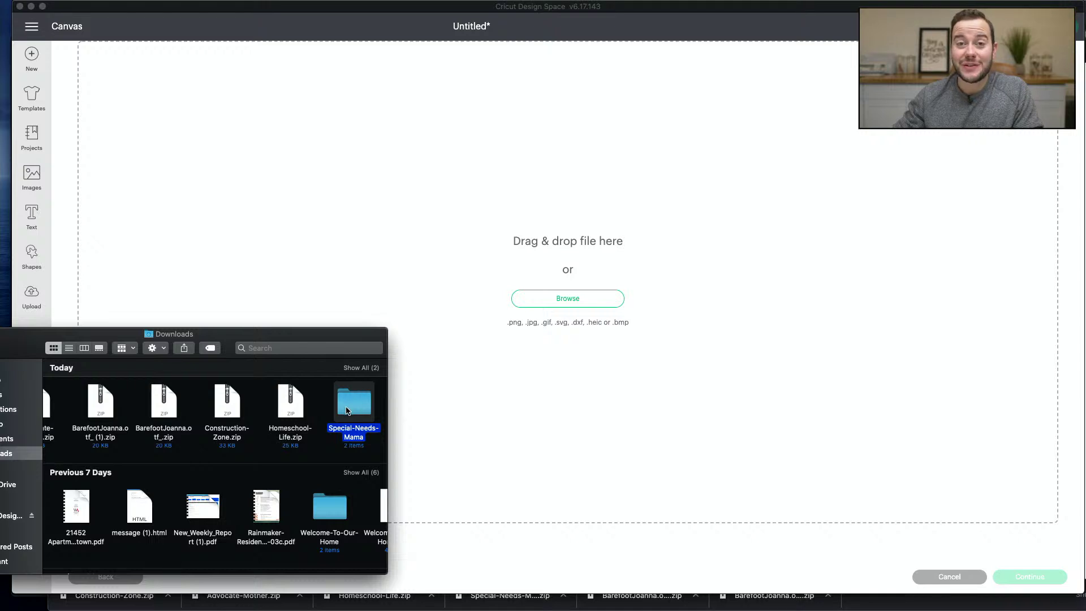
double_click(347, 410)
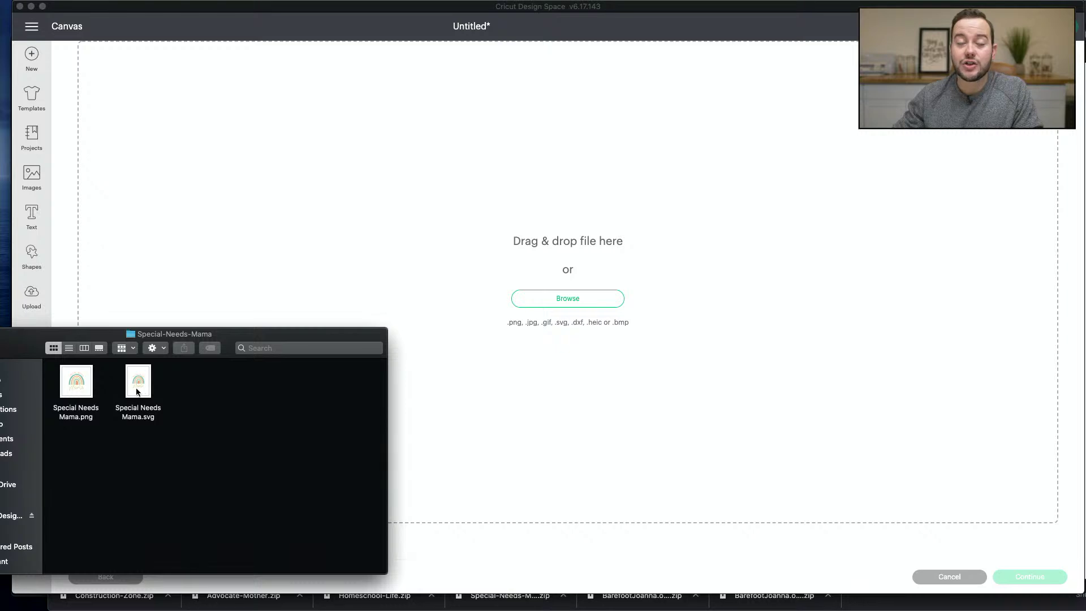
drag(137, 391, 467, 262)
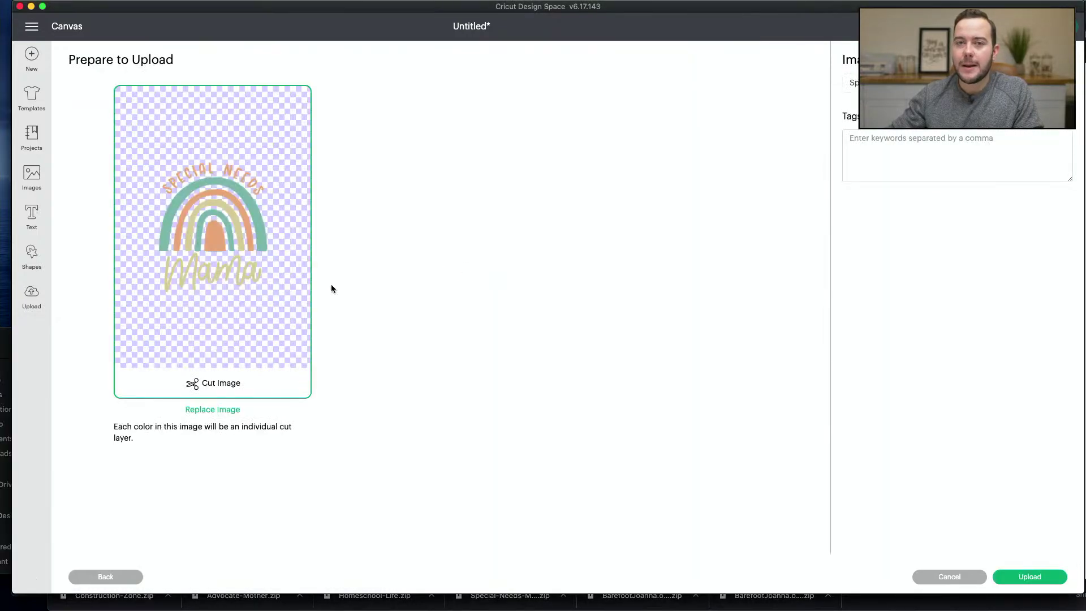
click(1030, 577)
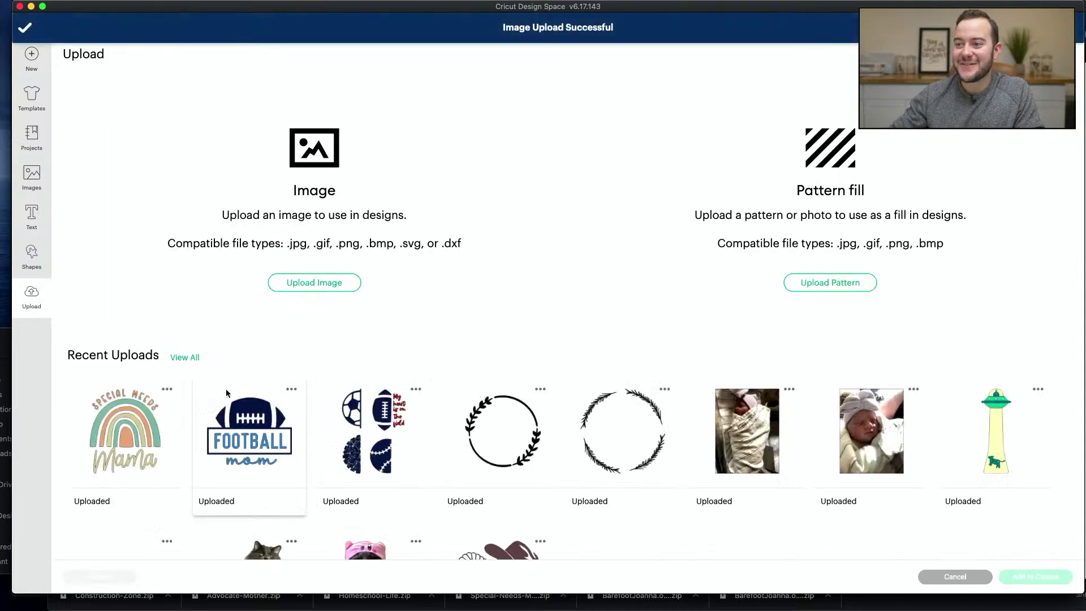
click(144, 431)
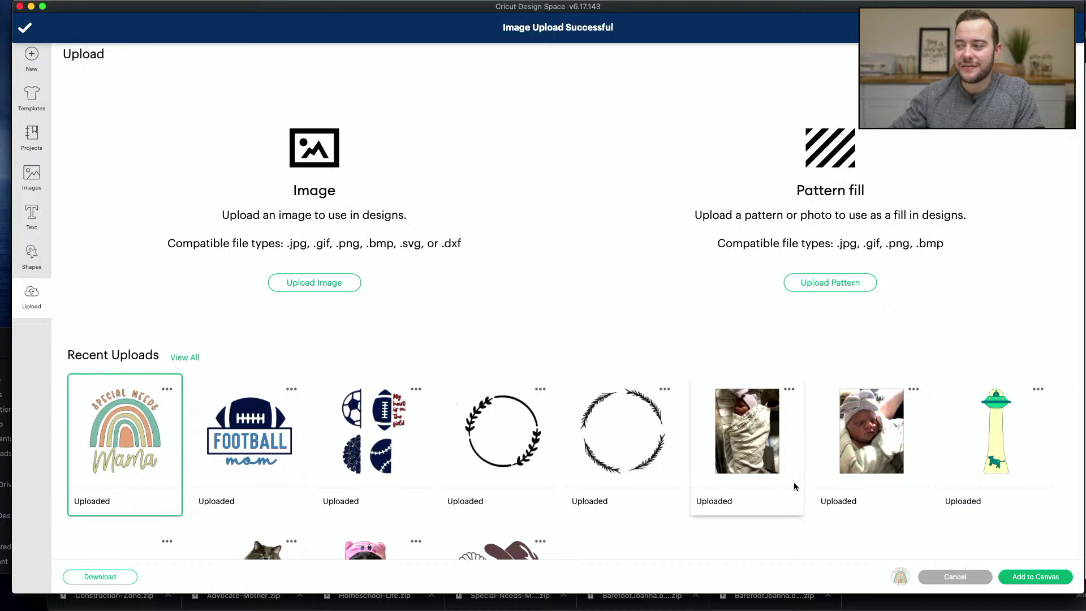
click(1035, 577)
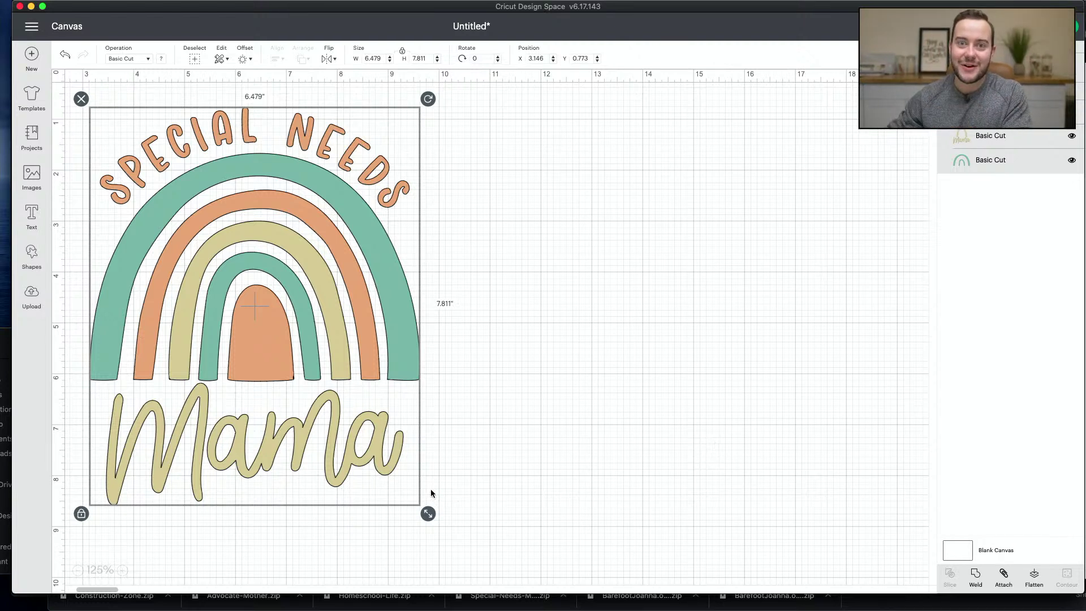
- Start another image upload, extract Homeschool-Life.zip in the Downloads folder and open the extracted Homeschool-Life folder
click(35, 300)
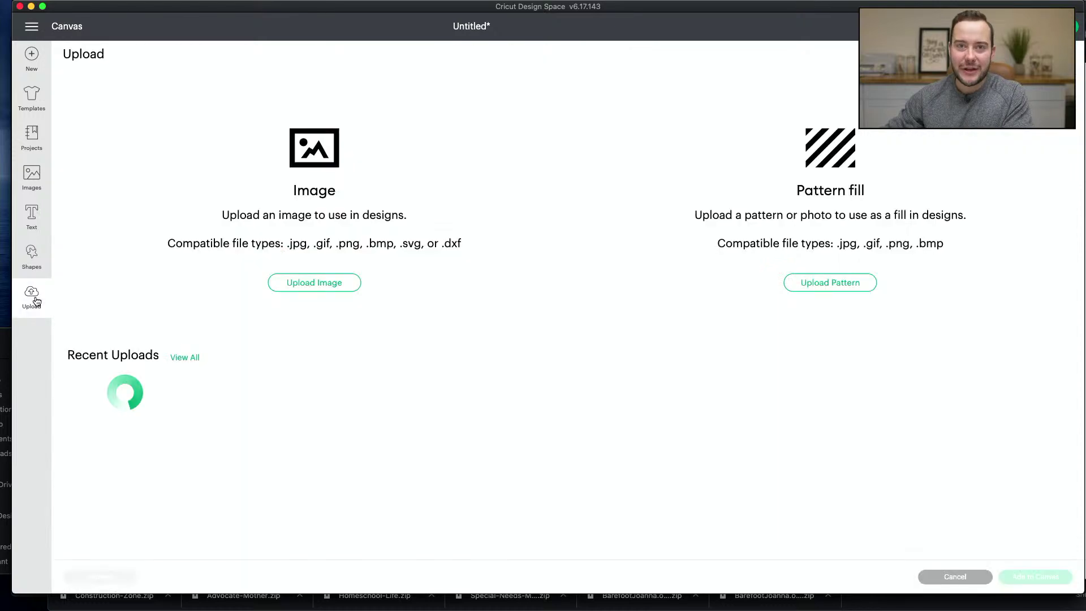
click(314, 284)
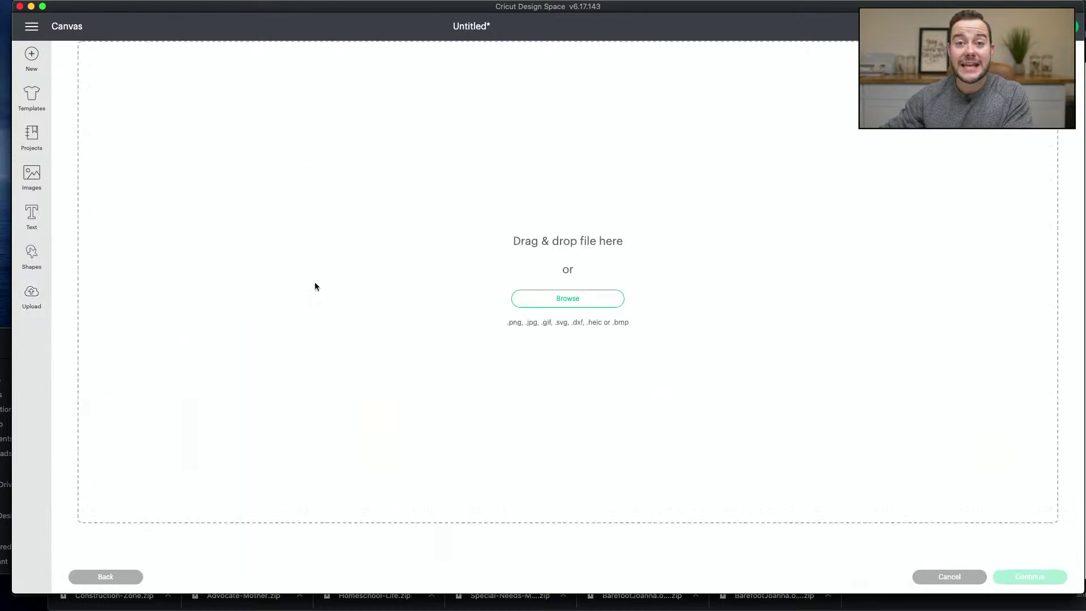
click(8, 371)
drag(46, 335, 242, 298)
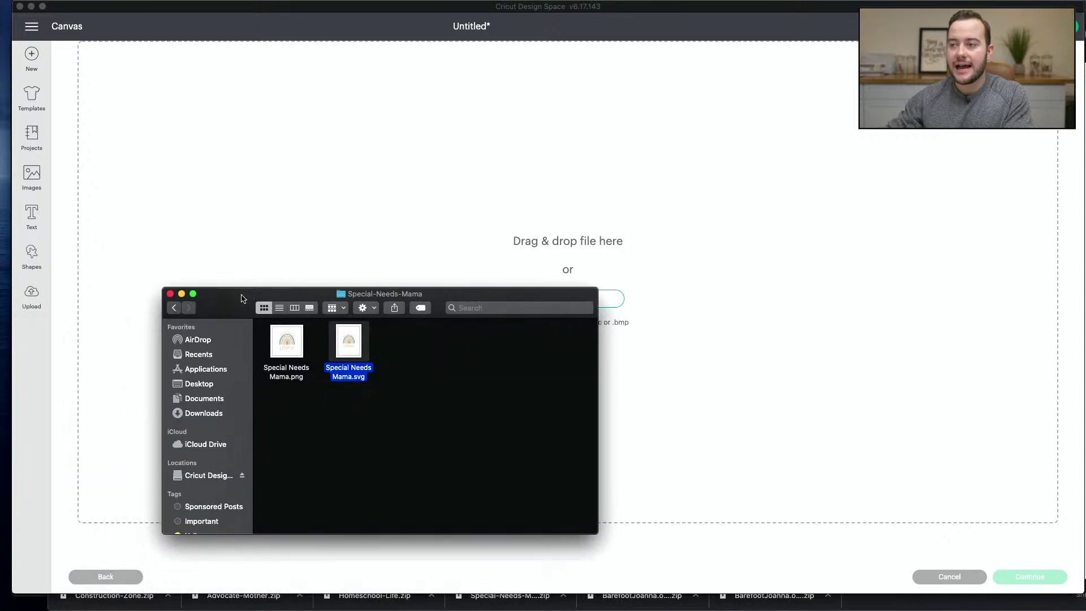
click(173, 307)
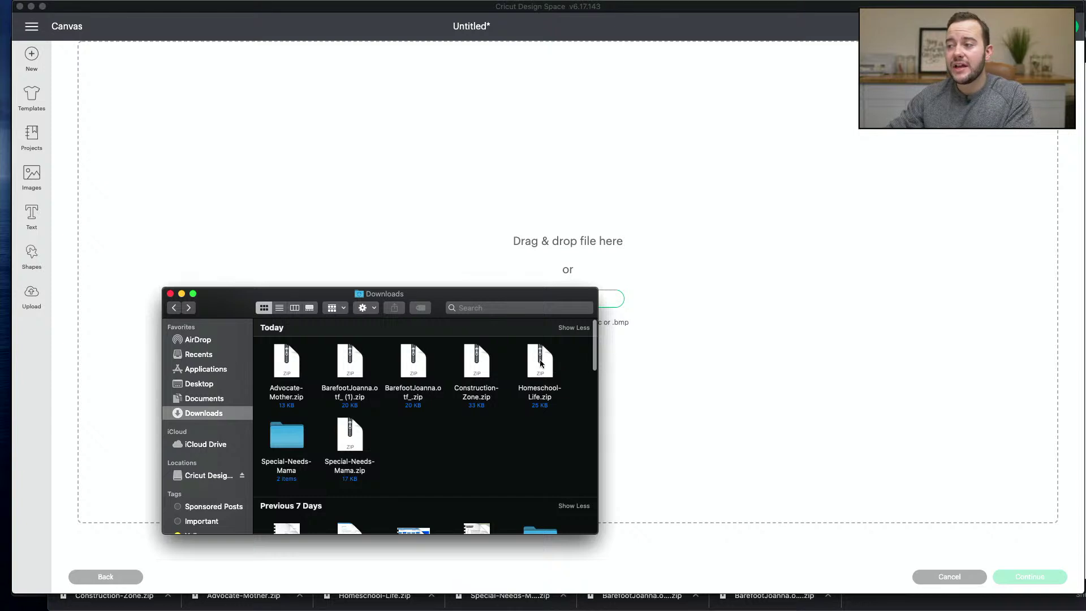
double_click(538, 363)
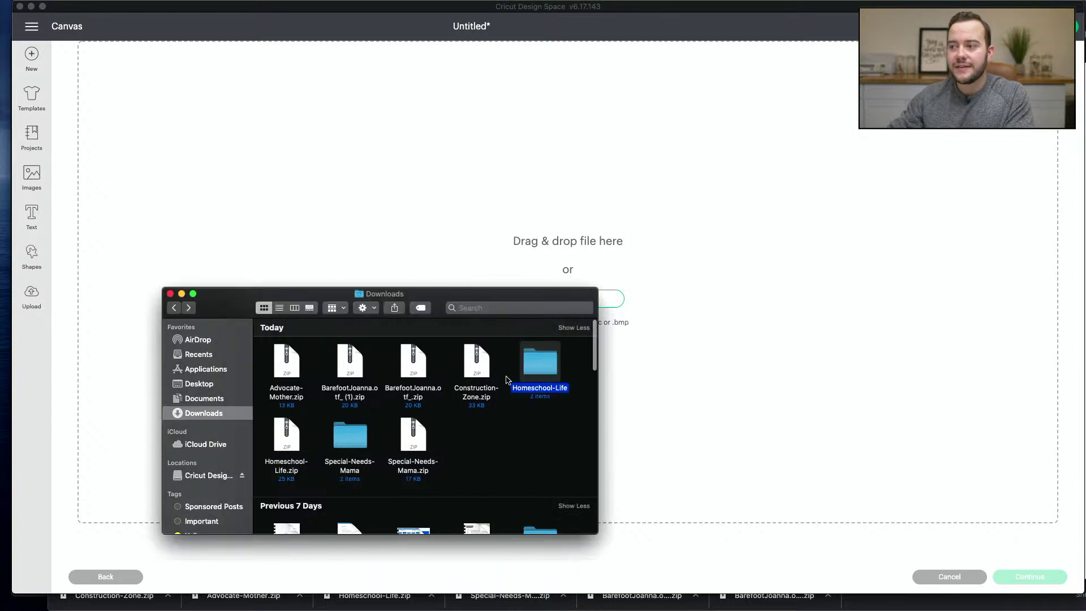
double_click(545, 369)
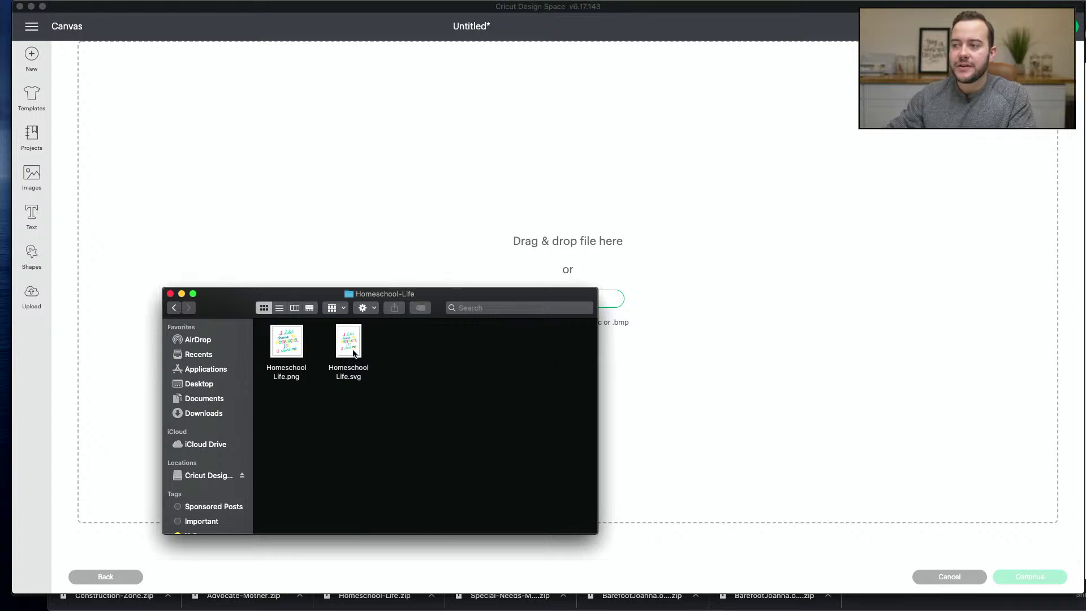
- Upload Homeschool Life.svg as a cut image and add it to the canvas
drag(351, 351, 518, 225)
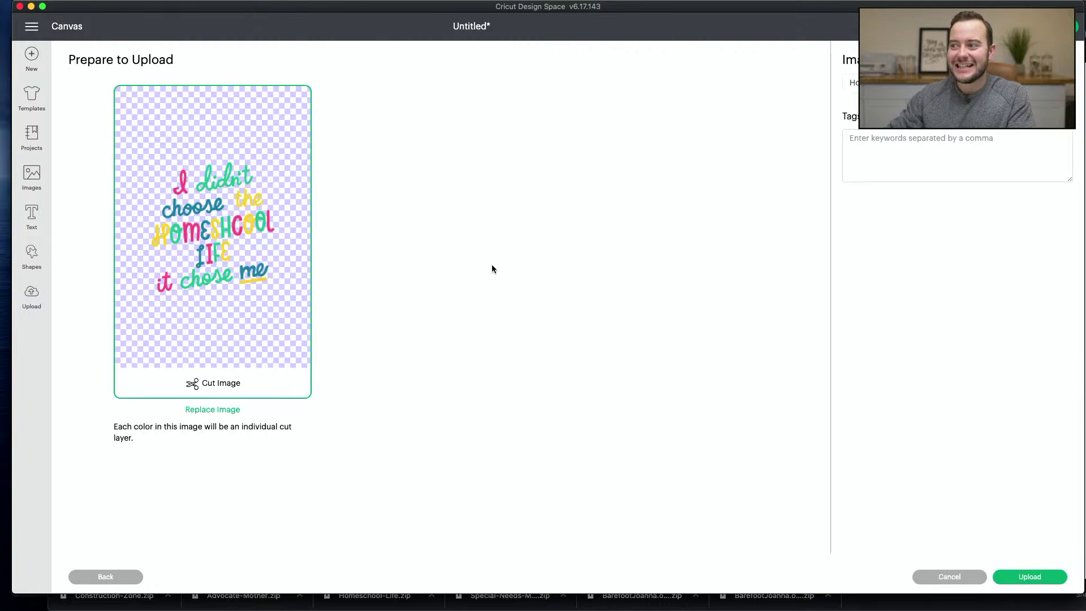
click(1051, 576)
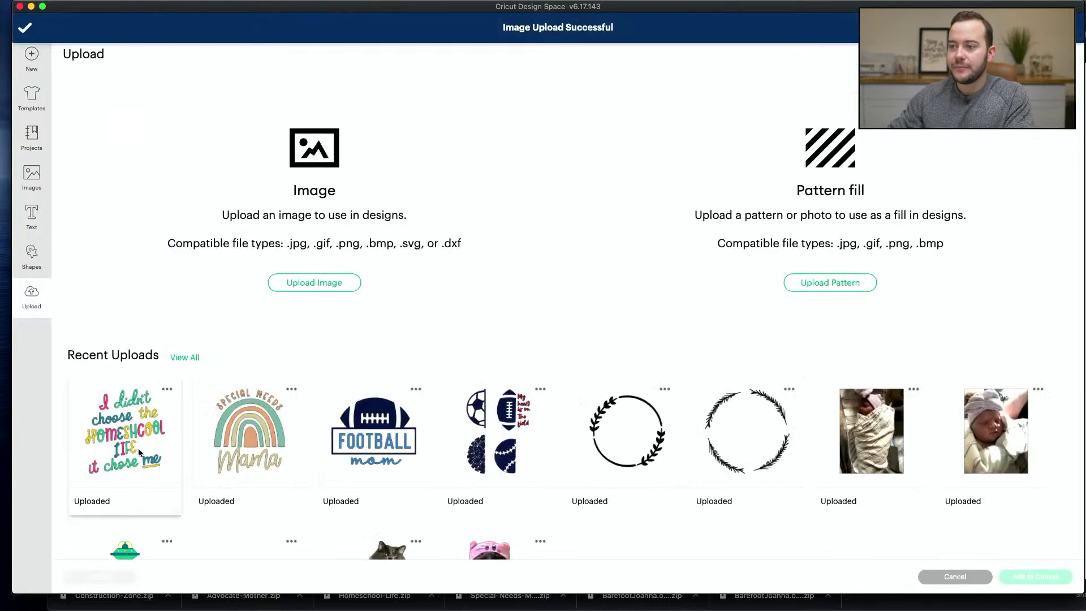
click(168, 441)
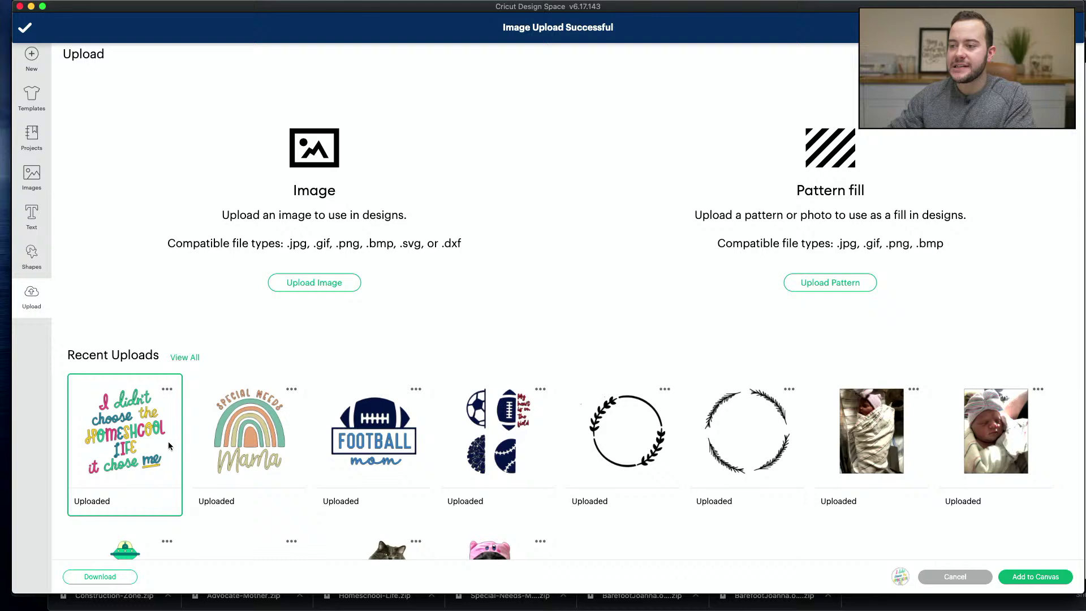
click(1035, 577)
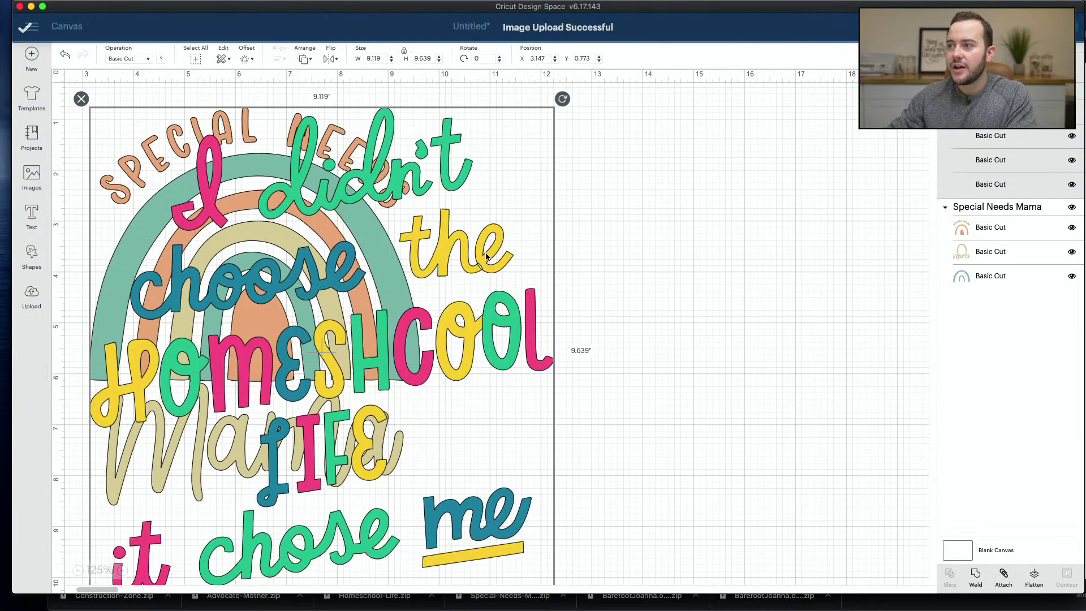
- Shrink the Homeschool Life design to about 7.53 by 7.96 inches and place it beside the rainbow at about X 10.94, Y 0.72
drag(221, 313, 663, 305)
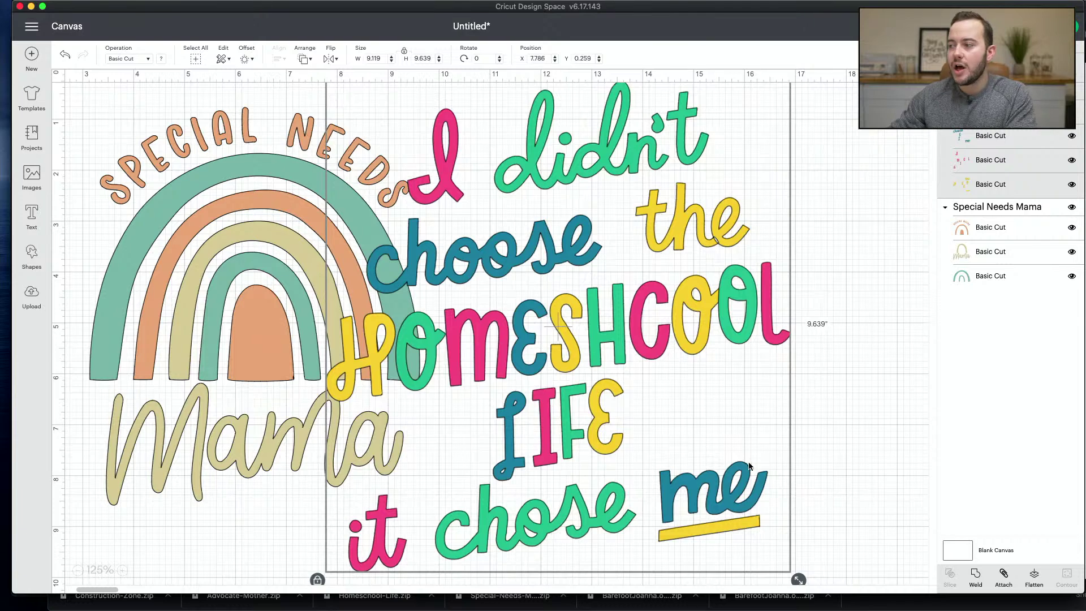
drag(798, 579, 718, 496)
drag(632, 388, 791, 410)
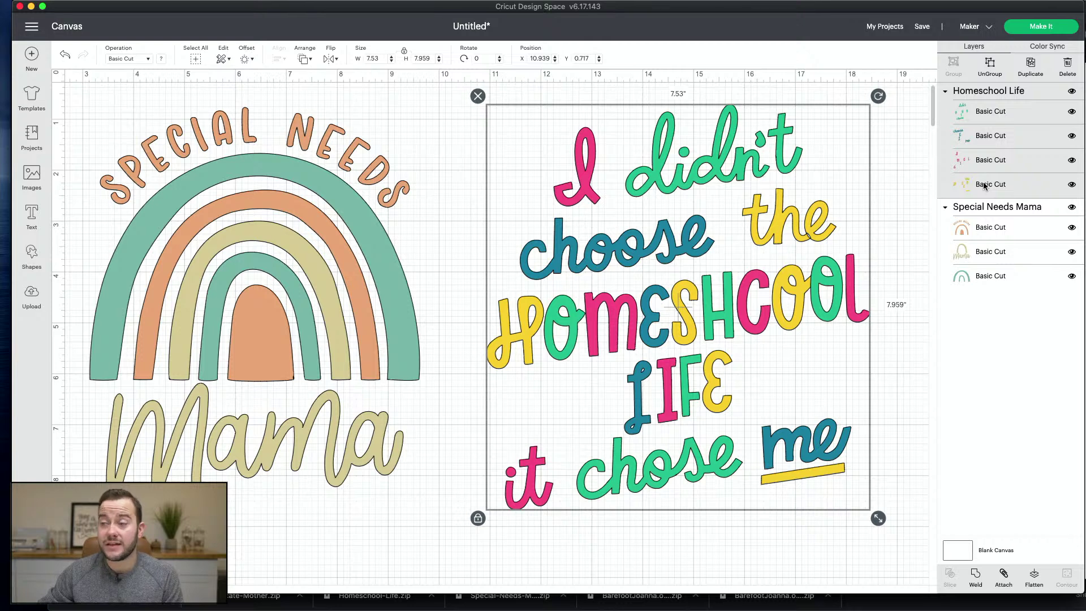
- Scale down the Special Needs Mama design, and shrink Homeschool Life to about 5.83 by 6.16 inches at about X 10.73, Y 0.76
drag(356, 284, 373, 277)
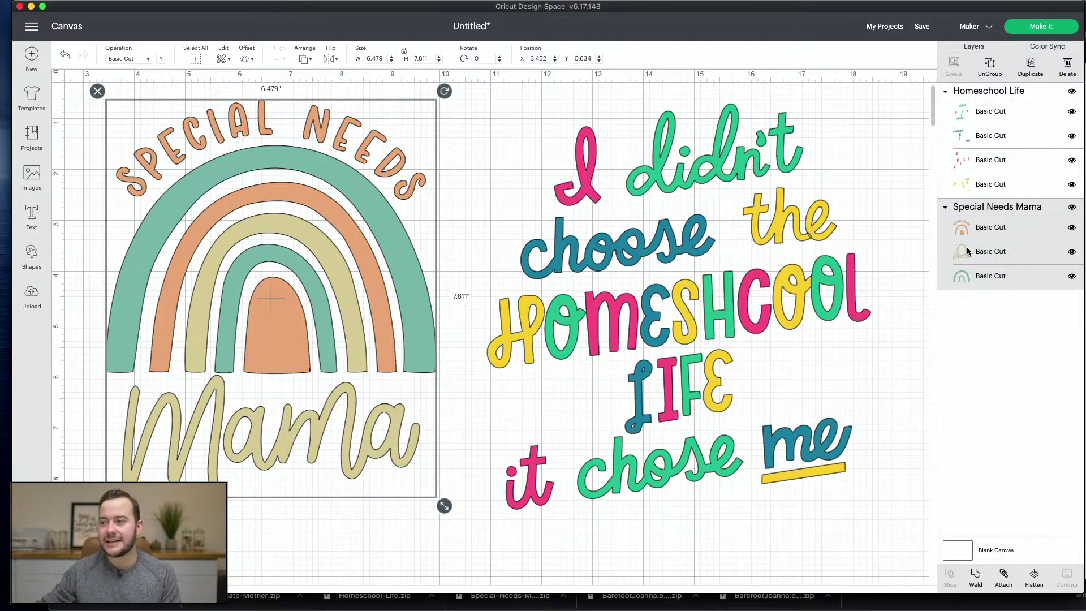
drag(445, 506, 368, 452)
click(804, 453)
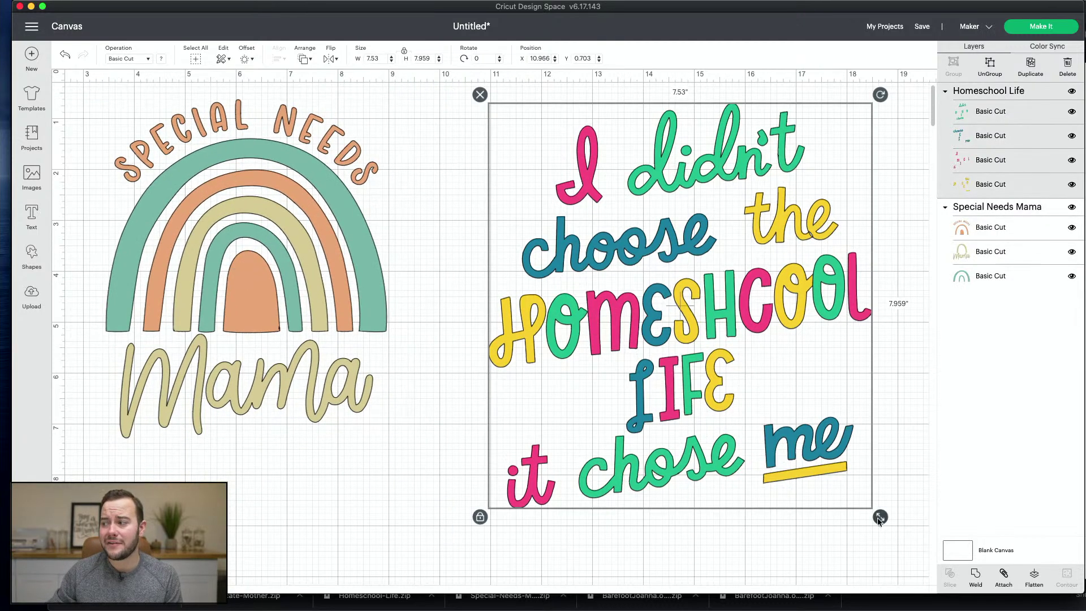
drag(880, 520, 792, 427)
drag(613, 353, 600, 355)
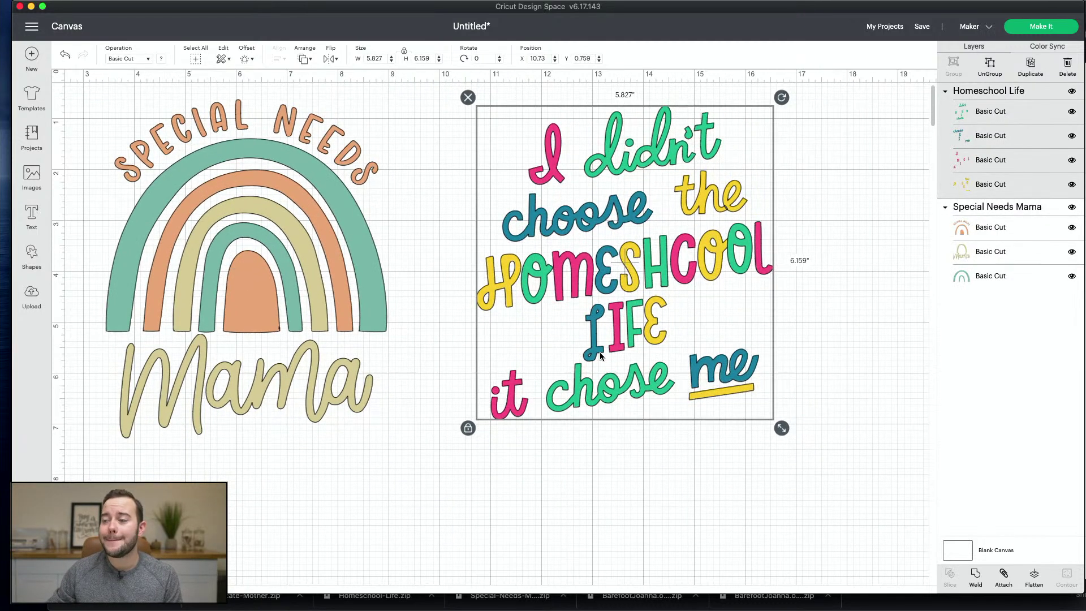